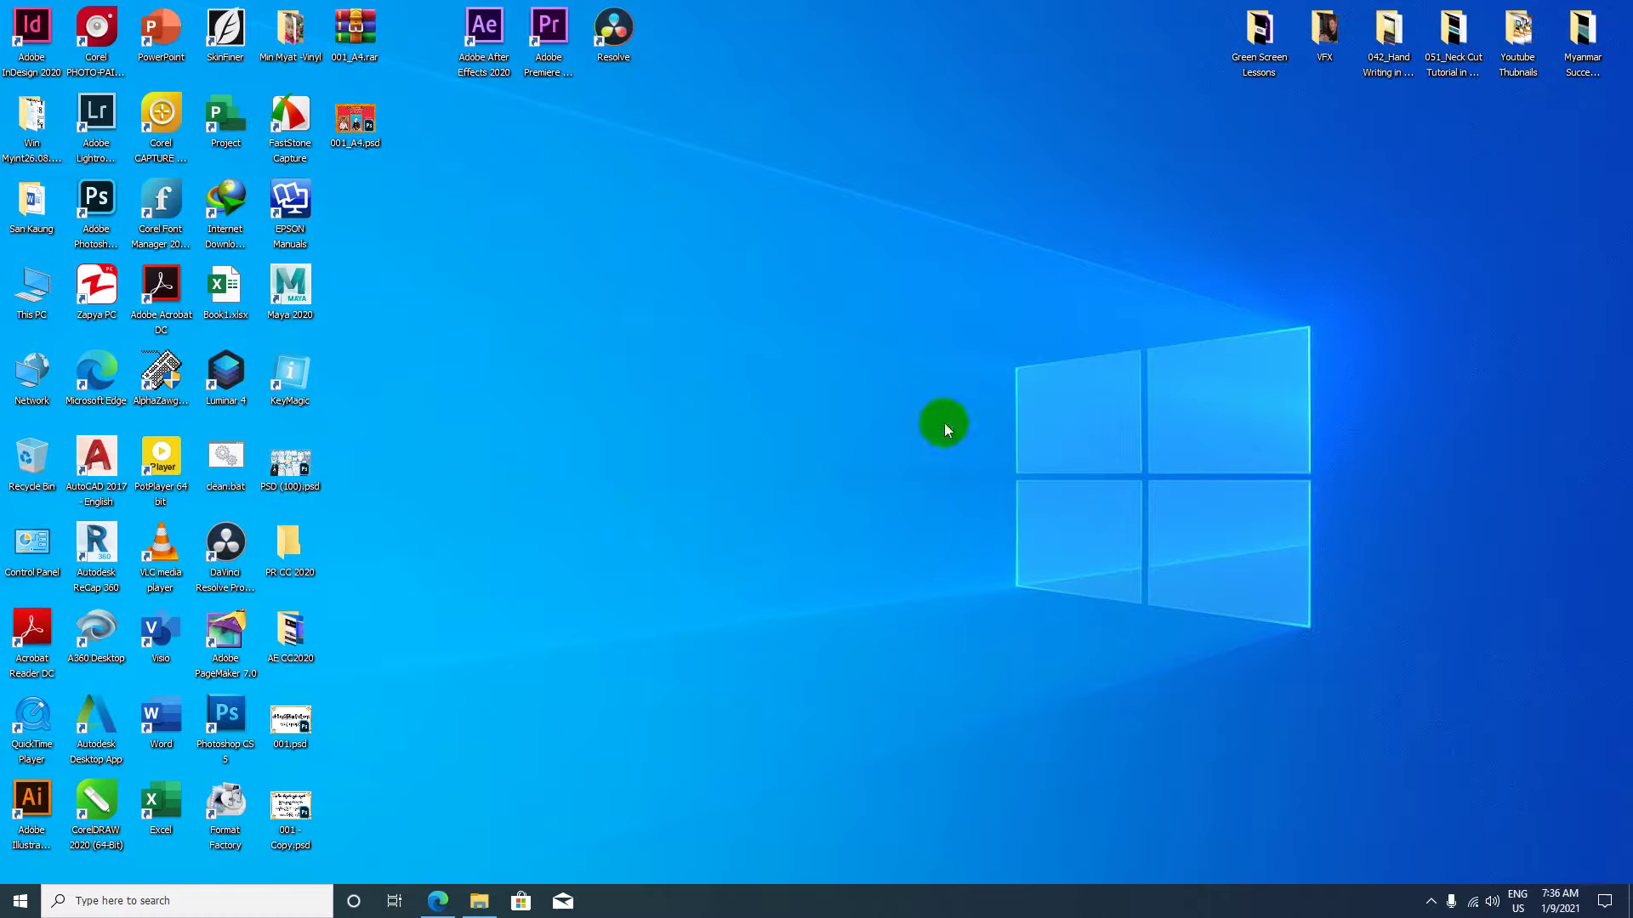
Line up the Premiere Pro 2020 icon after After Effects and Resolve in one row, then restore the browser.
left_click(553, 48)
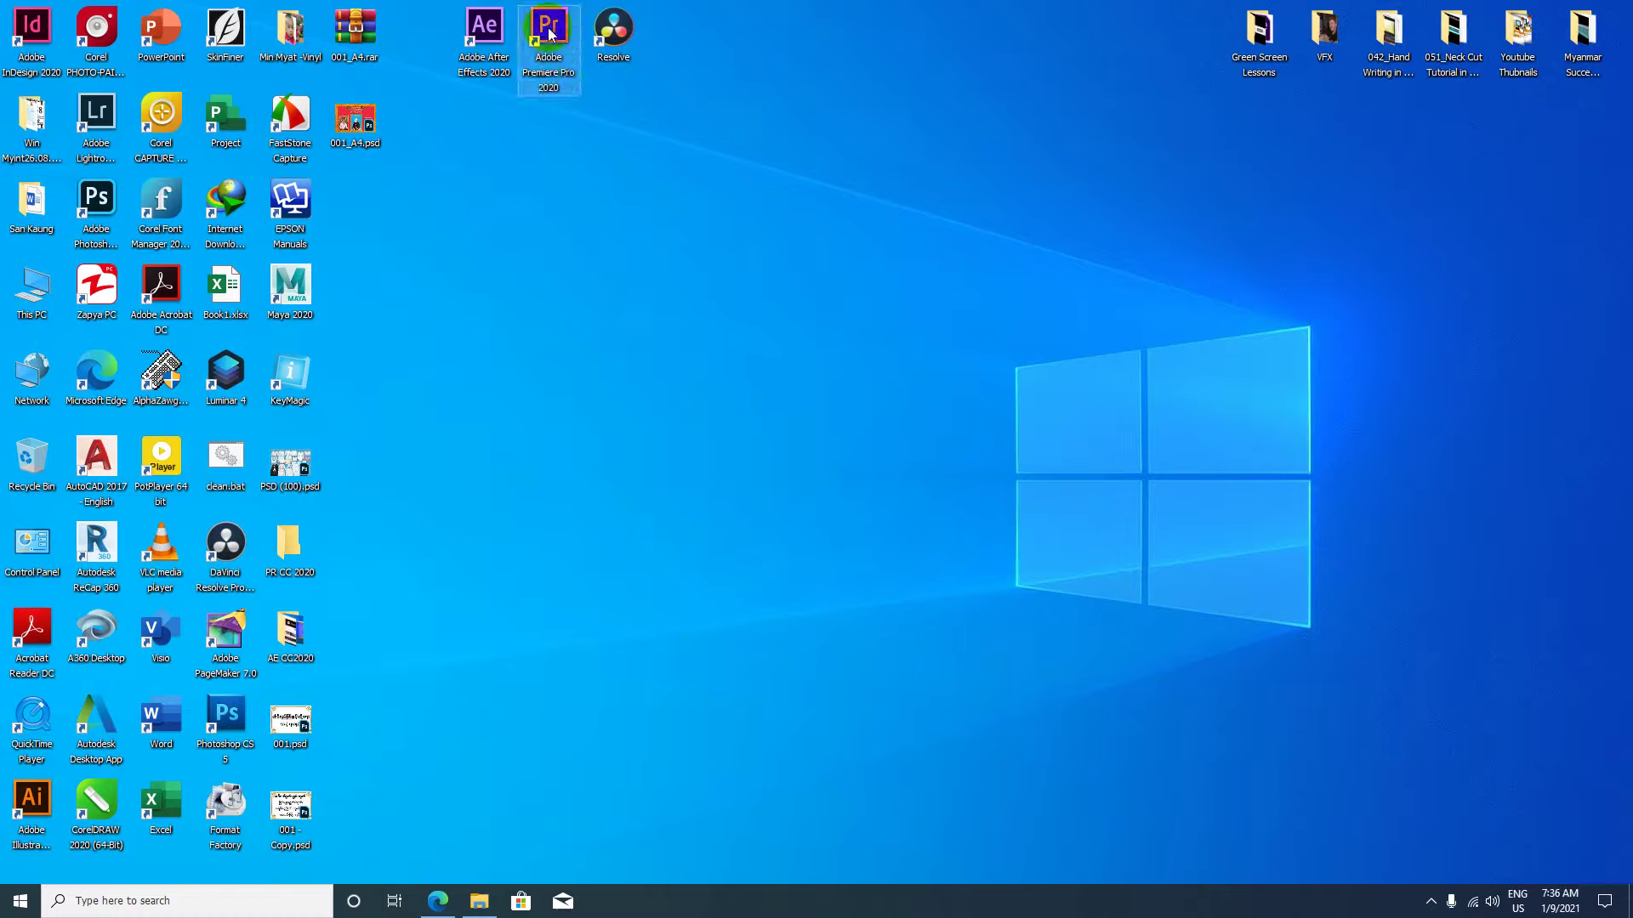
left_click_drag(550, 34, 582, 131)
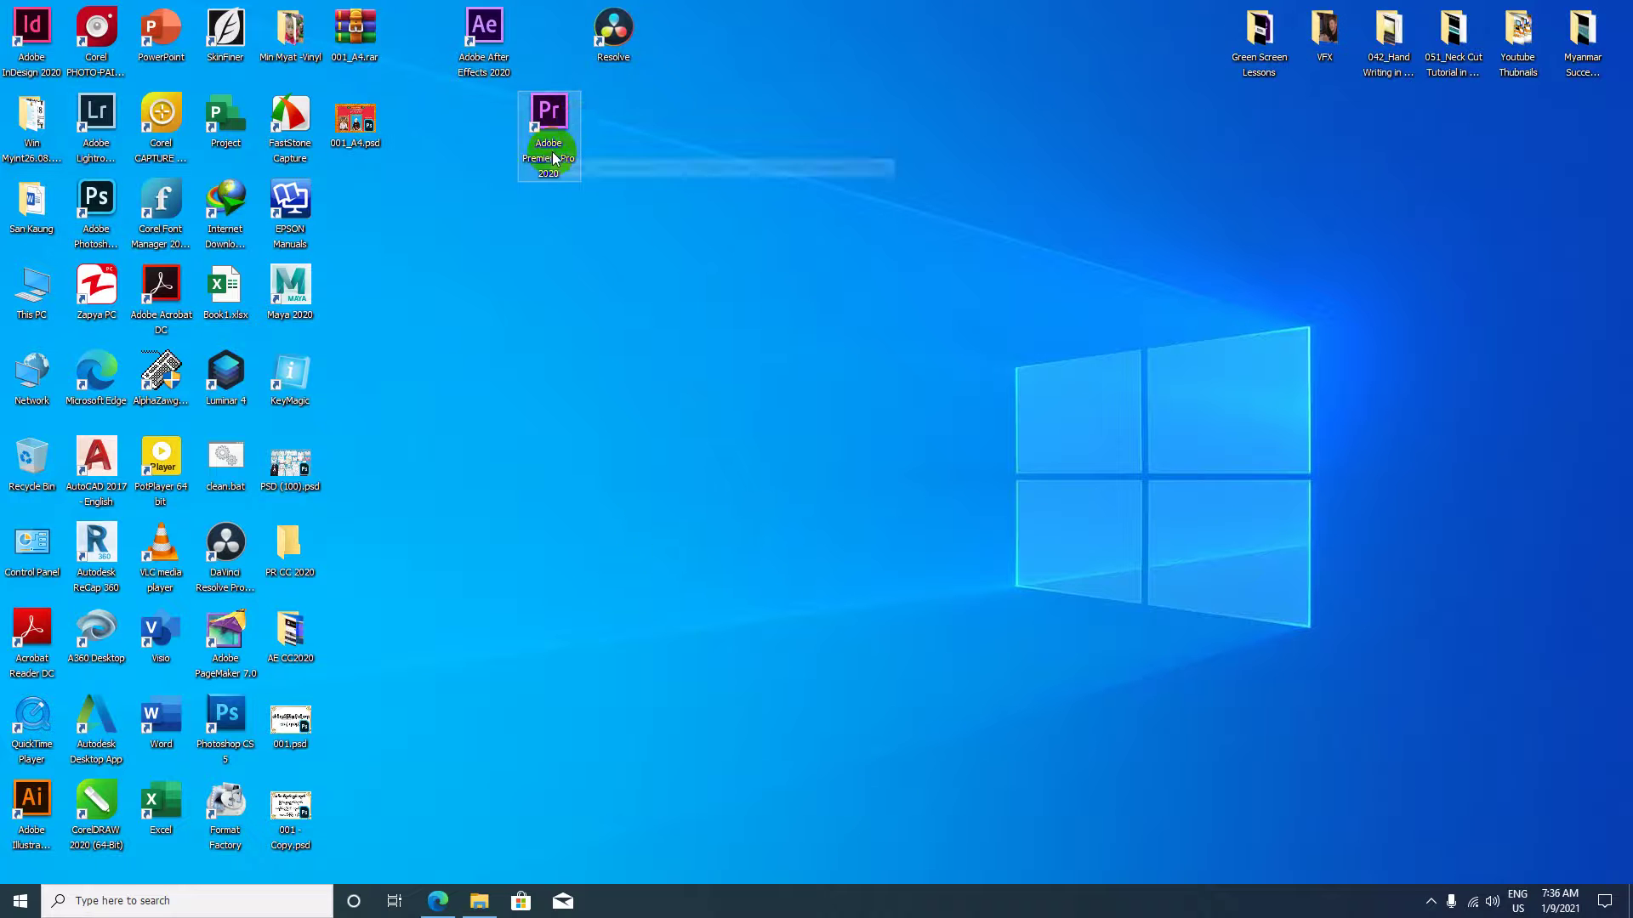
mouse_move(613, 30)
left_mouse_down()
mouse_move(522, 36)
mouse_move(549, 38)
left_mouse_up()
left_click_drag(548, 115, 617, 43)
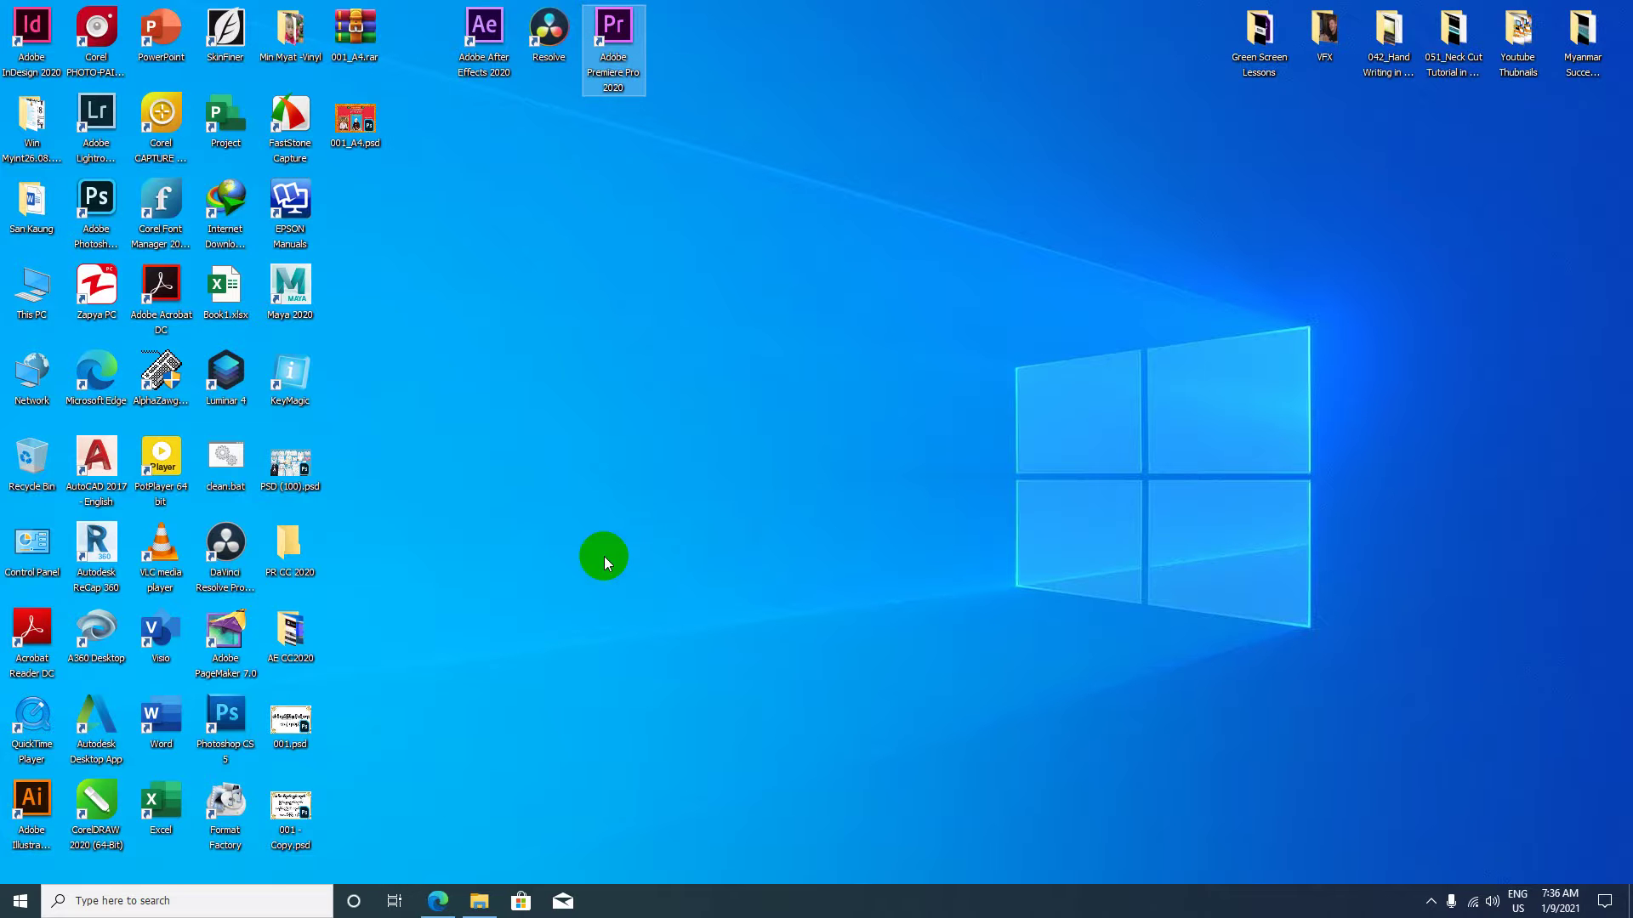
left_click(435, 902)
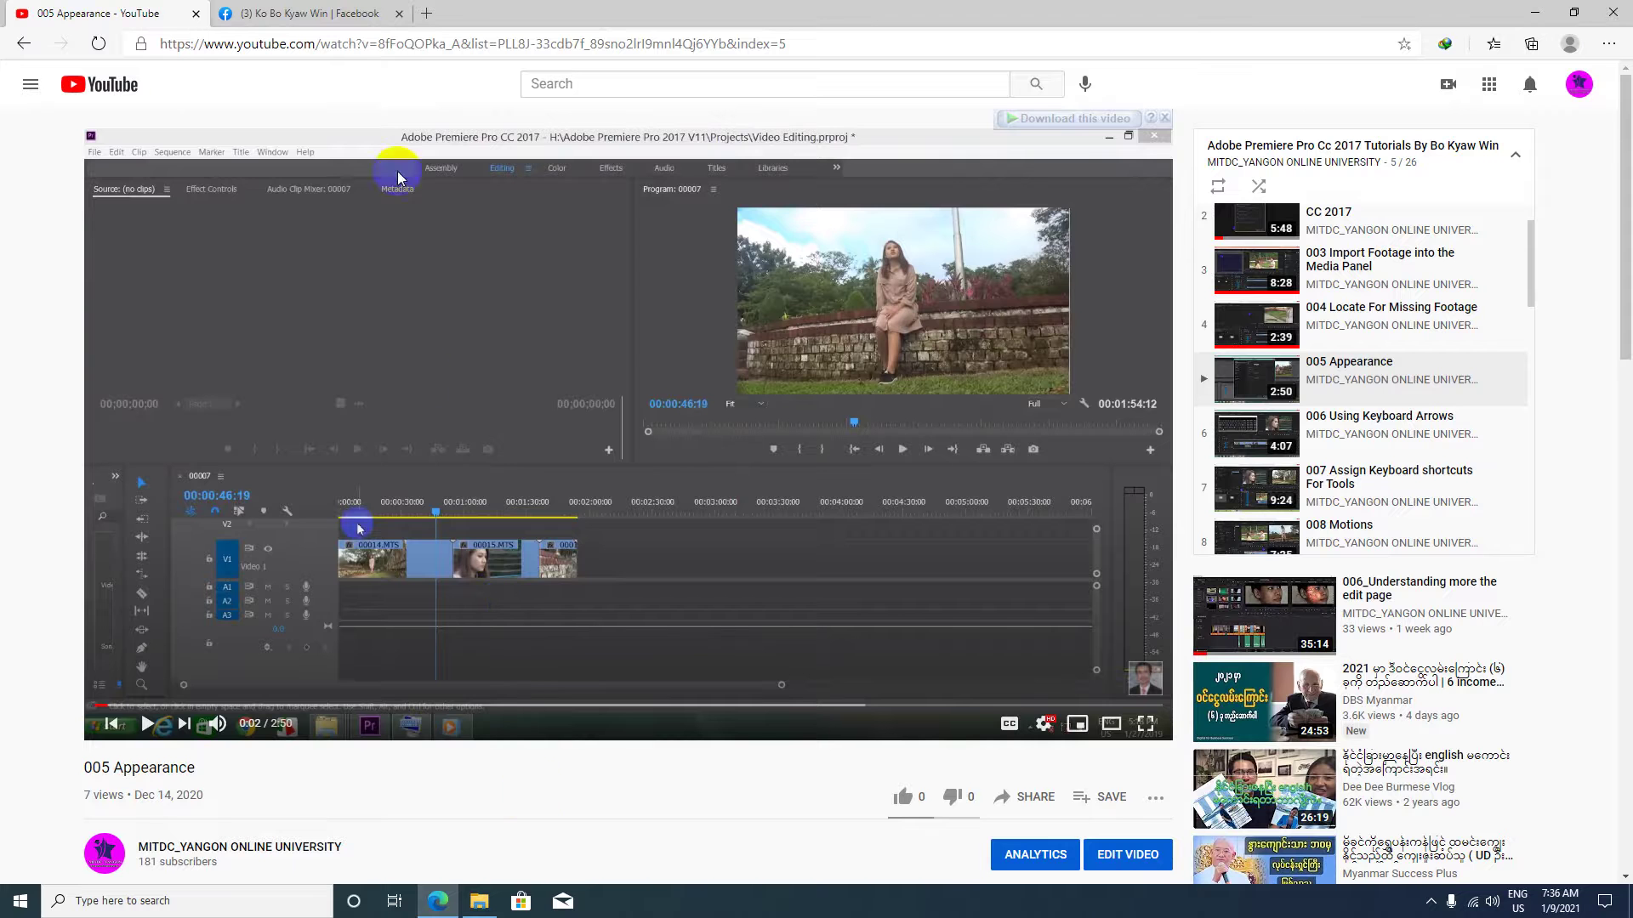
Open the MITDC_YANGON ONLINE UNIVERSITY channel in a new tab and show its playlists.
left_click(425, 13)
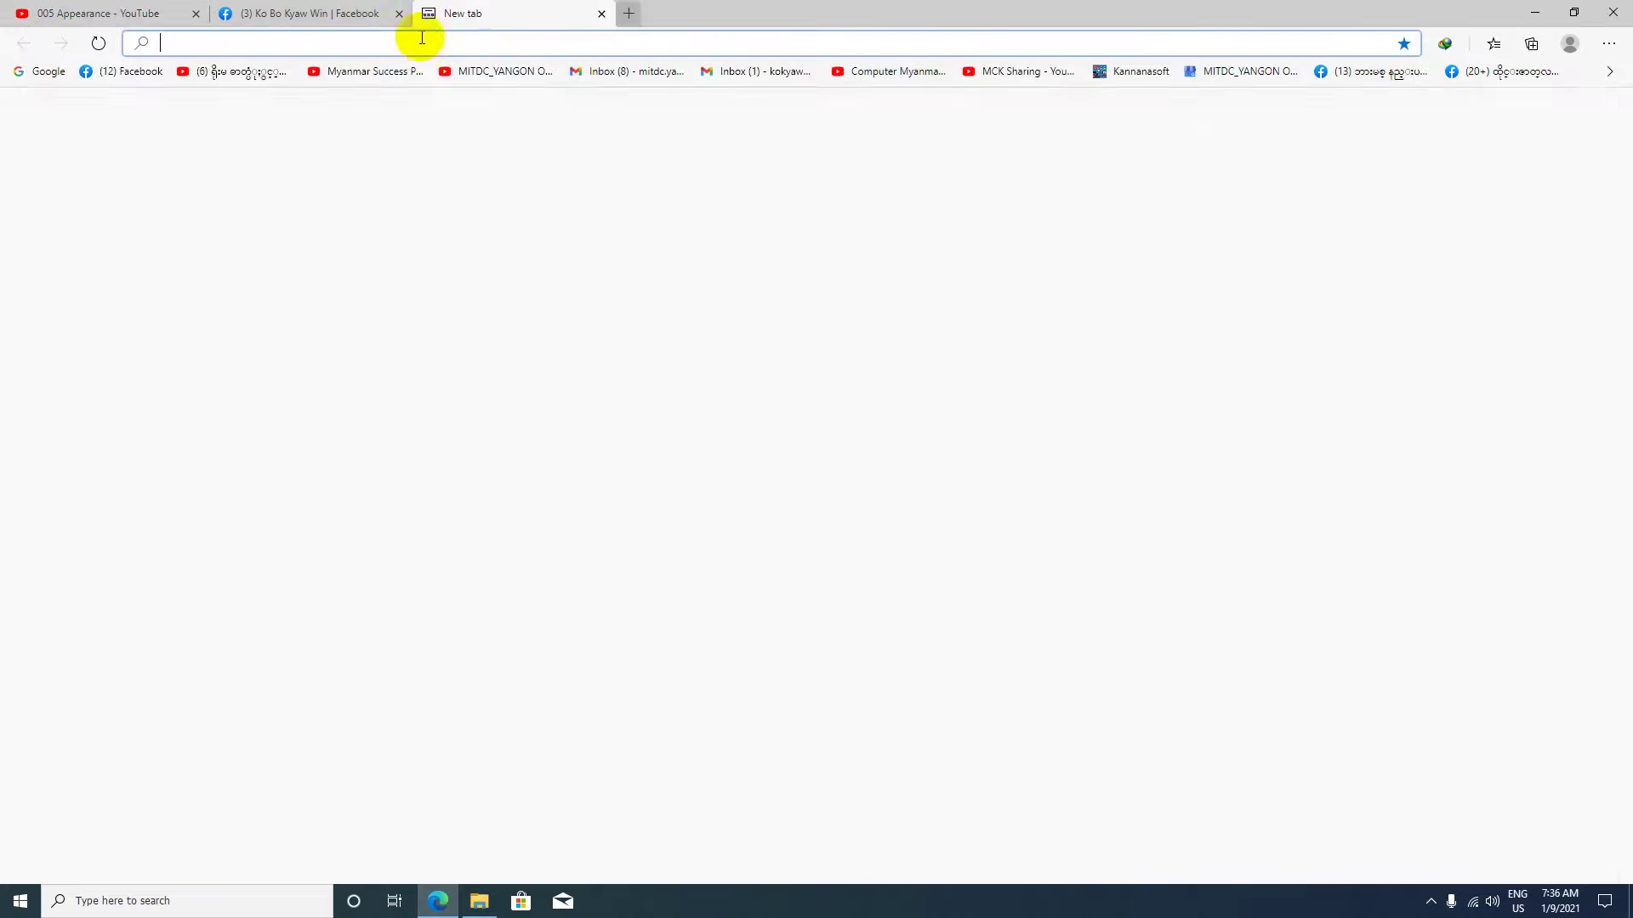
left_click(507, 70)
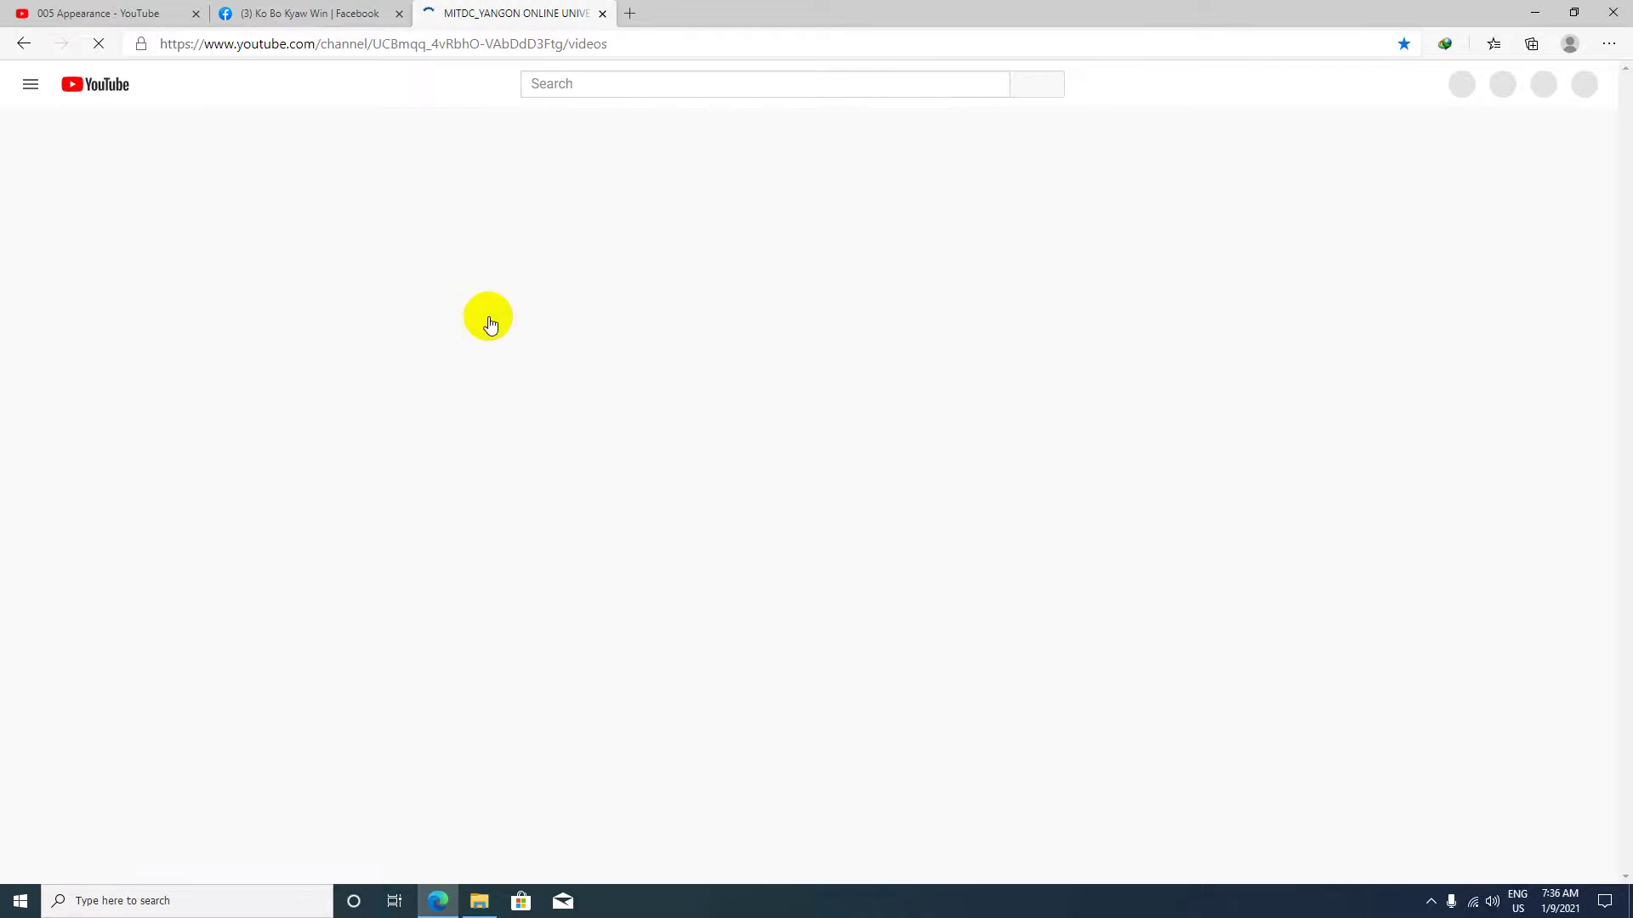
scroll(600, 608, "down", 2)
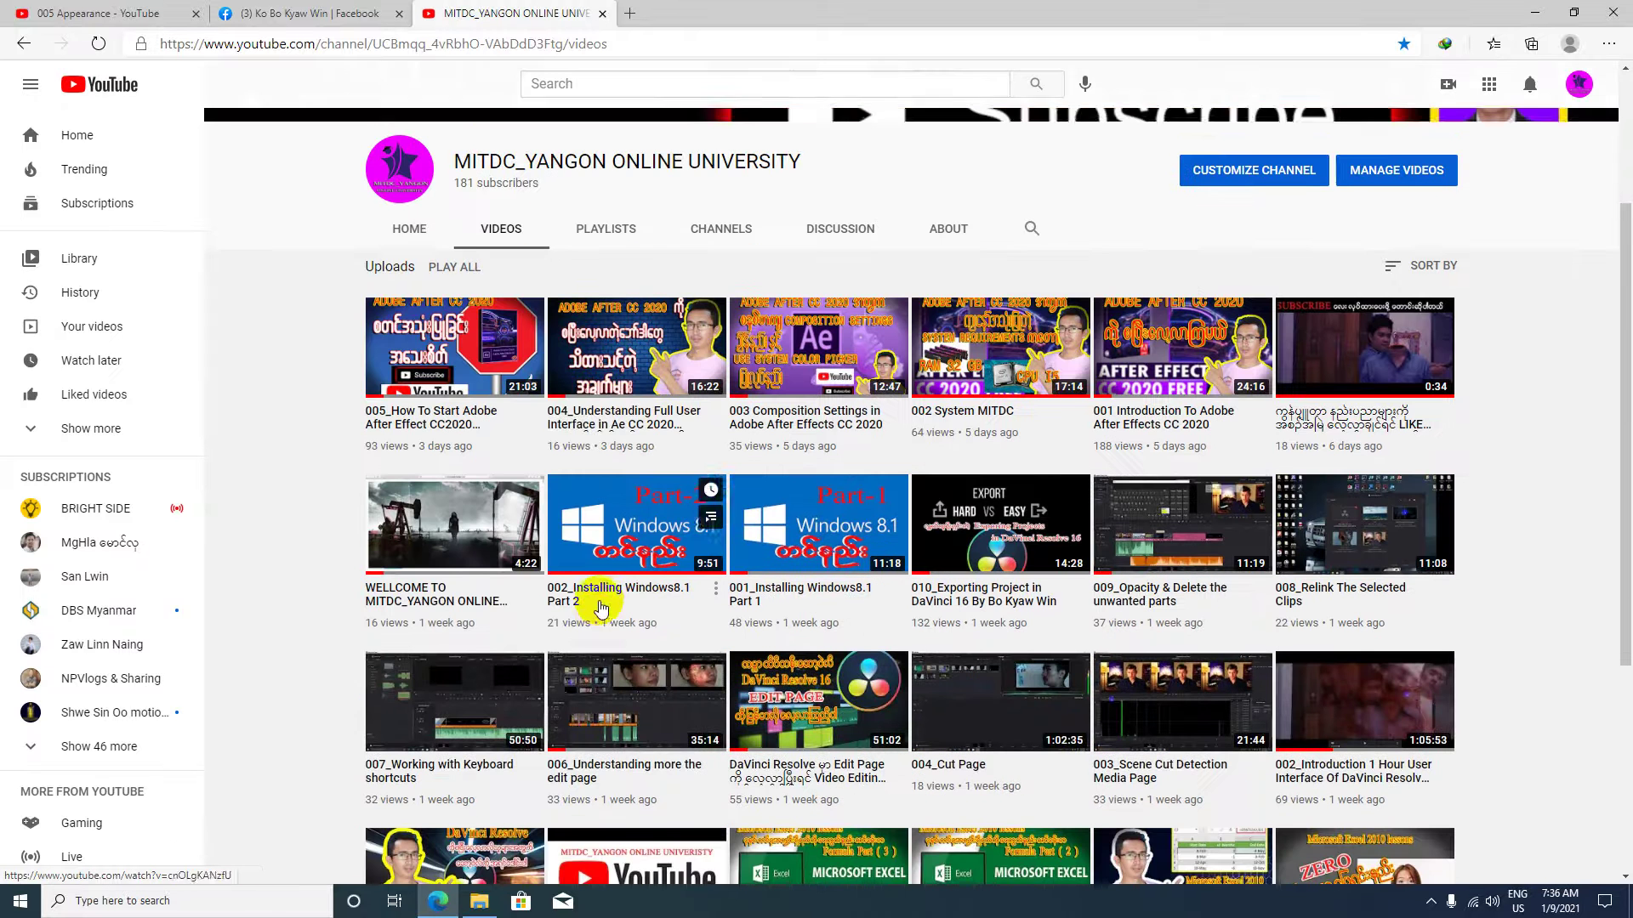
scroll(595, 585, "up", 3)
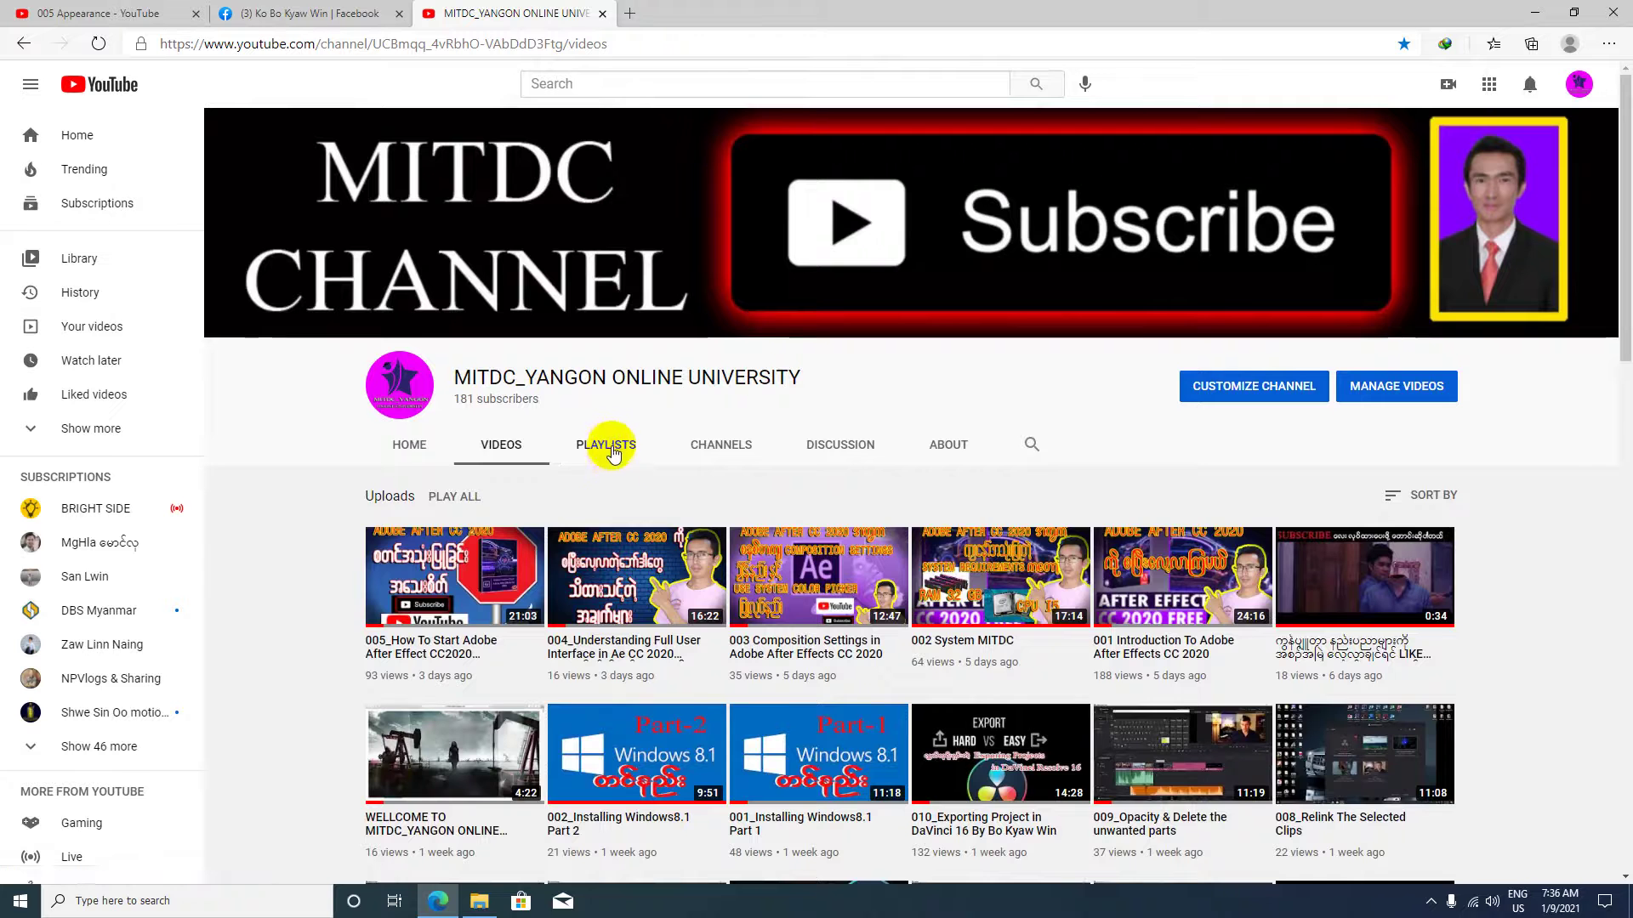
left_click(612, 450)
scroll(821, 561, "down", 4)
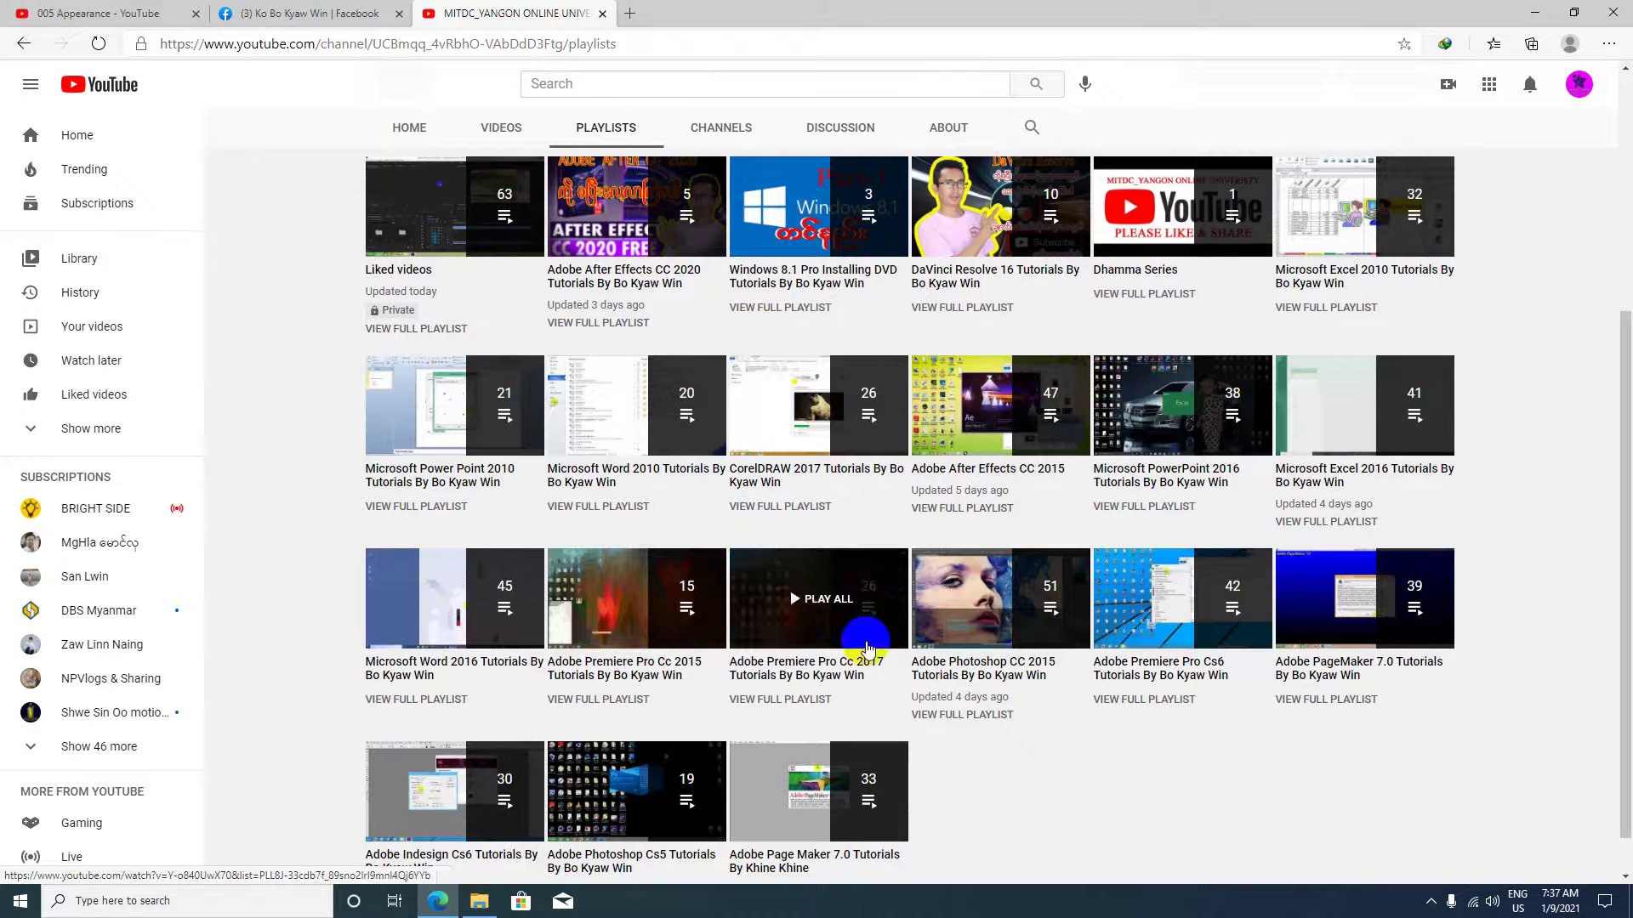
Browse the channel's playlists, then minimise the browser to the desktop.
left_click(1164, 644)
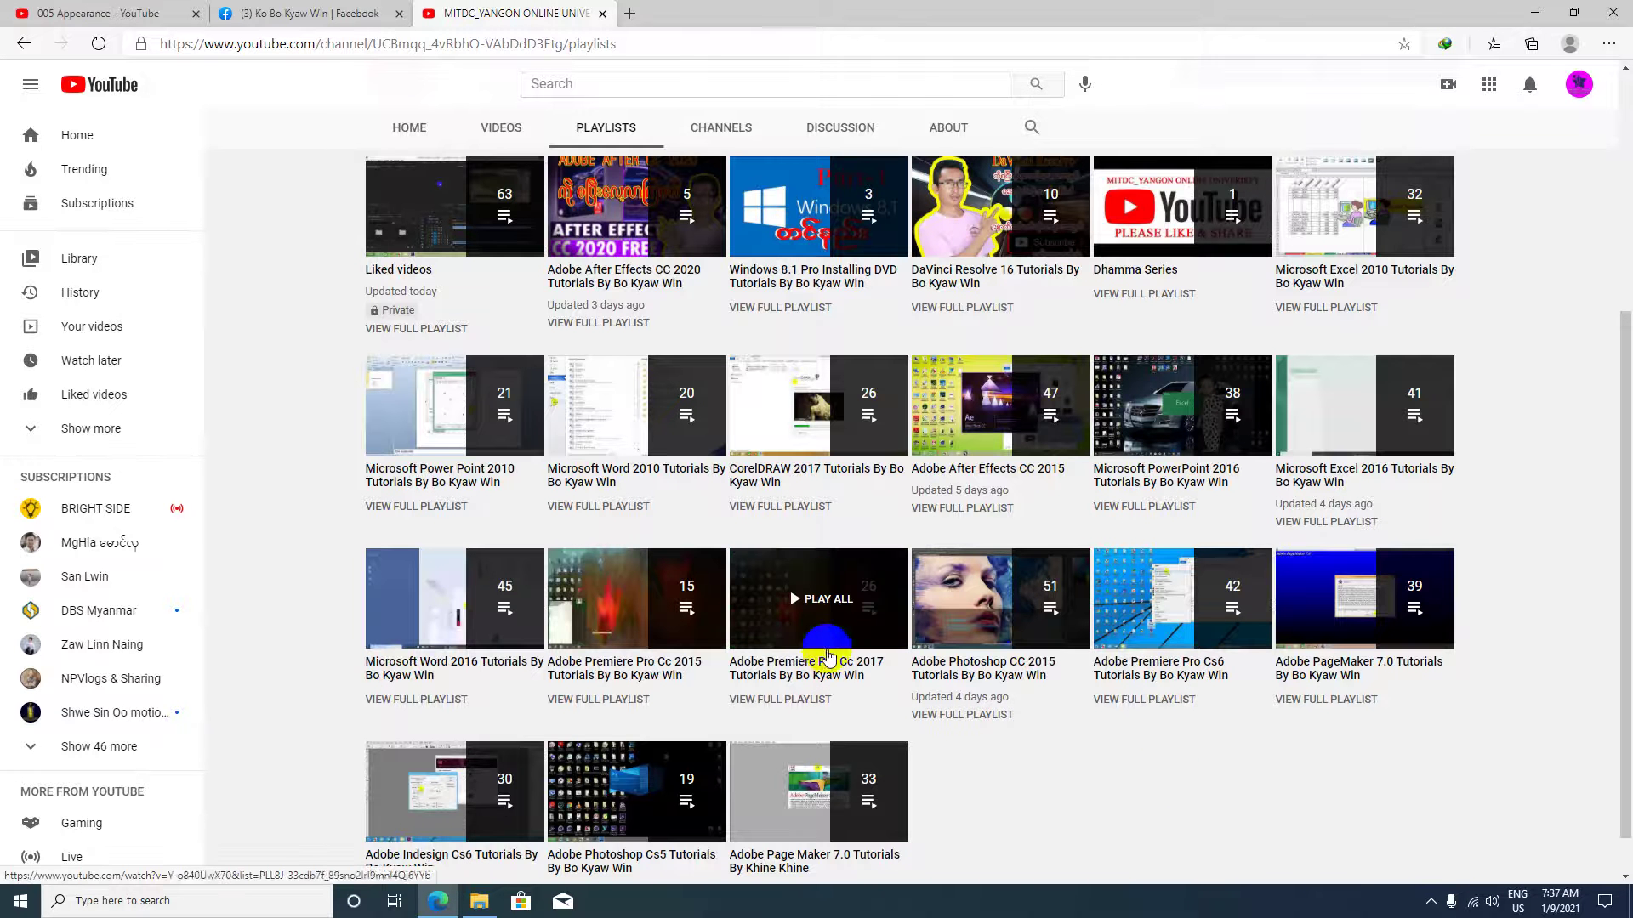
left_click(846, 599)
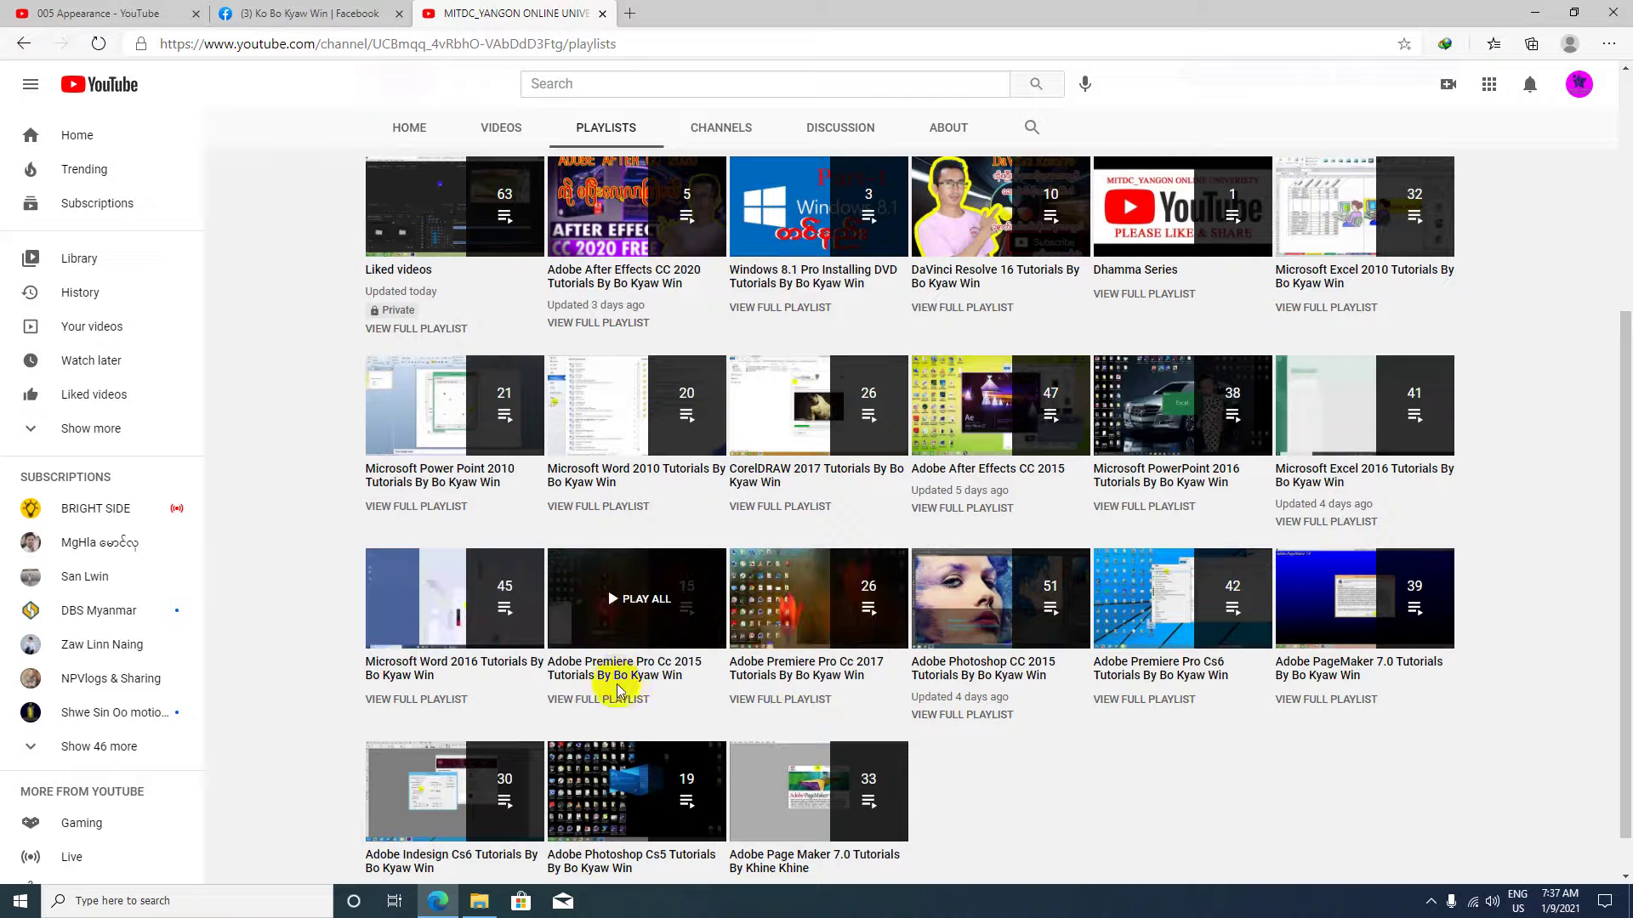
left_click(634, 636)
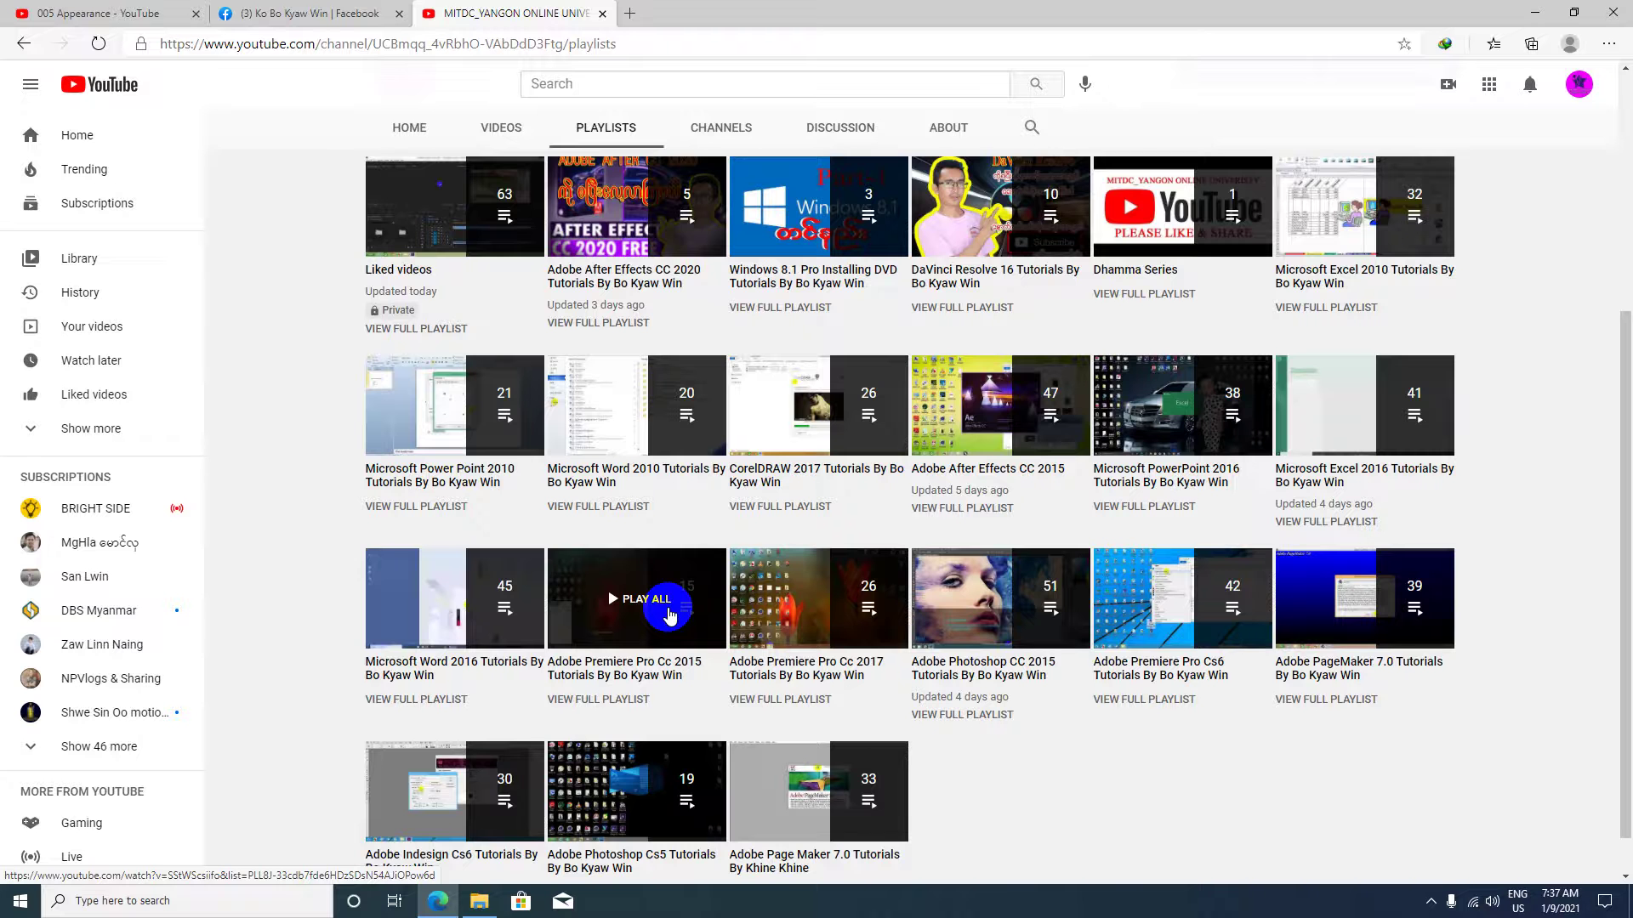
scroll(668, 614, "up", 5)
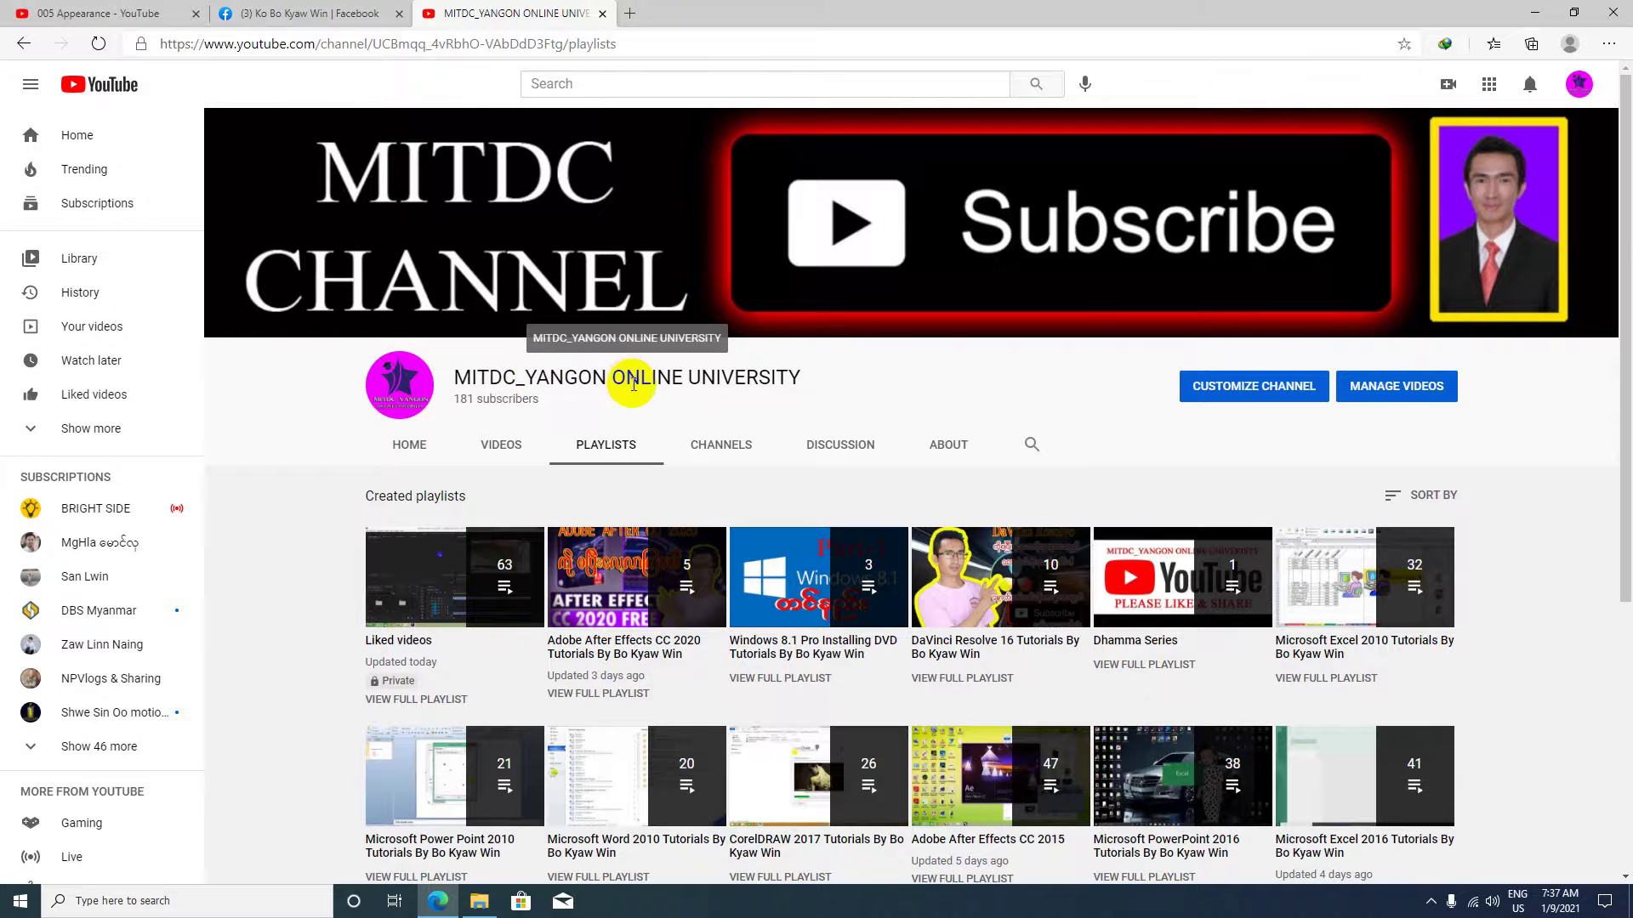
scroll(608, 425, "down", 3)
scroll(621, 459, "up", 3)
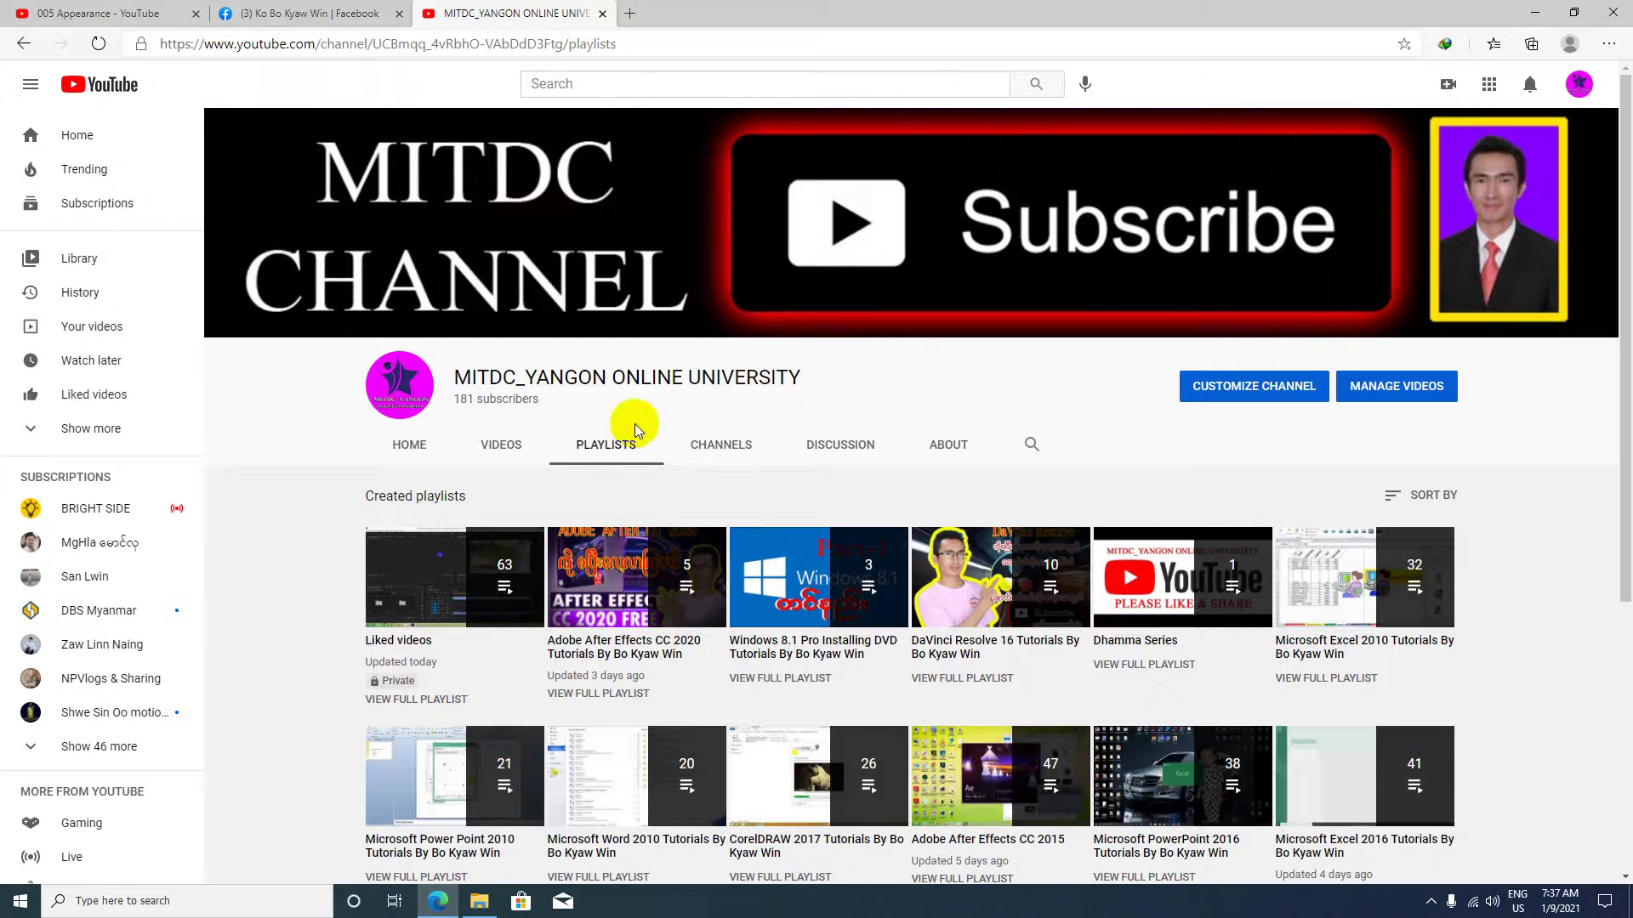
left_click(1540, 13)
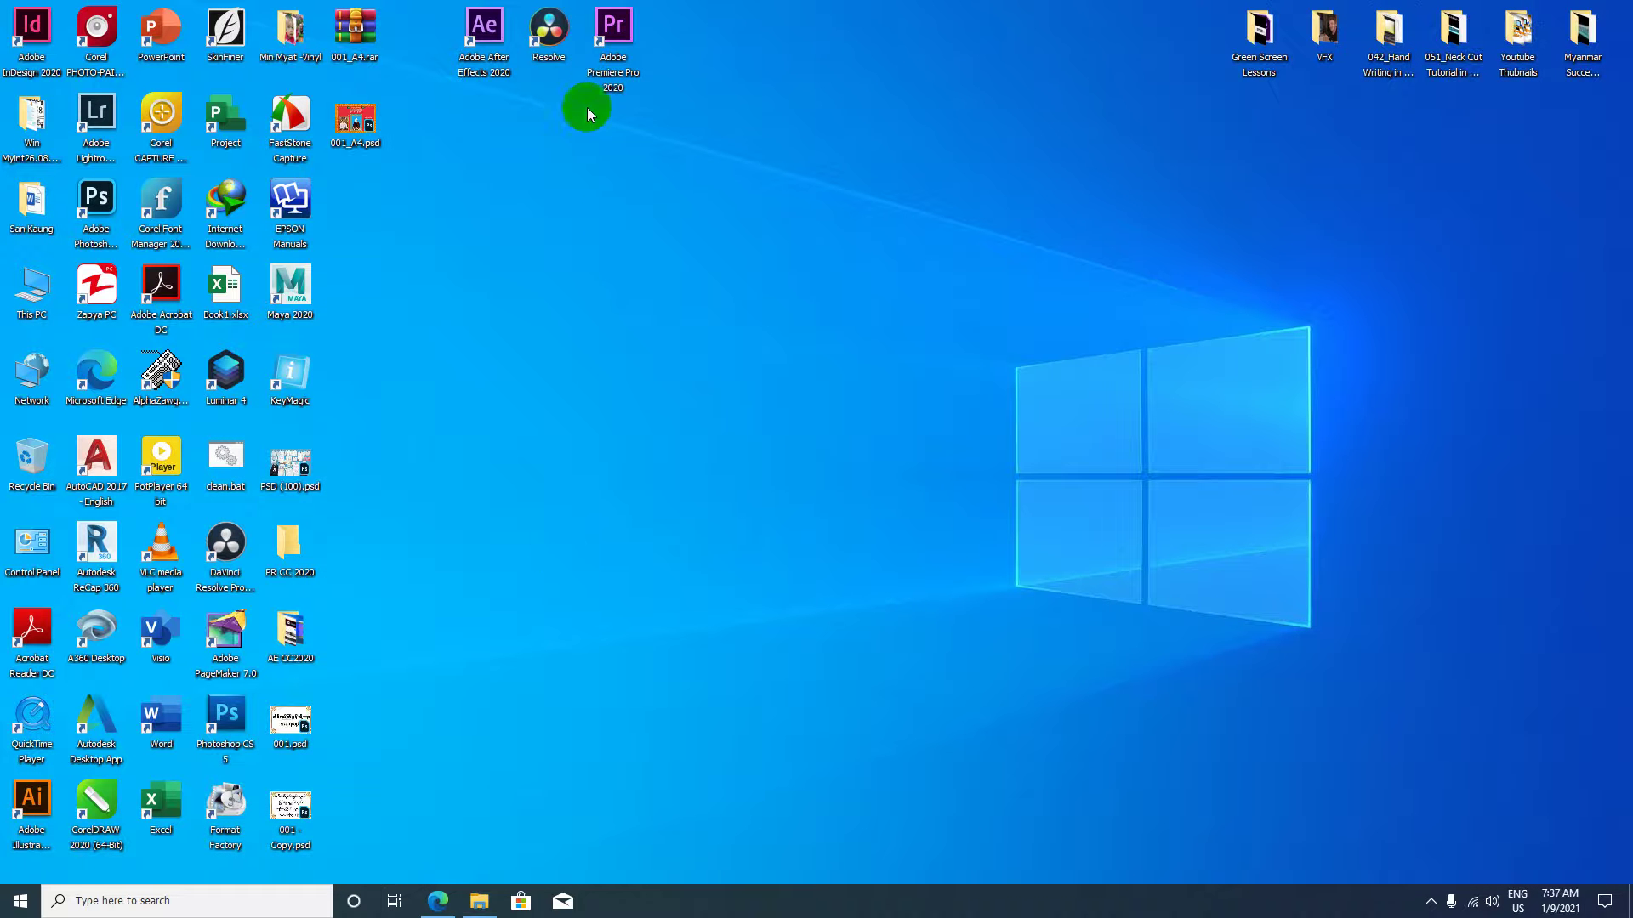
Move the Premiere Pro 2020 icon below the top row and return to the channel's playlists tab.
left_click_drag(595, 68, 593, 332)
left_click_drag(699, 379, 532, 154)
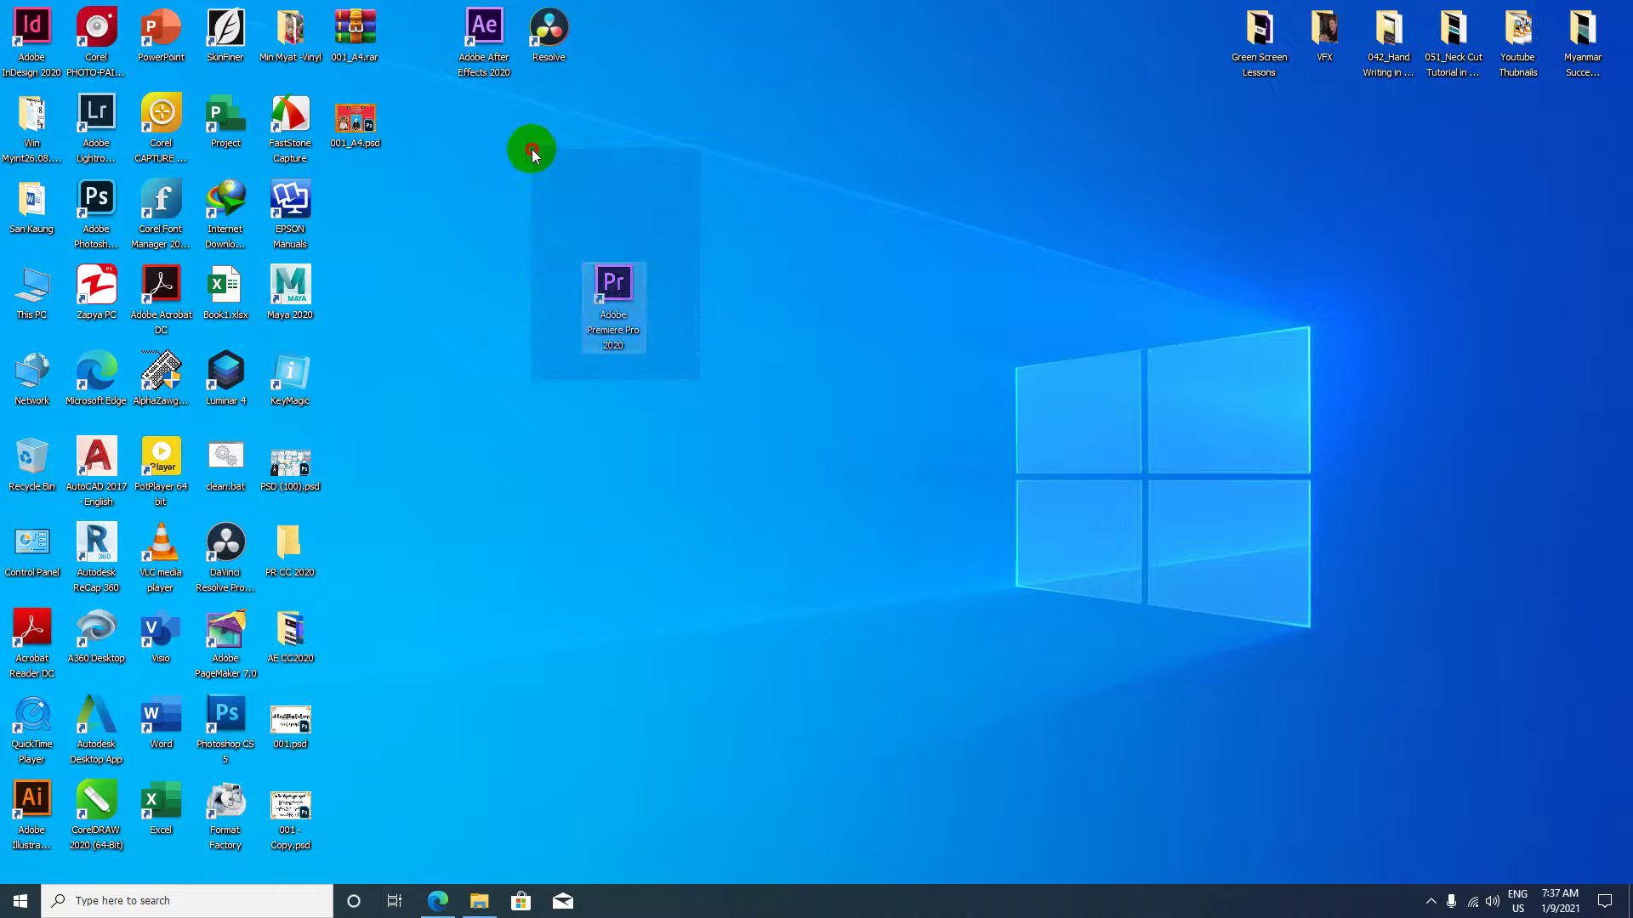
left_click(437, 899)
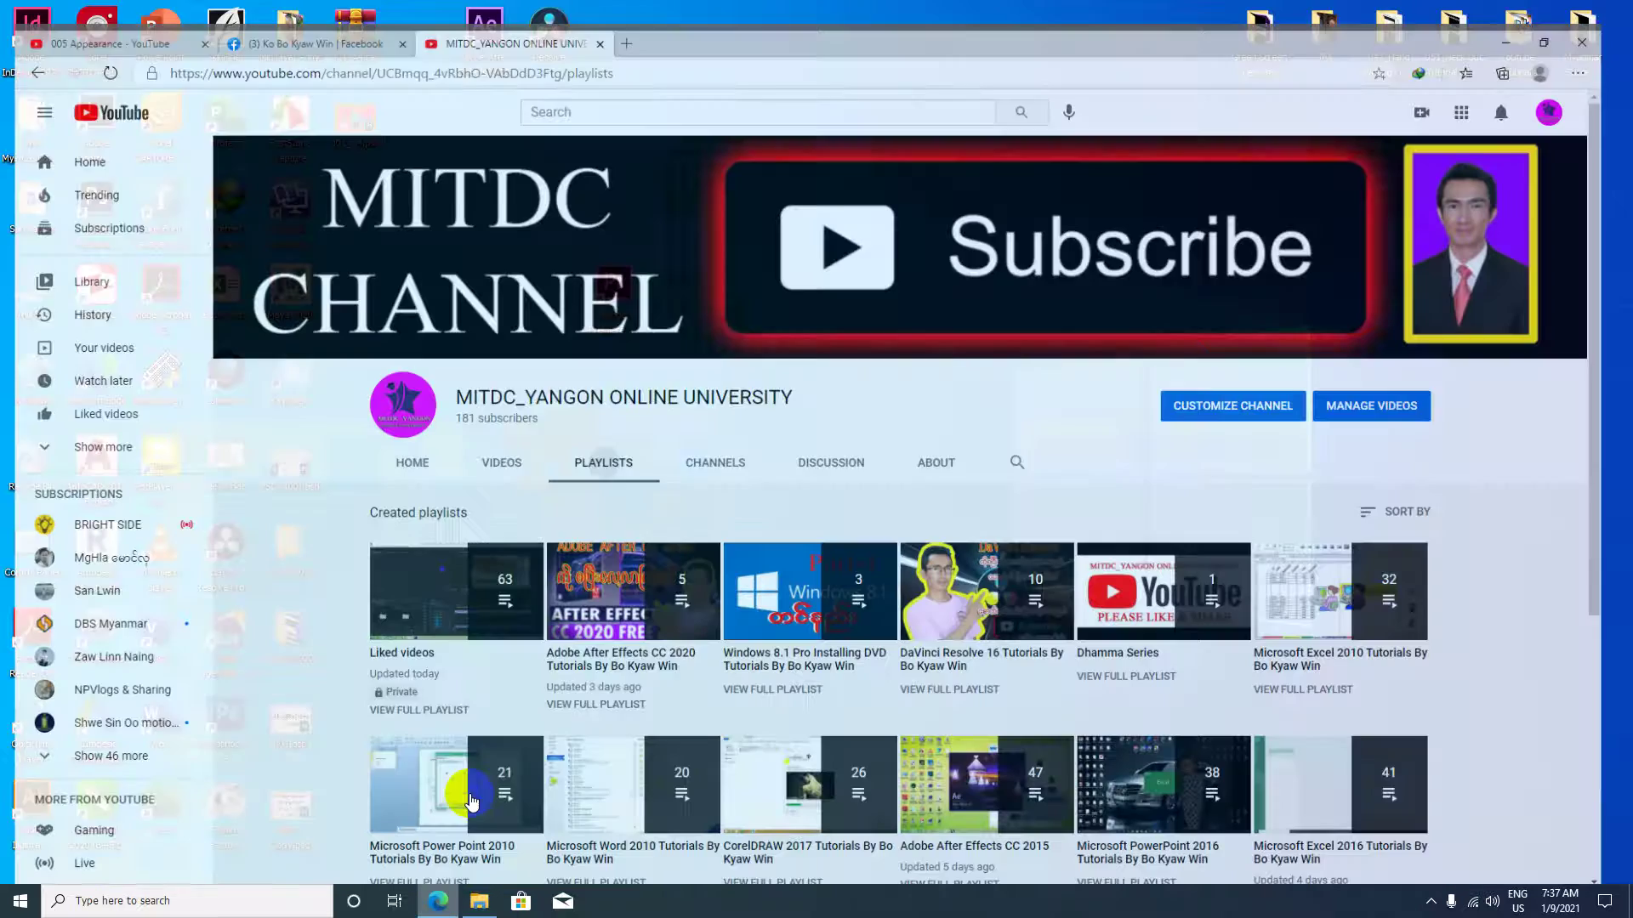
left_click(630, 15)
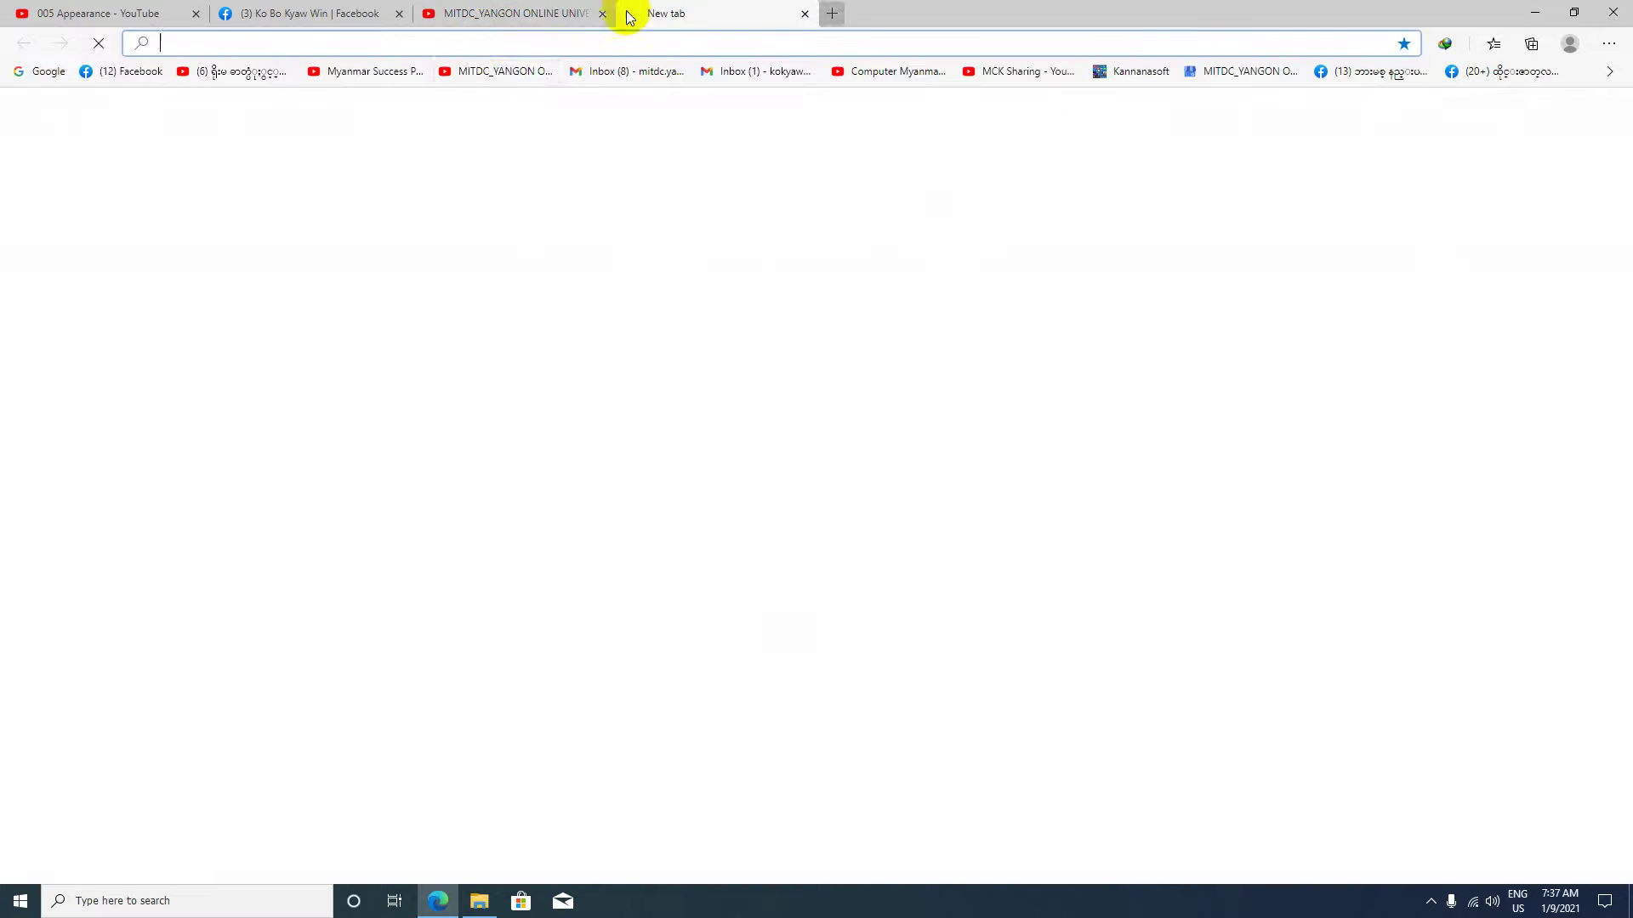
left_click(804, 14)
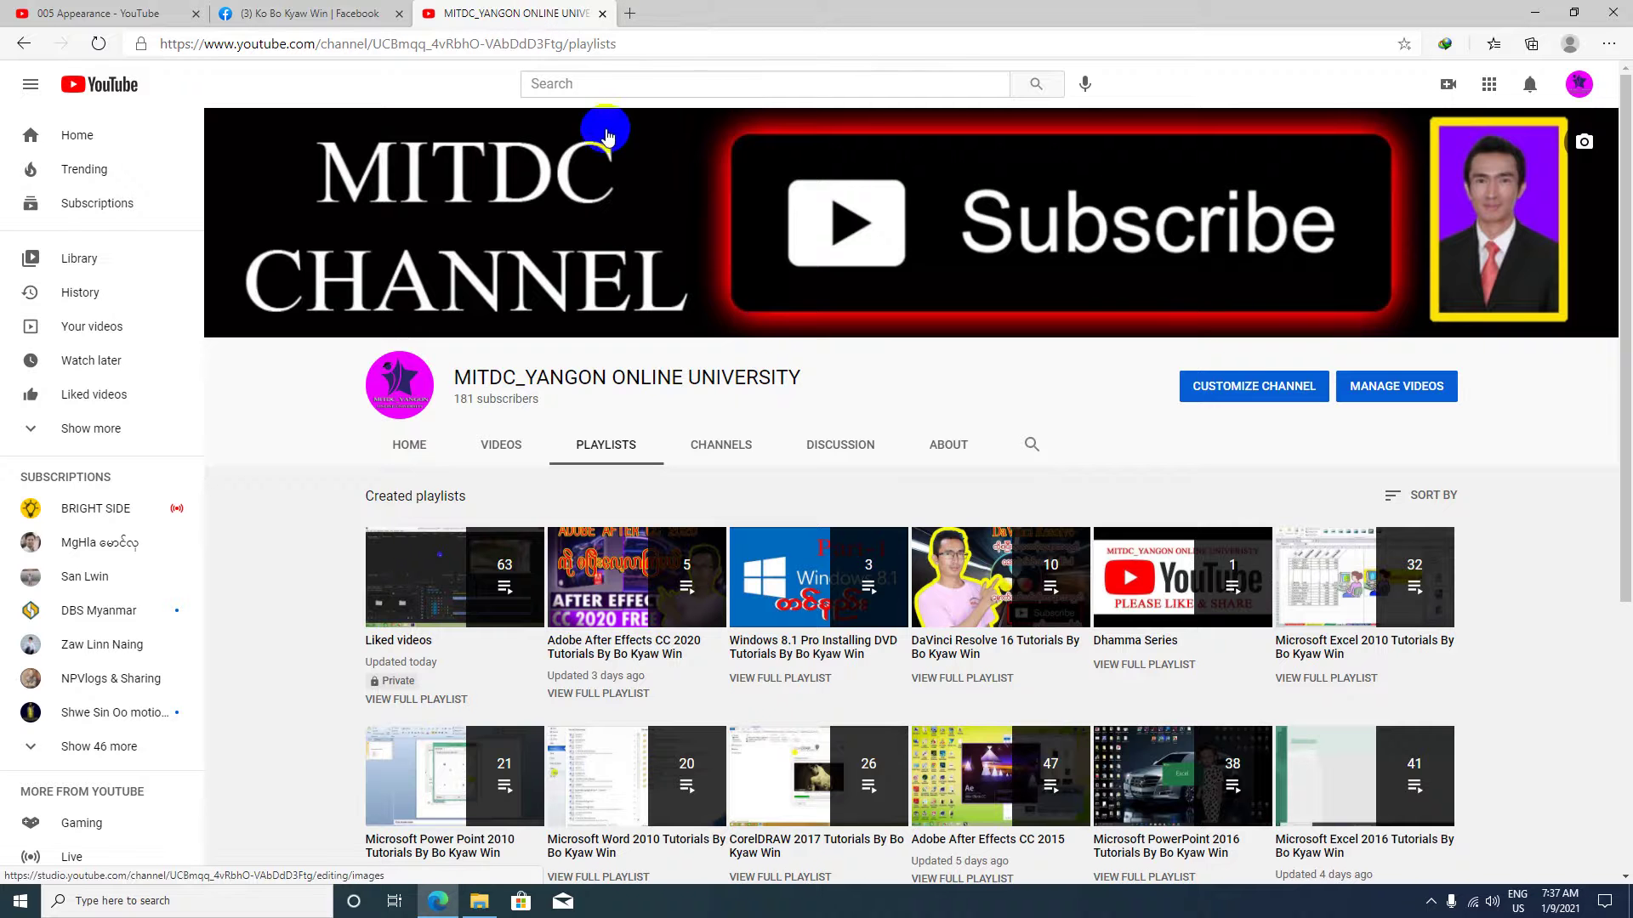
left_click(554, 83)
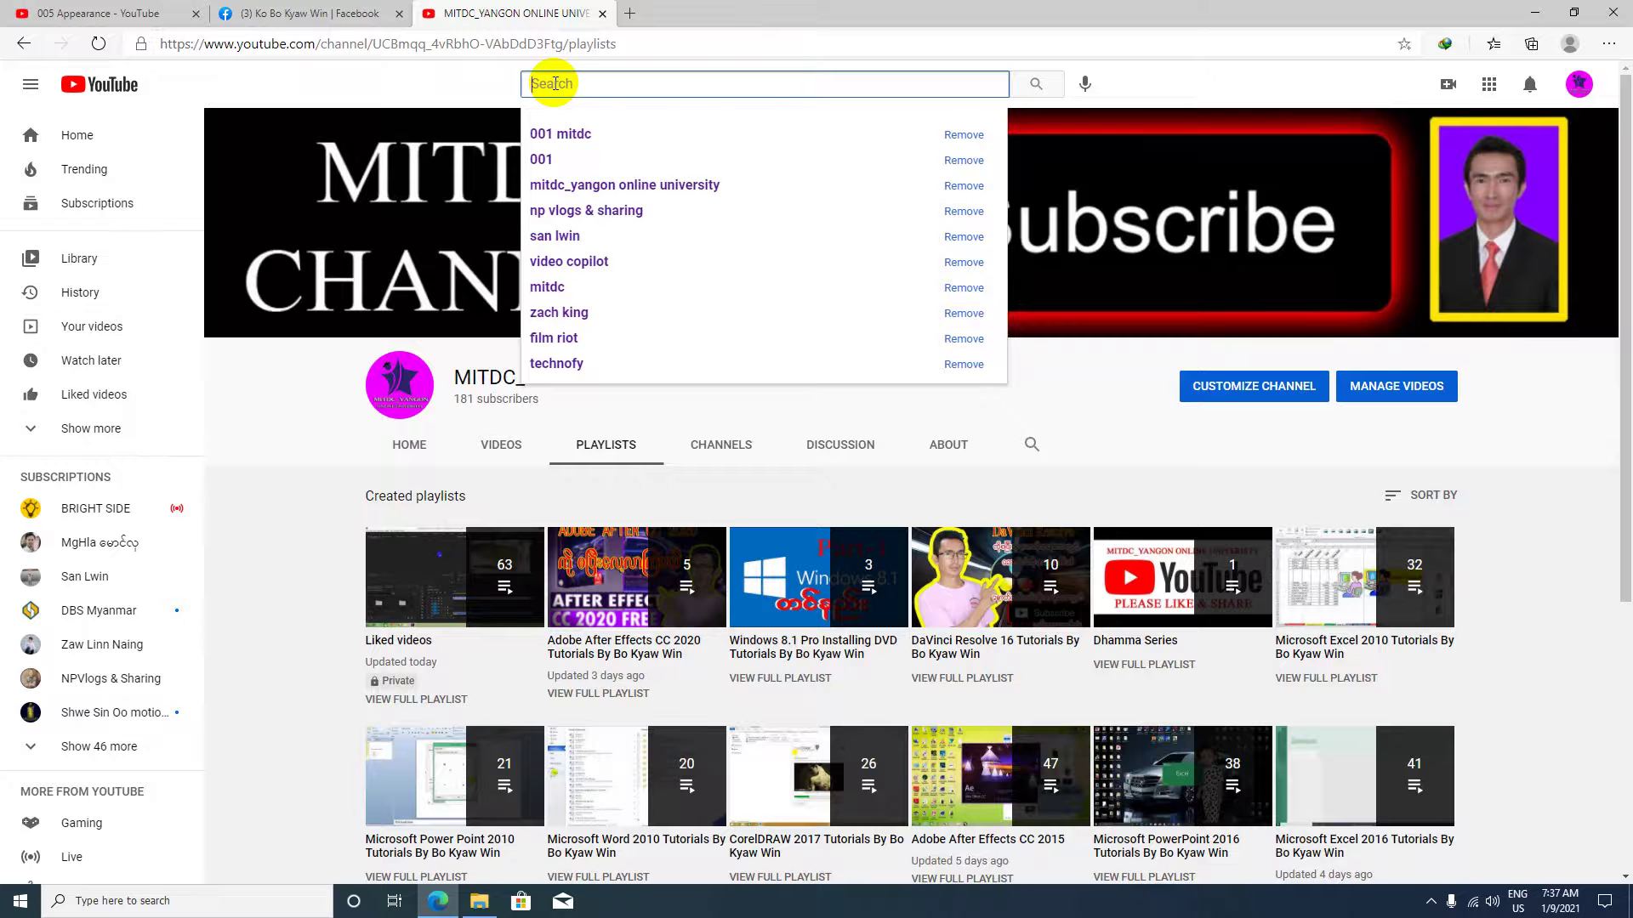
Search YouTube for 'adobe premiere pro tutorial'.
type("Ap")
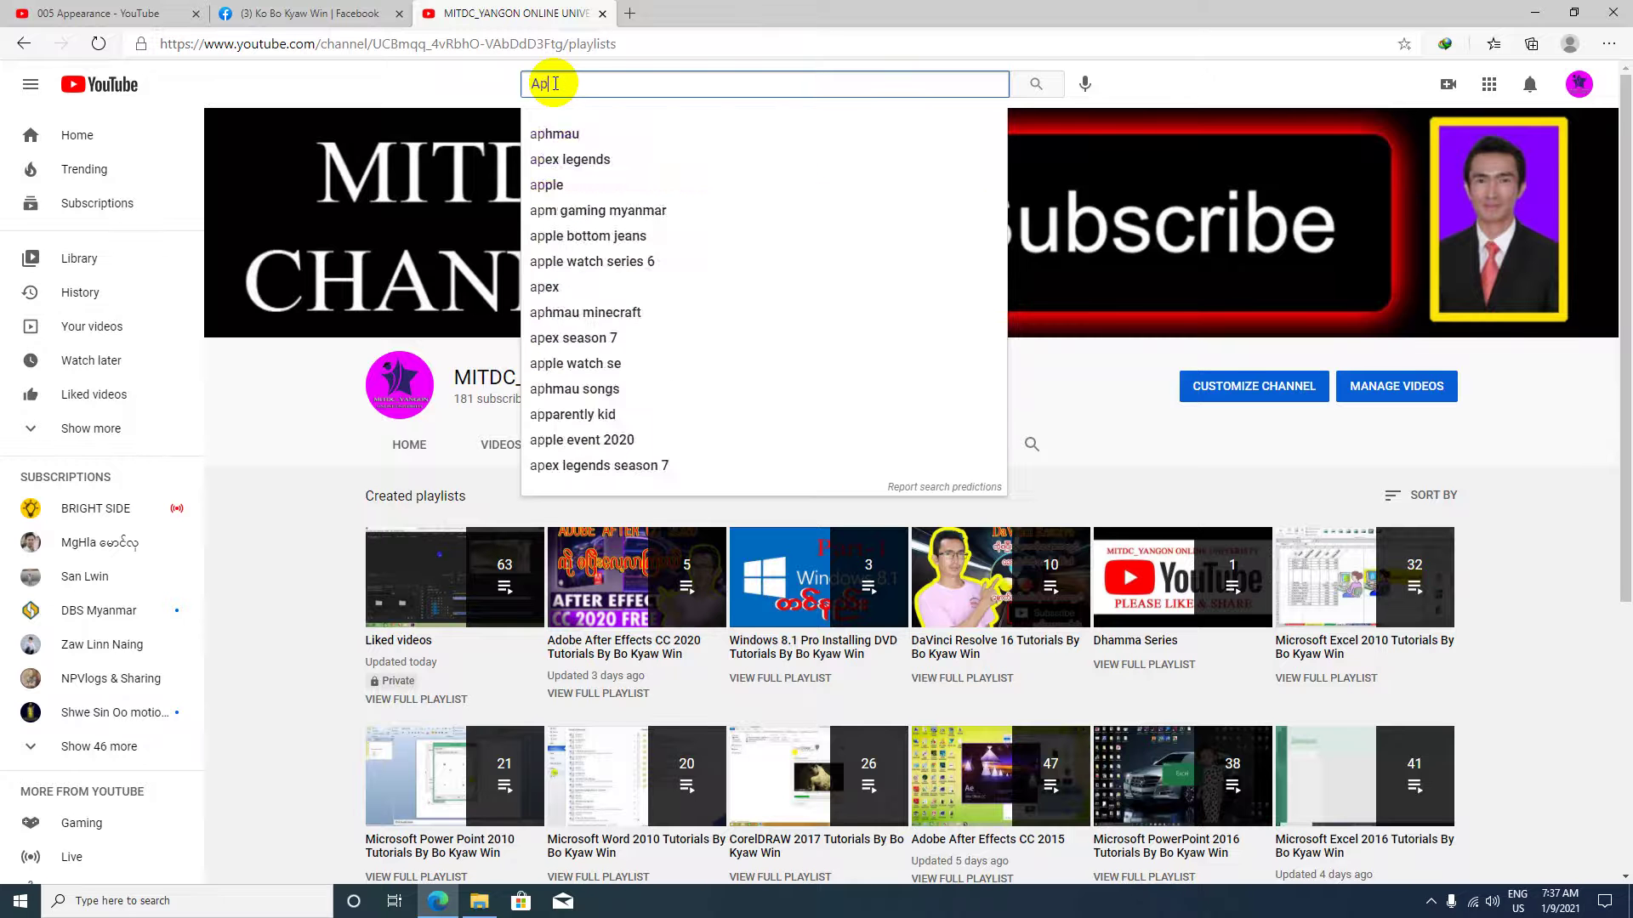
key("BackSpace")
type("do")
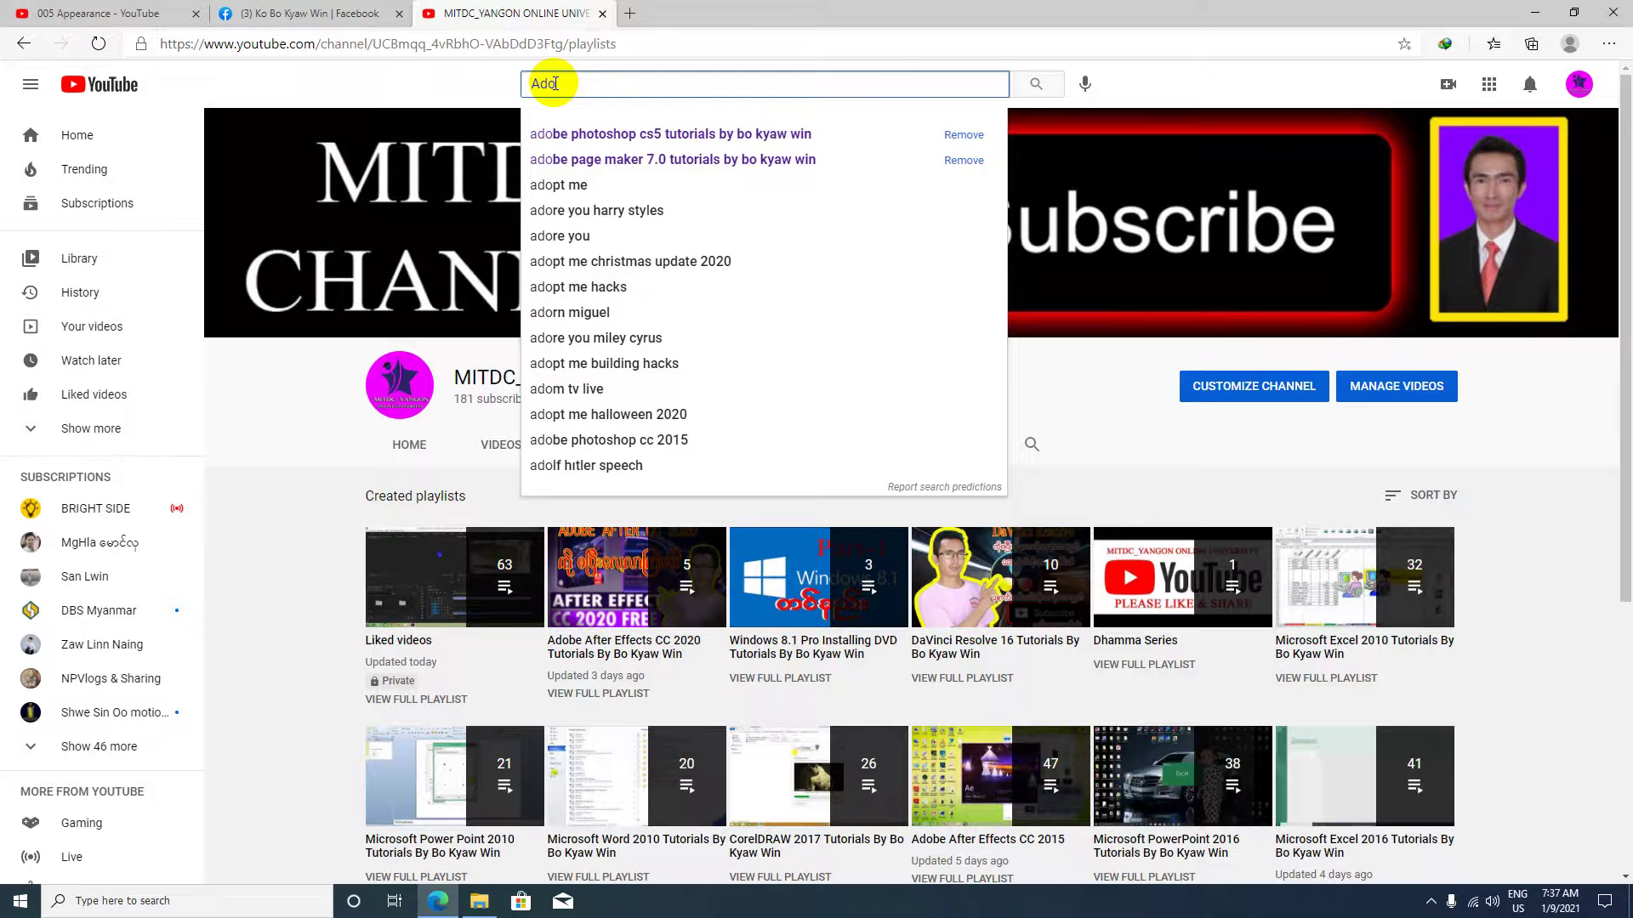
type("be M")
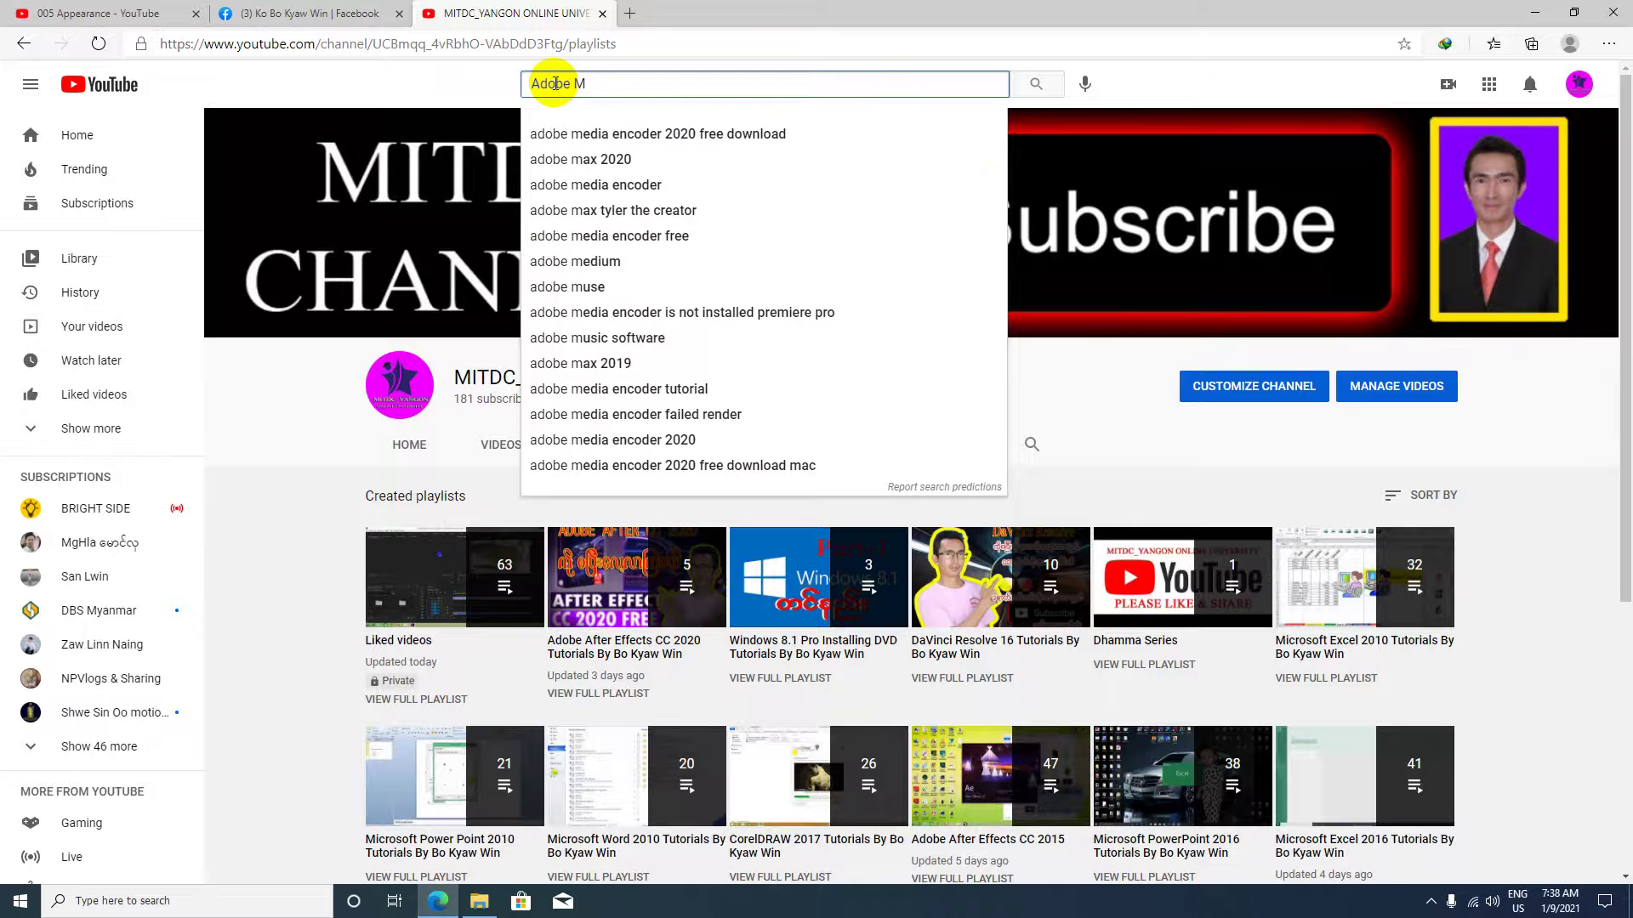
key("BackSpace")
type("Pr")
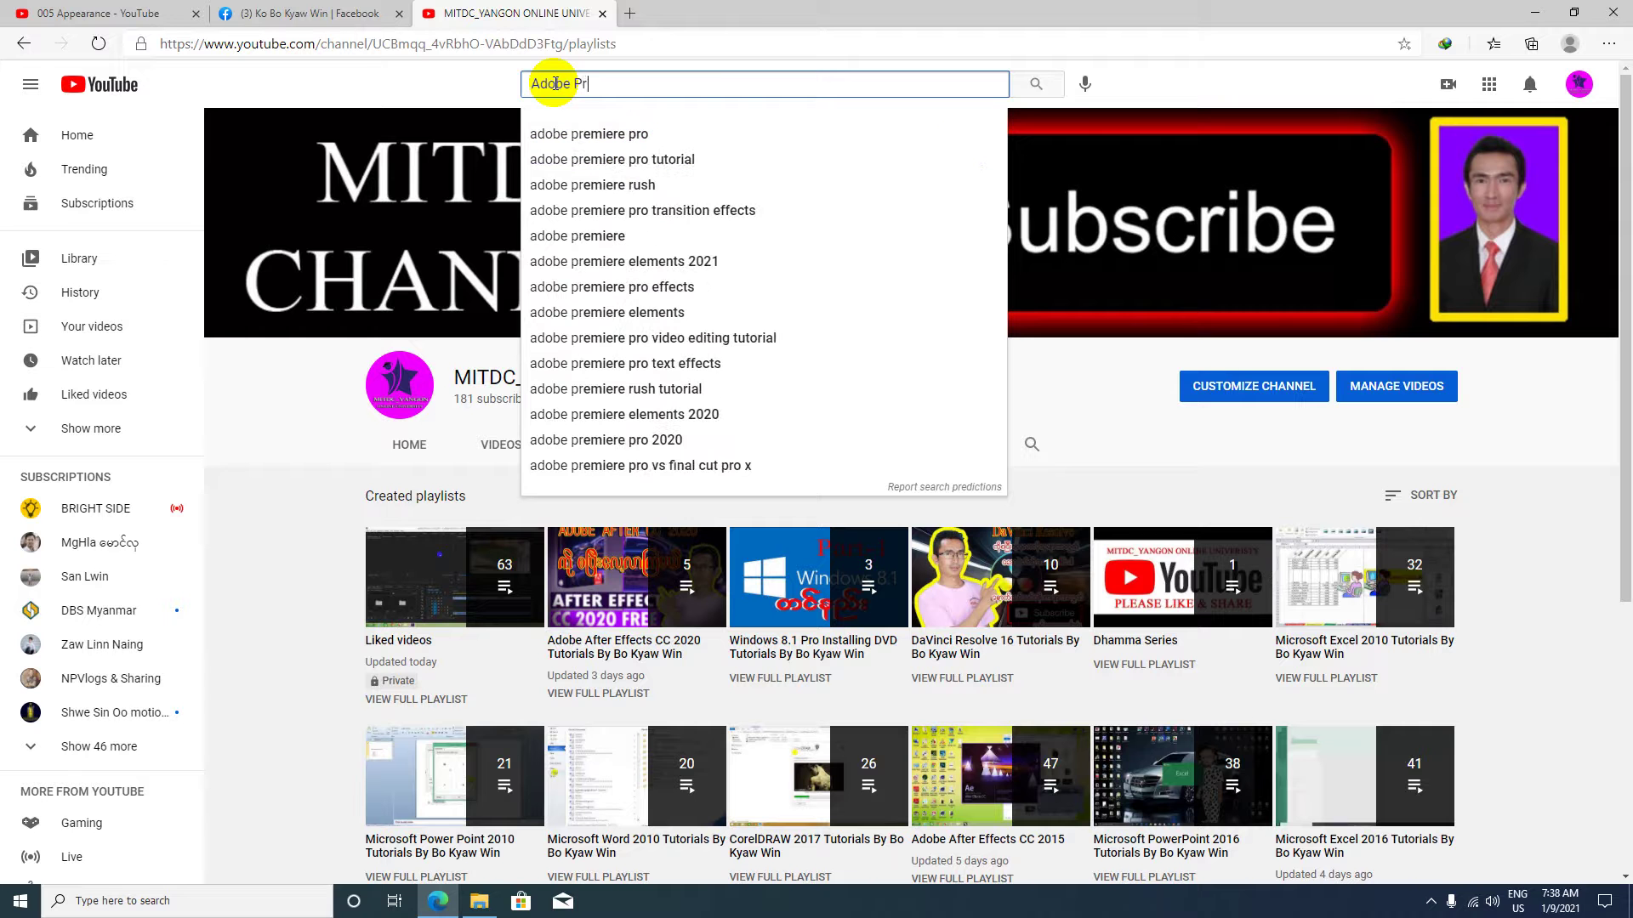
key("Down")
key("Down")
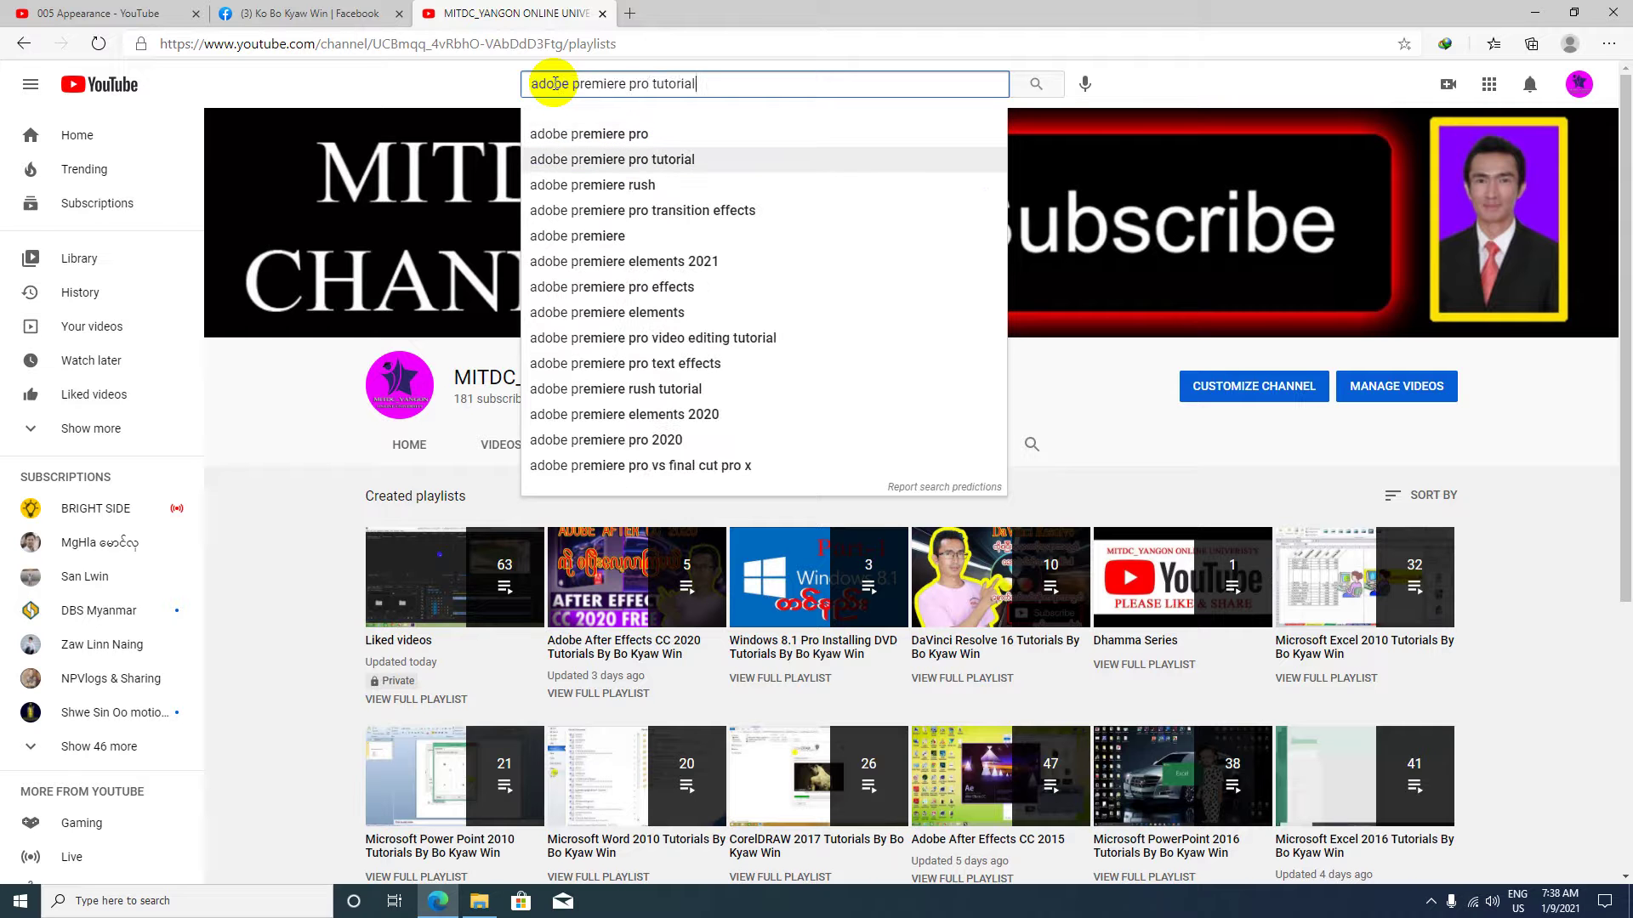
key("Return")
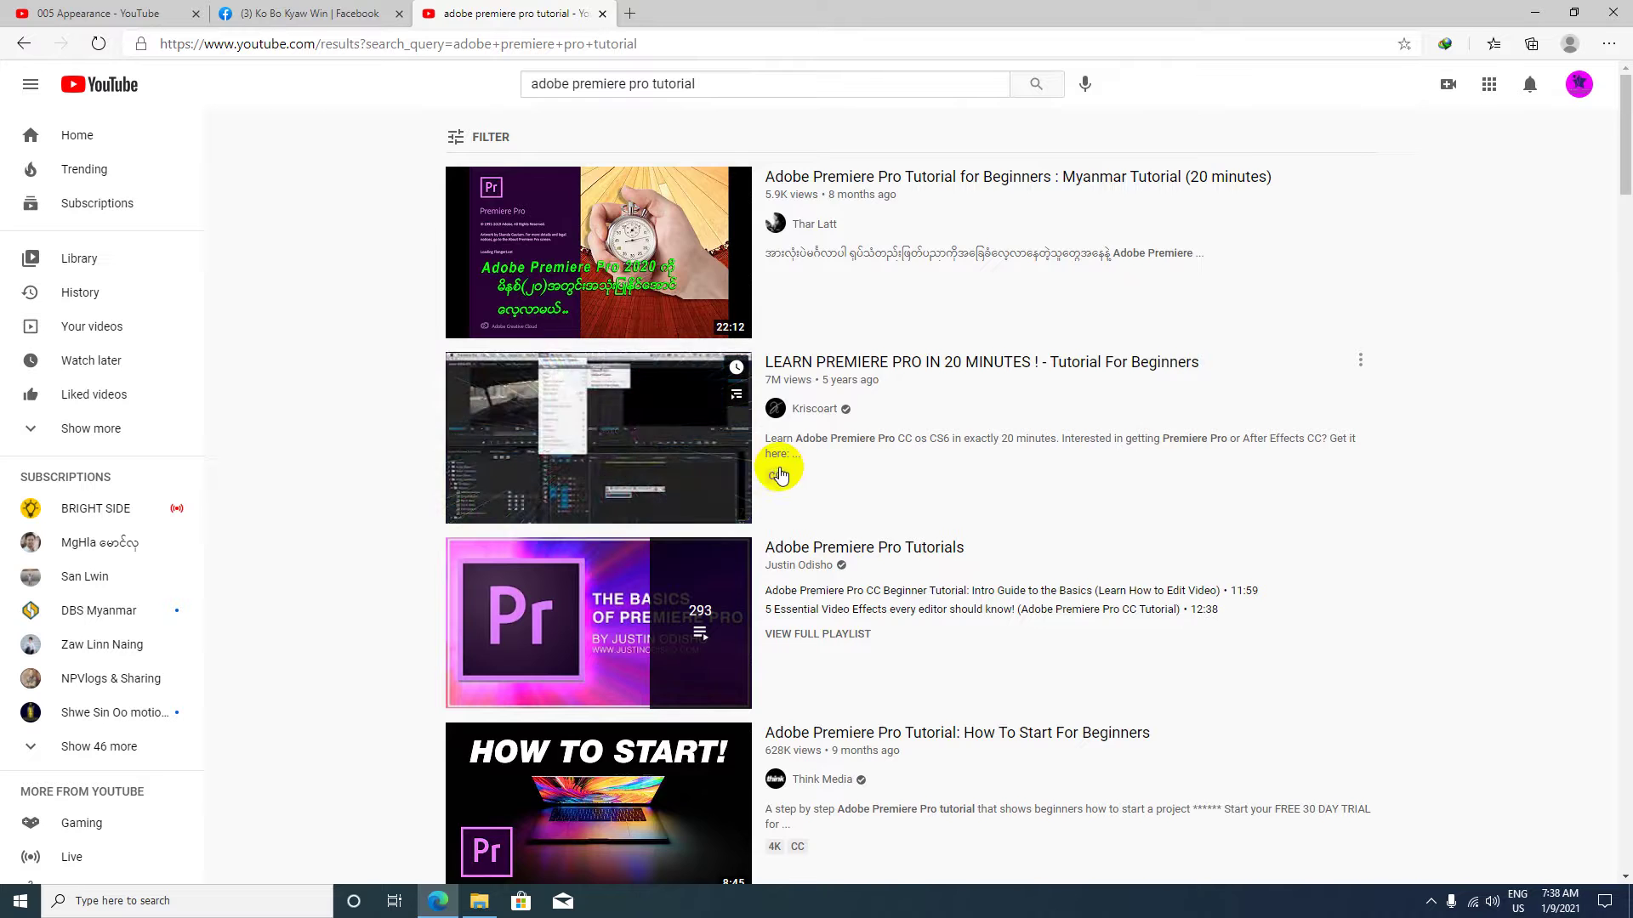
Scroll down through the tutorial search results and back up to the first results.
scroll(776, 468, "down", 4)
scroll(779, 471, "down", 5)
scroll(779, 473, "down", 3)
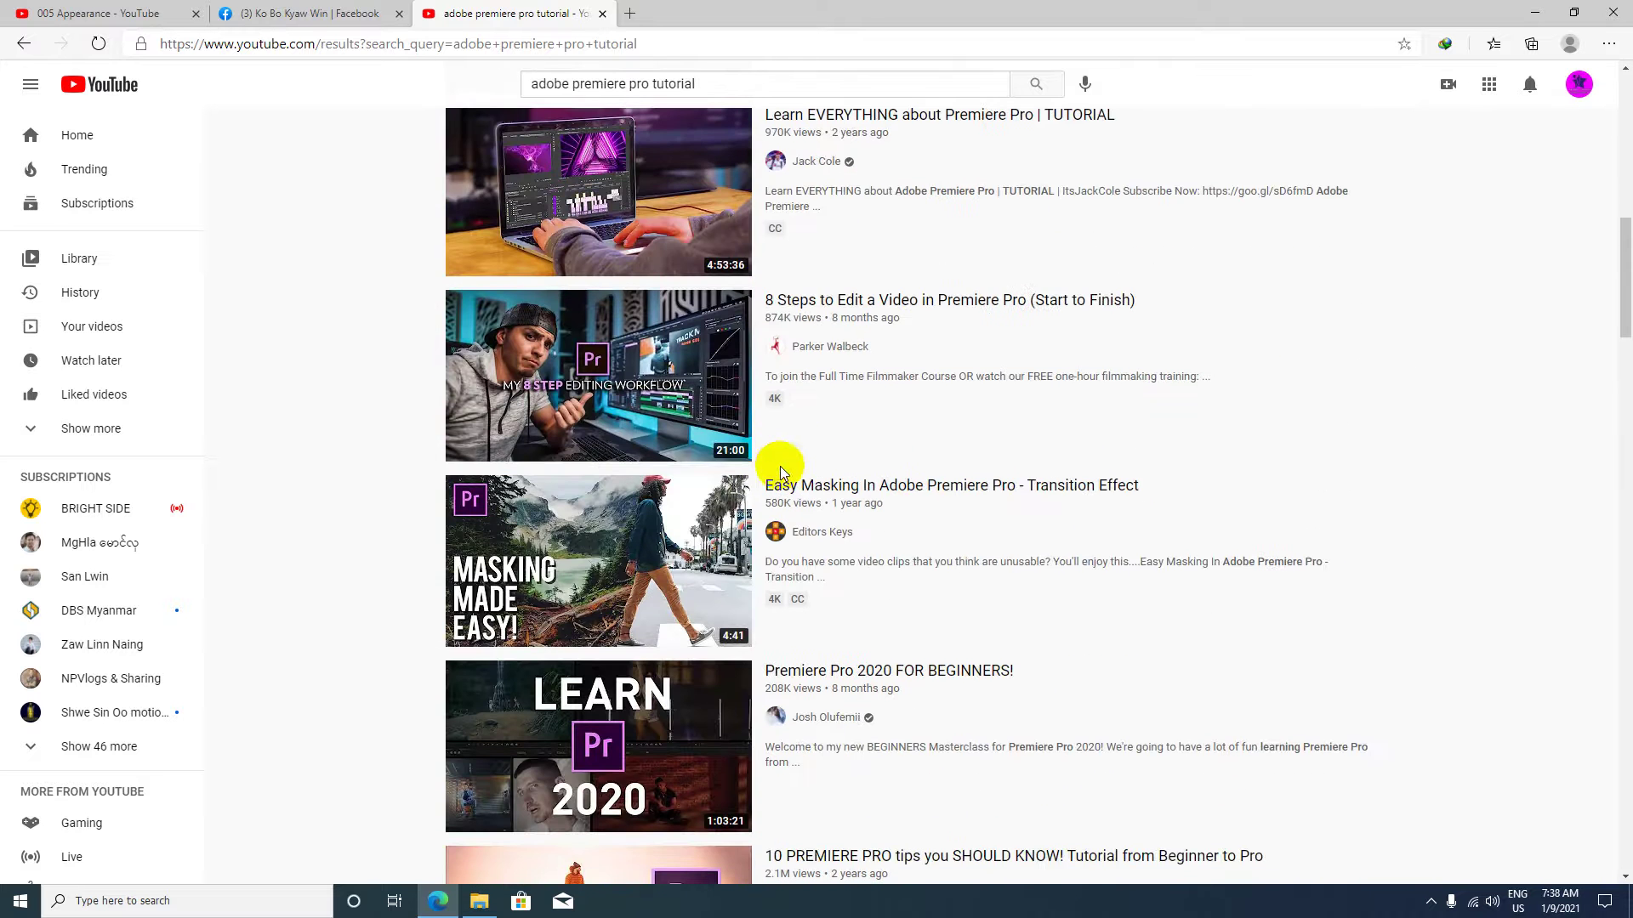
scroll(627, 541, "down", 4)
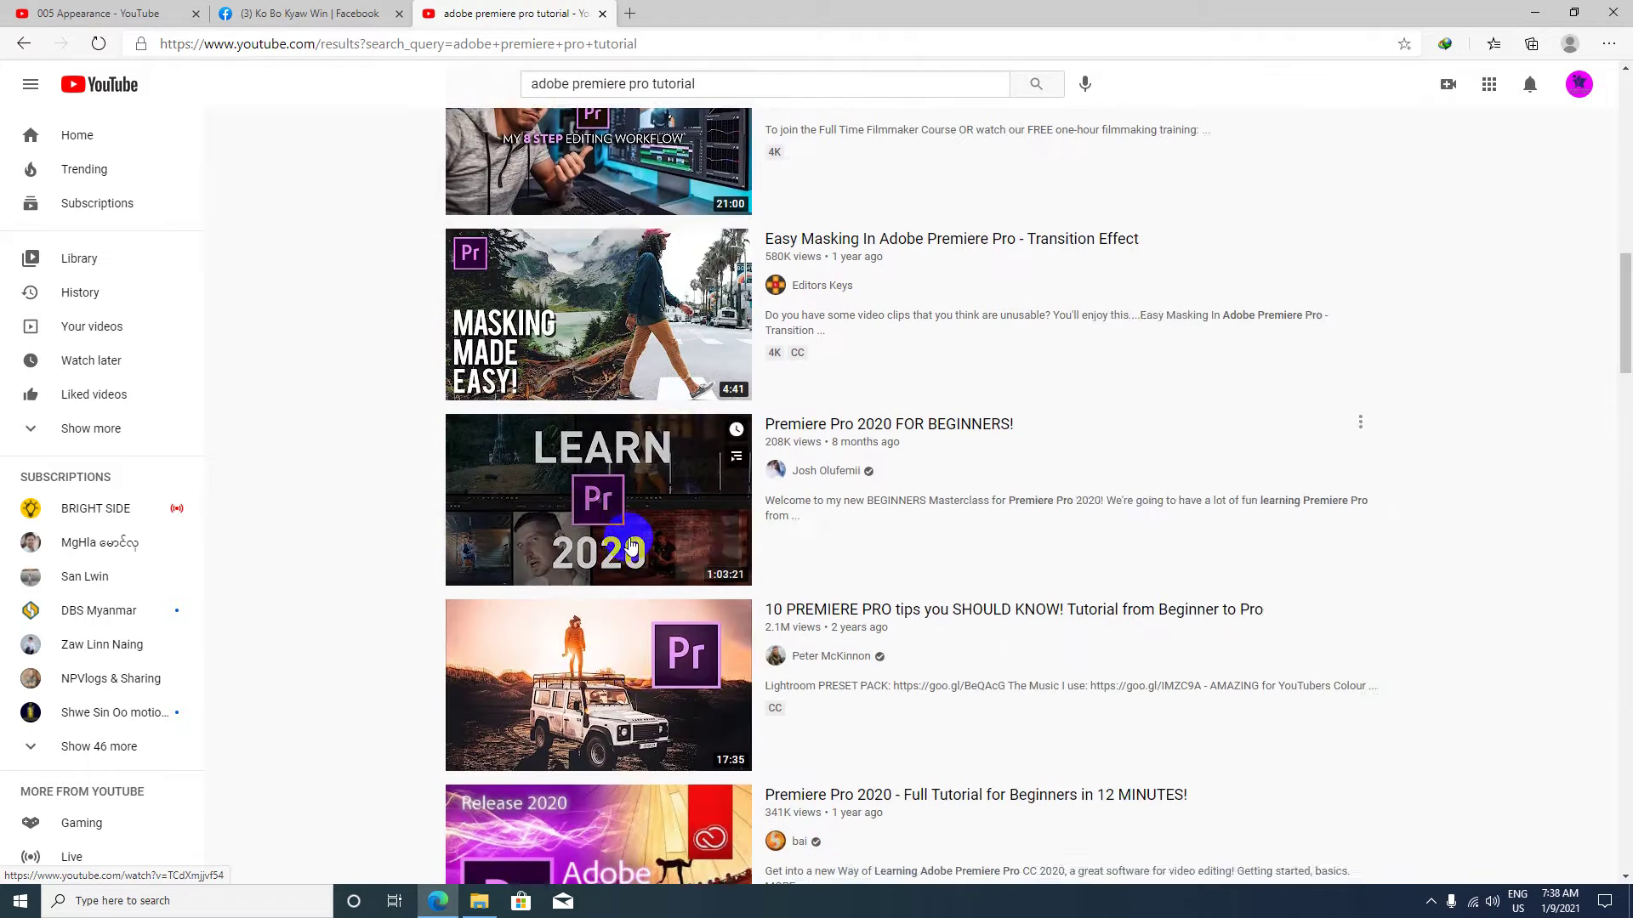
scroll(629, 545, "down", 2)
scroll(633, 536, "down", 3)
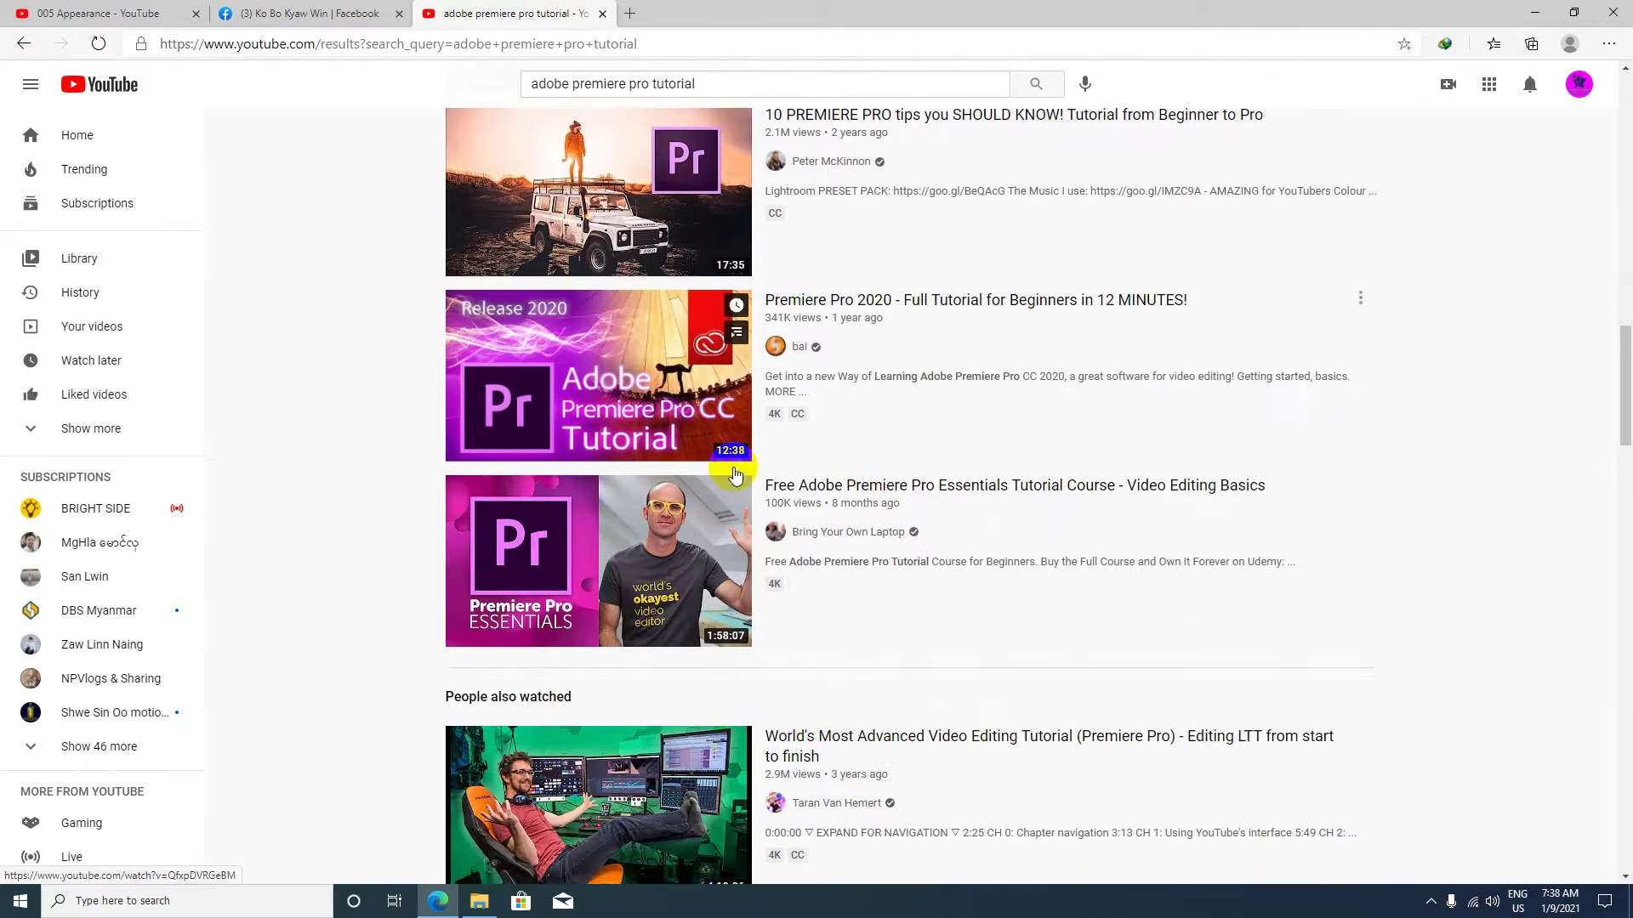
scroll(729, 513, "down", 3)
scroll(730, 514, "down", 2)
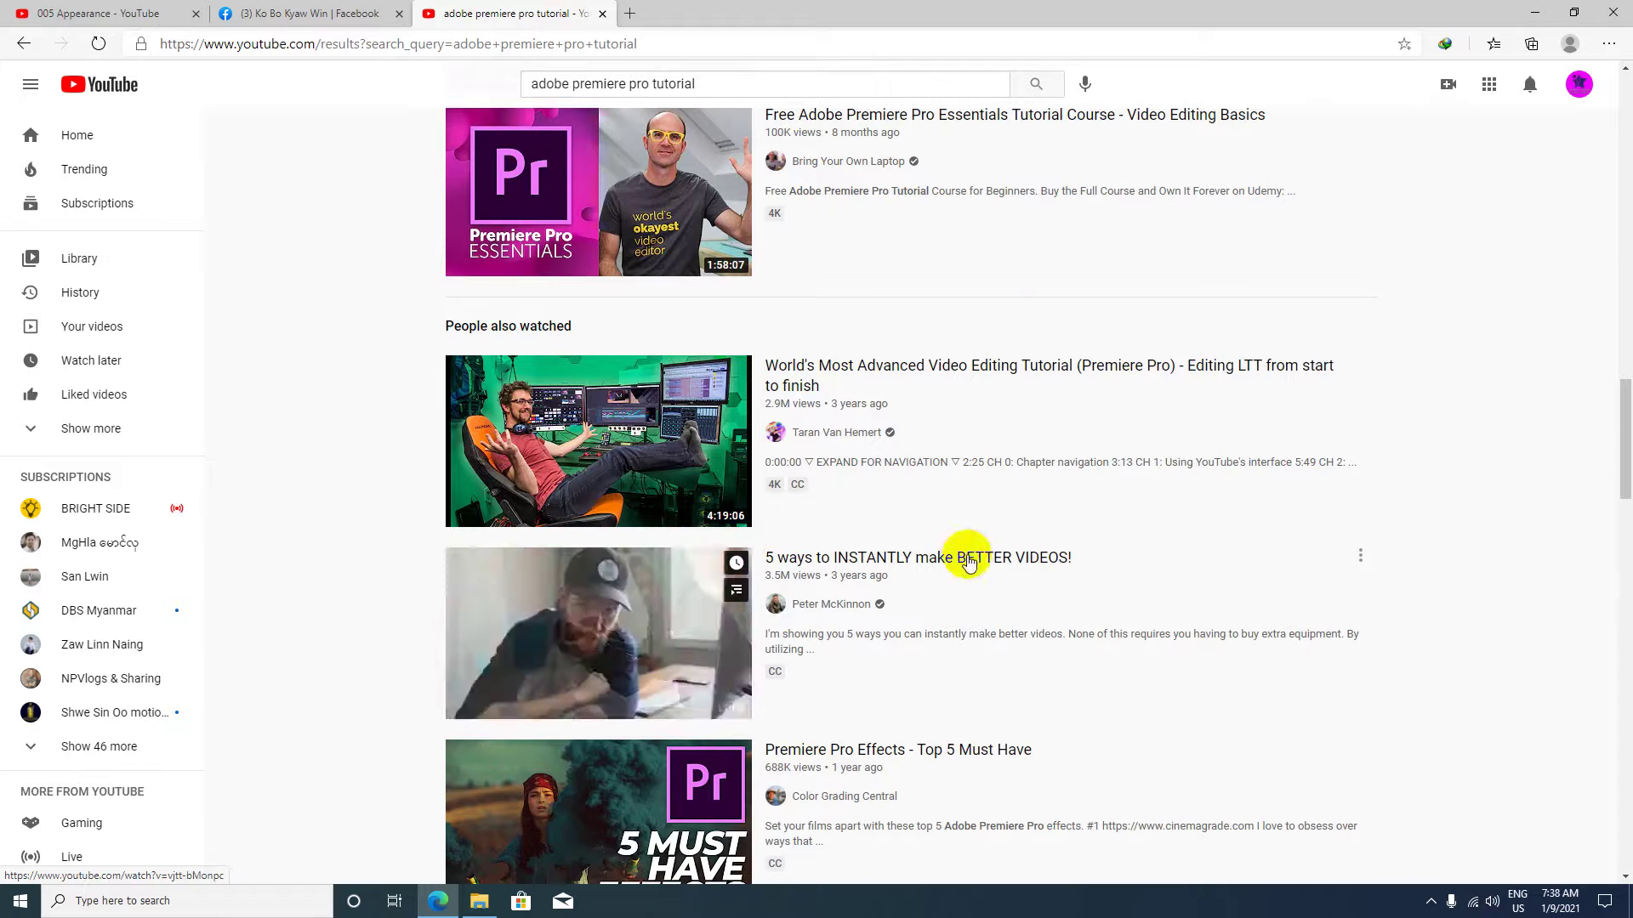
scroll(769, 562, "down", 1)
scroll(773, 560, "down", 2)
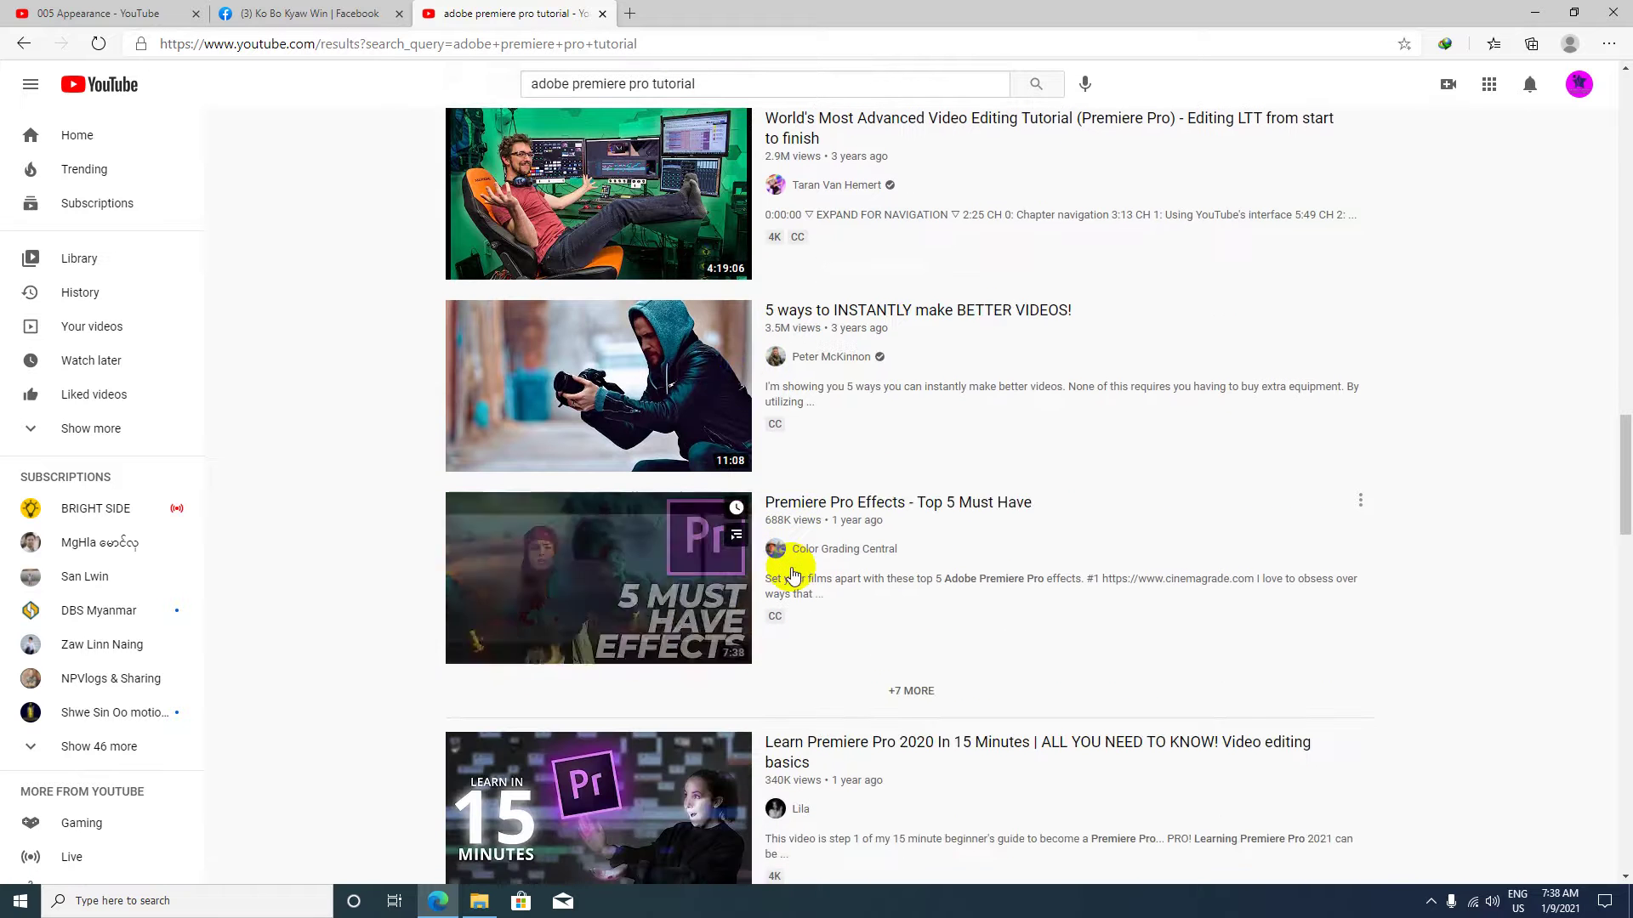
scroll(789, 568, "down", 2)
scroll(789, 572, "down", 3)
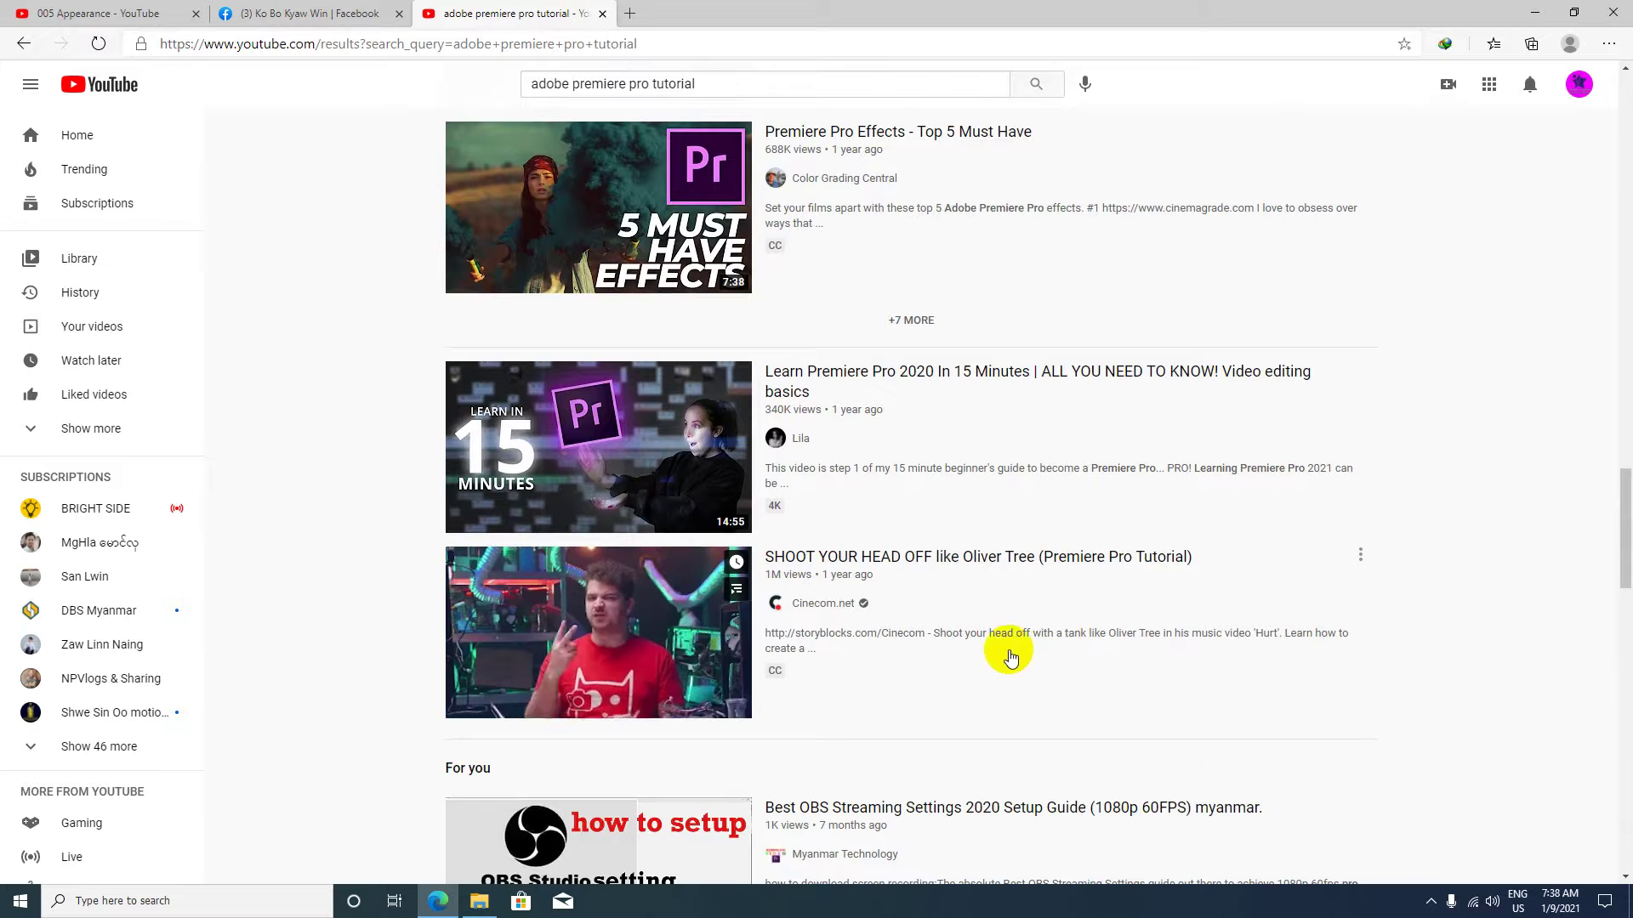
scroll(838, 578, "up", 10)
scroll(840, 581, "up", 10)
scroll(840, 578, "up", 3)
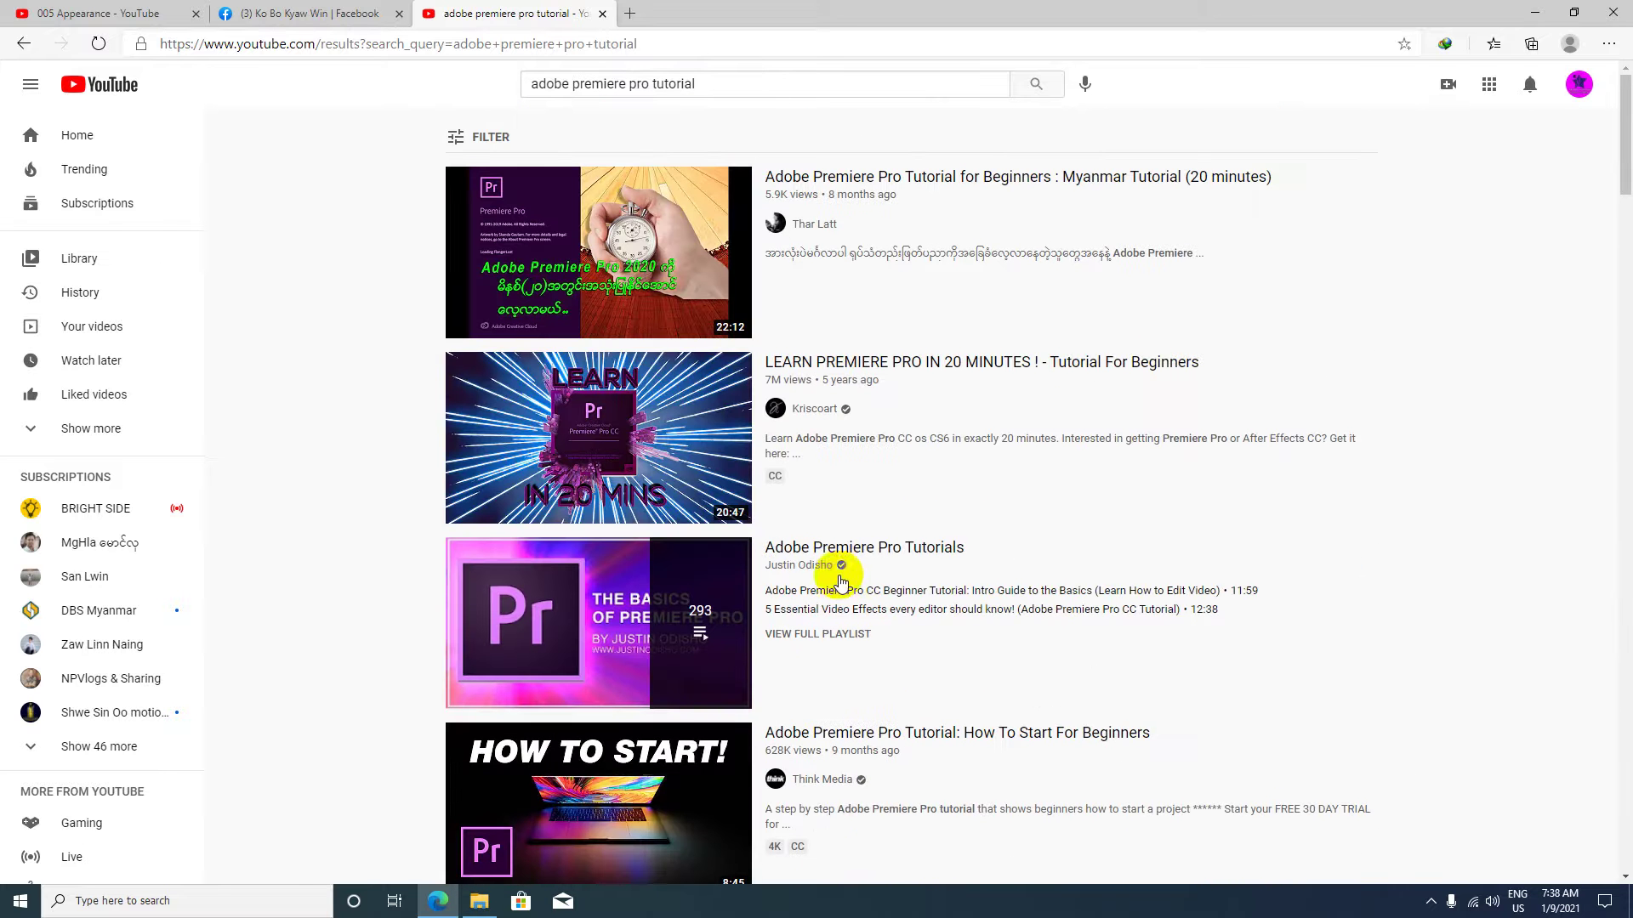
left_click(630, 13)
Open the MITDC_YANGON ONLINE UNIVERSITY channel from its bookmark and show its playlists.
left_click(508, 69)
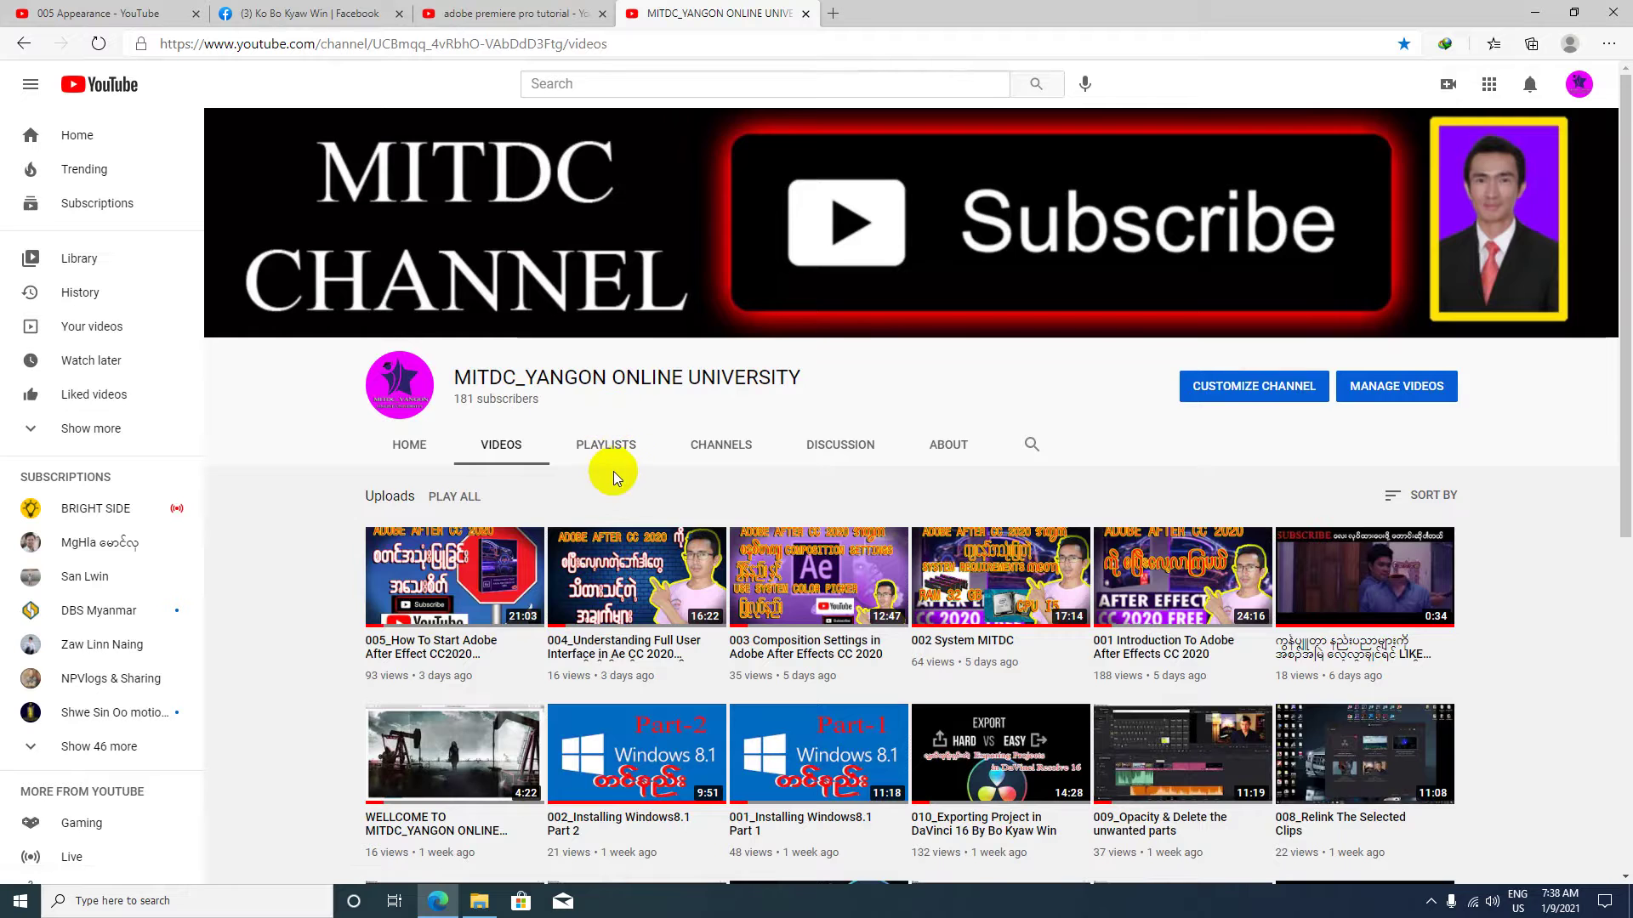
scroll(614, 478, "down", 2)
scroll(621, 477, "down", 5)
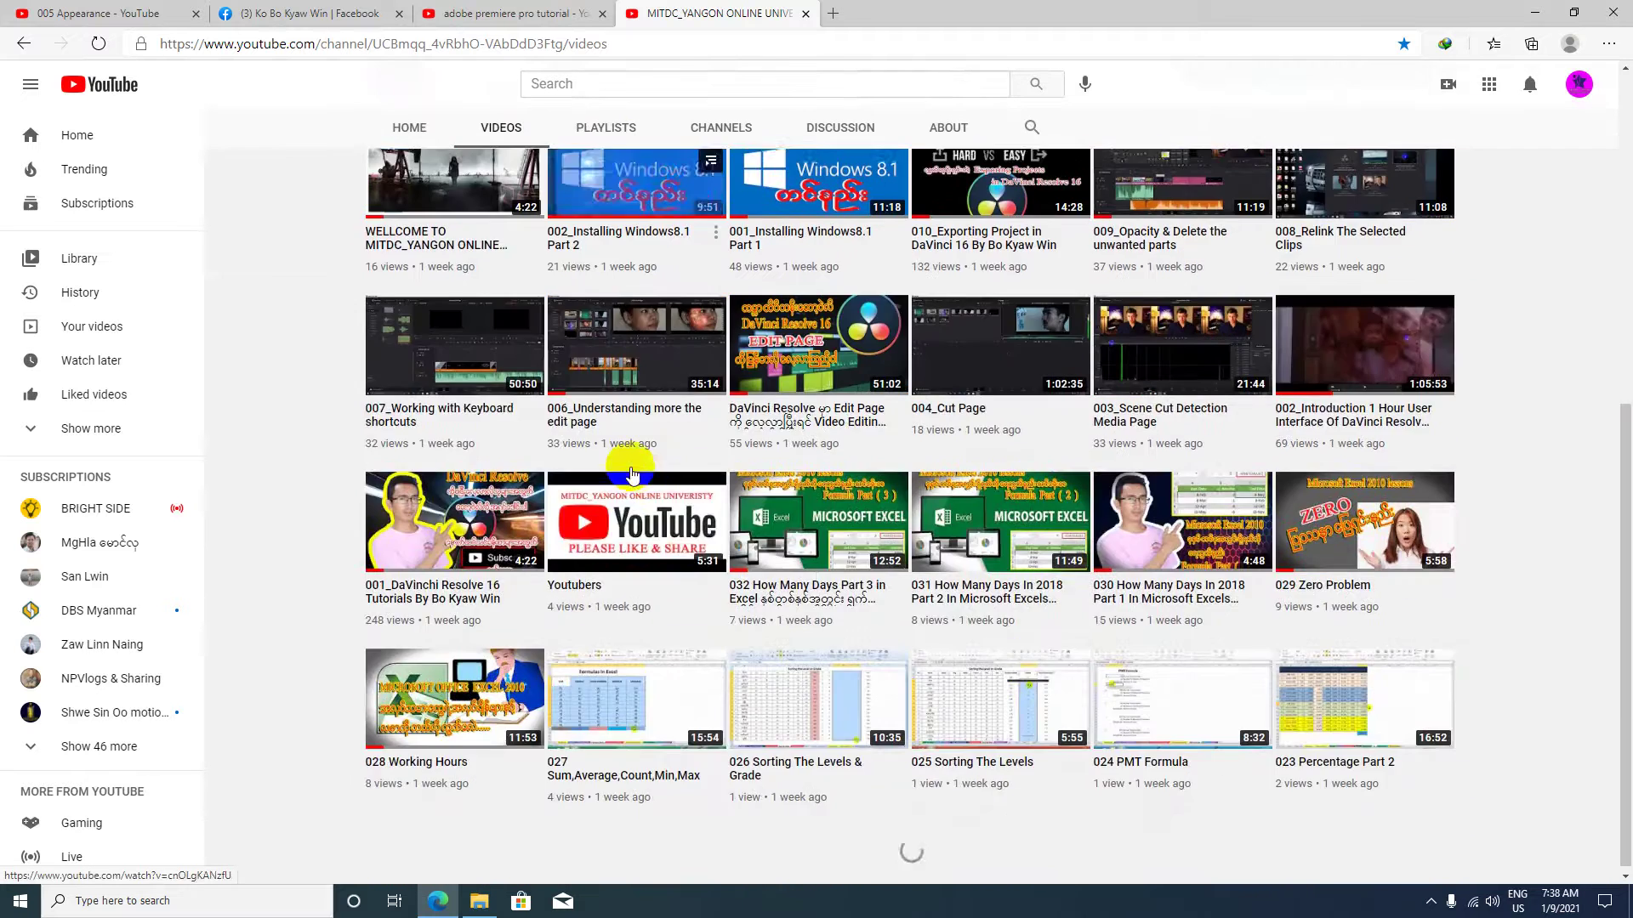
scroll(631, 477, "up", 3)
scroll(628, 472, "up", 4)
left_click(616, 442)
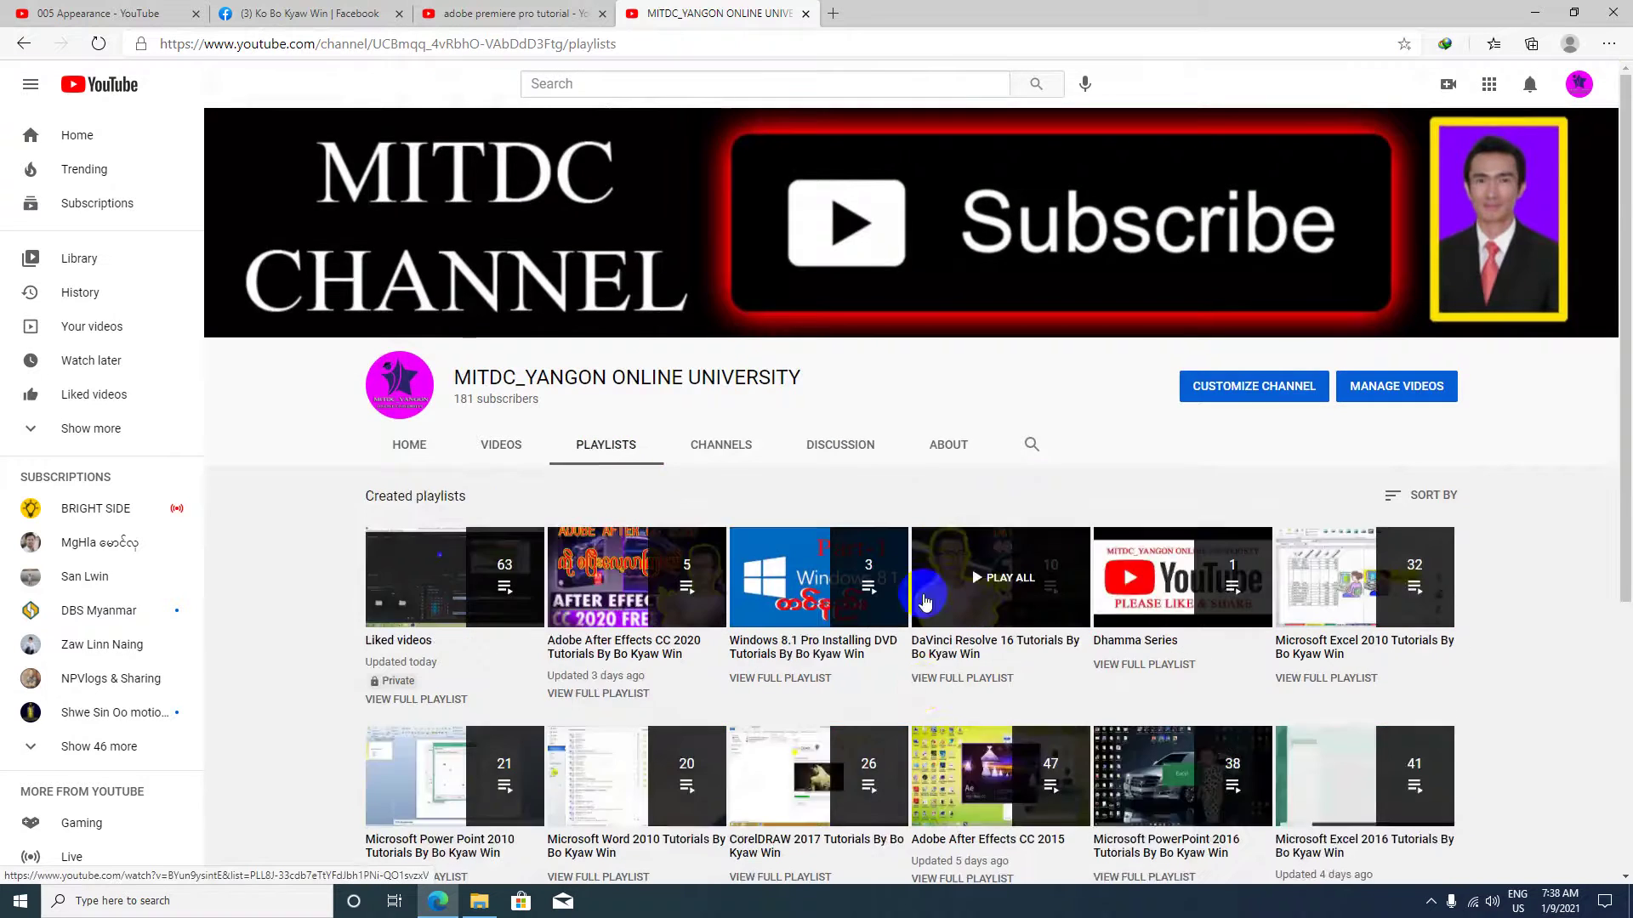
scroll(926, 599, "down", 3)
scroll(925, 600, "down", 2)
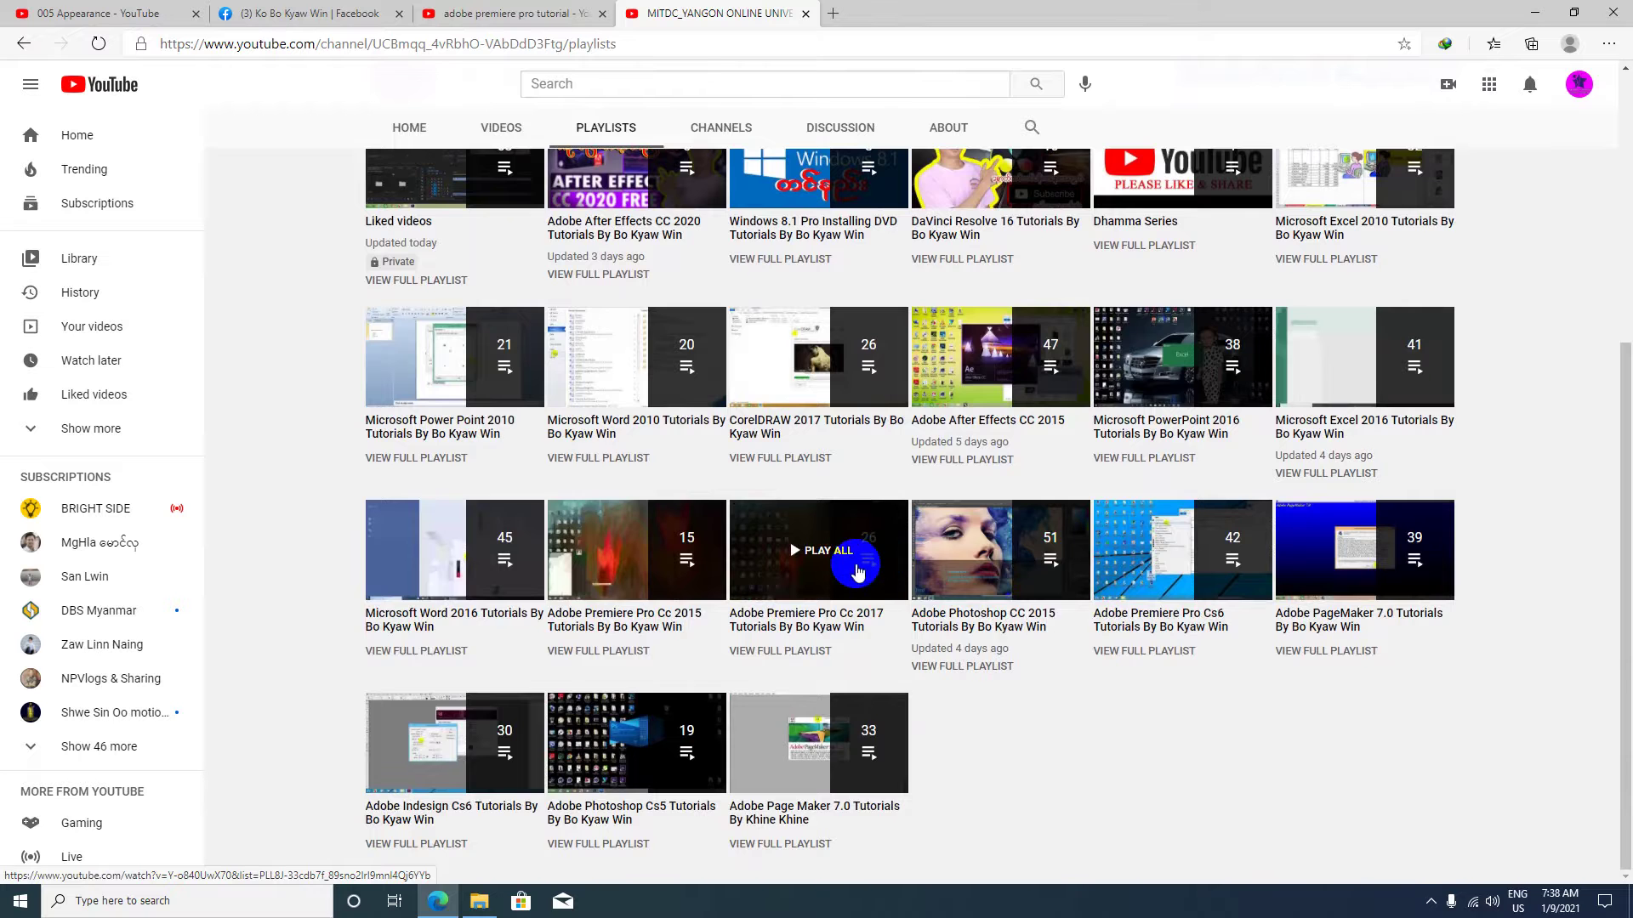
scroll(857, 571, "up", 4)
scroll(857, 571, "down", 4)
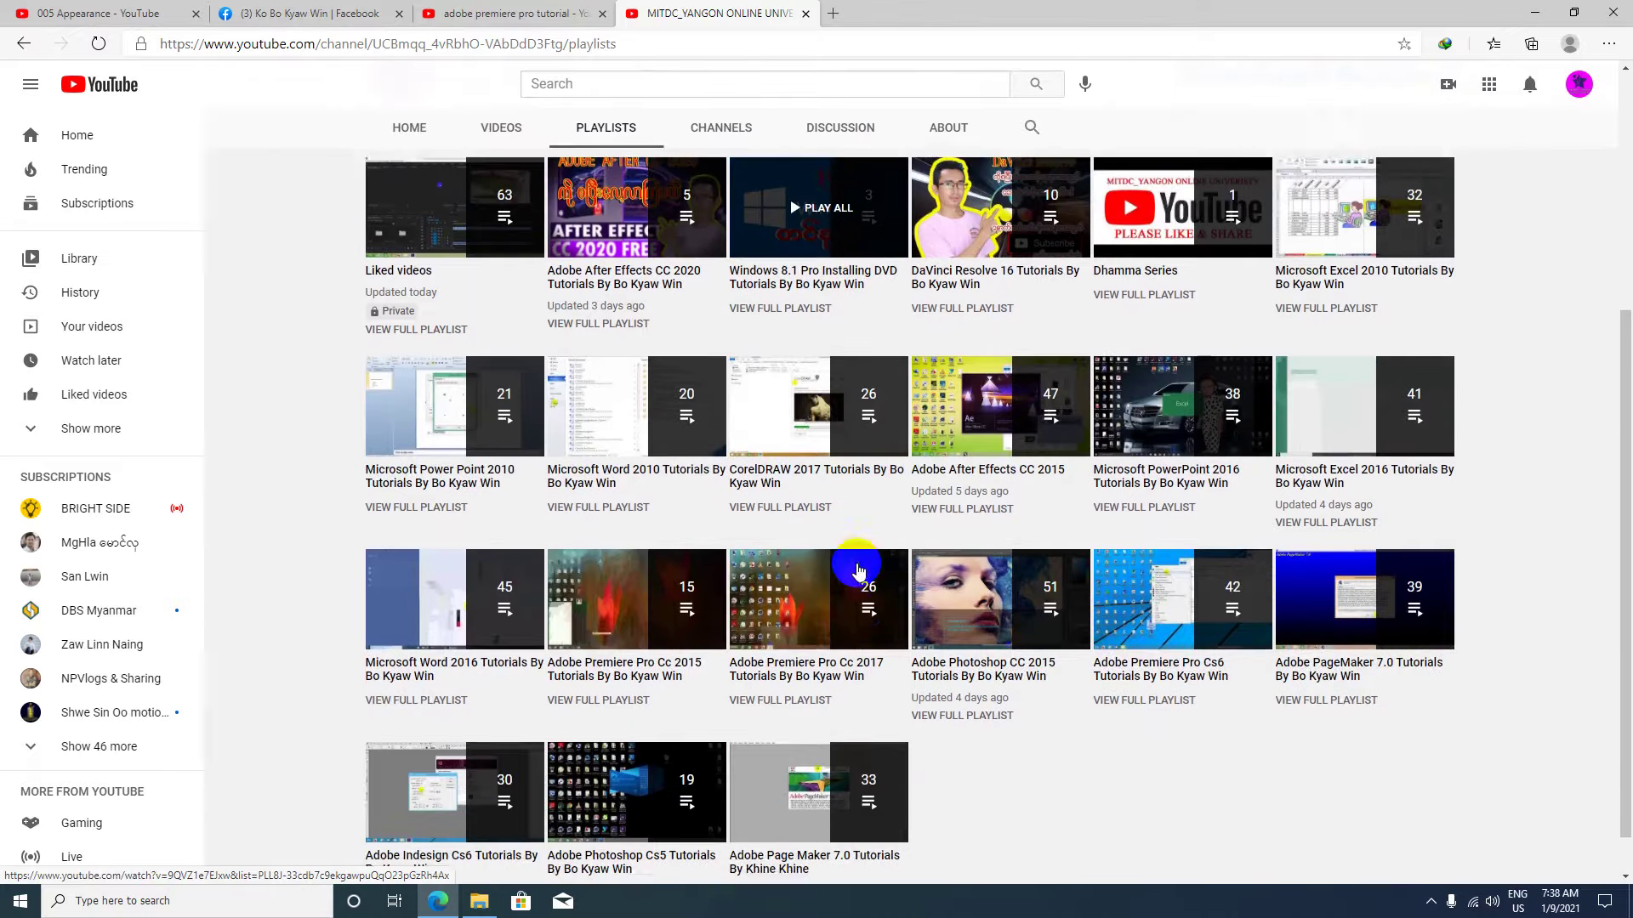
scroll(857, 572, "down", 1)
scroll(857, 571, "up", 5)
Like the '005 Appearance' video, then minimise the browser.
left_click(121, 6)
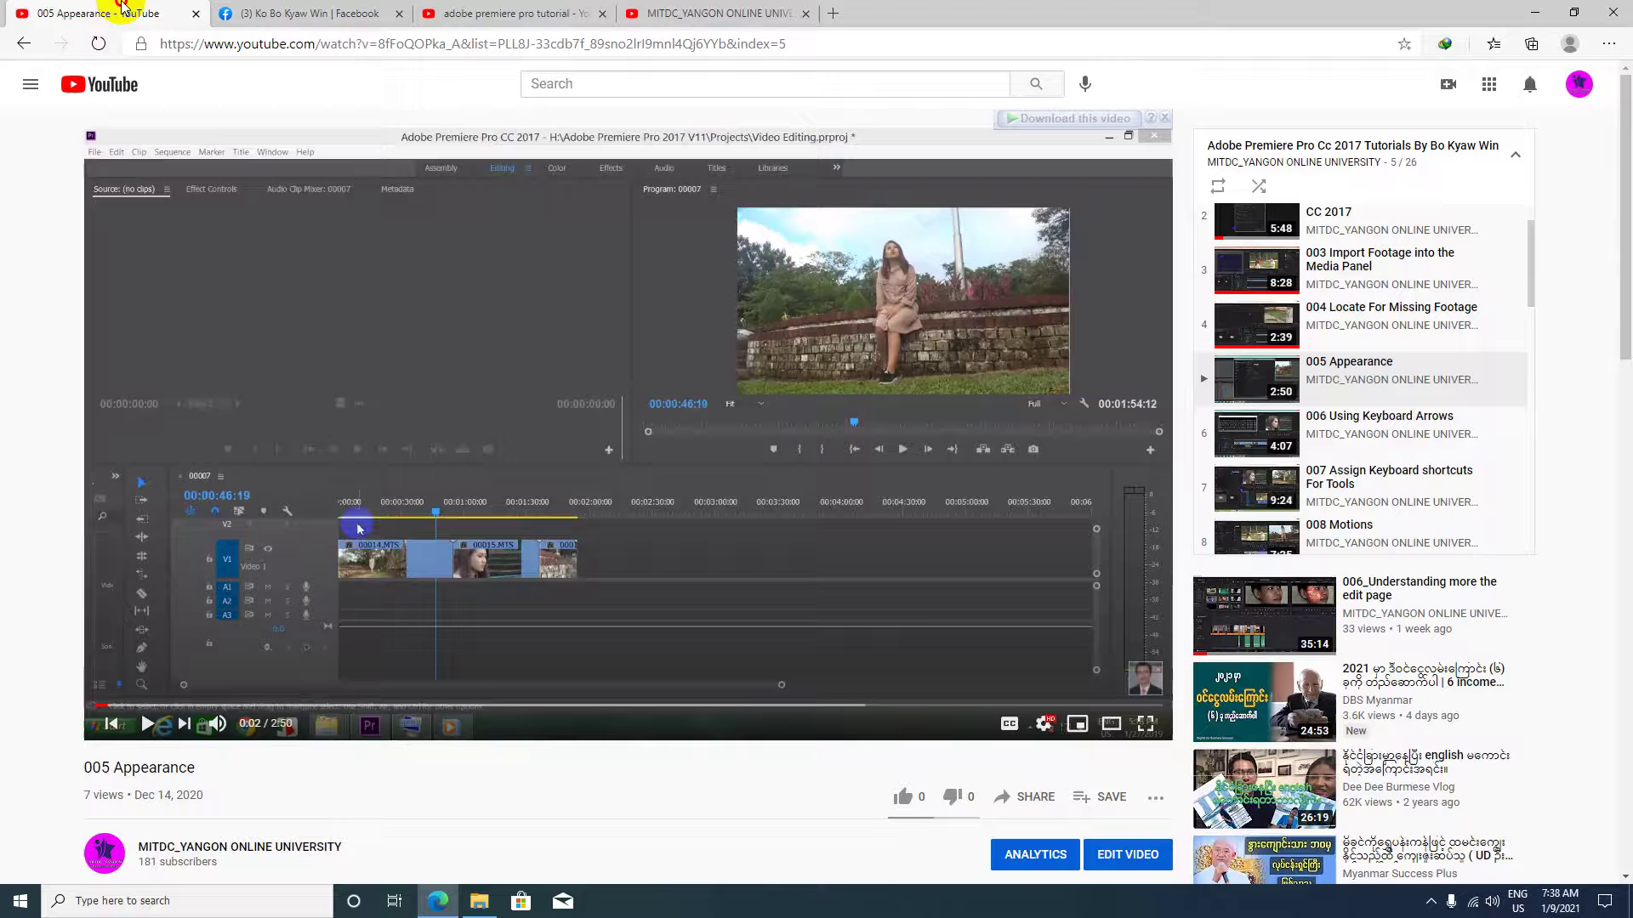
scroll(653, 510, "down", 5)
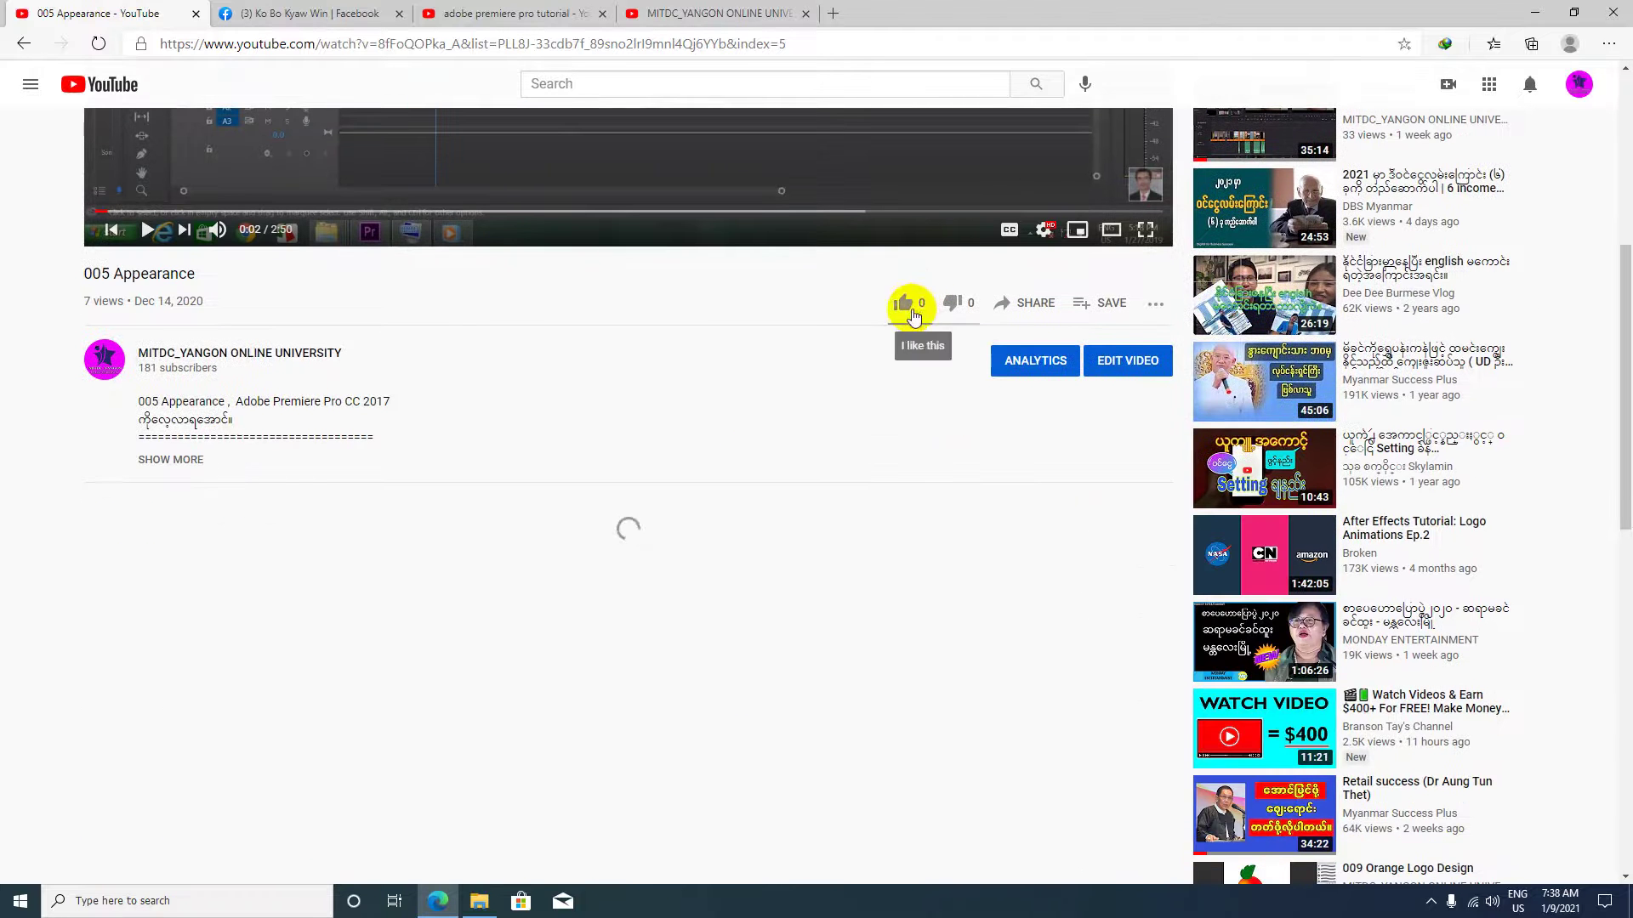
left_click(902, 304)
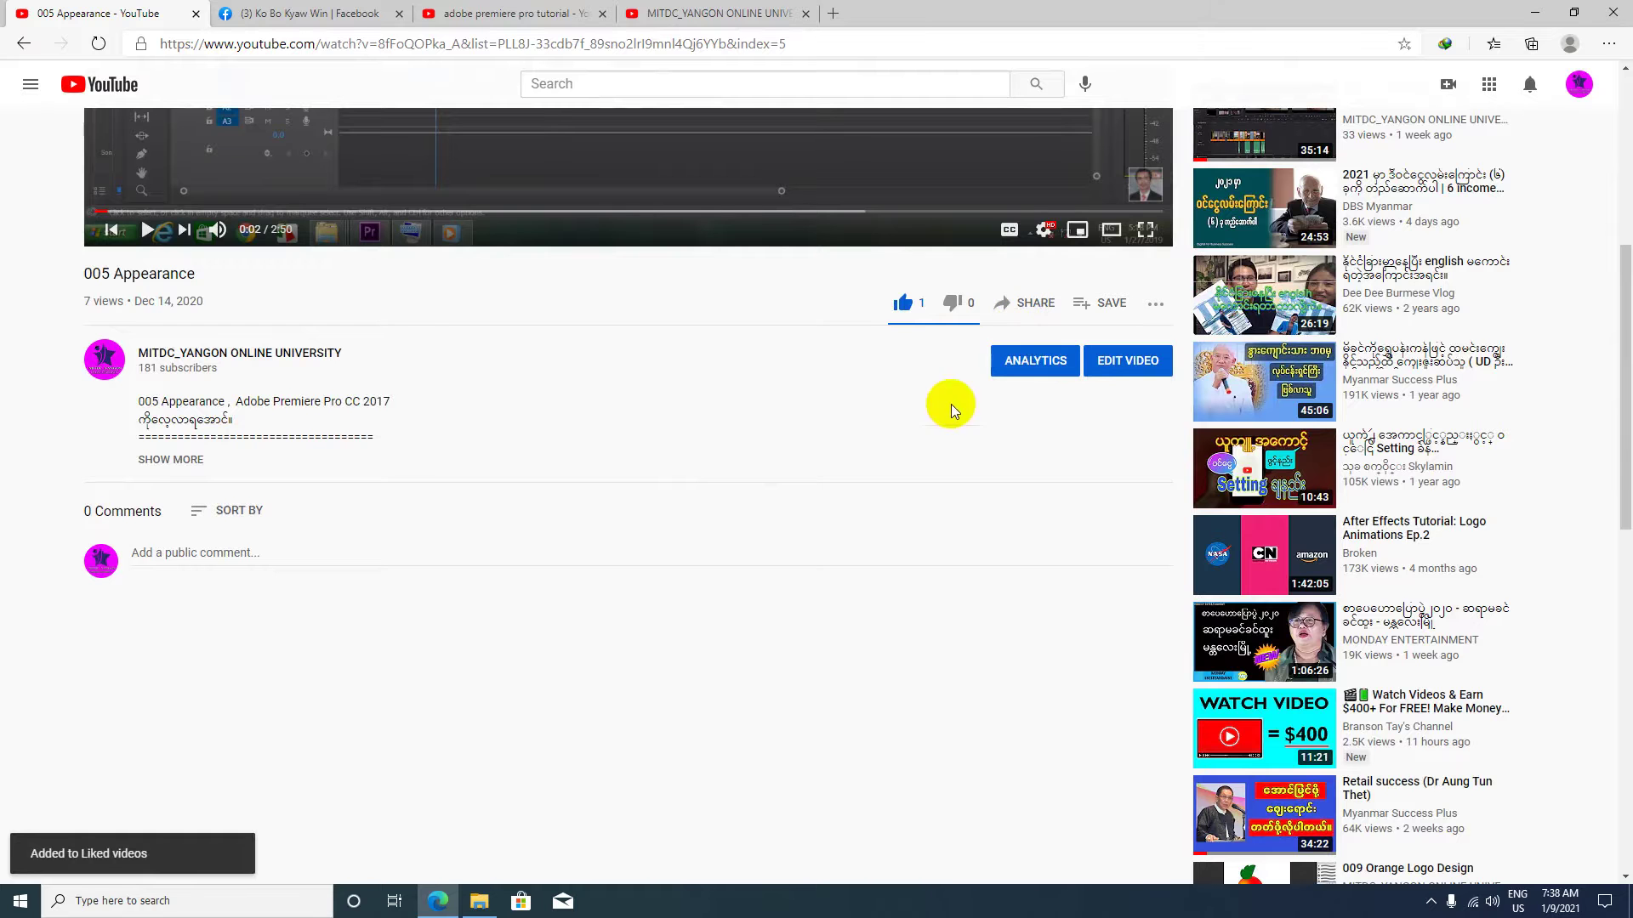
scroll(451, 500, "up", 5)
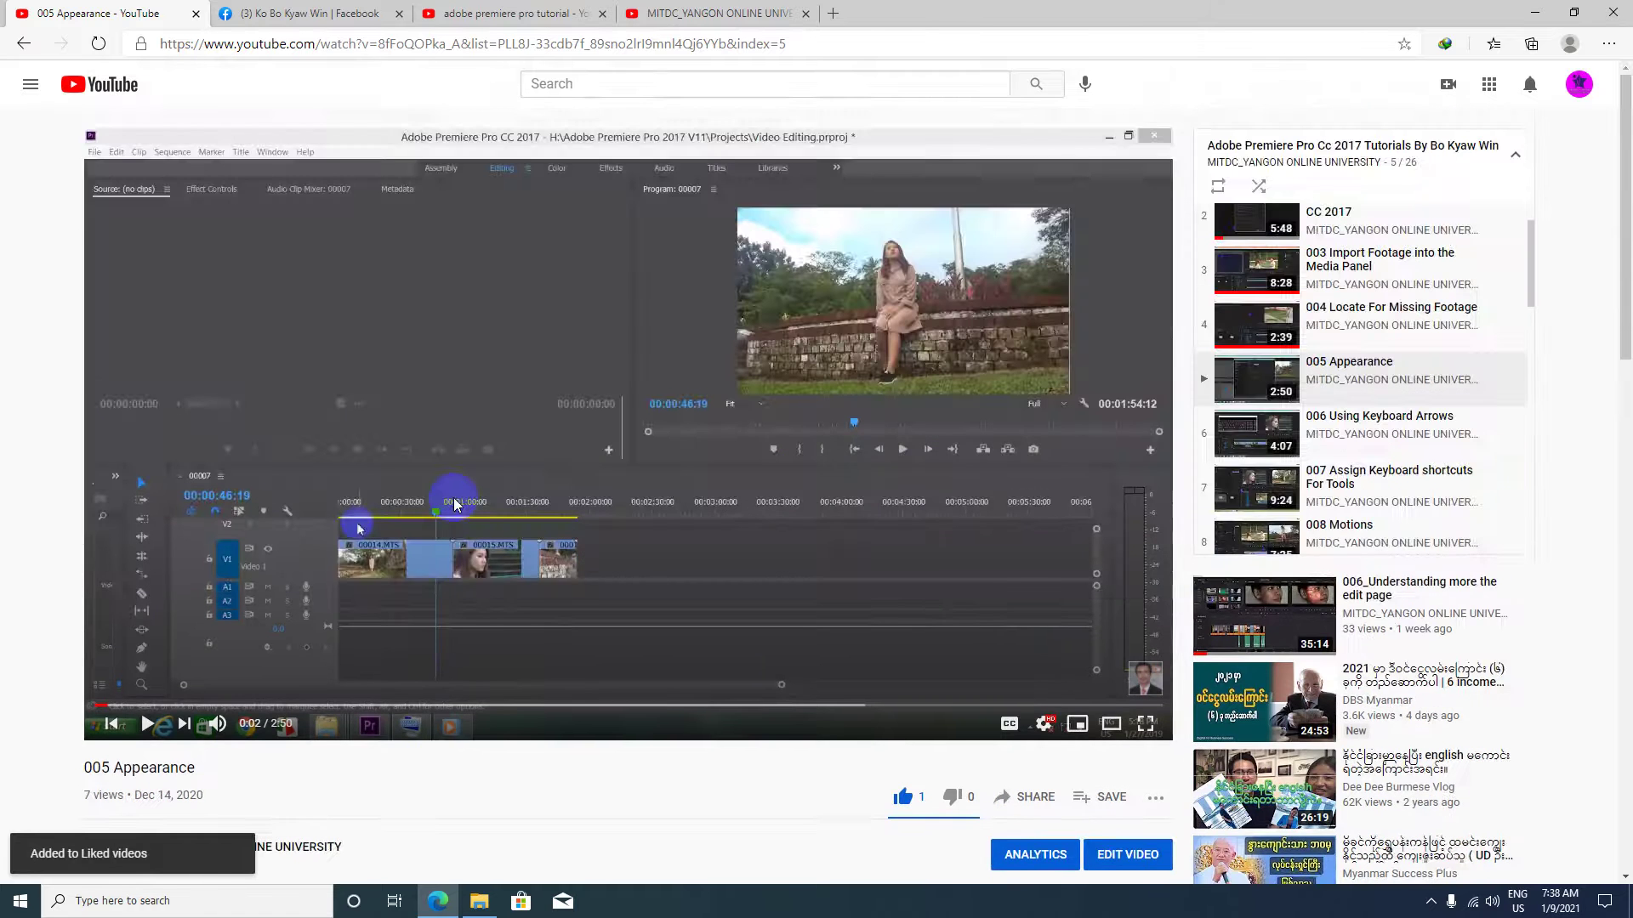
scroll(451, 500, "down", 4)
scroll(452, 500, "up", 4)
scroll(456, 505, "up", 1)
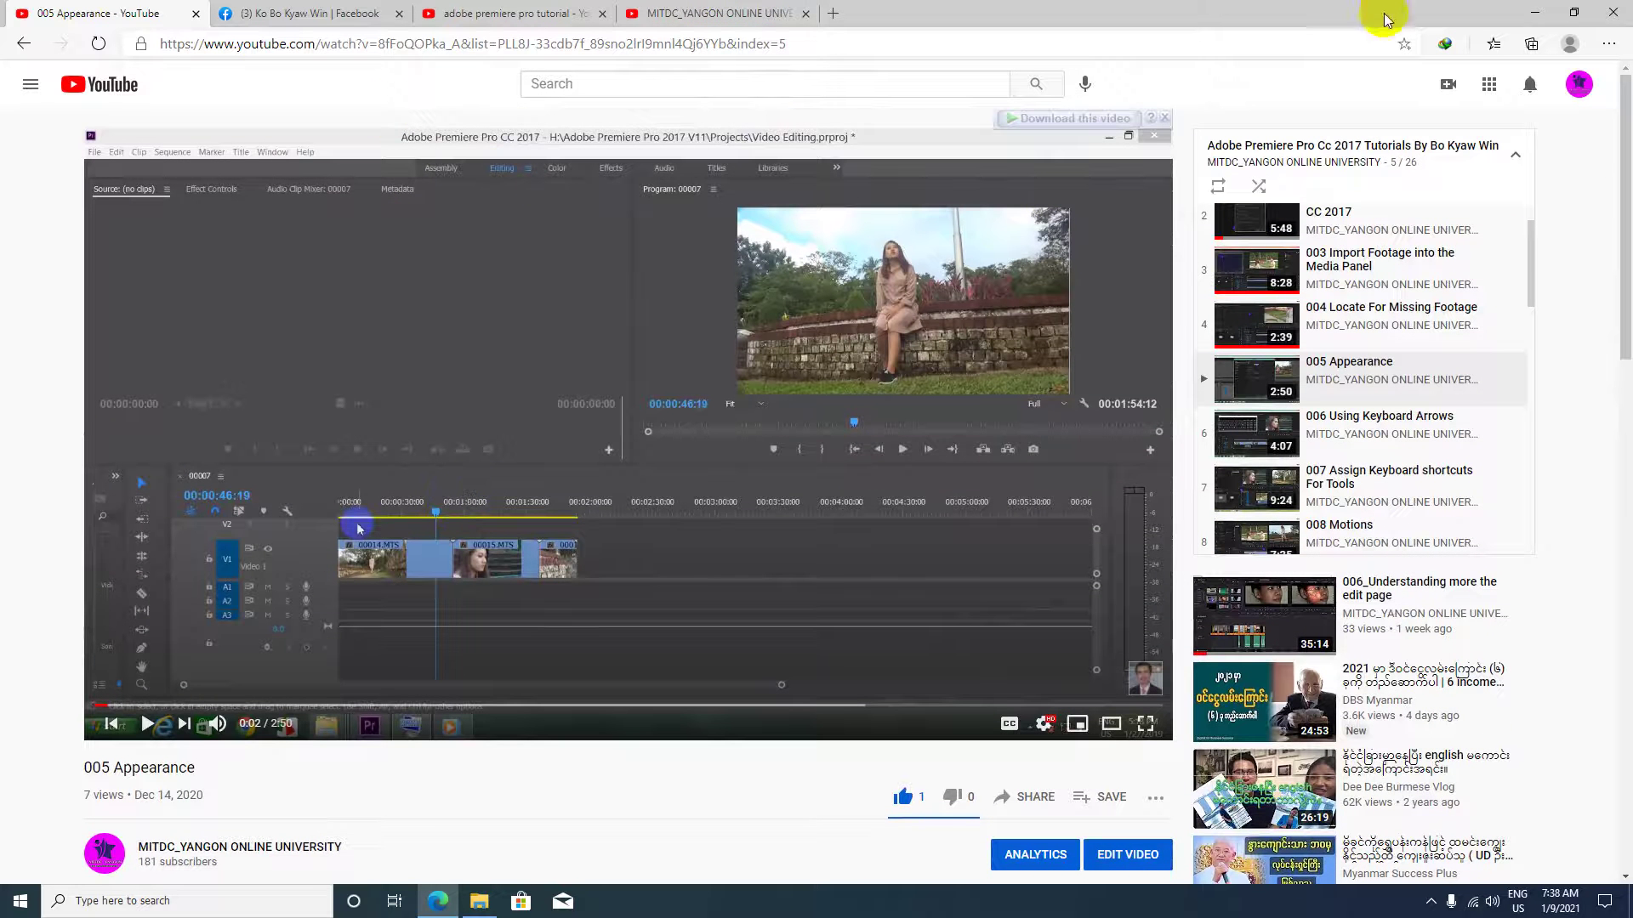
left_click(1535, 13)
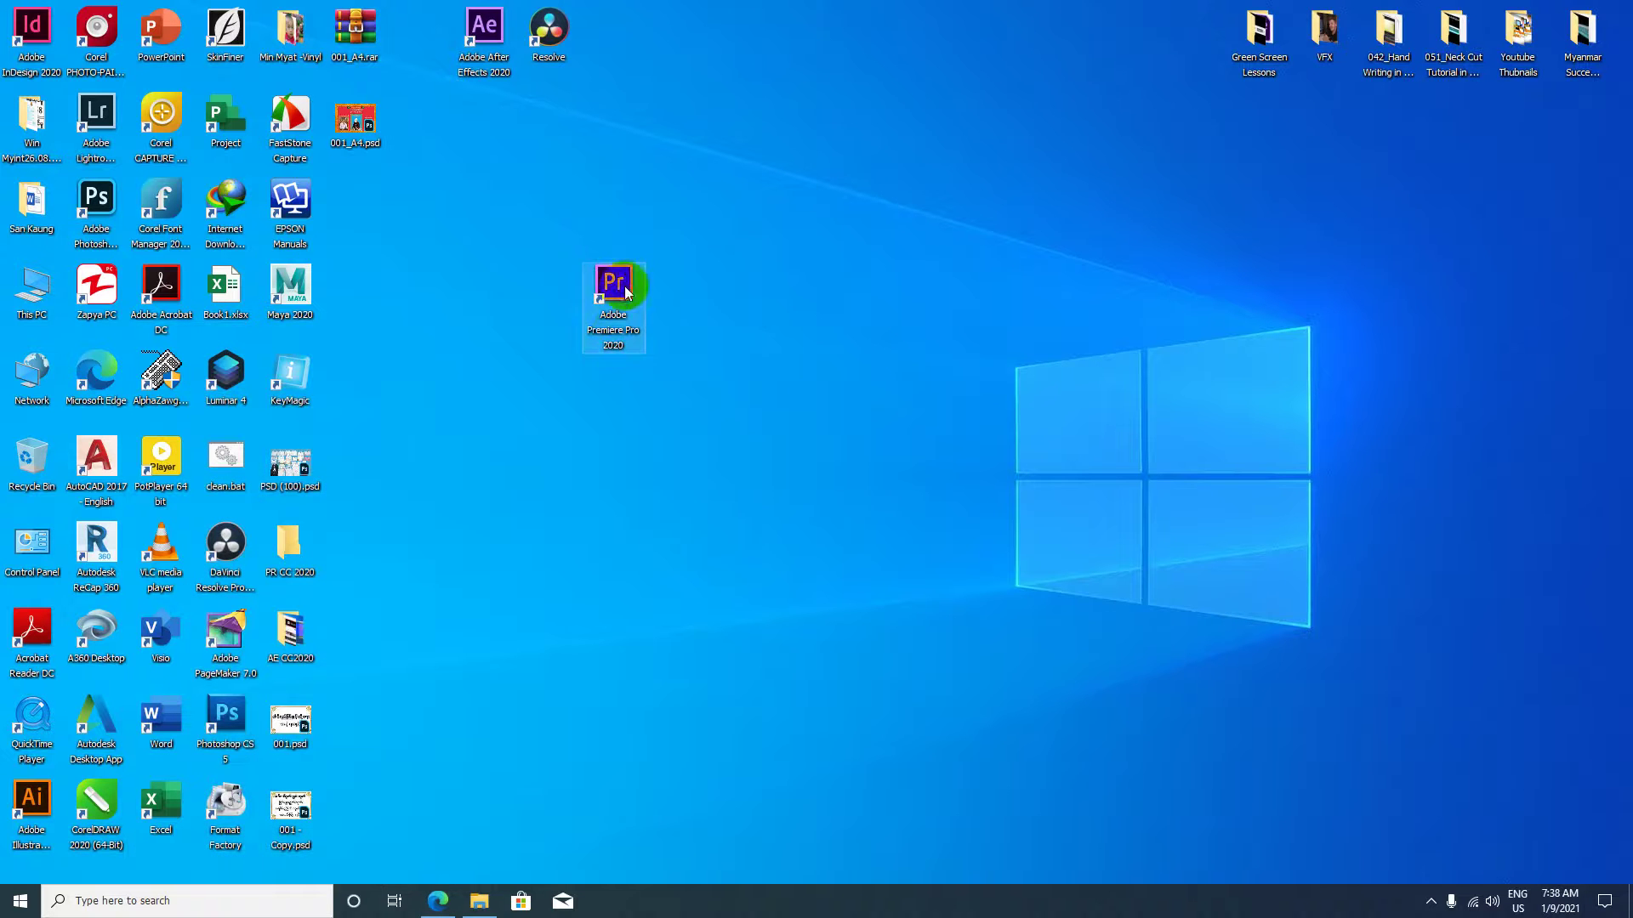
Shift the Premiere Pro 2020 shortcut further right and launch Premiere Pro from it.
left_click_drag(634, 285, 763, 285)
left_click_drag(790, 393, 627, 207)
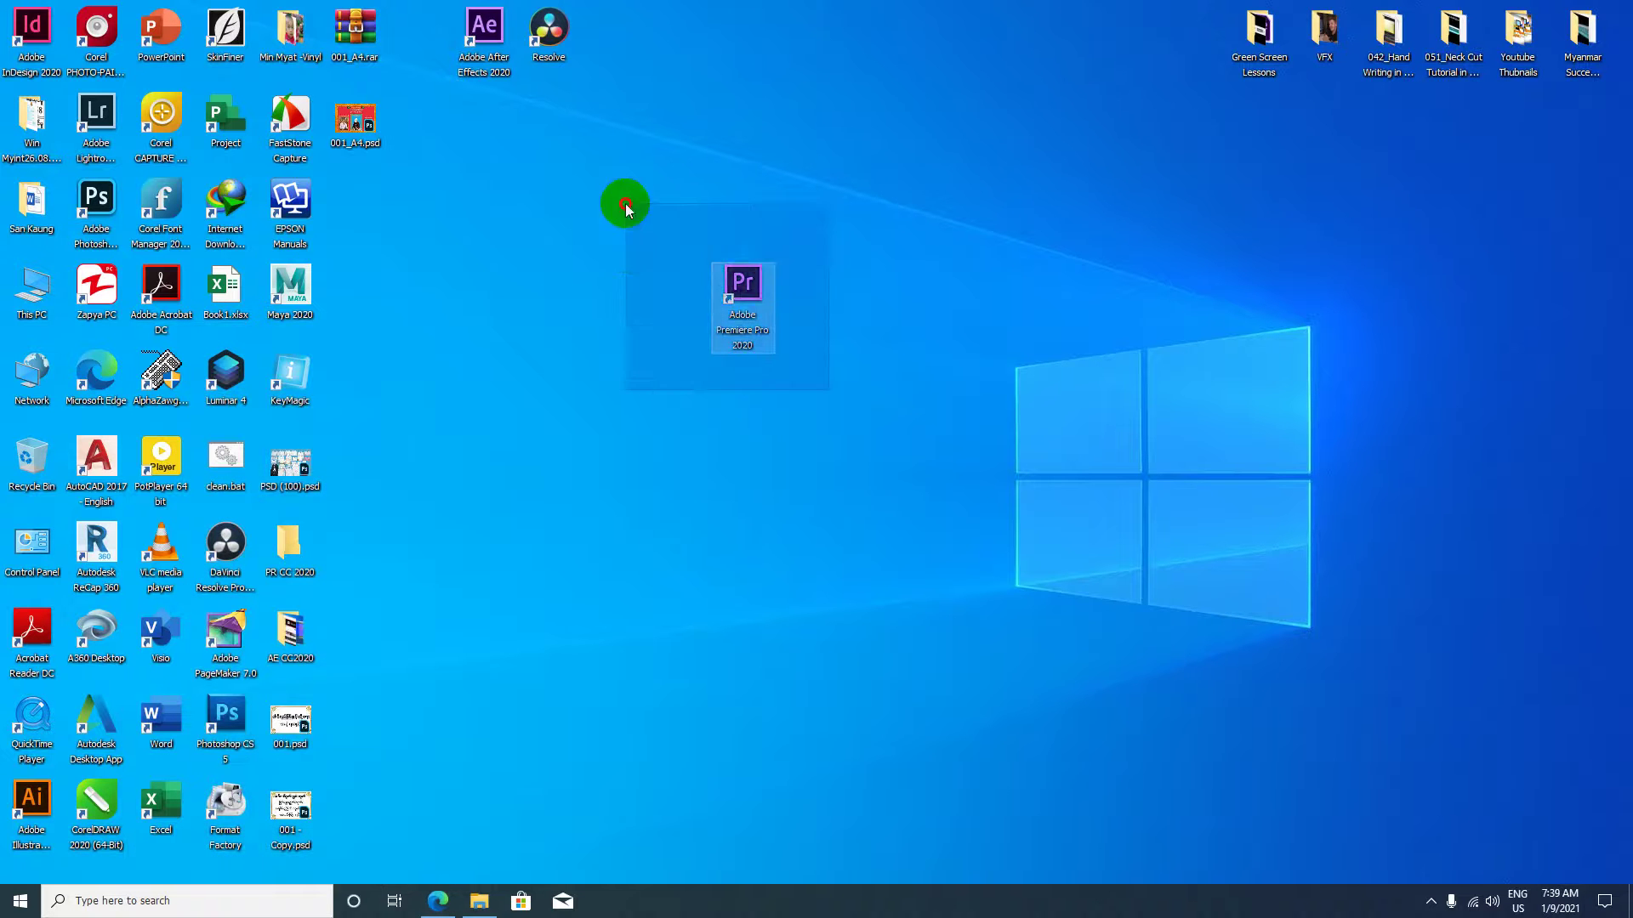
left_click_drag(893, 402, 711, 426)
left_click_drag(864, 366, 637, 240)
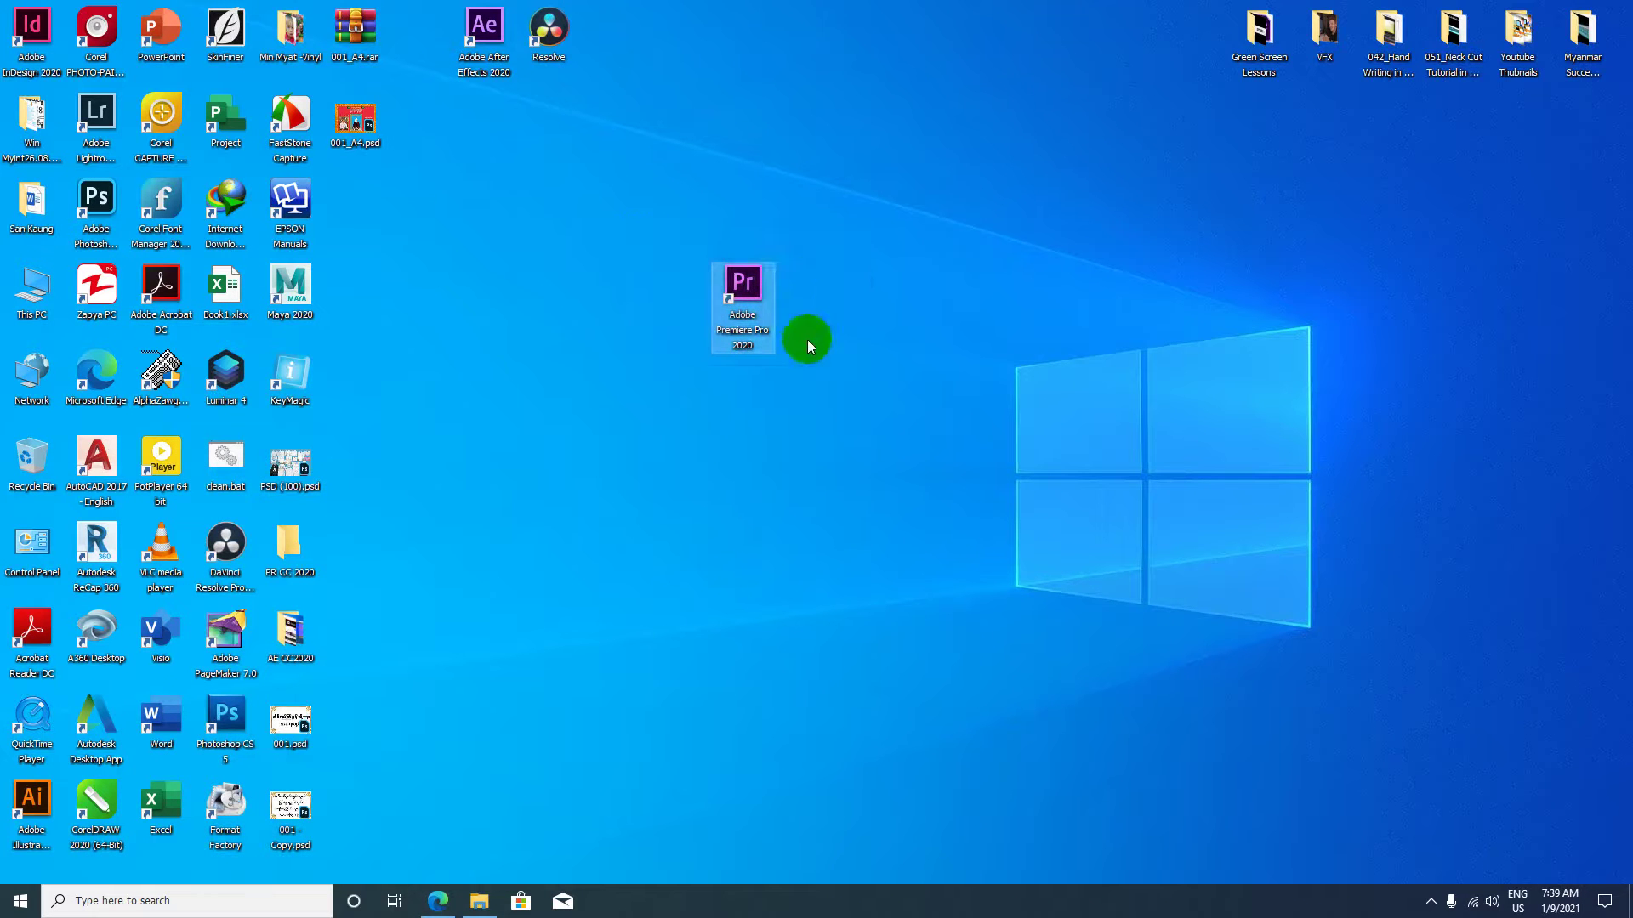
left_click(685, 346)
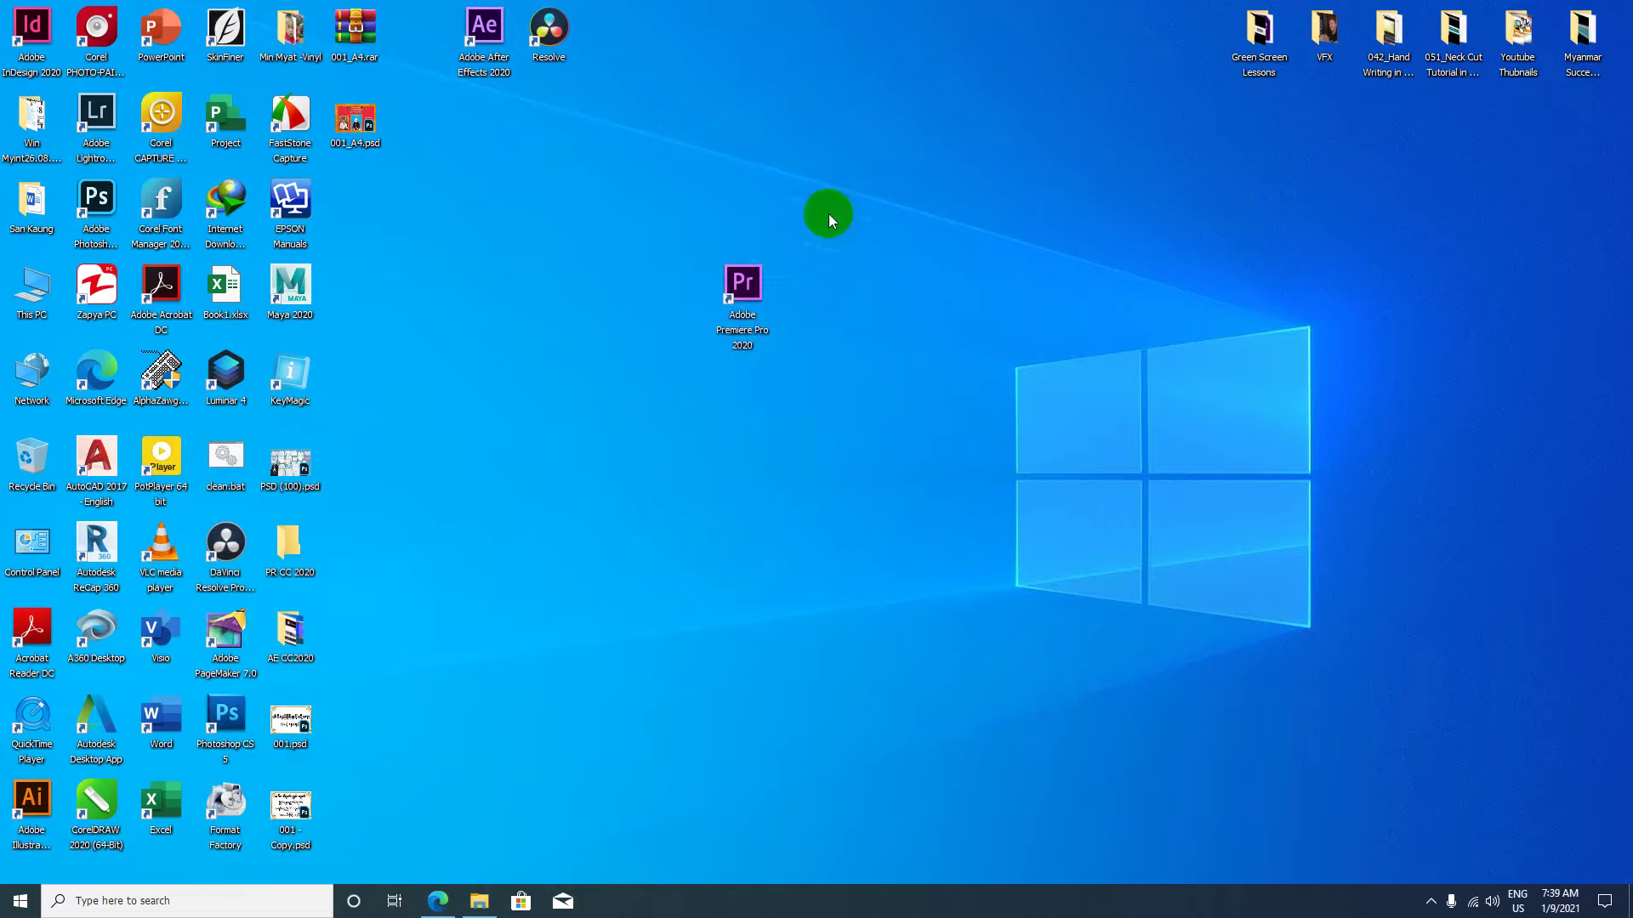
mouse_move(722, 284)
left_mouse_down()
mouse_move(759, 281)
mouse_move(727, 341)
left_mouse_up()
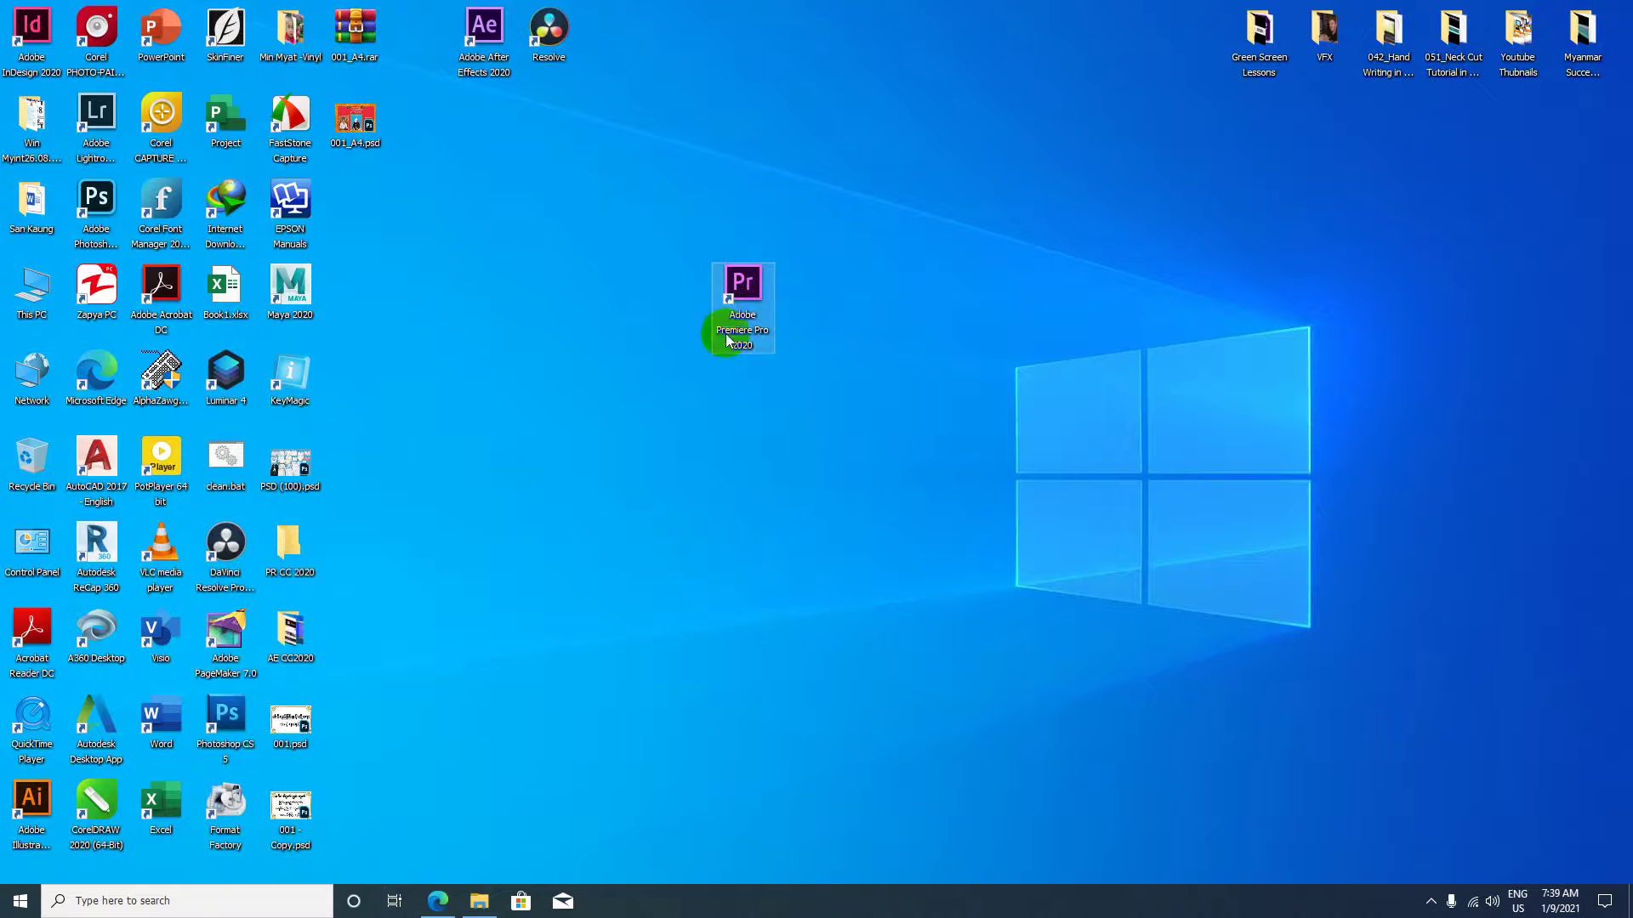
left_click(760, 302)
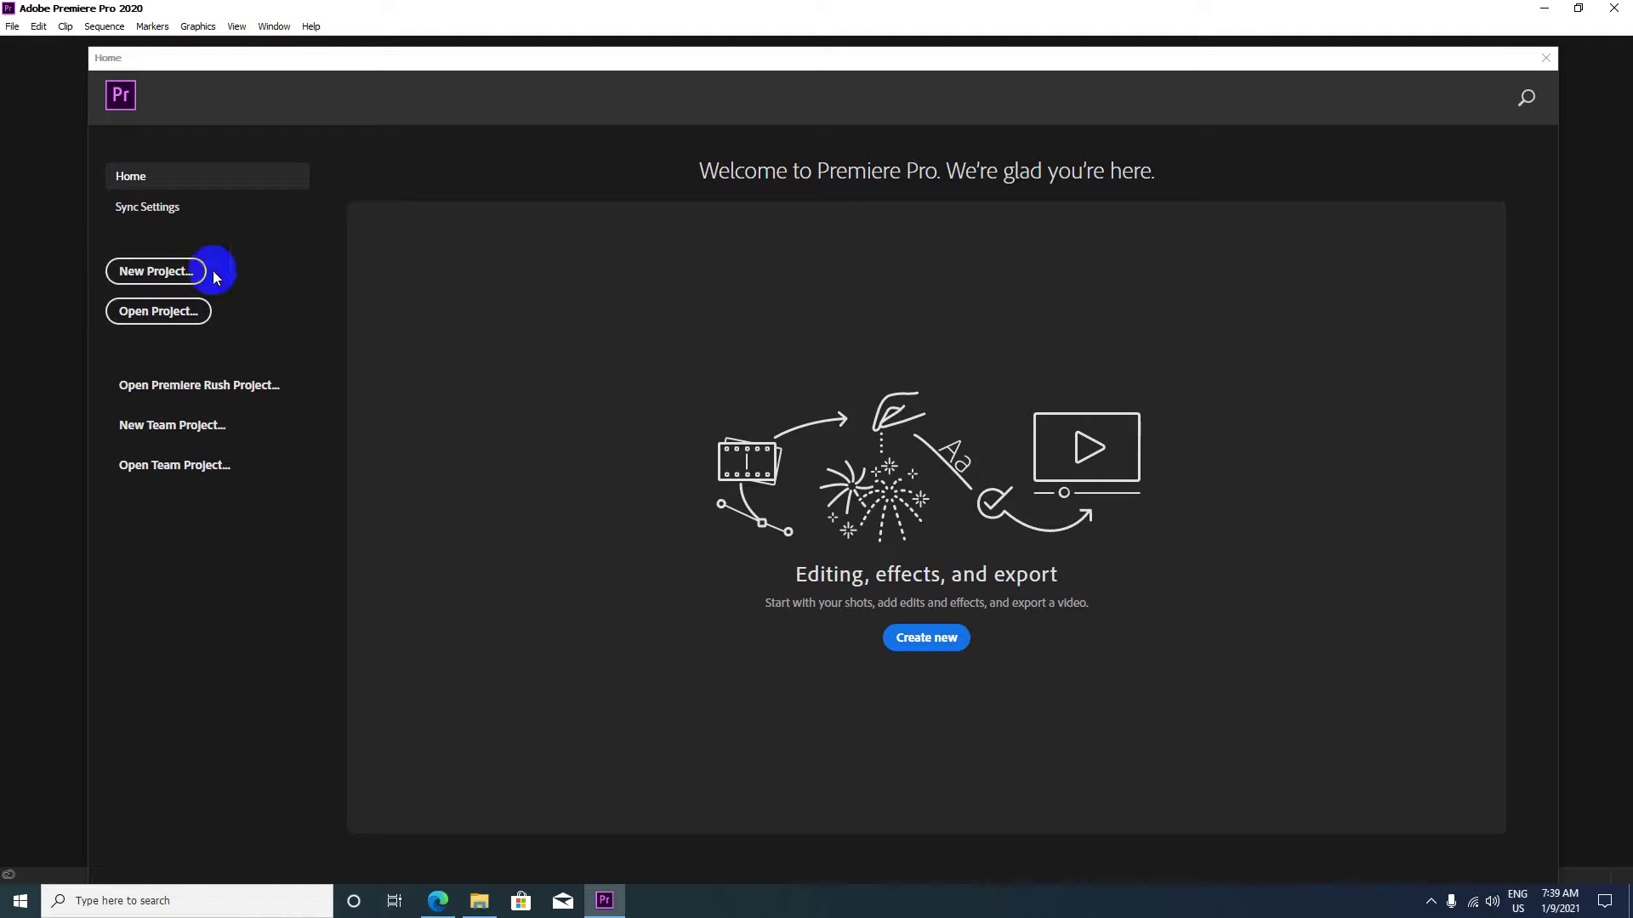
Close the Premiere Pro Home screen after trying New Project, leaving an empty workspace.
left_click(189, 288)
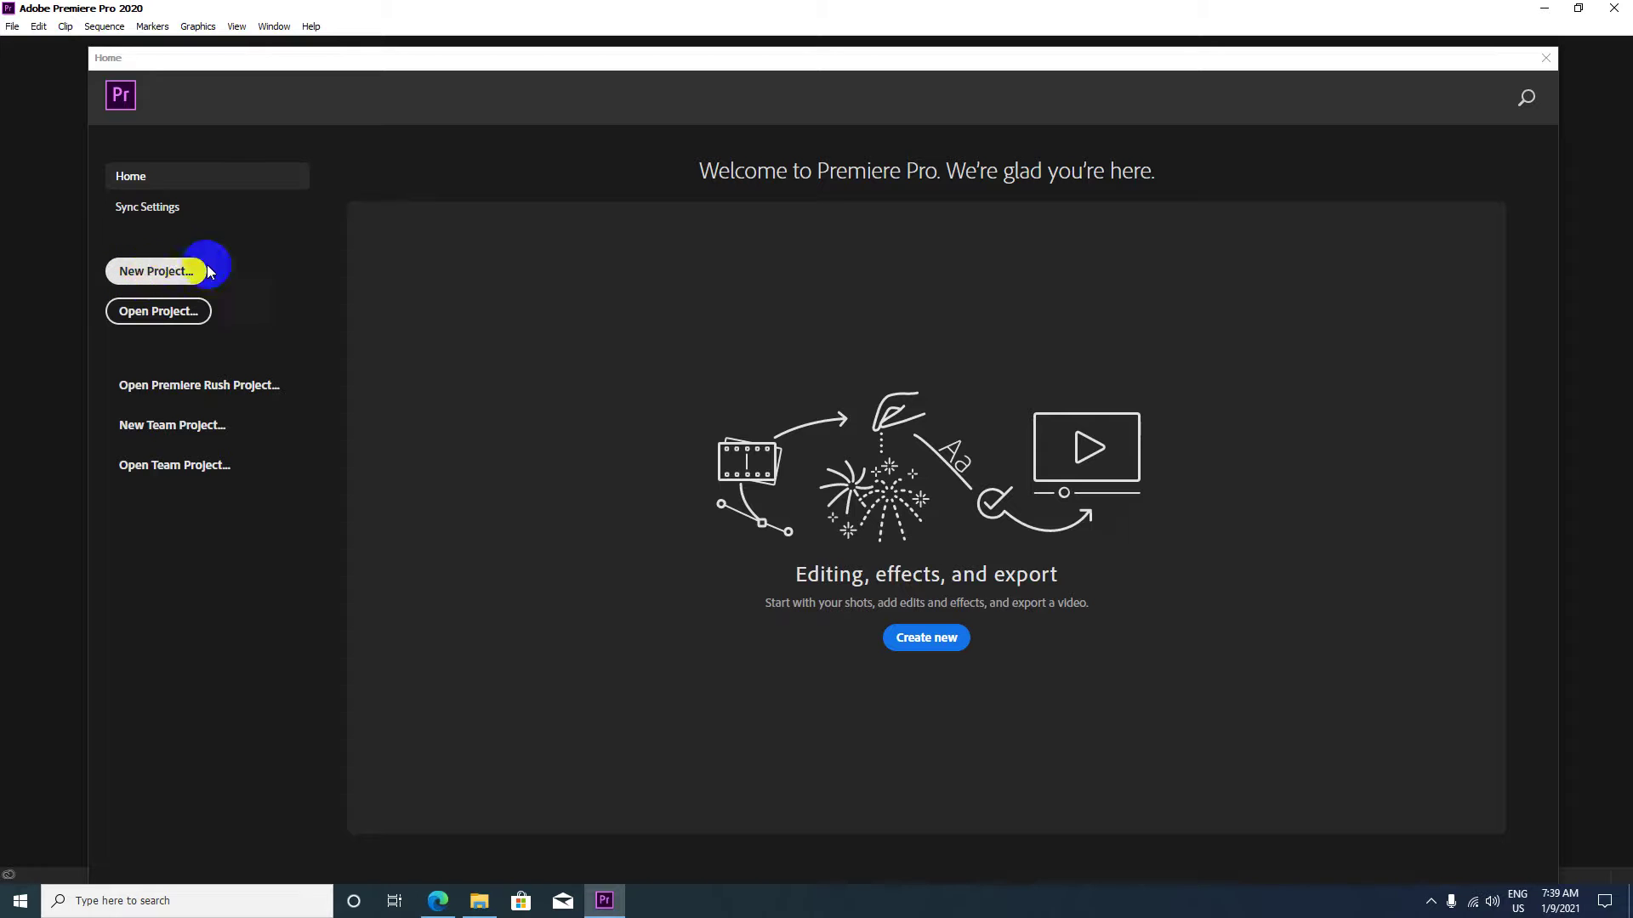
left_click(168, 275)
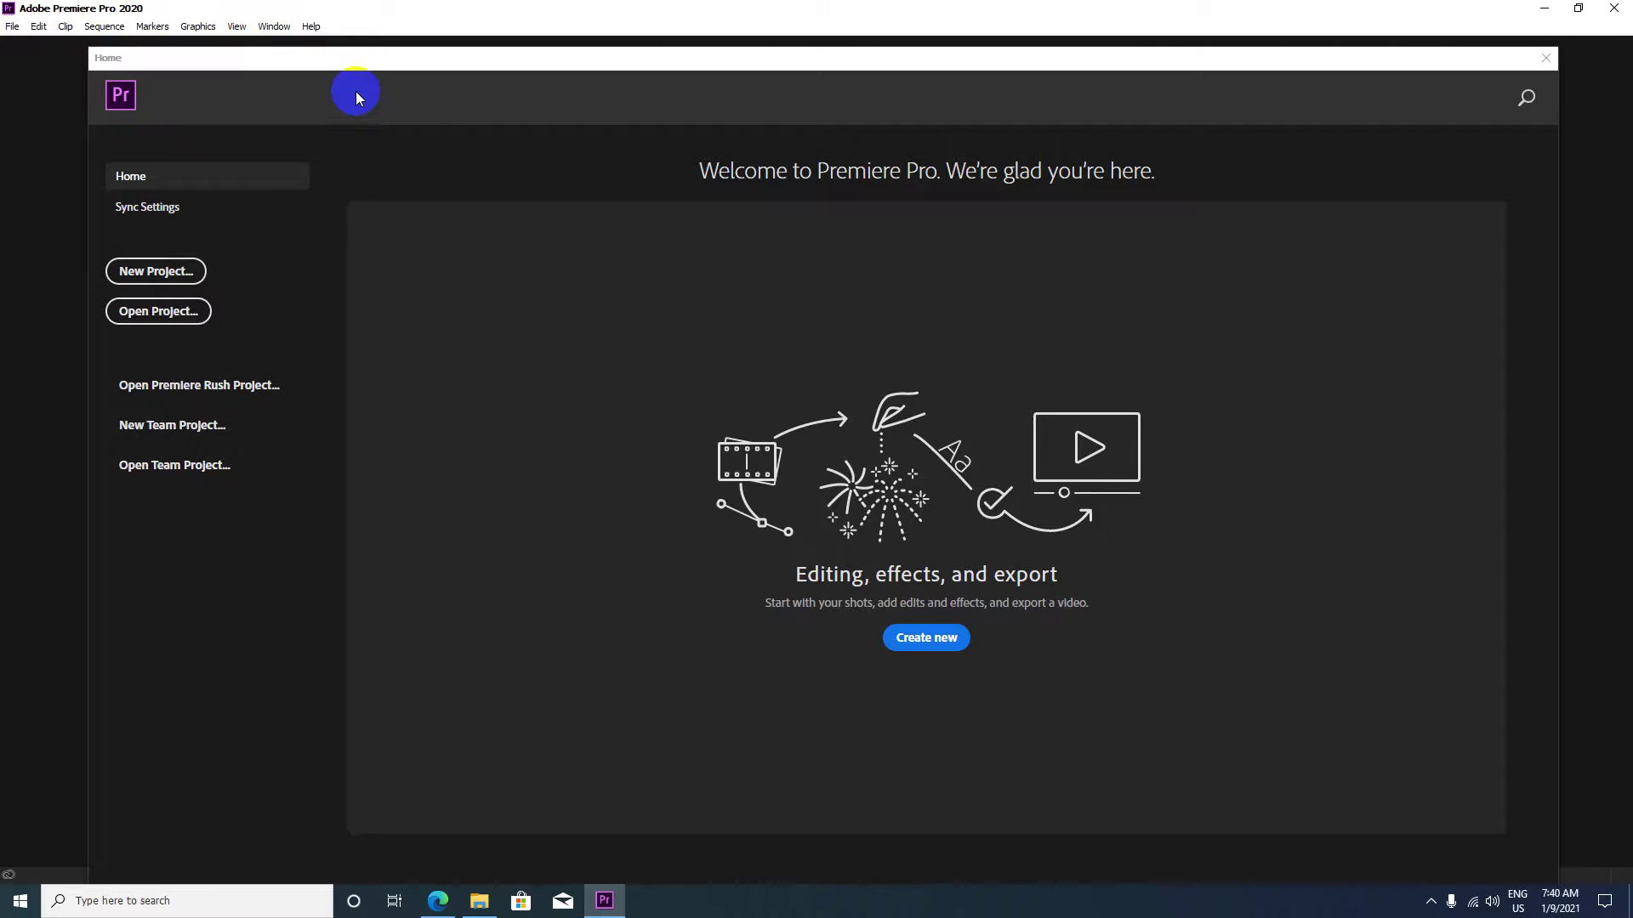
left_click(121, 95)
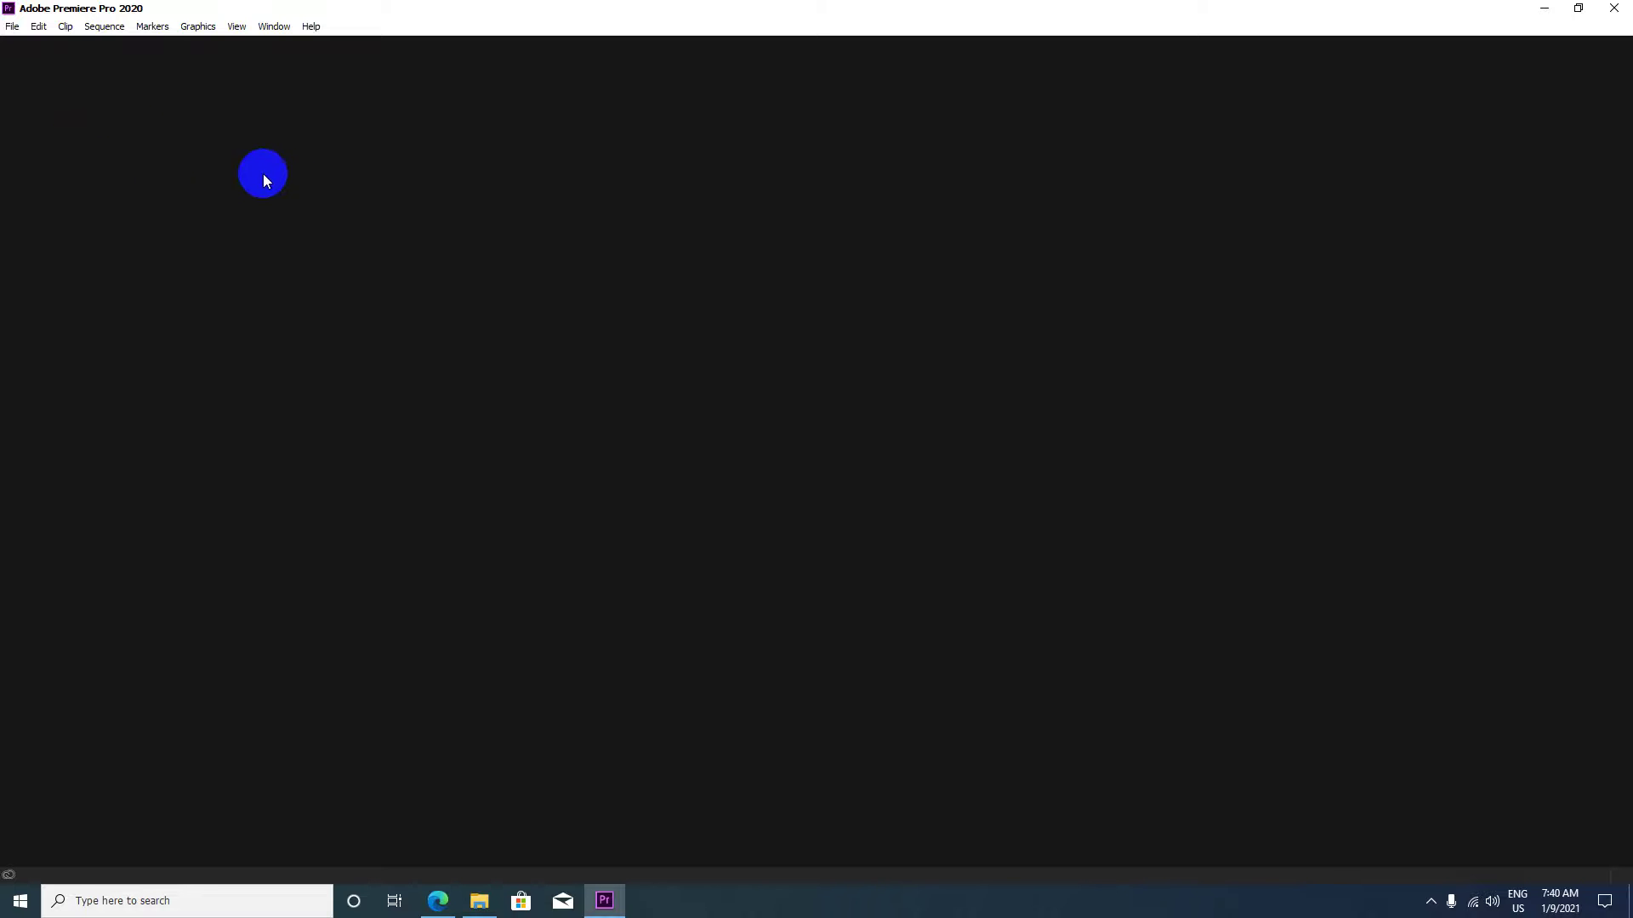
Open File > New > Project, cancel the New Project dialog, and quit Premiere Pro.
left_click(11, 27)
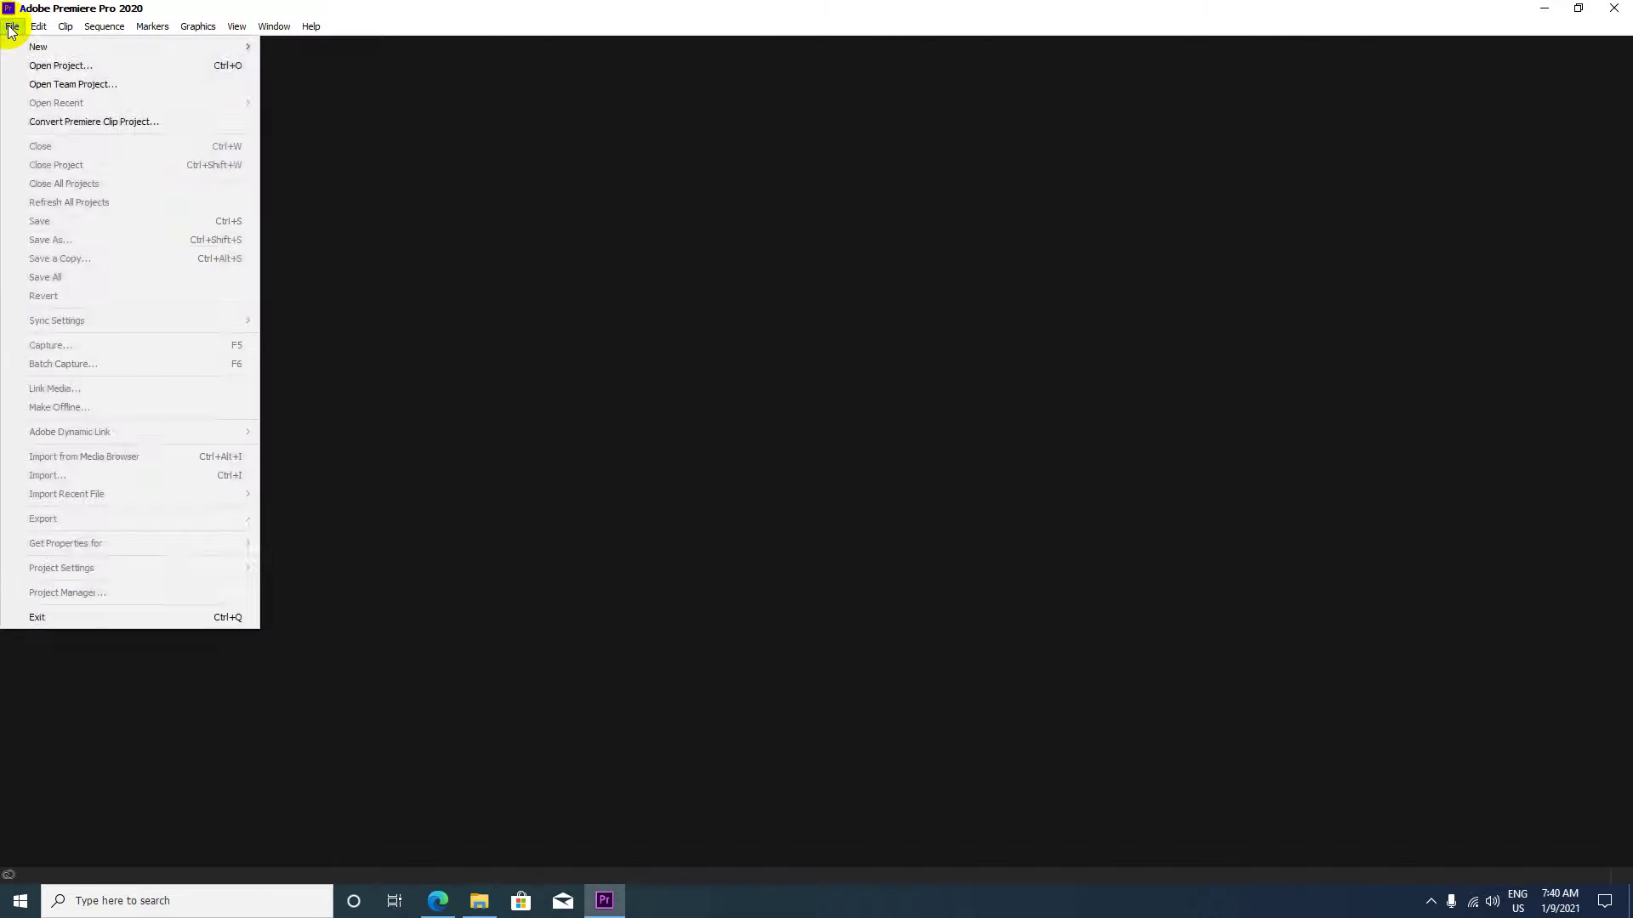
mouse_move(37, 51)
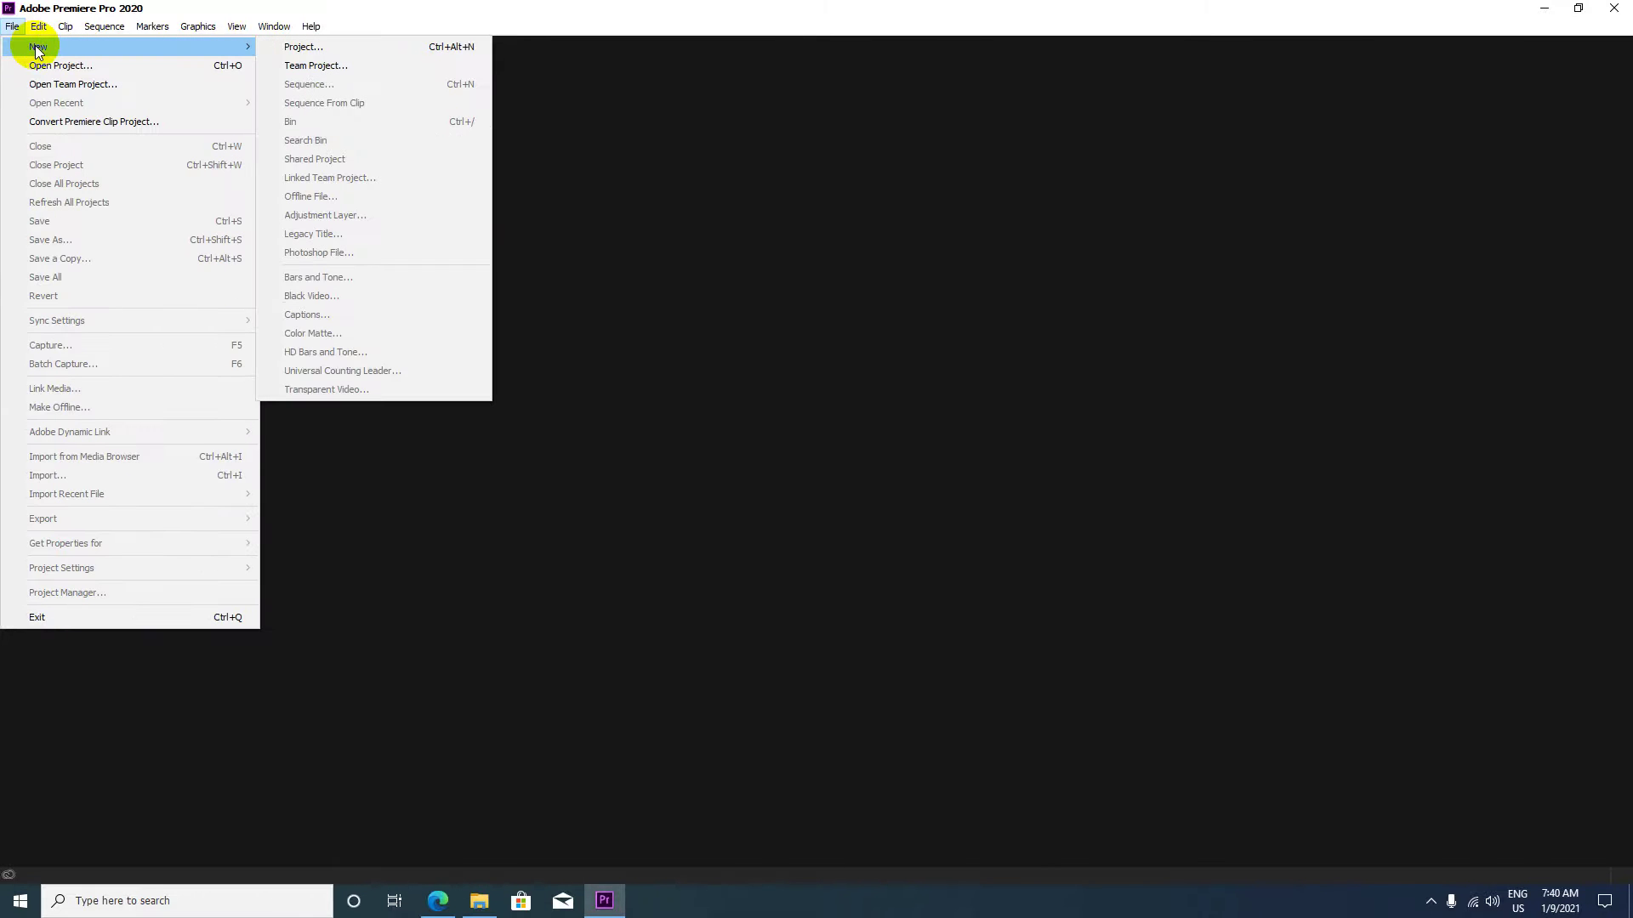
left_click(311, 48)
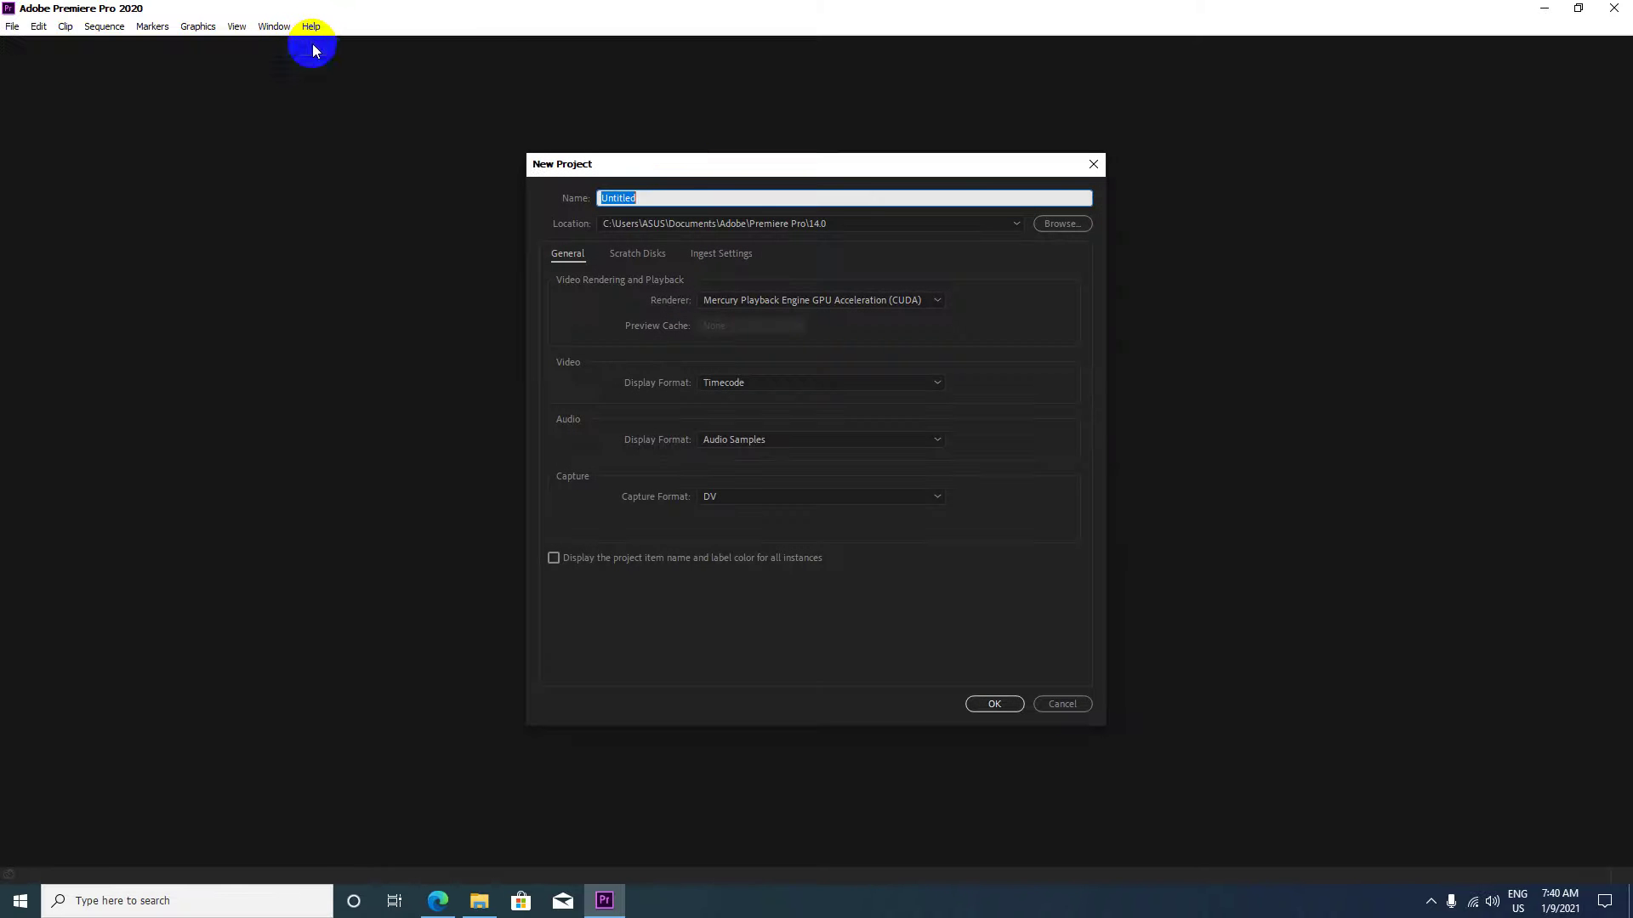
left_click_drag(691, 170, 261, 153)
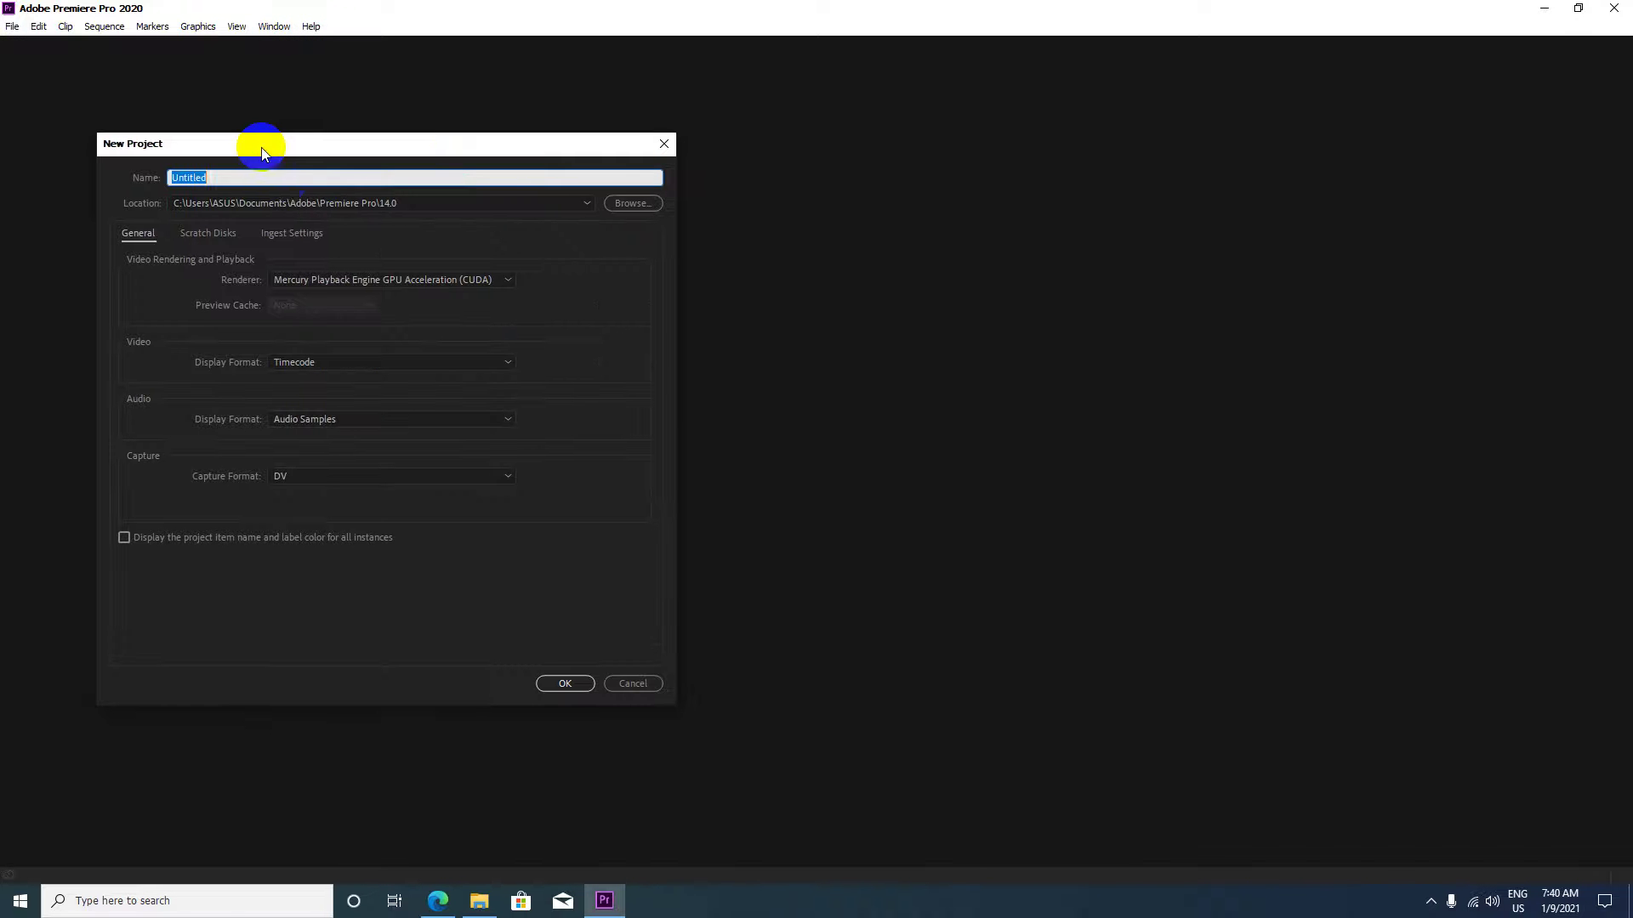
left_click(630, 685)
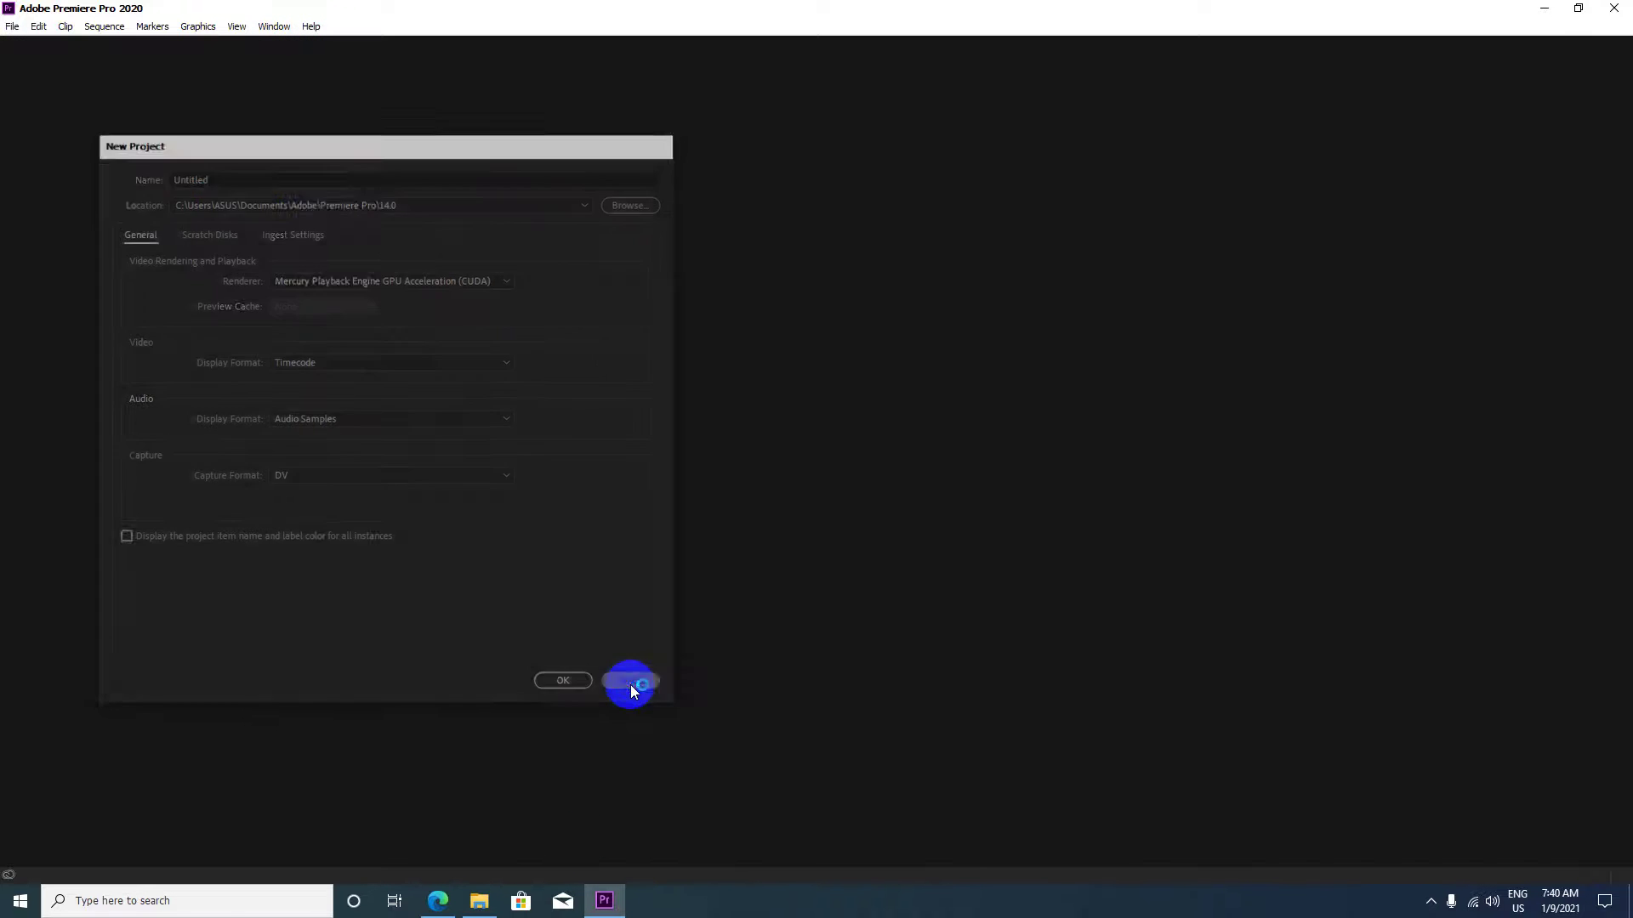
left_click(1621, 12)
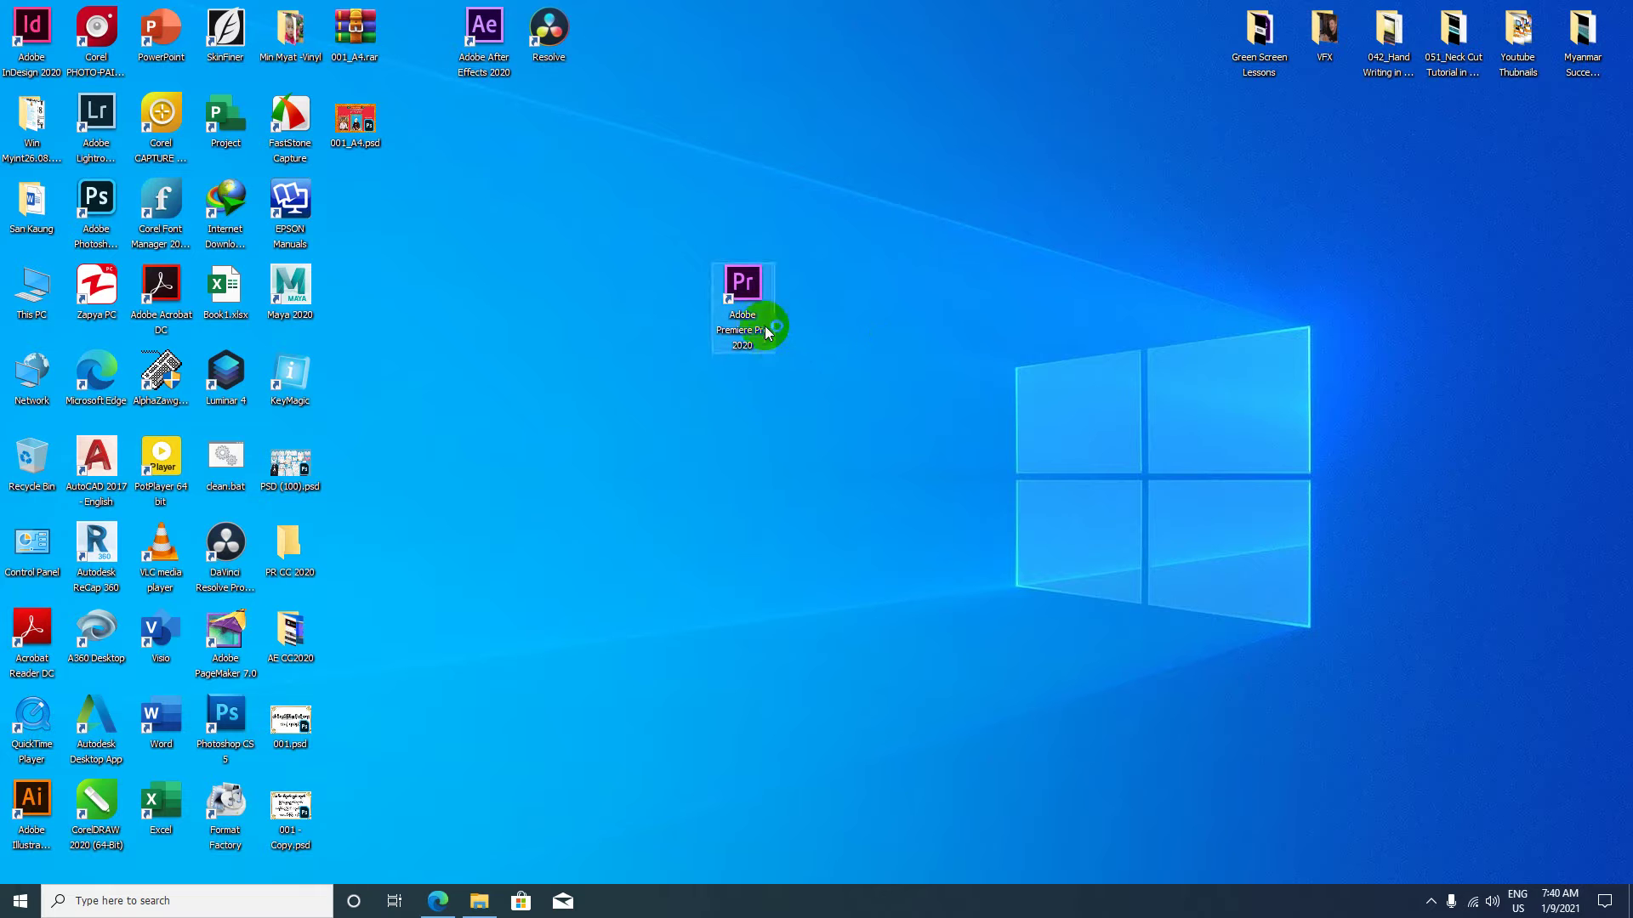
Pin the Premiere Pro 2020 shortcut to the taskbar and launch it from there.
left_click_drag(731, 276, 625, 903)
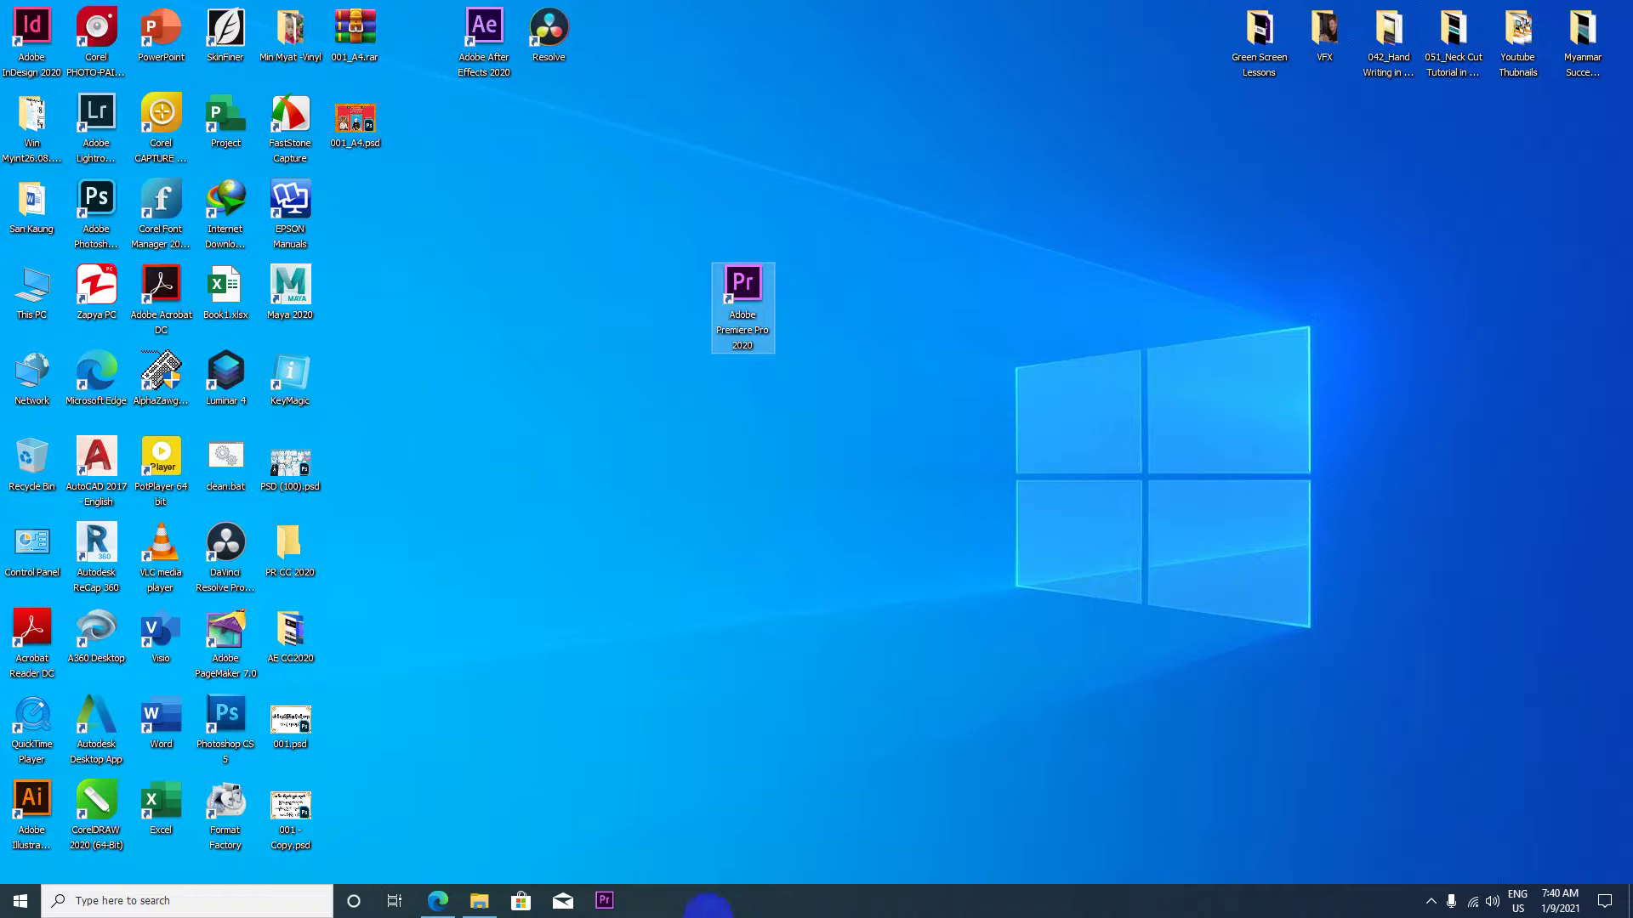
left_click(614, 905)
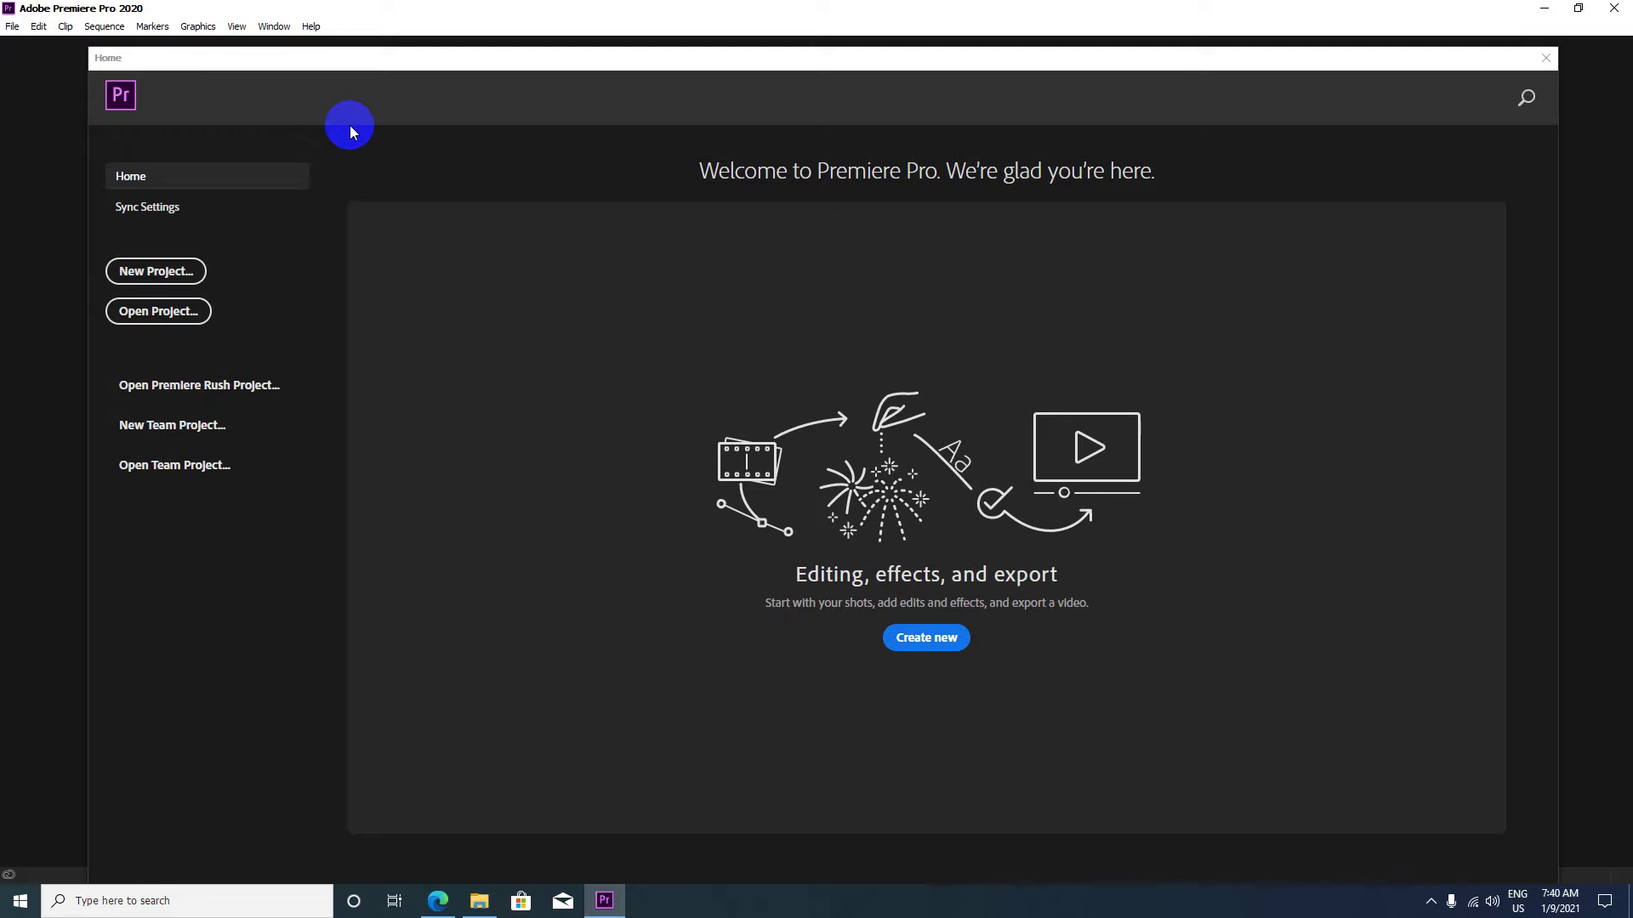
Start a new project and enter 'MITDC_Project' as its name.
left_click(152, 273)
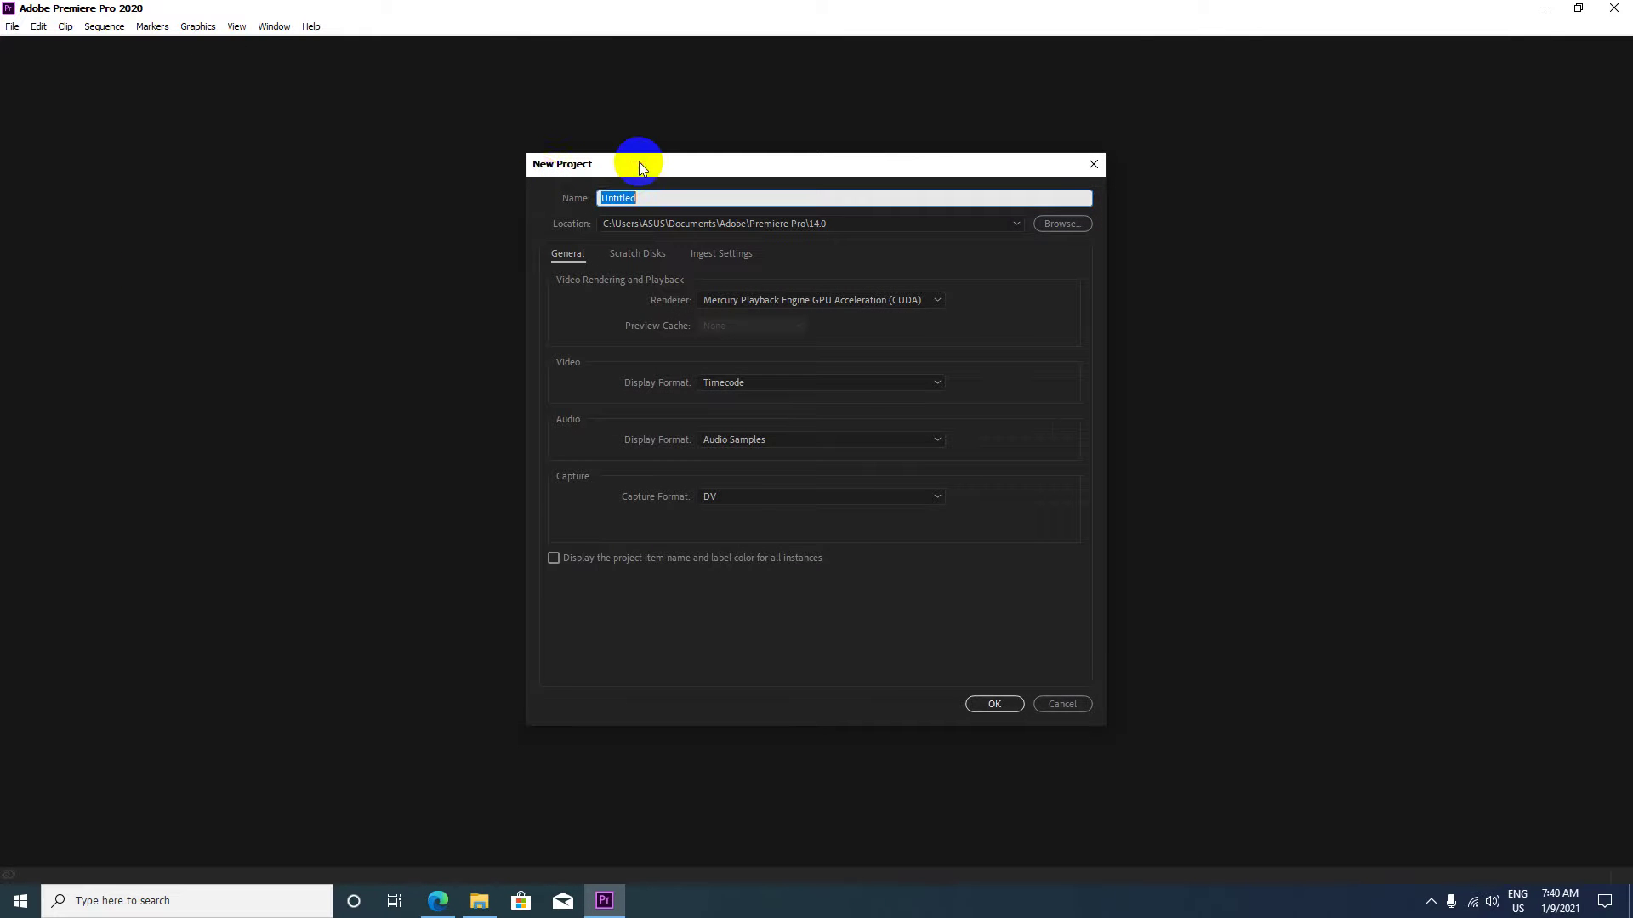
left_click_drag(640, 164, 456, 164)
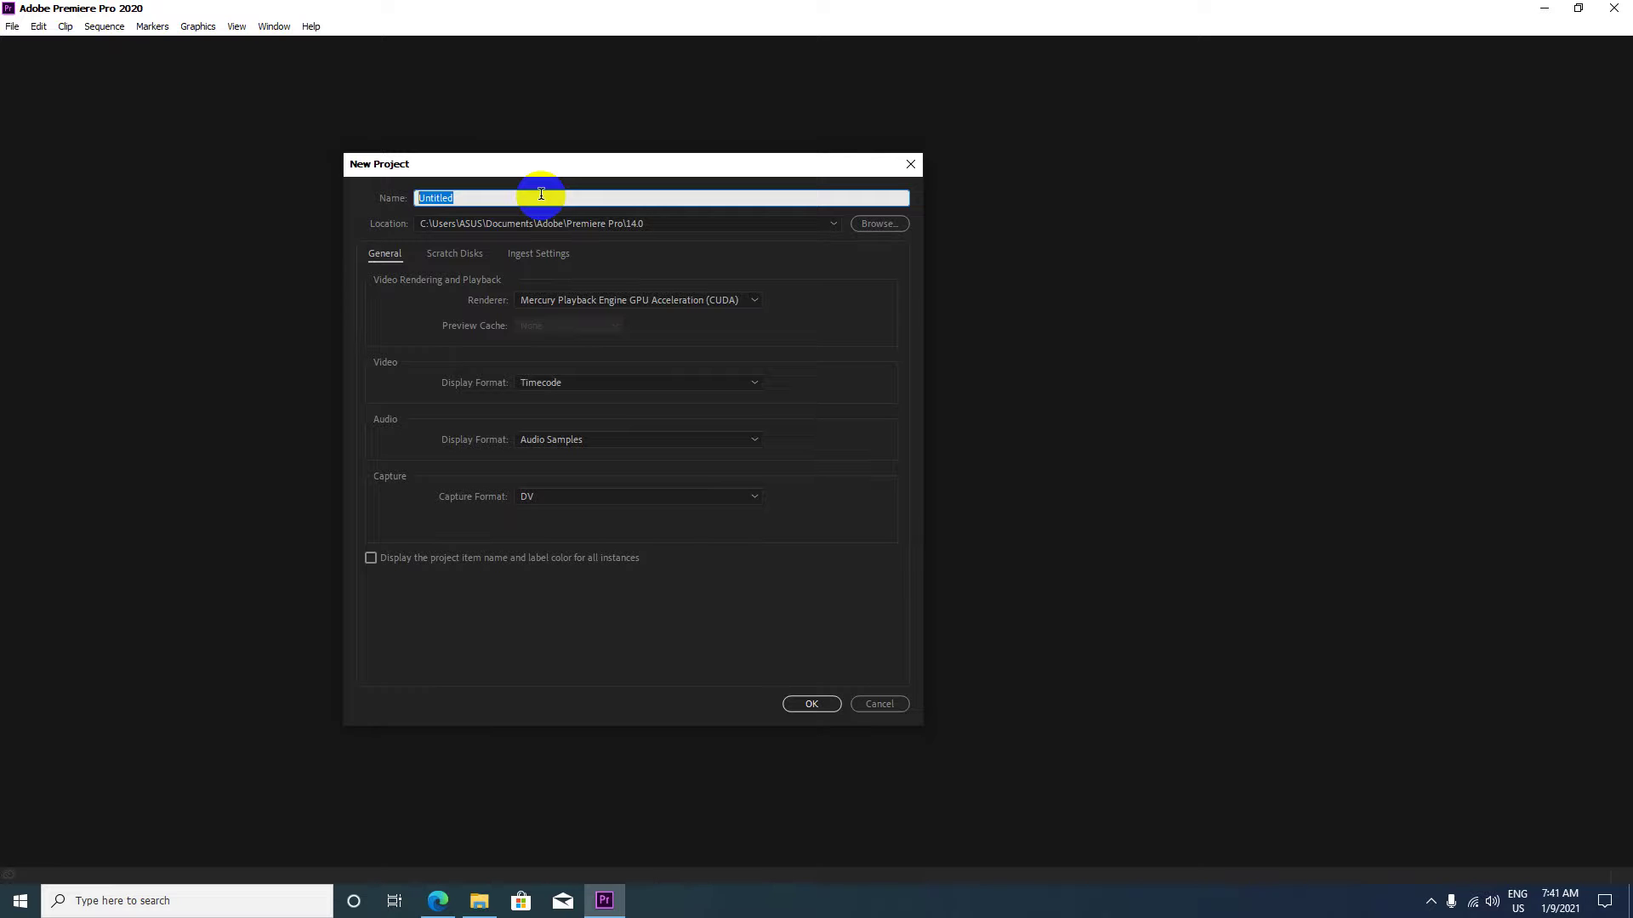
type("MITDC")
type("_")
type("rojte")
type("ect")
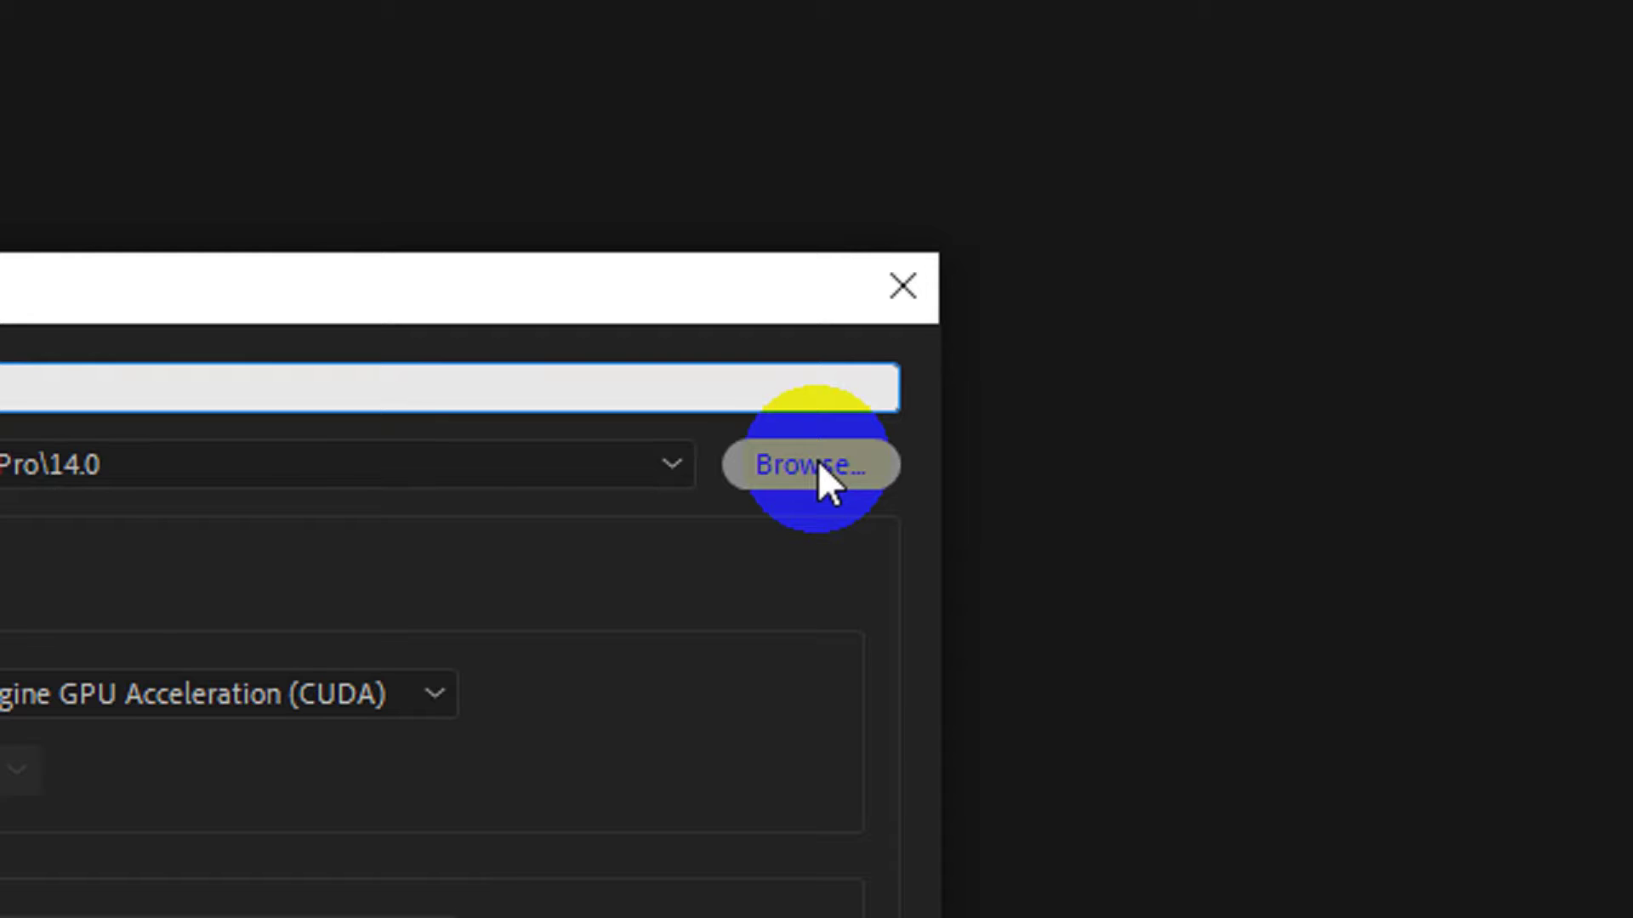
Browse the project location to F:\New Lessons\Adobe Premiere CC 2020, glancing into Training Projects.
left_click(818, 464)
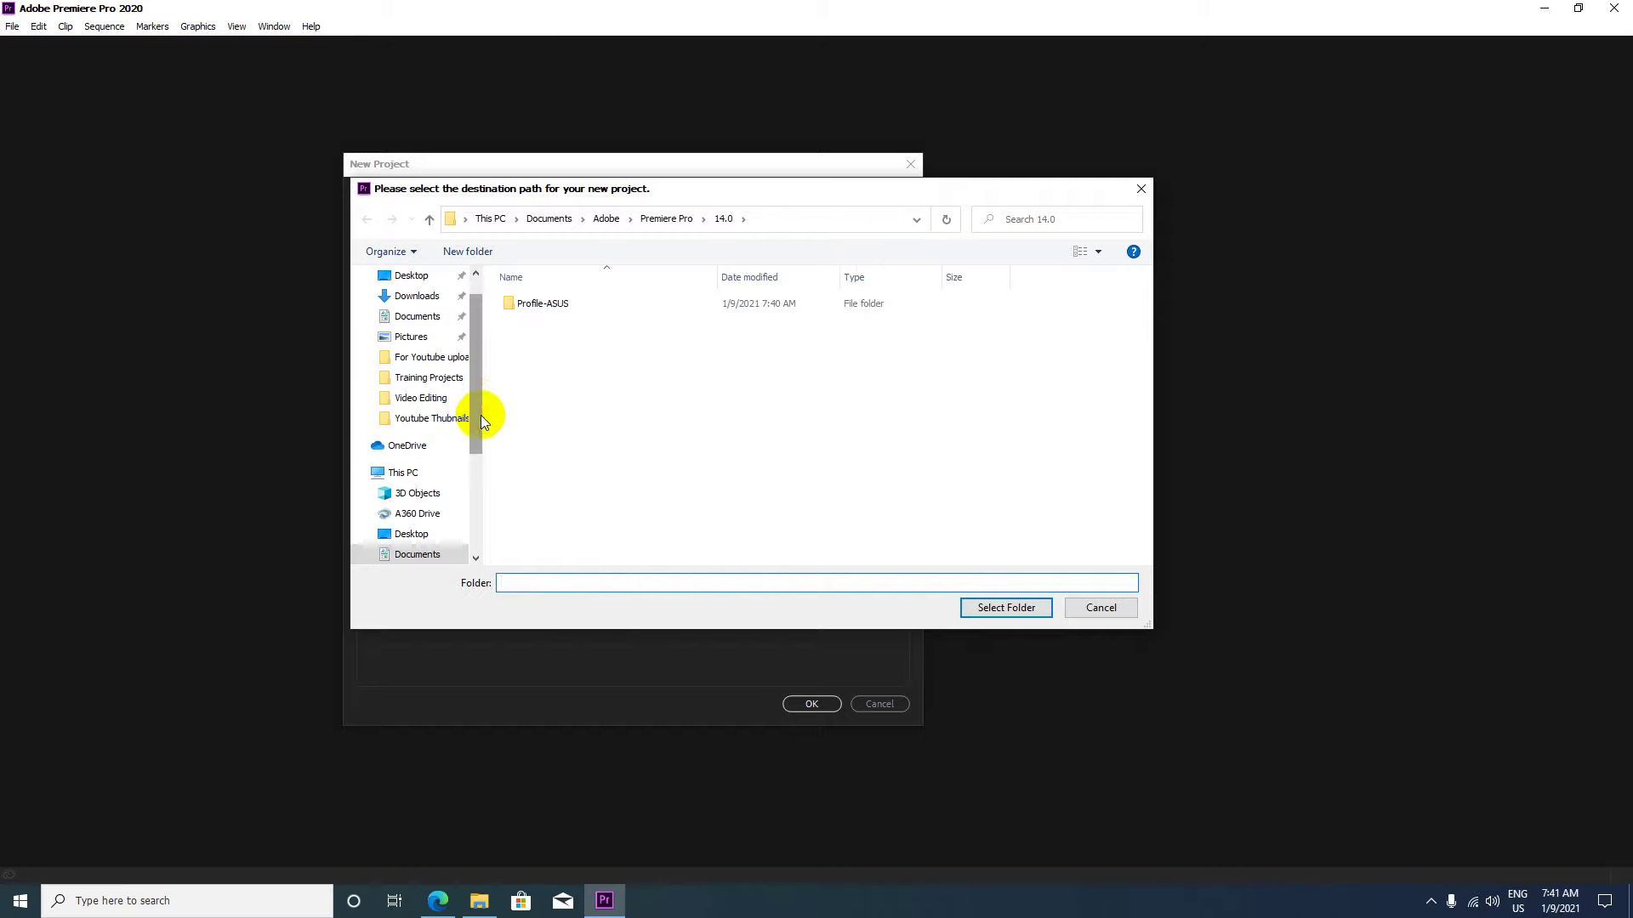
left_click_drag(476, 396, 476, 476)
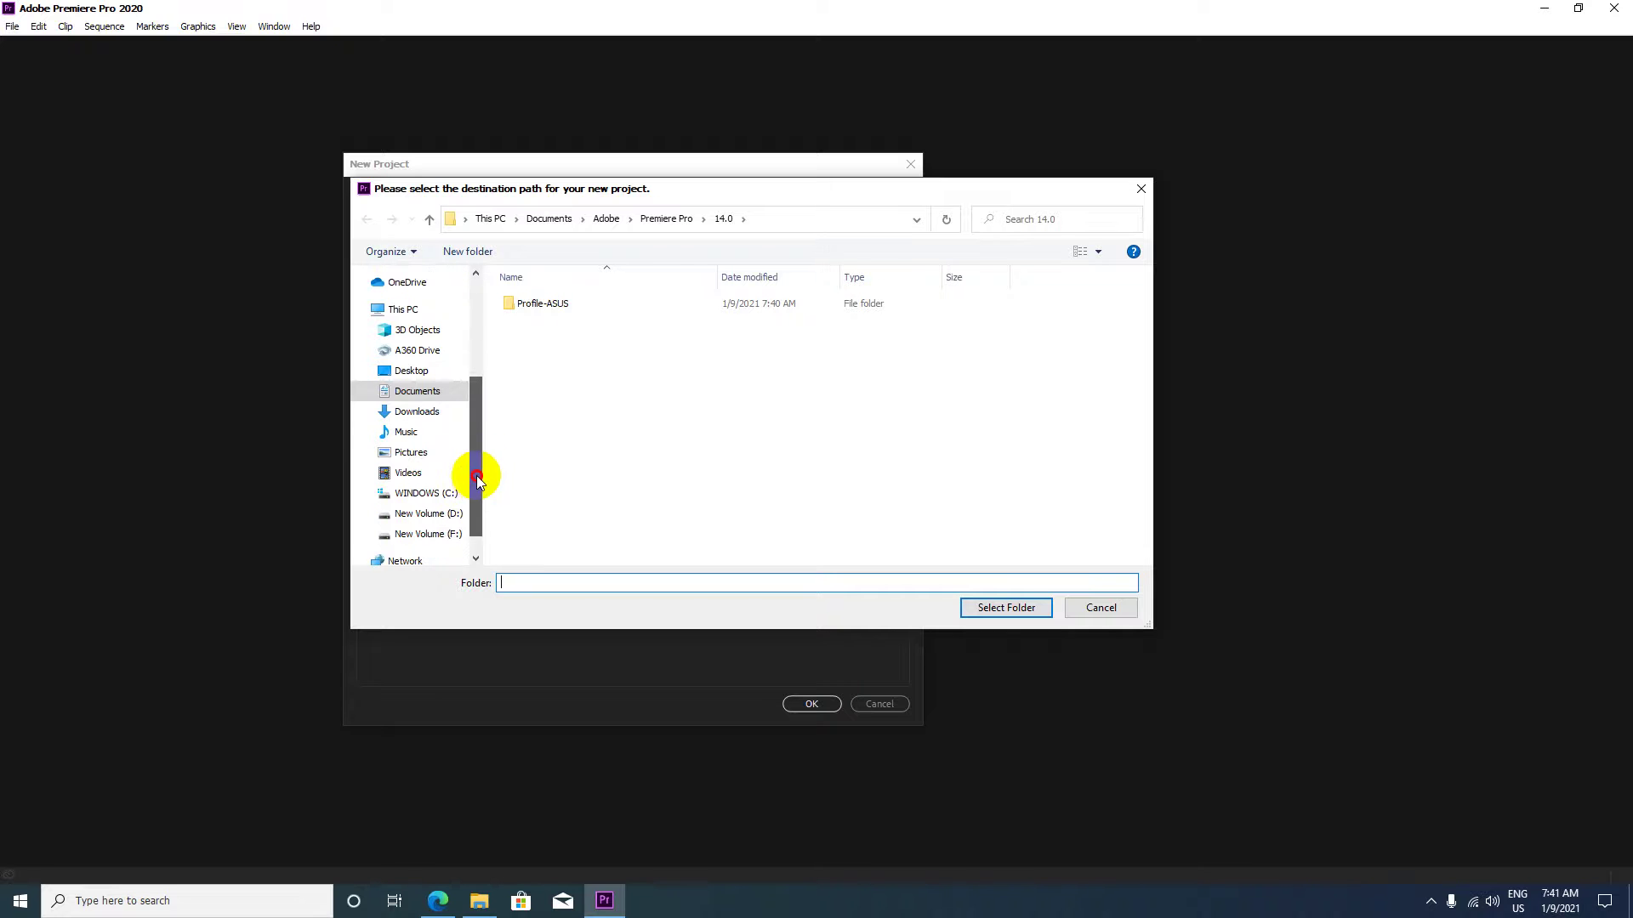
left_click(448, 536)
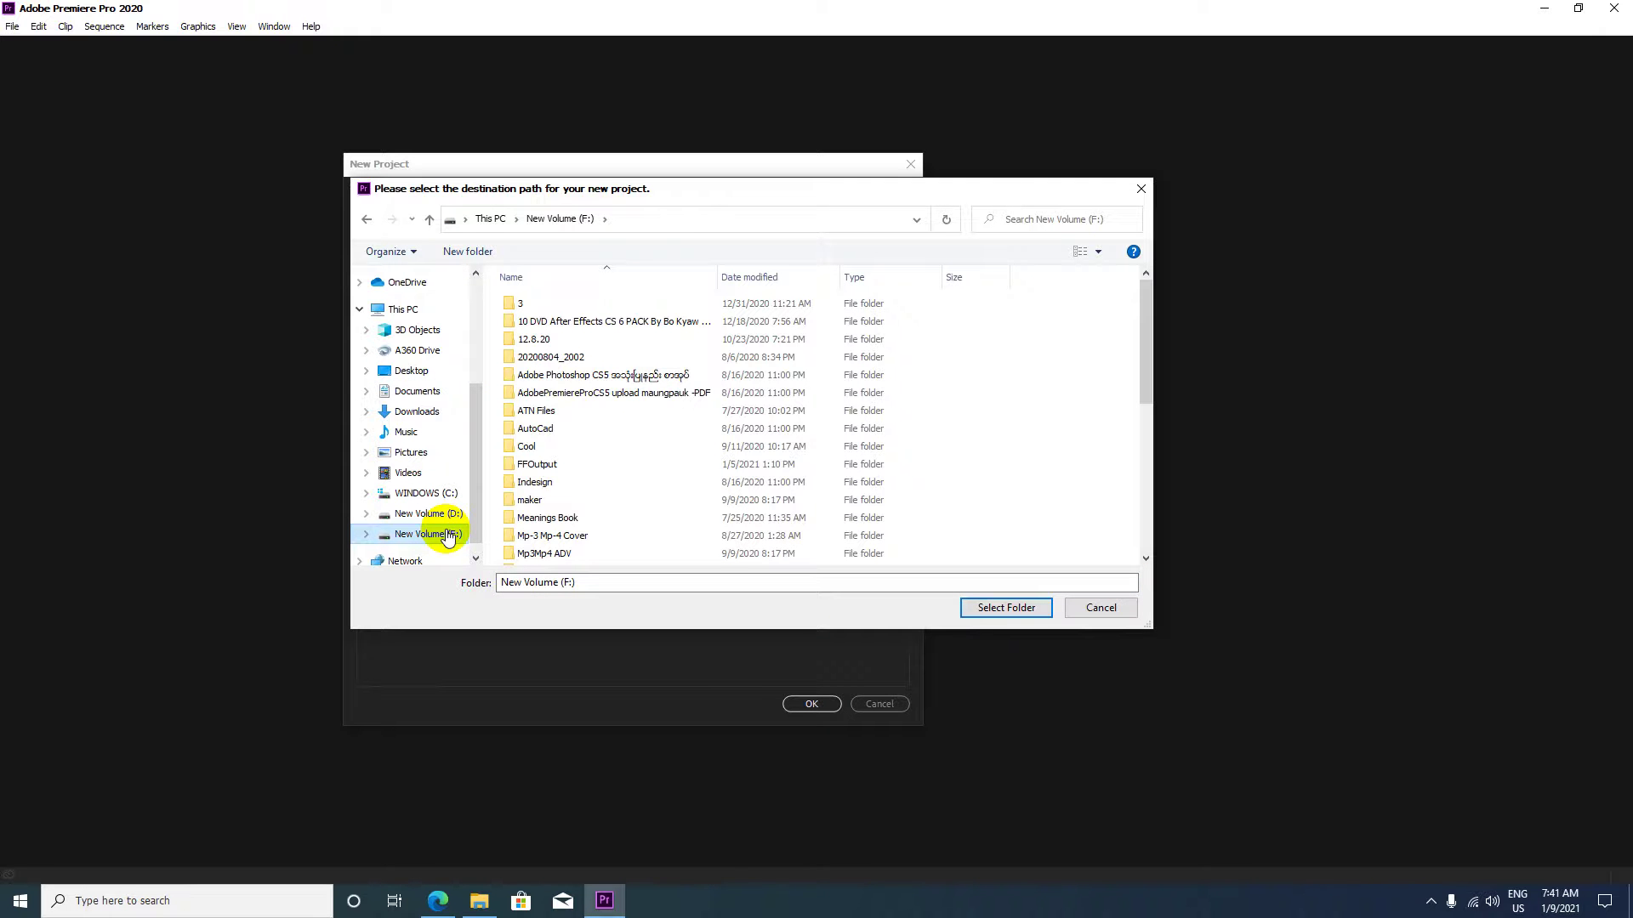
scroll(595, 442, "down", 1)
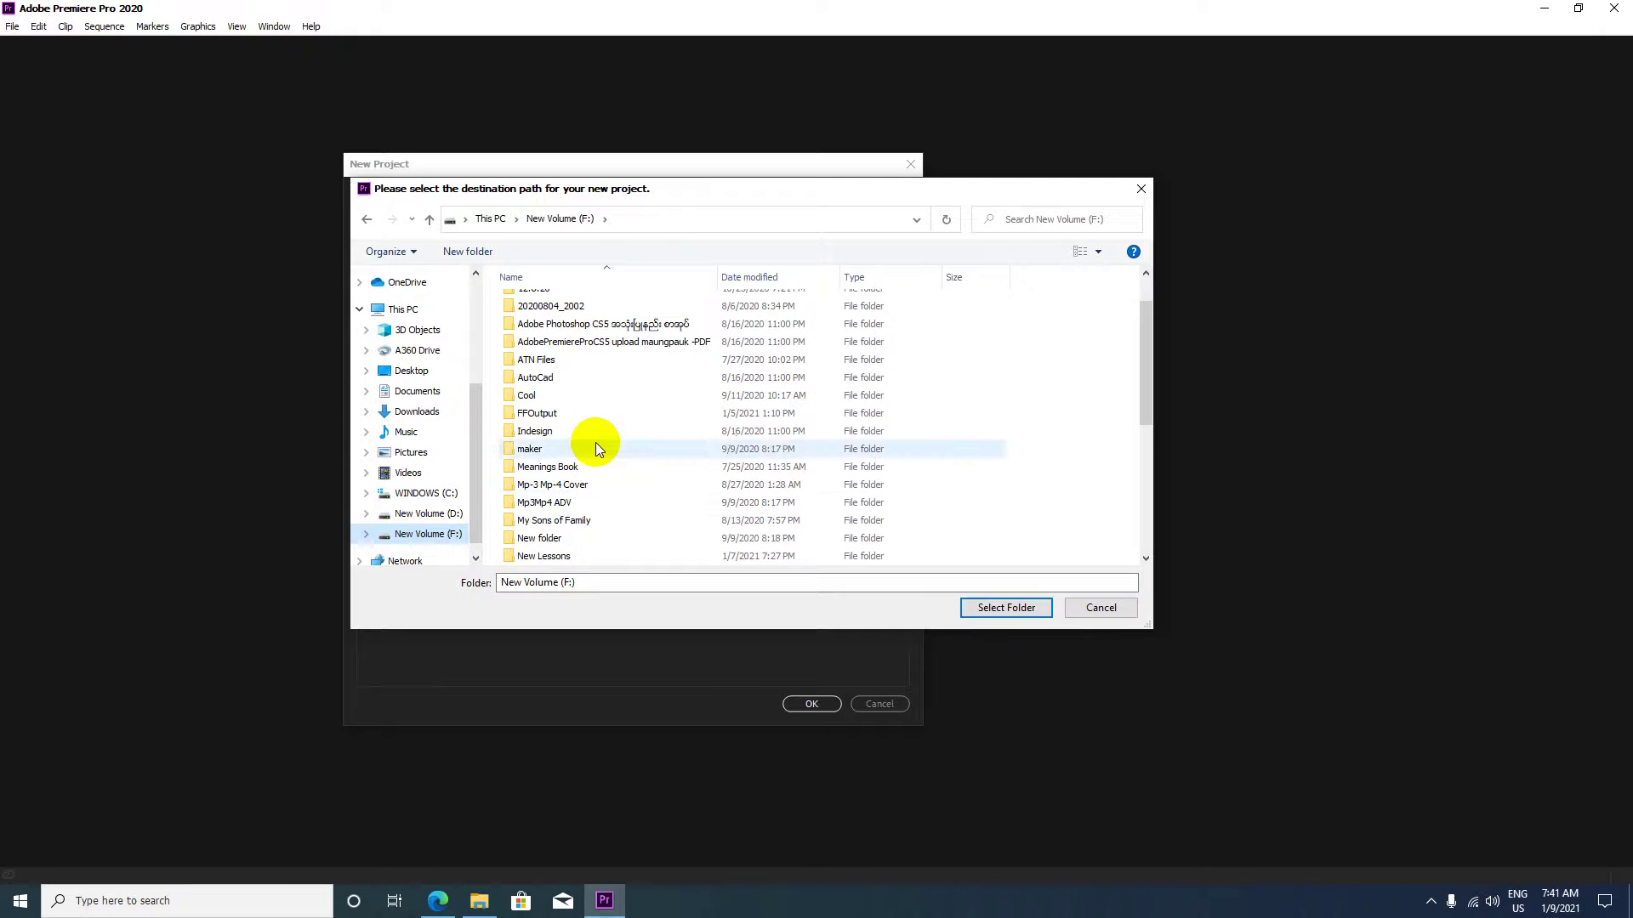
double_click(531, 557)
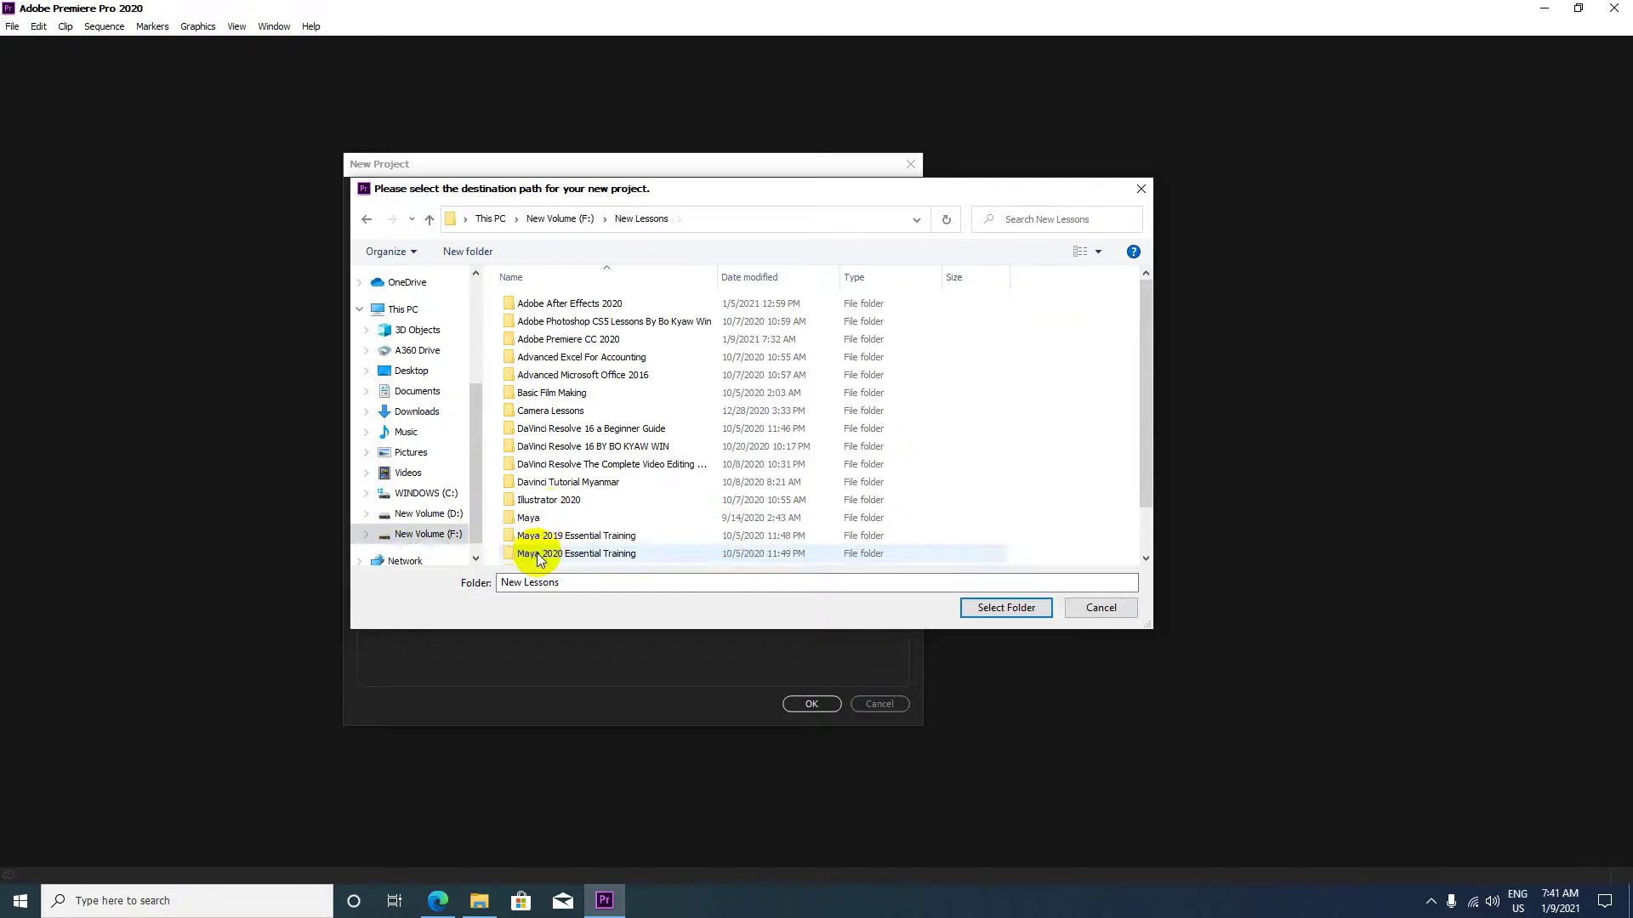
double_click(579, 340)
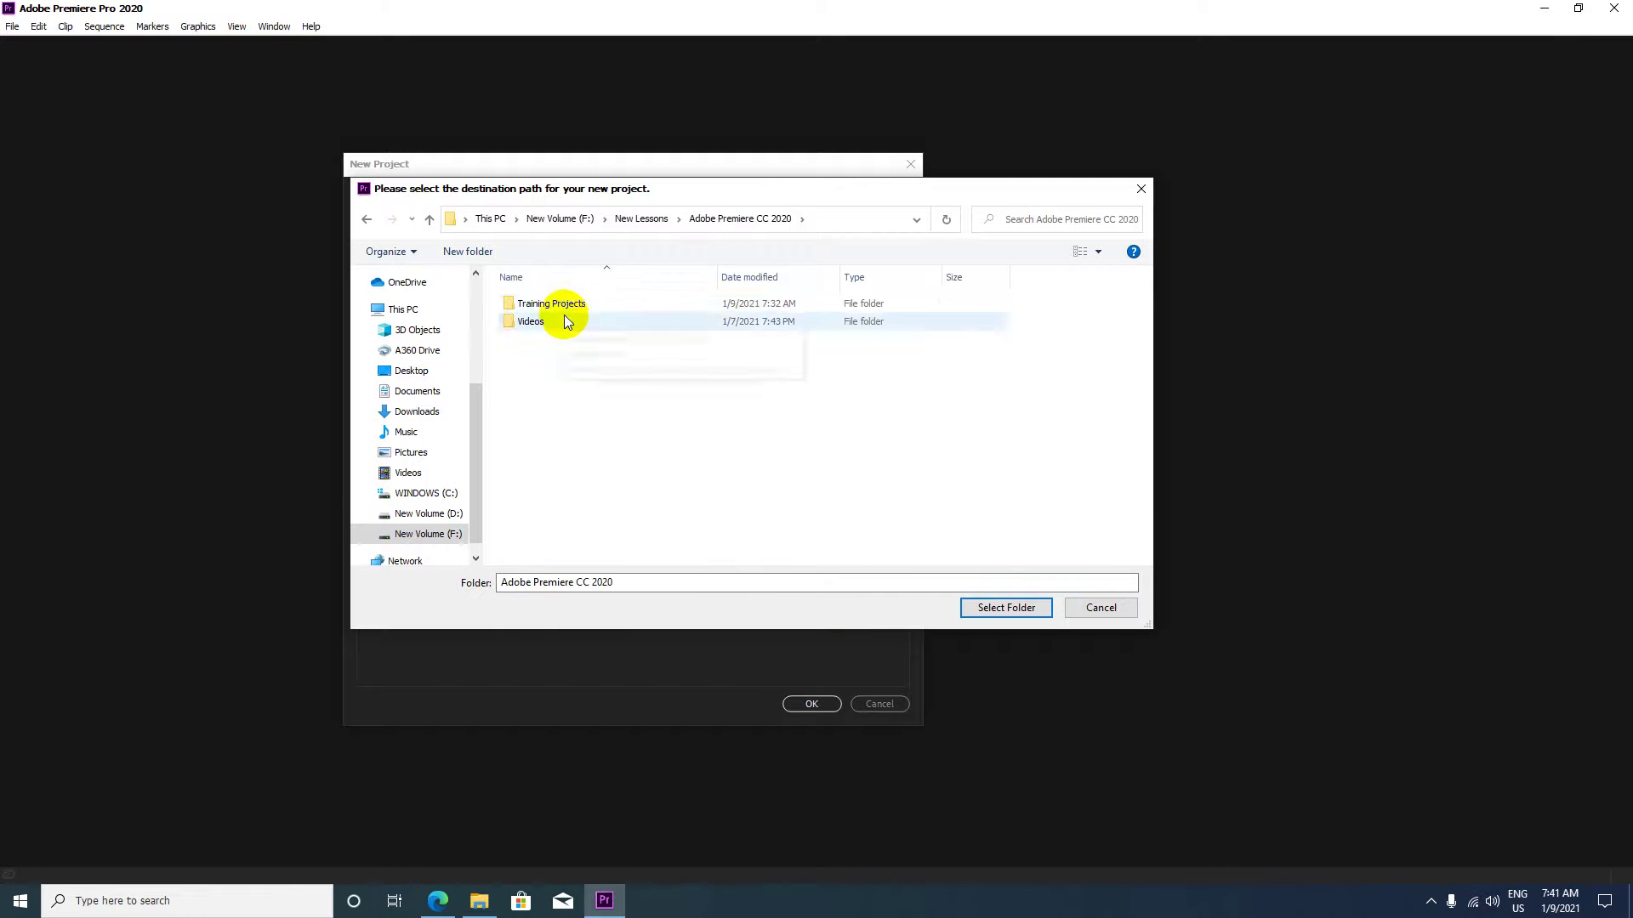
double_click(577, 304)
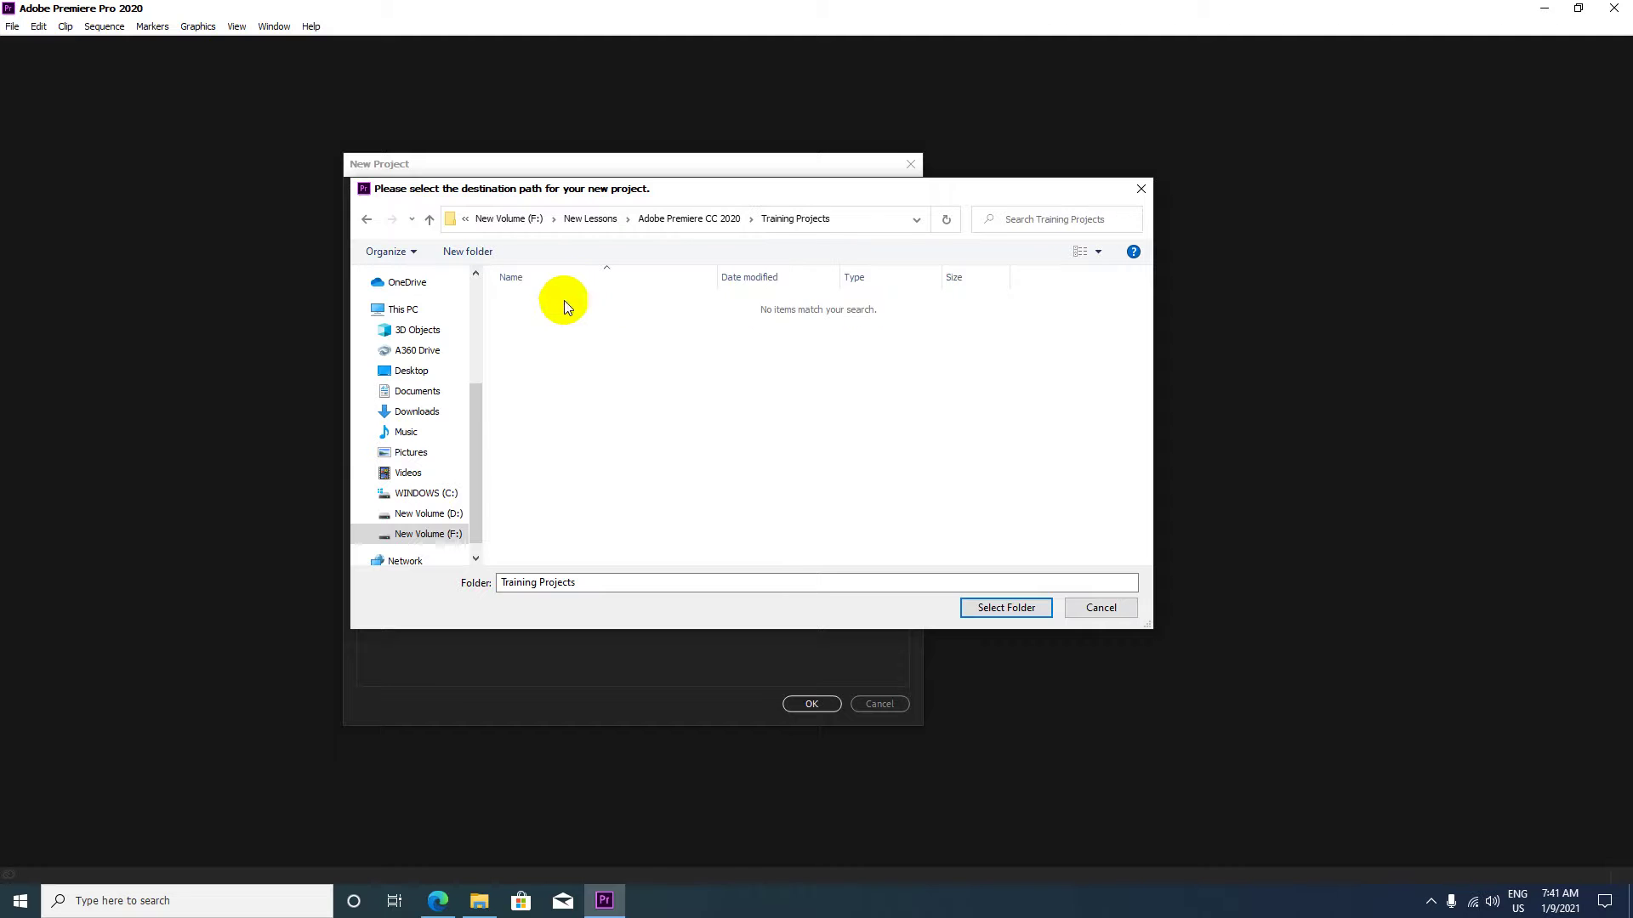
left_click(370, 220)
Create a new folder inside Adobe Premiere CC 2020.
right_click(538, 395)
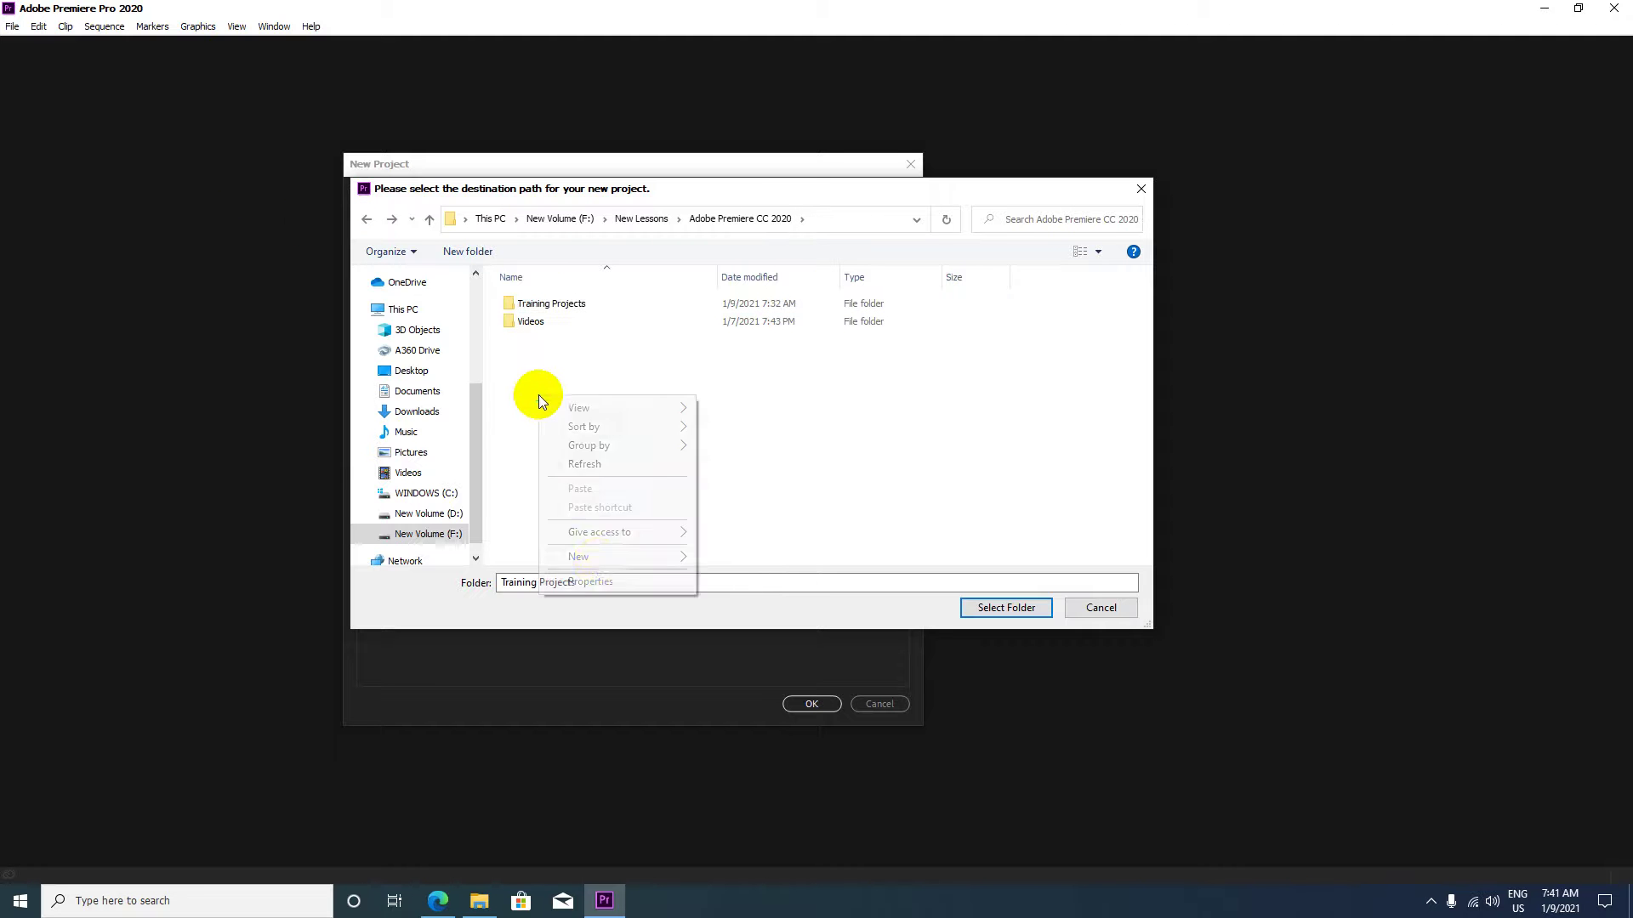
mouse_move(665, 556)
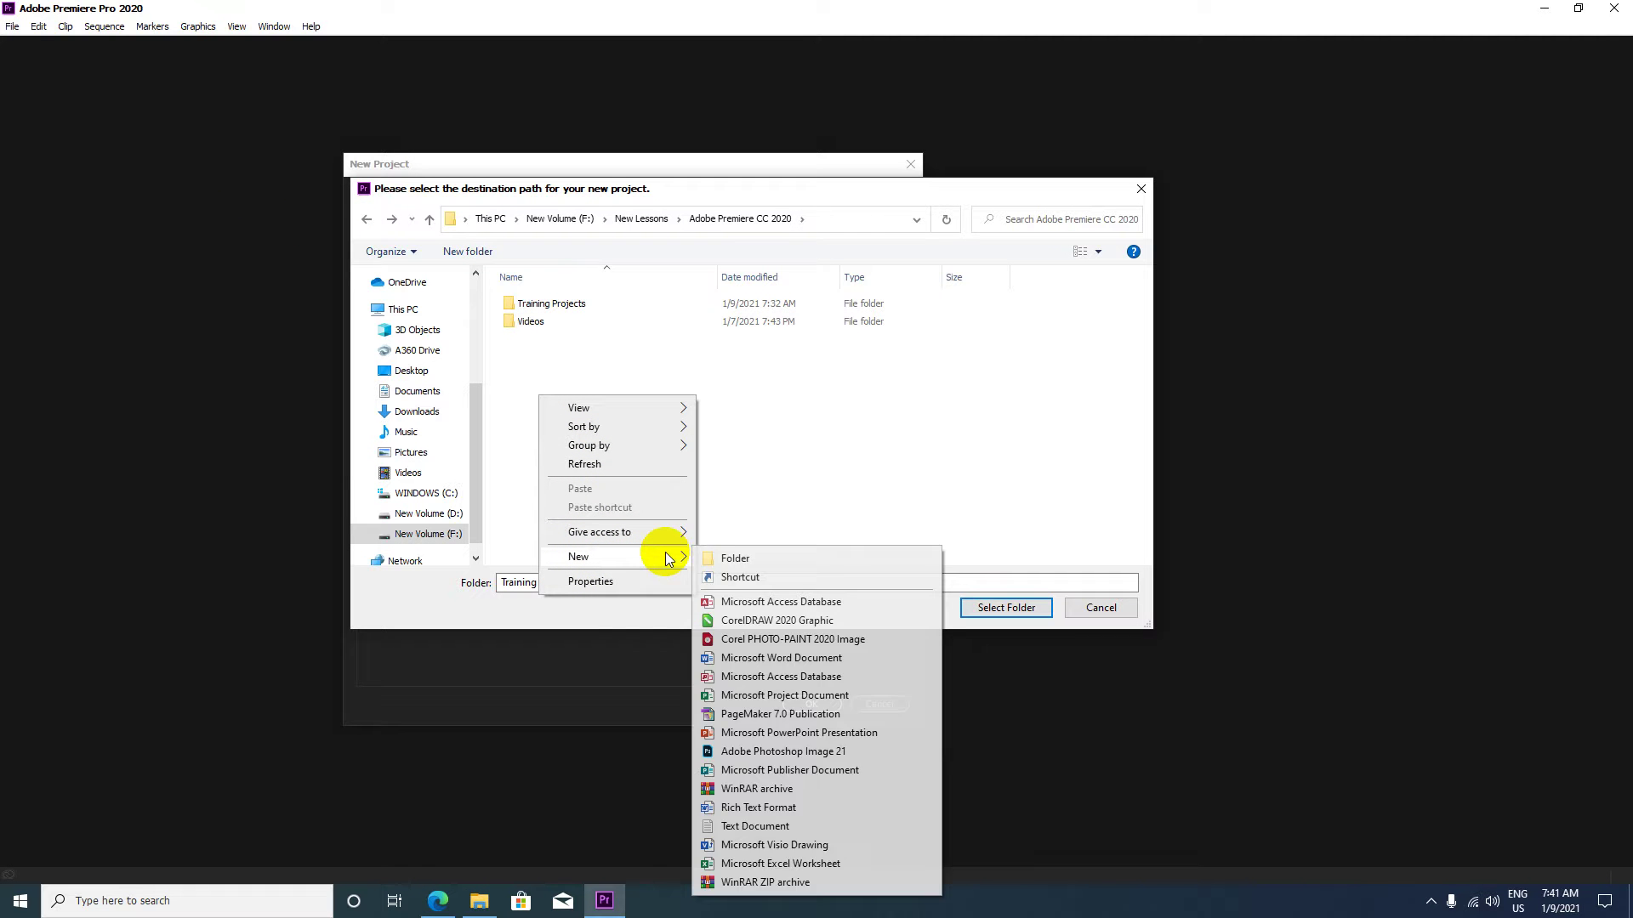
left_click(727, 561)
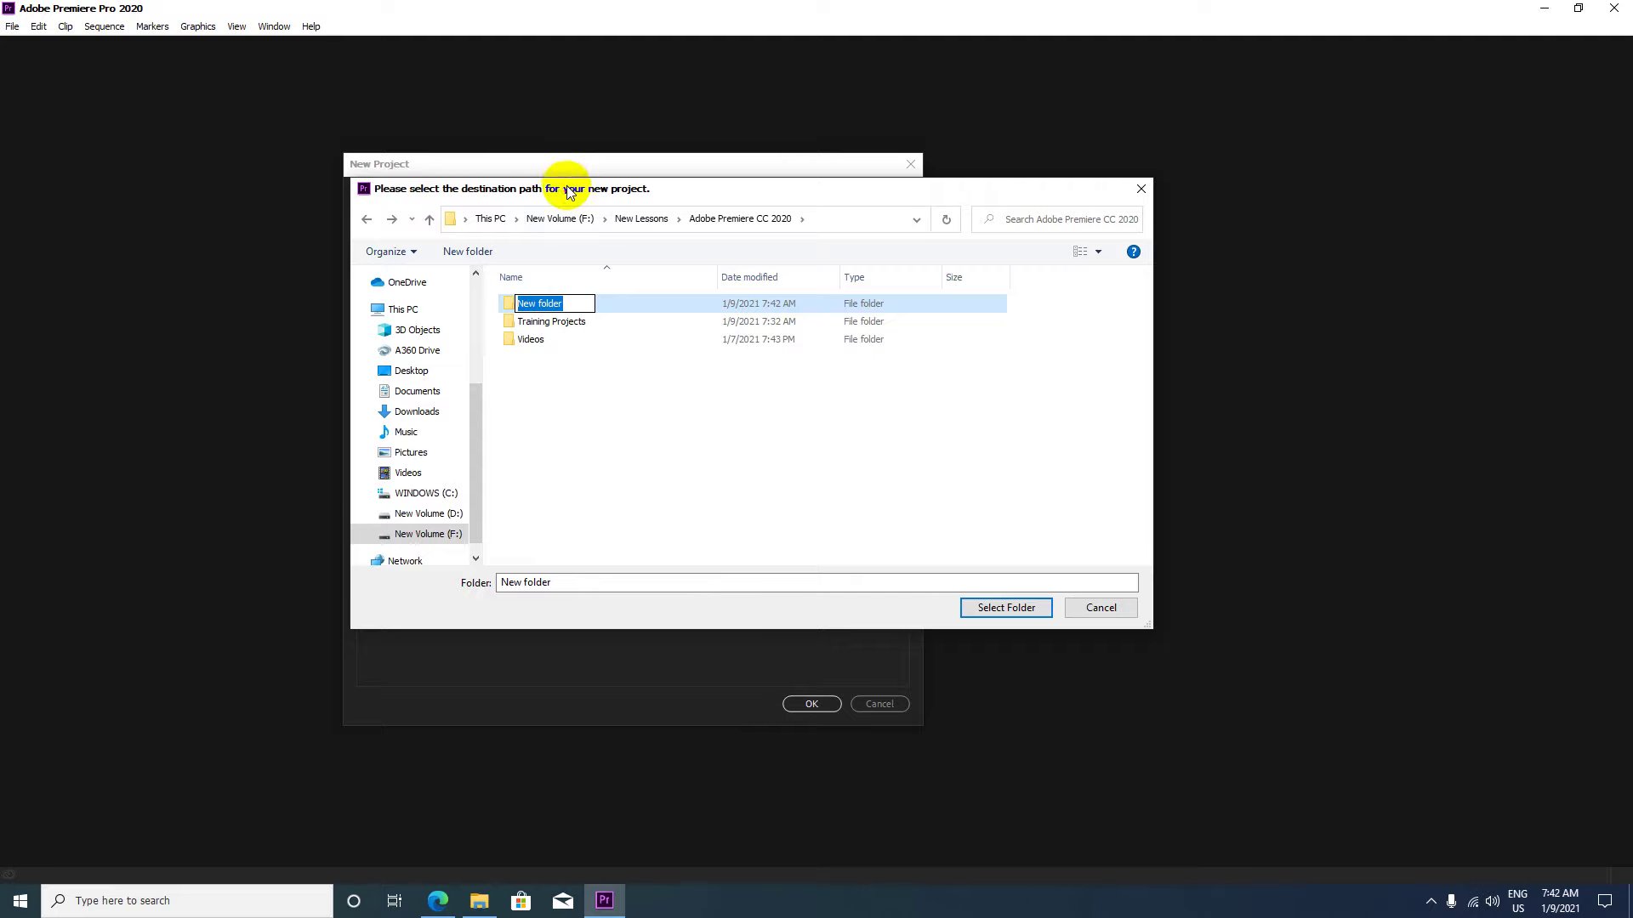
left_click_drag(572, 188, 562, 304)
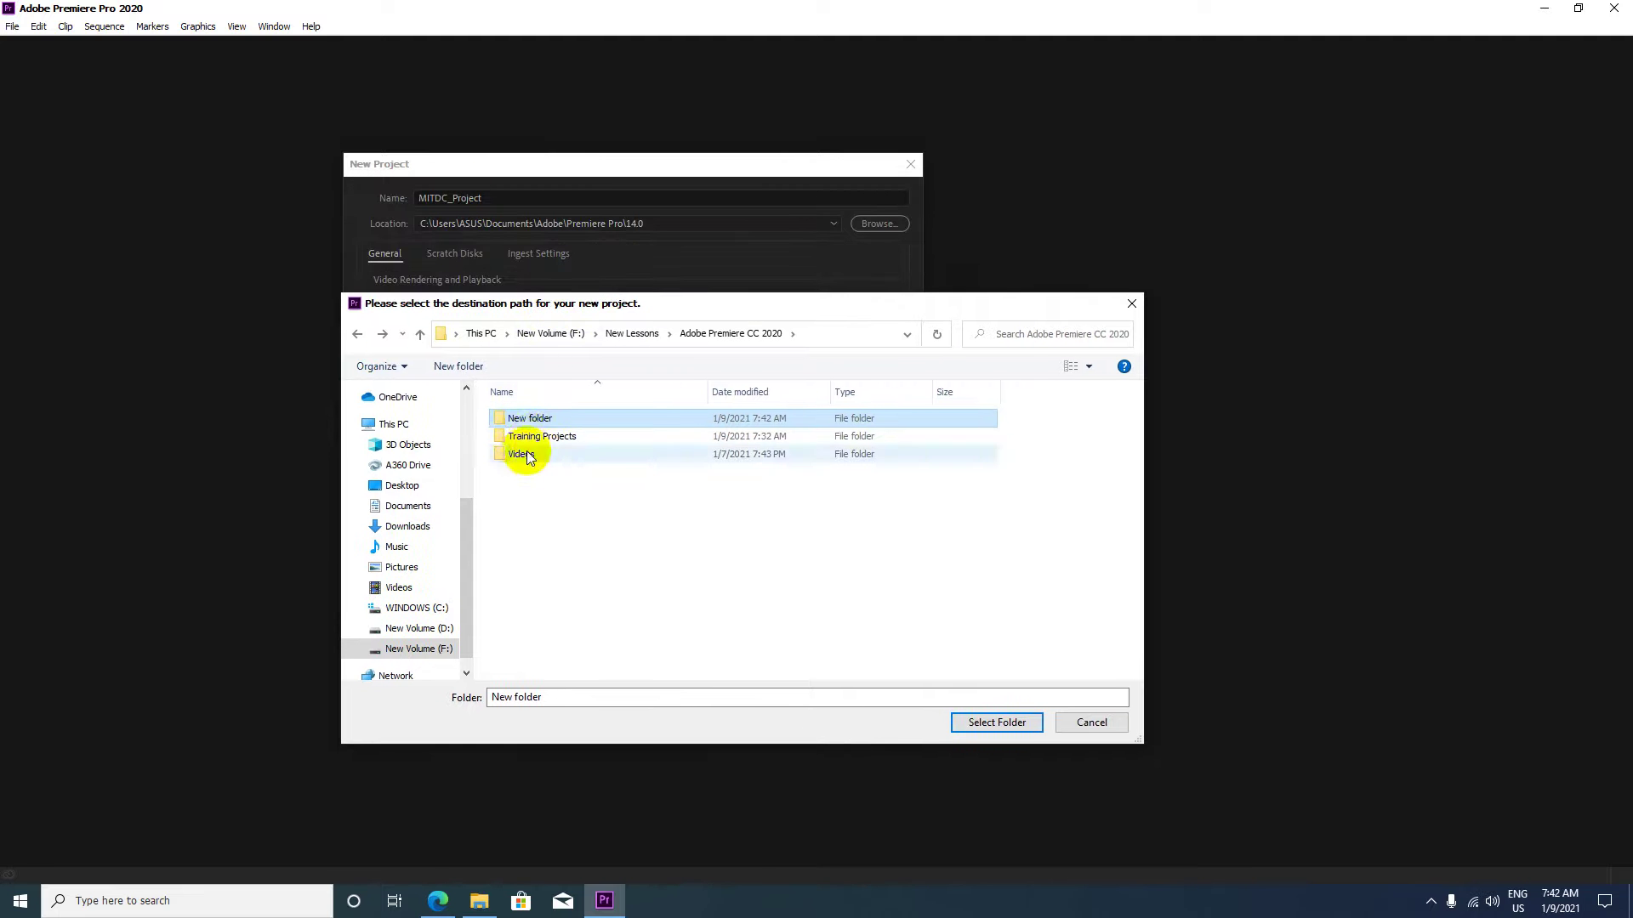
Rename the new folder MITDC_Project and select it as the project location.
left_click(529, 417)
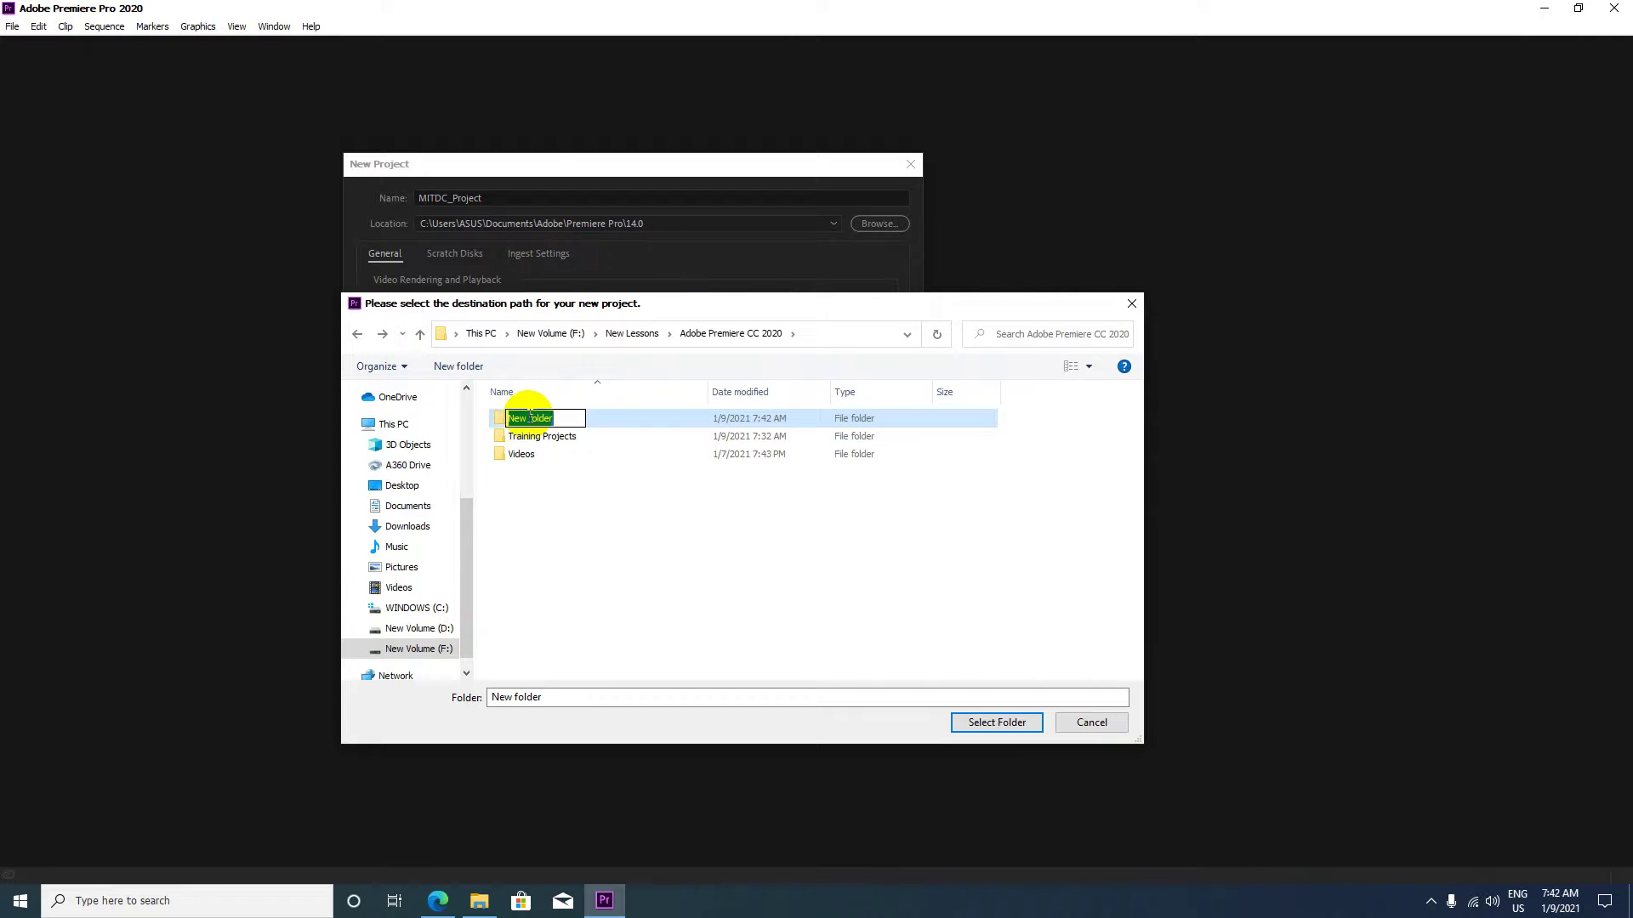
left_click(574, 436)
left_click(558, 415)
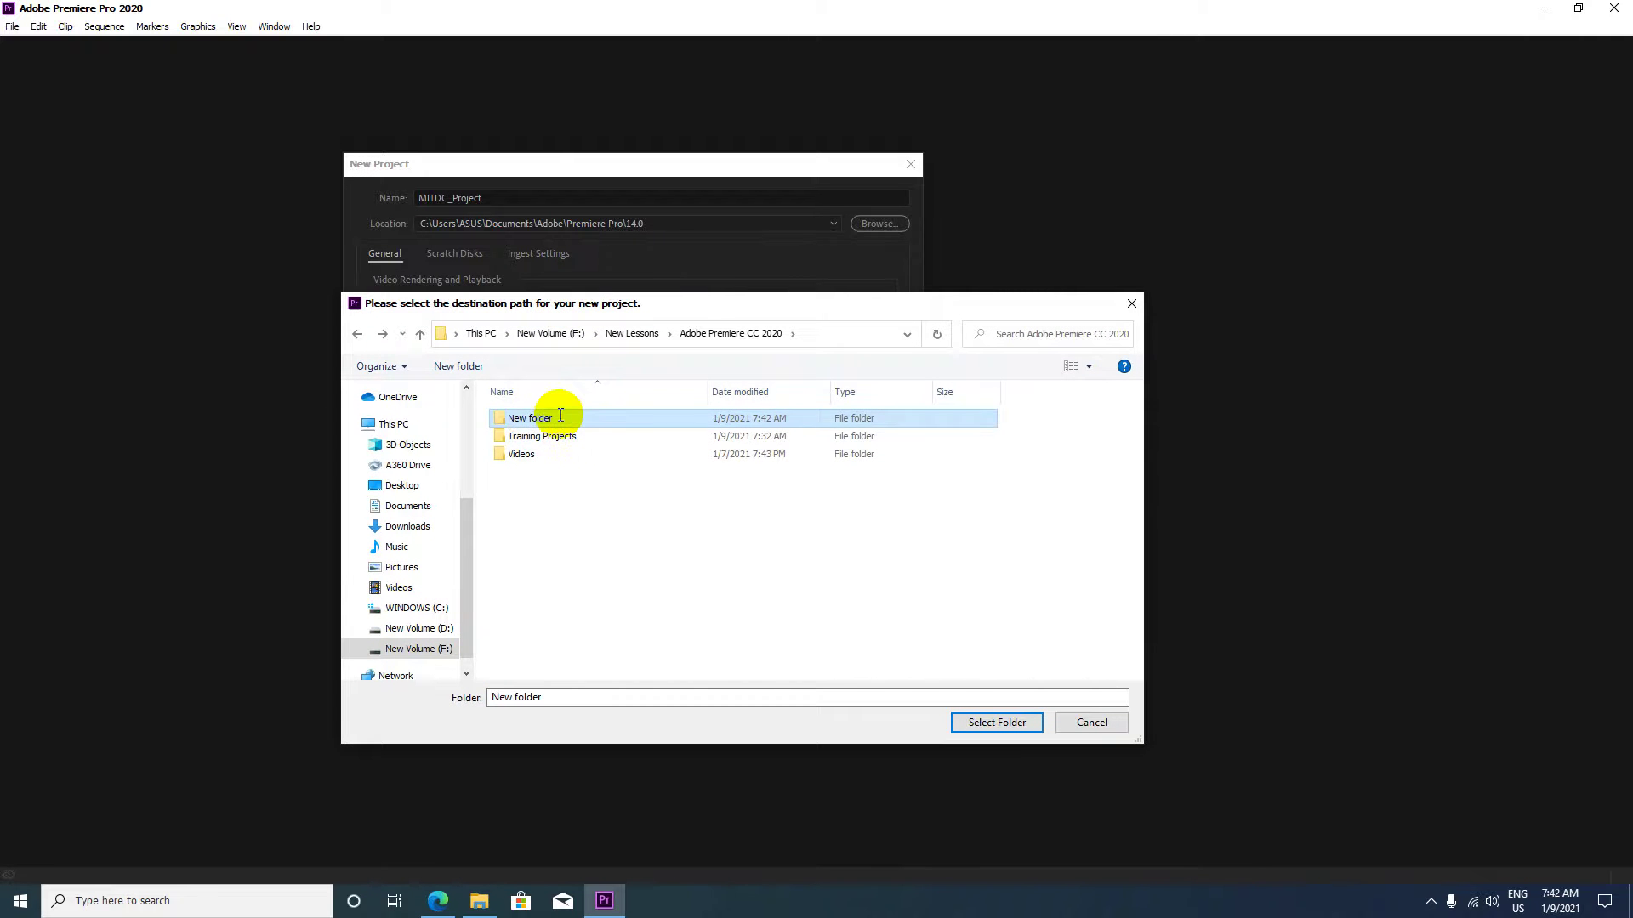
left_click(560, 415)
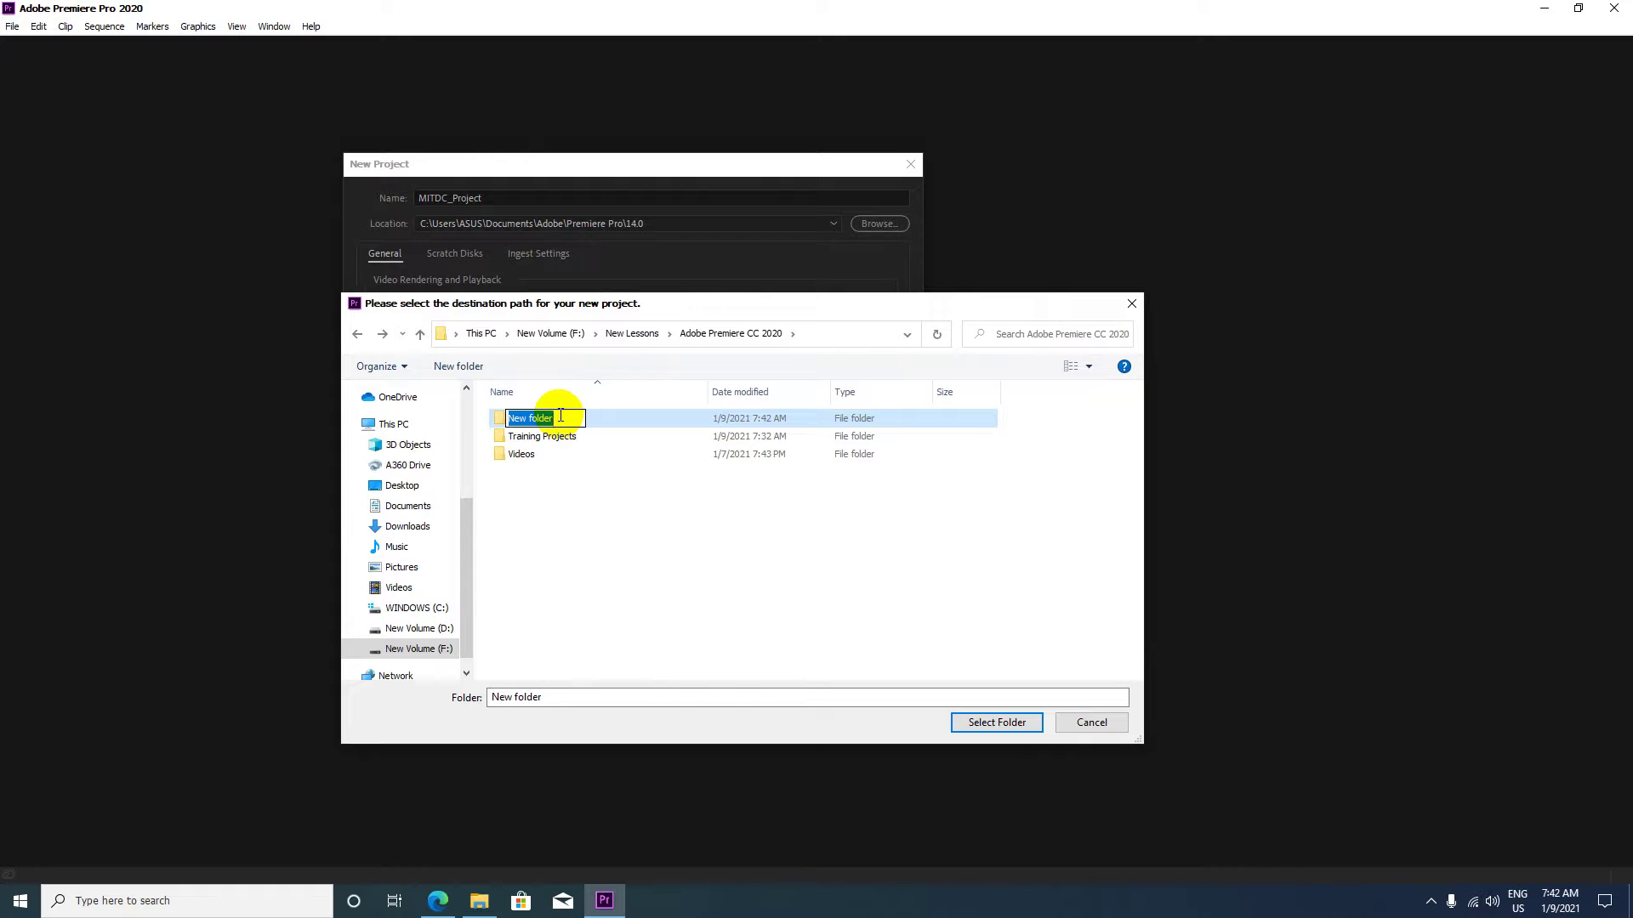
type("MITDC")
type("_P")
type("roje")
type("ct")
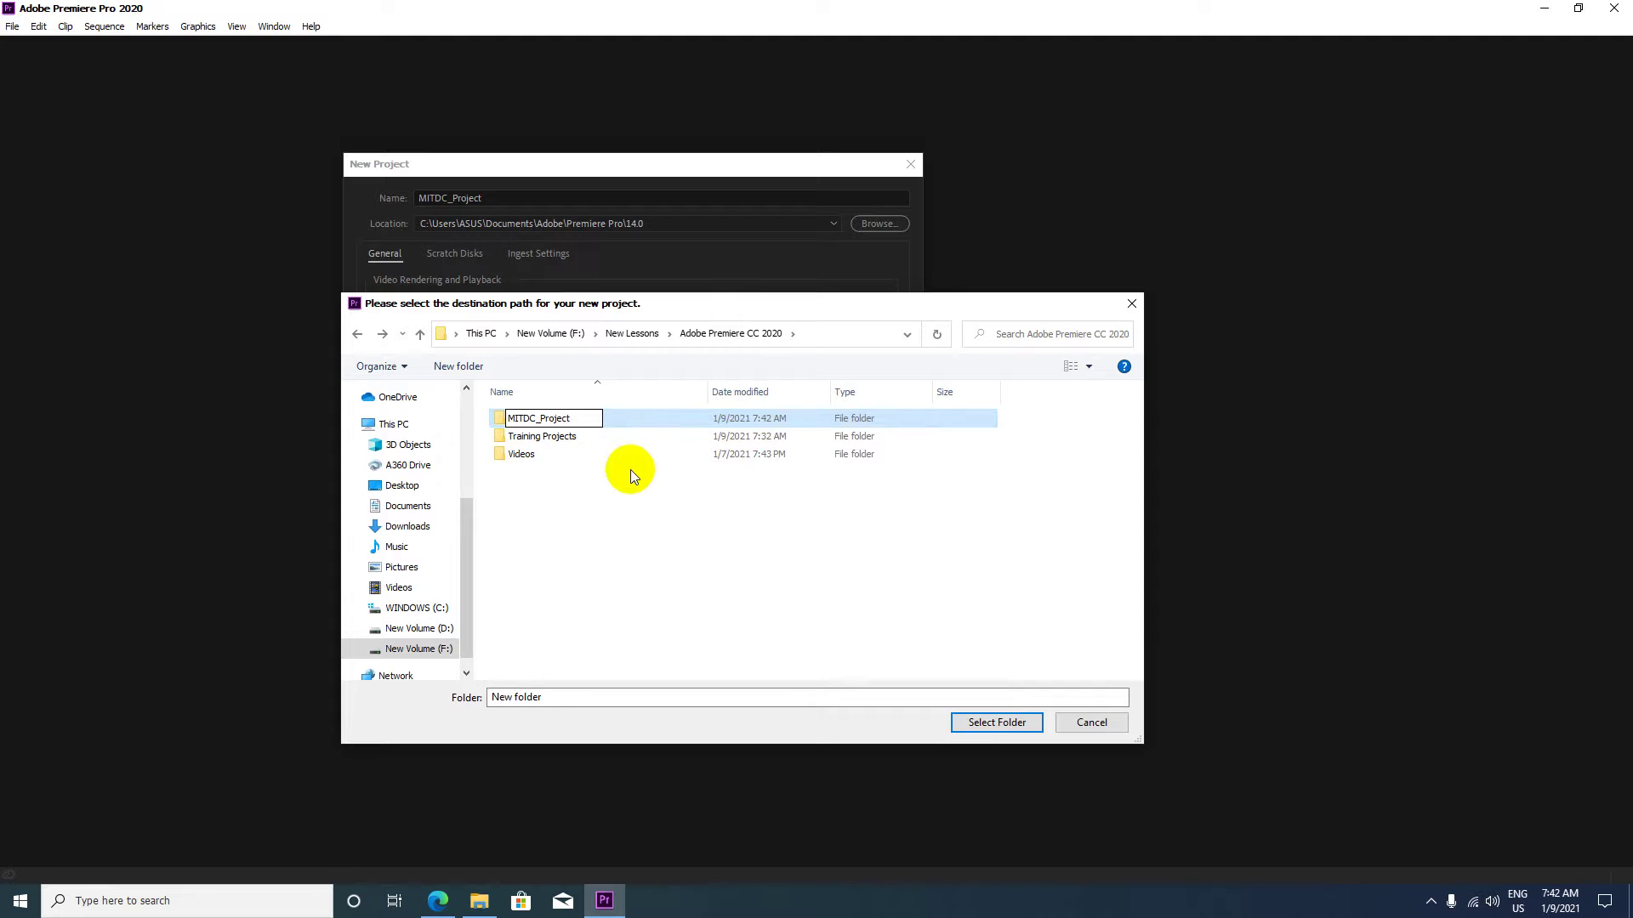
left_click(590, 492)
left_click(570, 420)
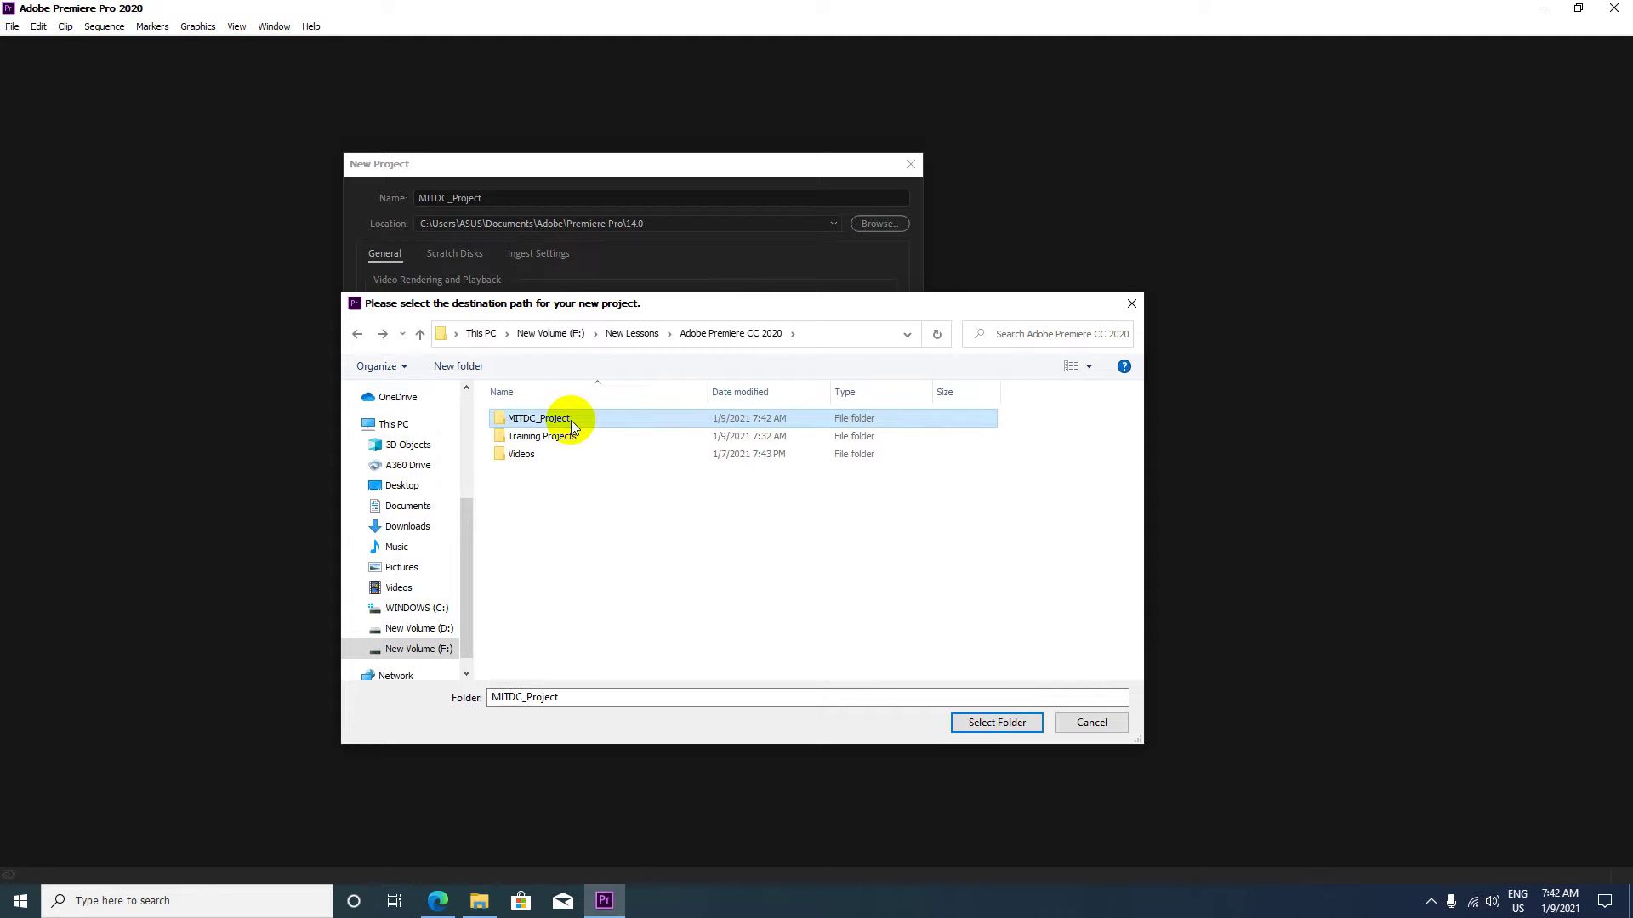
left_click(975, 720)
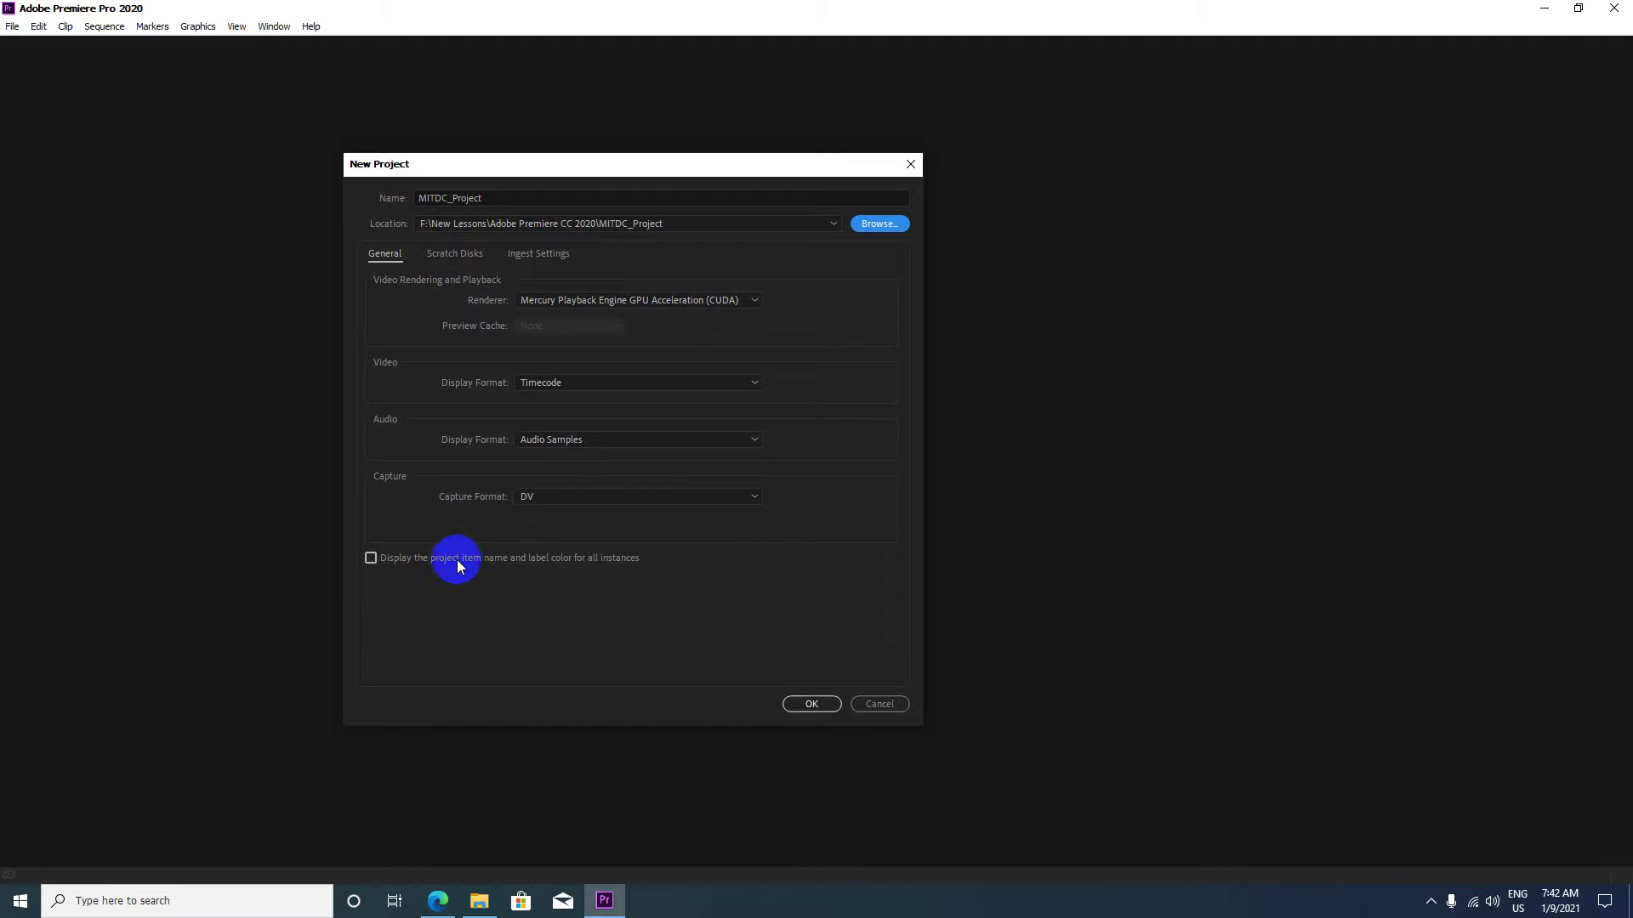
Enable 'Display the project item name and label color for all instances' and create the project.
mouse_move(471, 562)
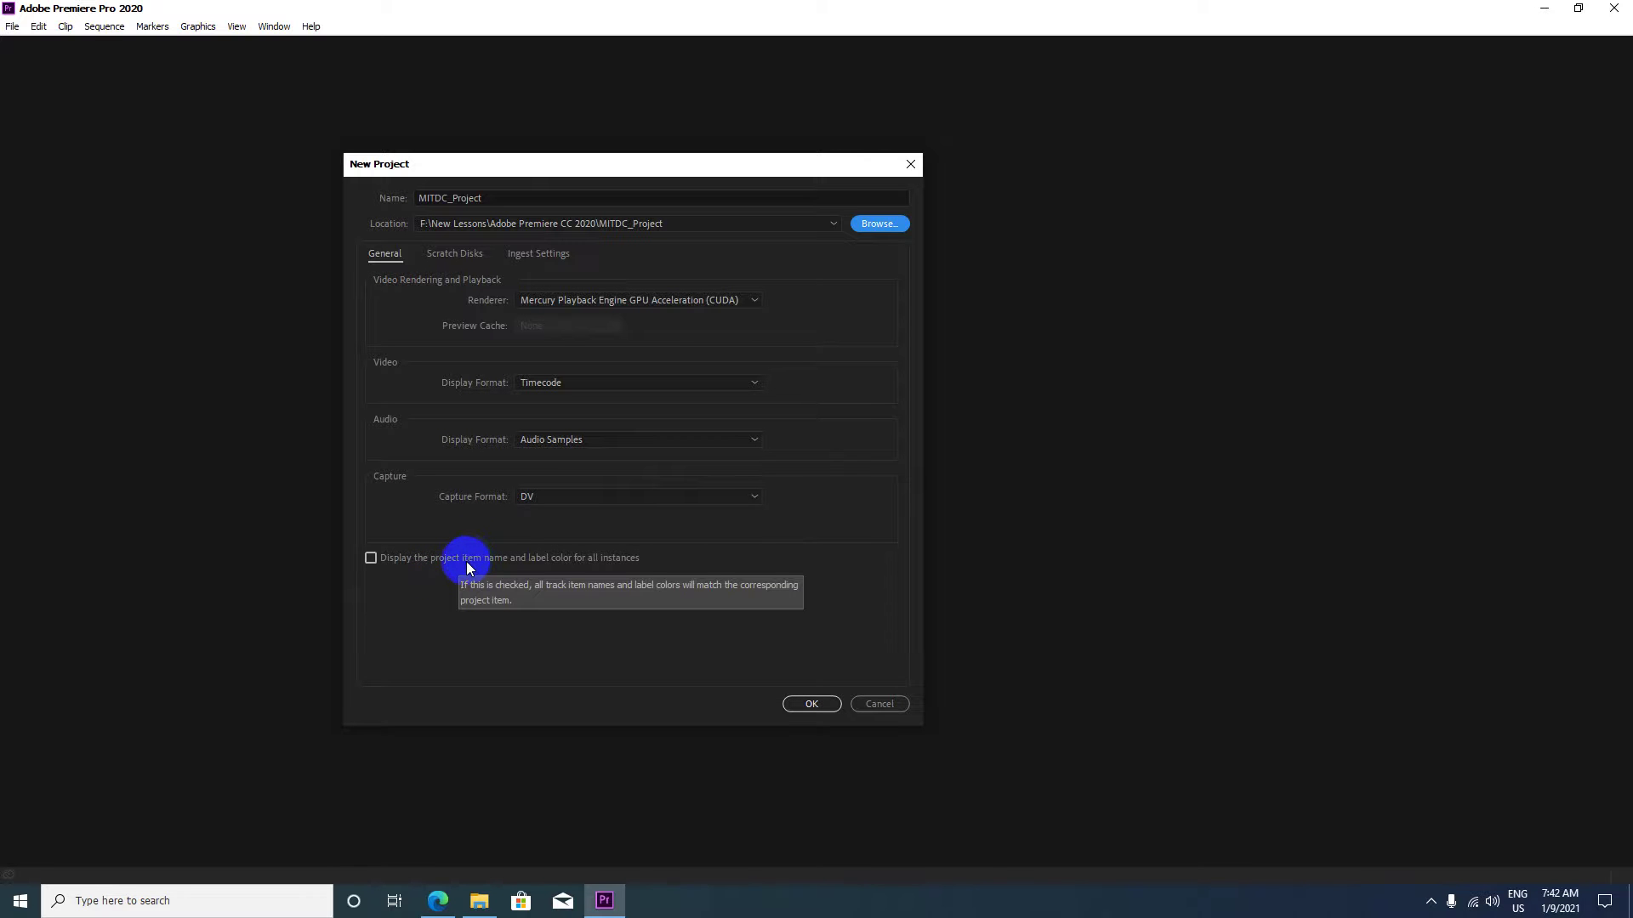
left_click(371, 558)
left_click(838, 706)
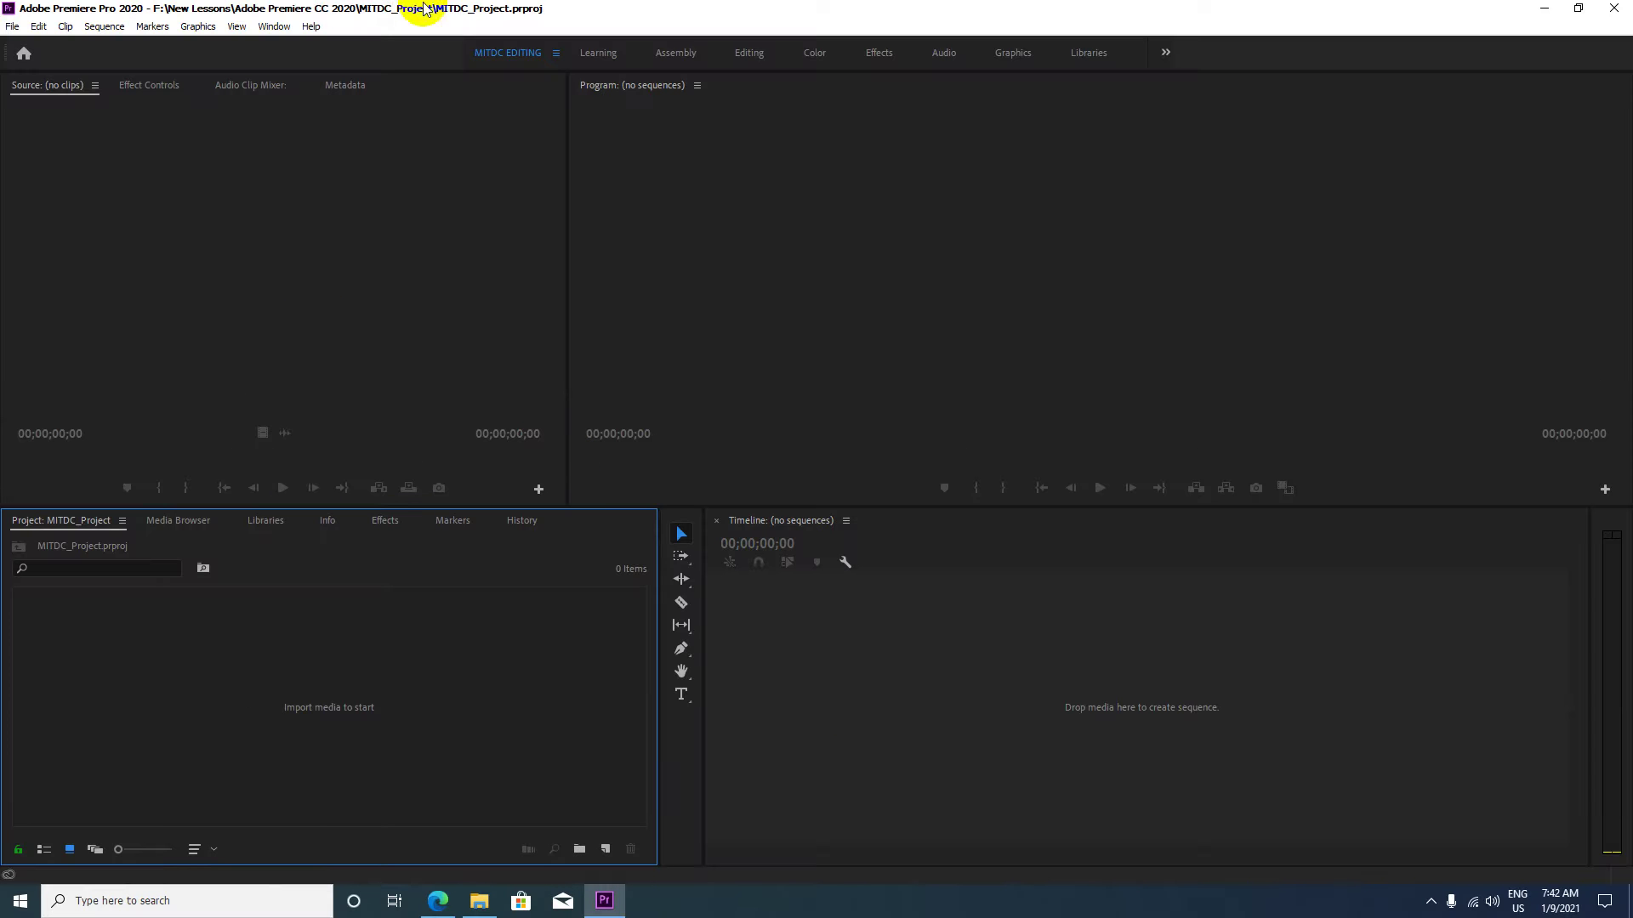
Rearrange the workspace tabs and bring up the MITDC EDITING workspace's menu.
left_click(841, 106)
left_click(500, 57)
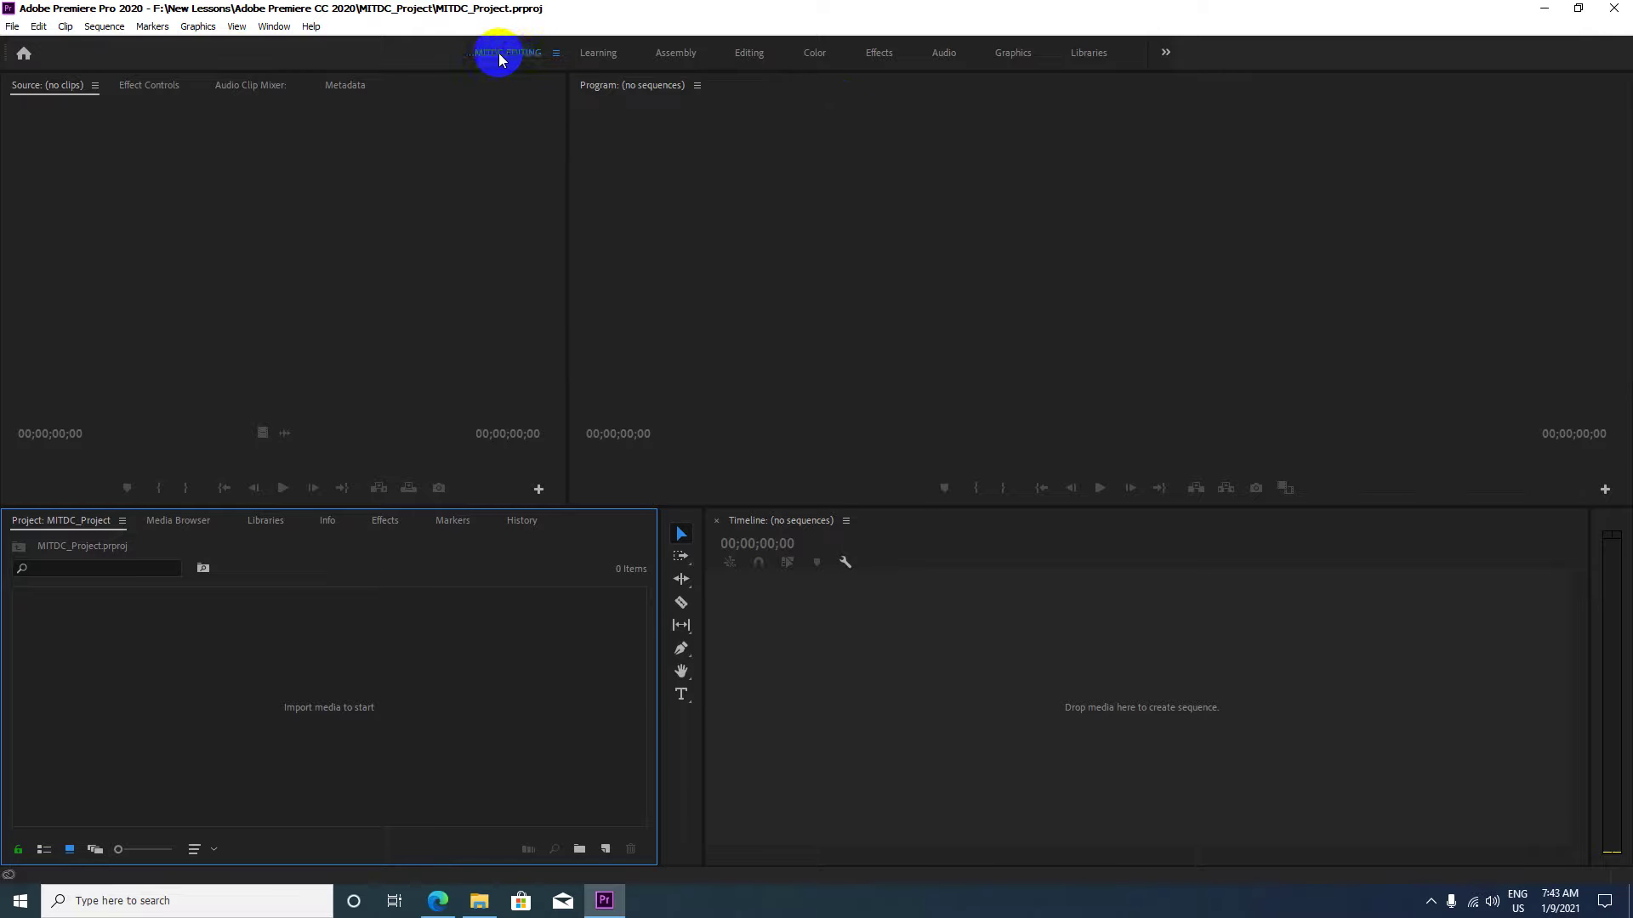
left_click_drag(500, 58, 553, 54)
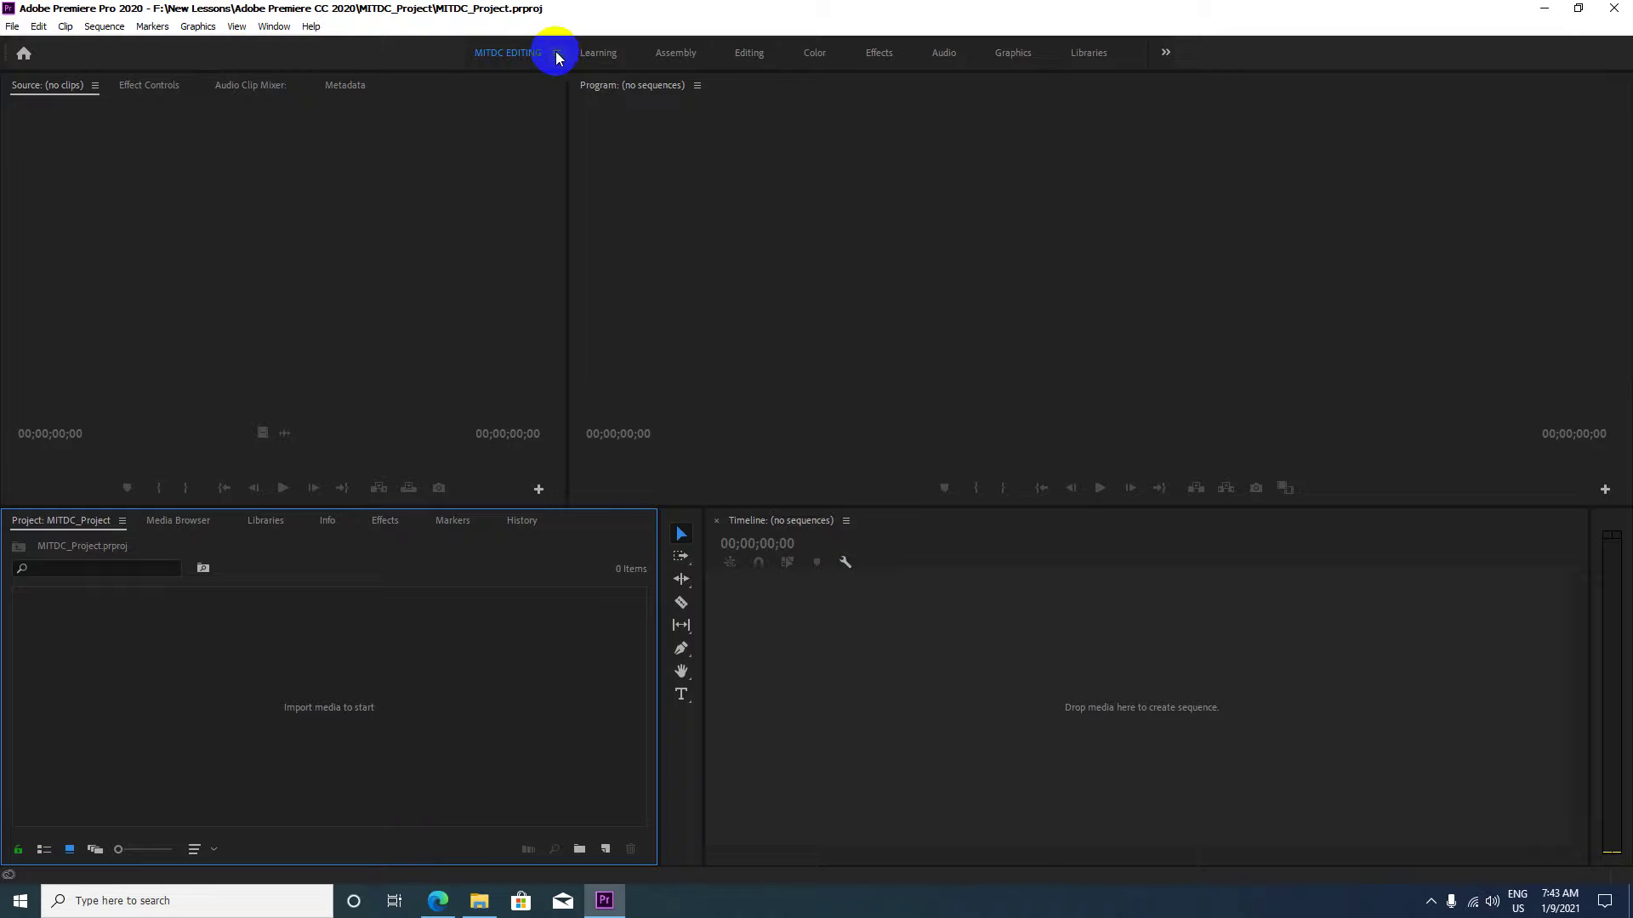
left_click(558, 56)
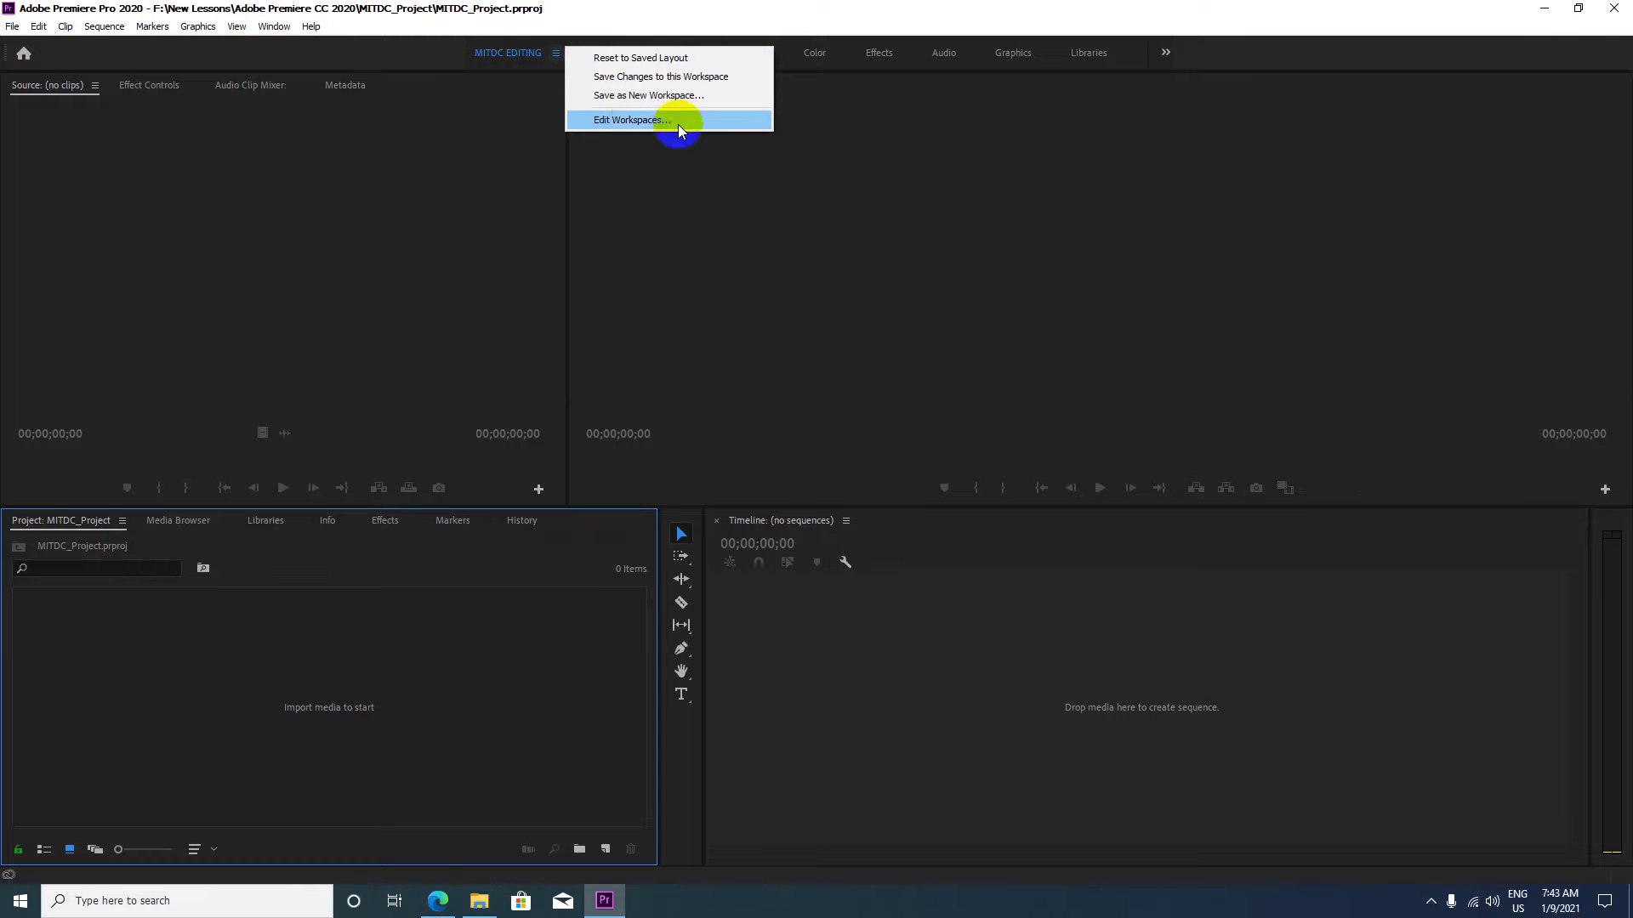
Delete the MITDC EDITING workspace in Edit Workspaces and confirm with OK.
left_click(624, 122)
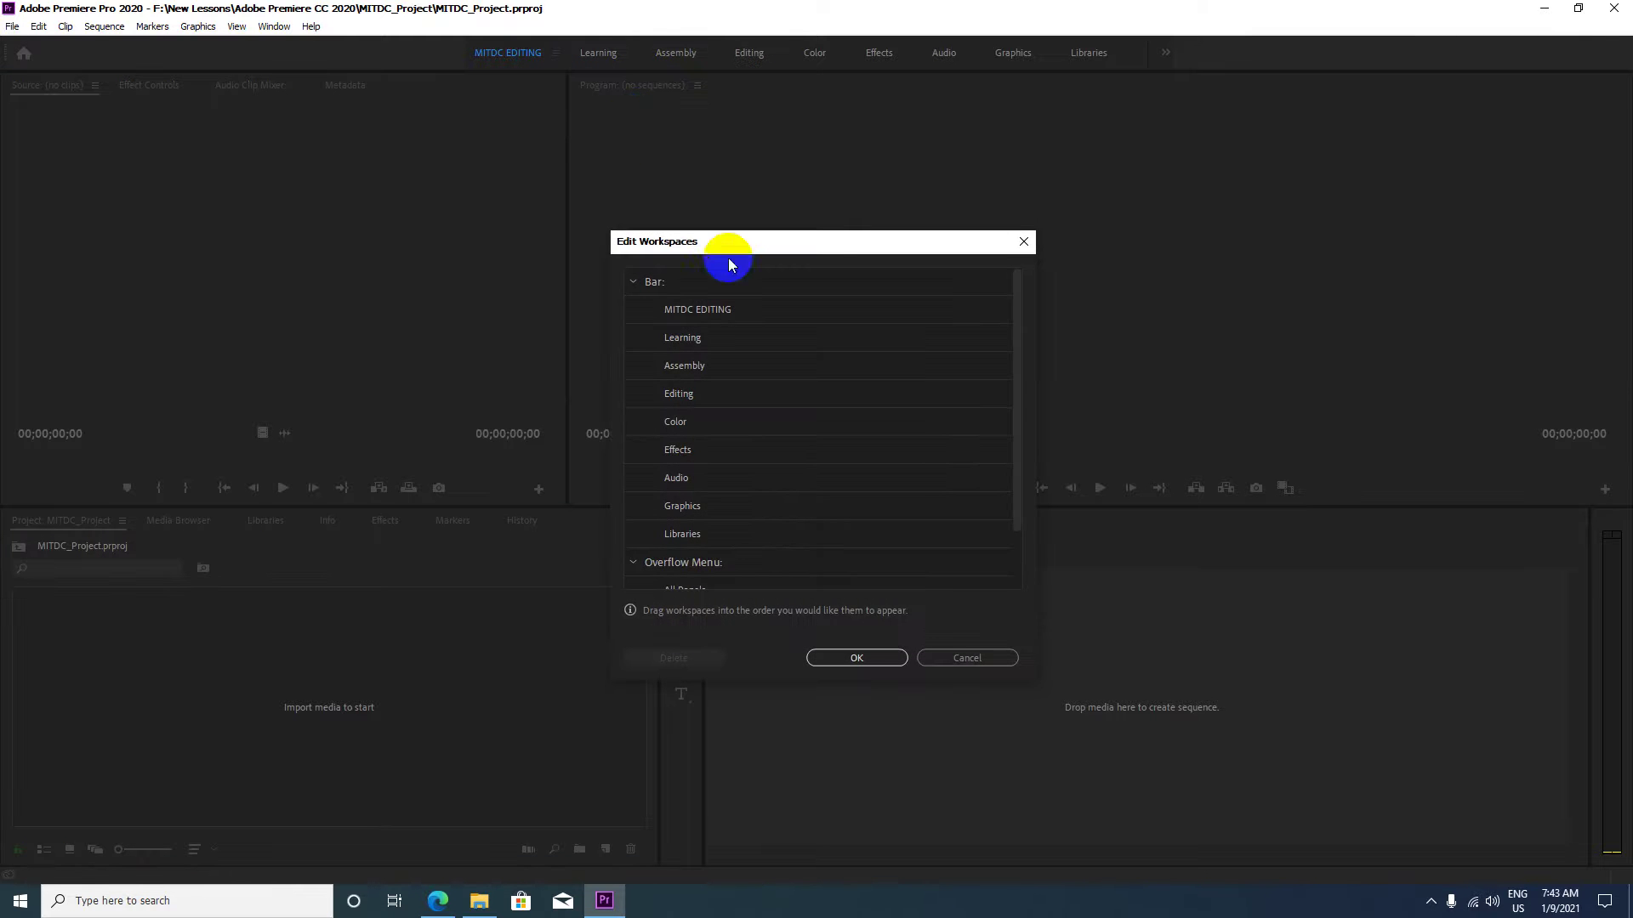
left_click(738, 244)
left_click_drag(738, 244, 686, 181)
left_click(672, 249)
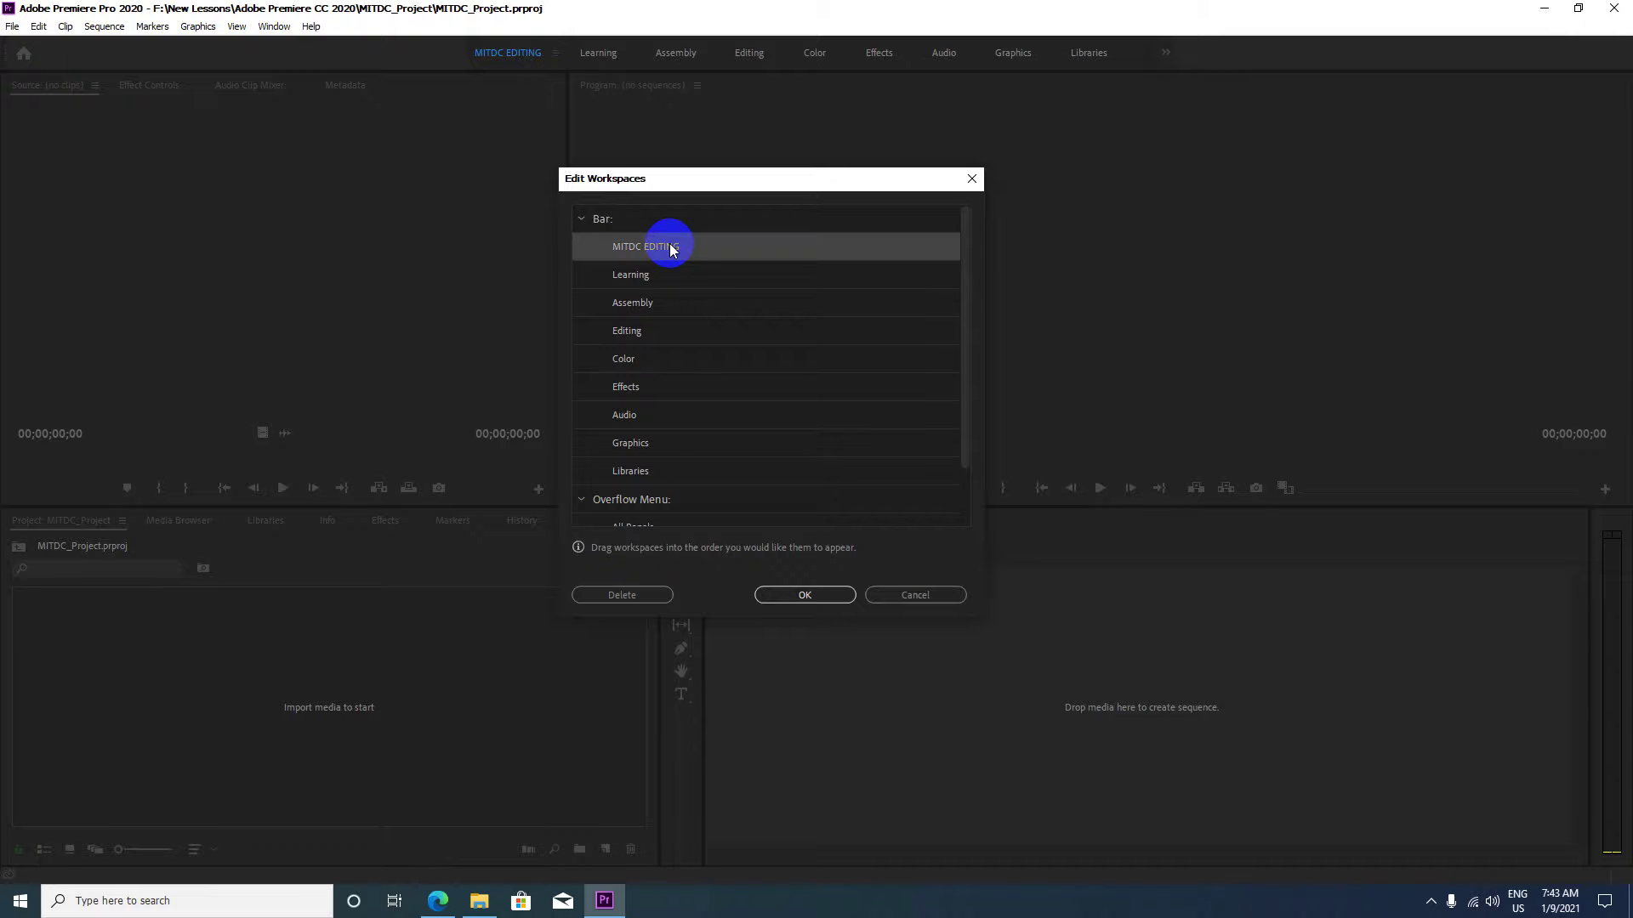
left_click(655, 597)
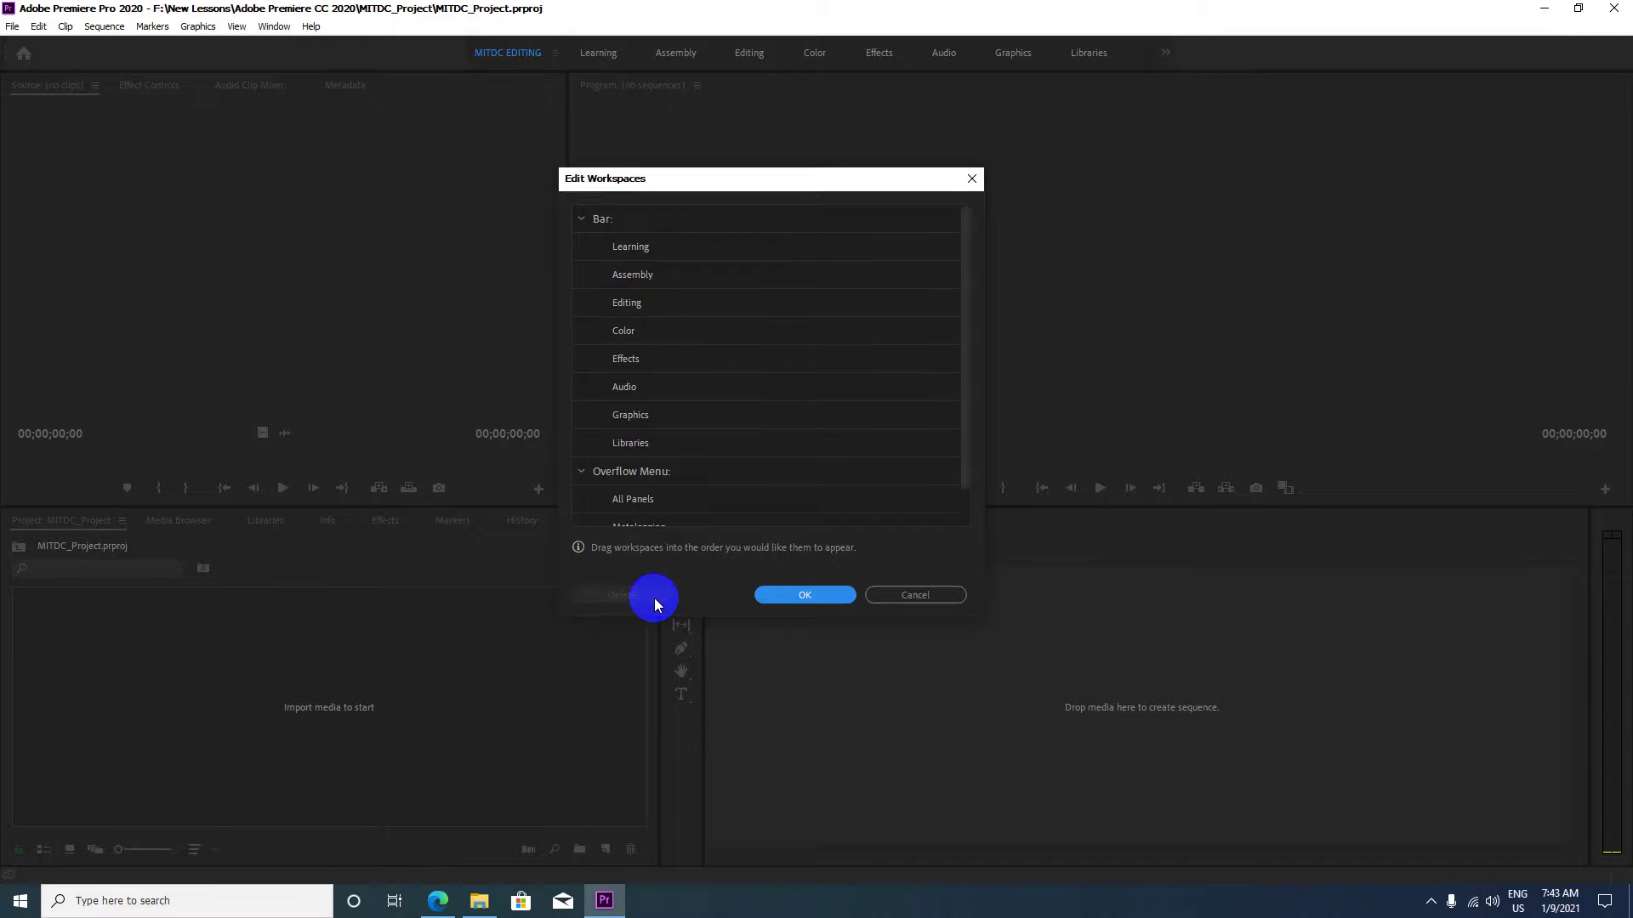
left_click(785, 597)
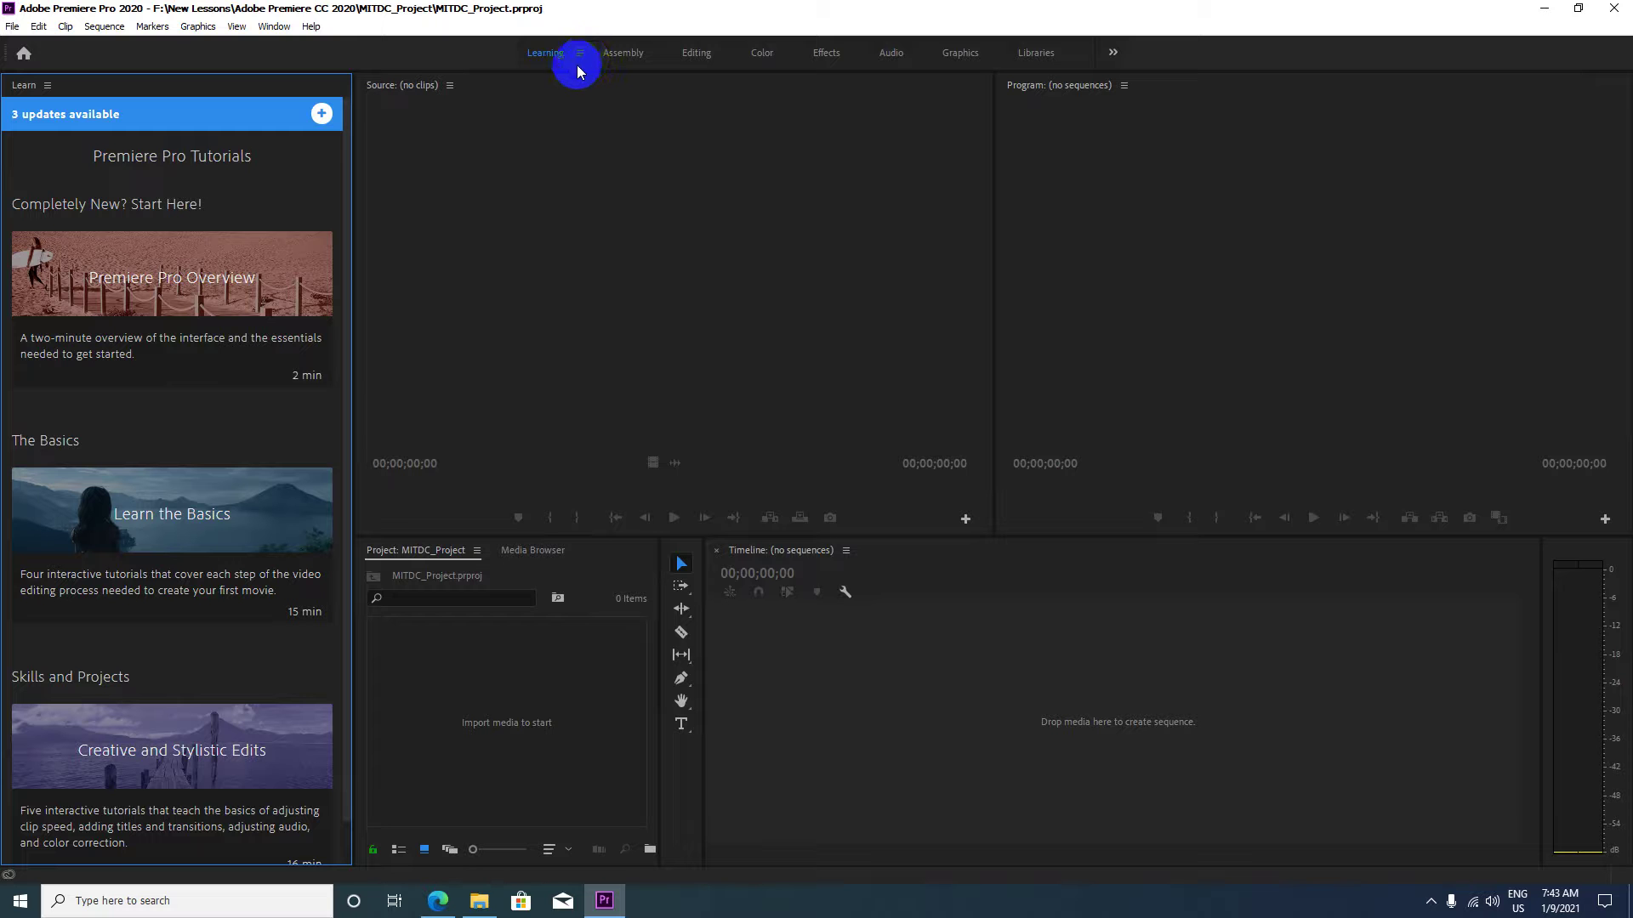
mouse_move(91, 285)
scroll(90, 280, "down", 1)
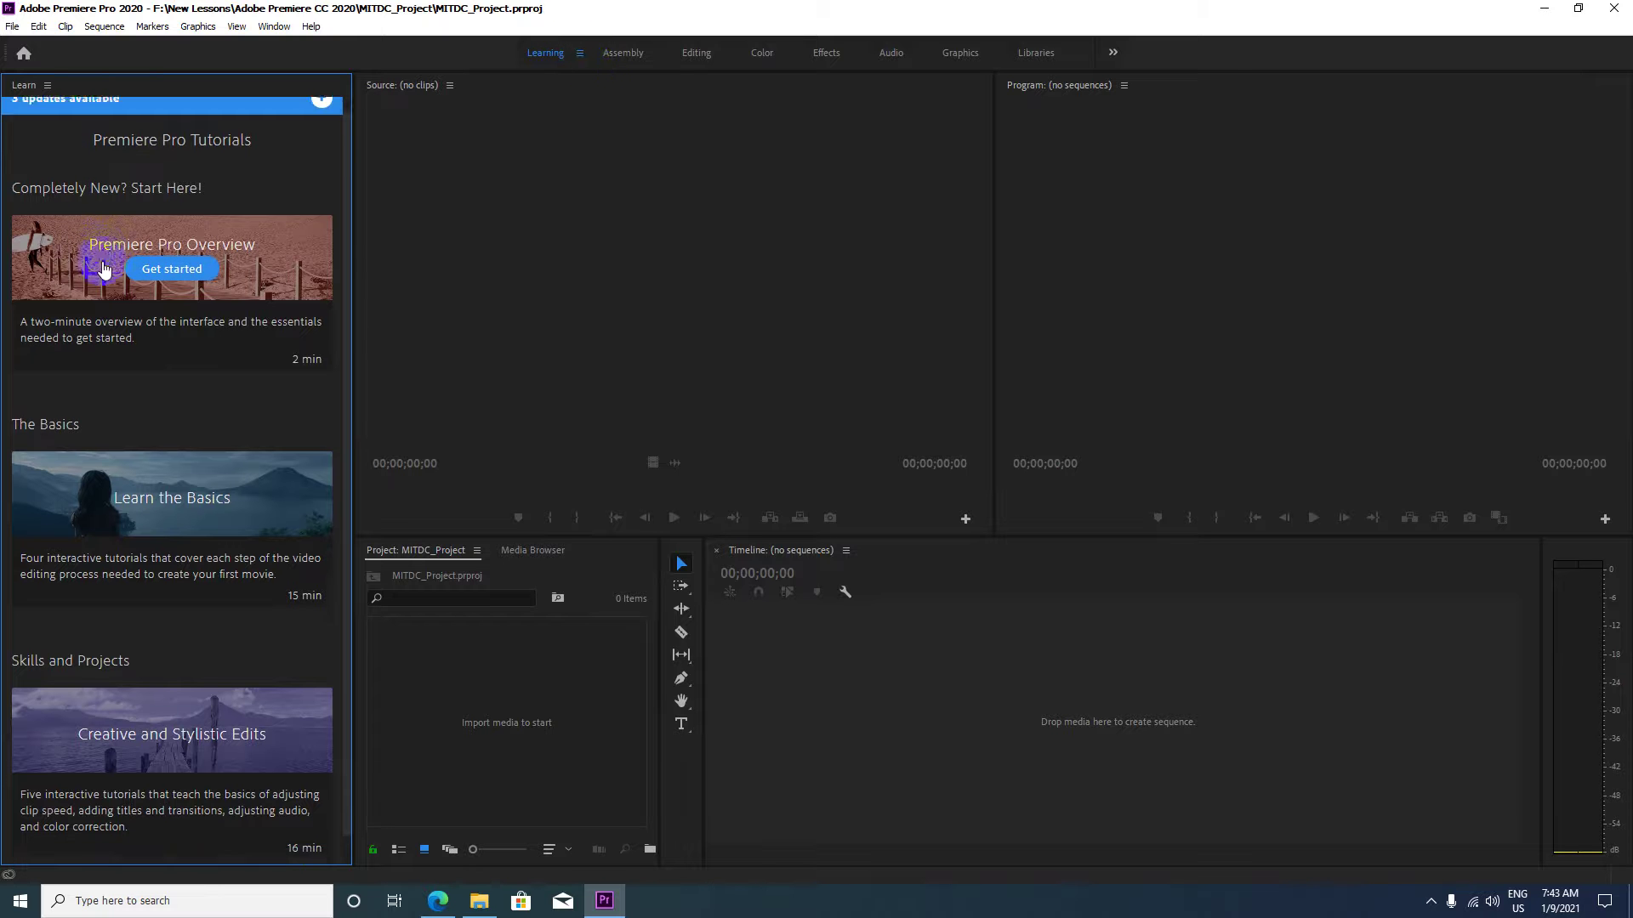
mouse_move(106, 464)
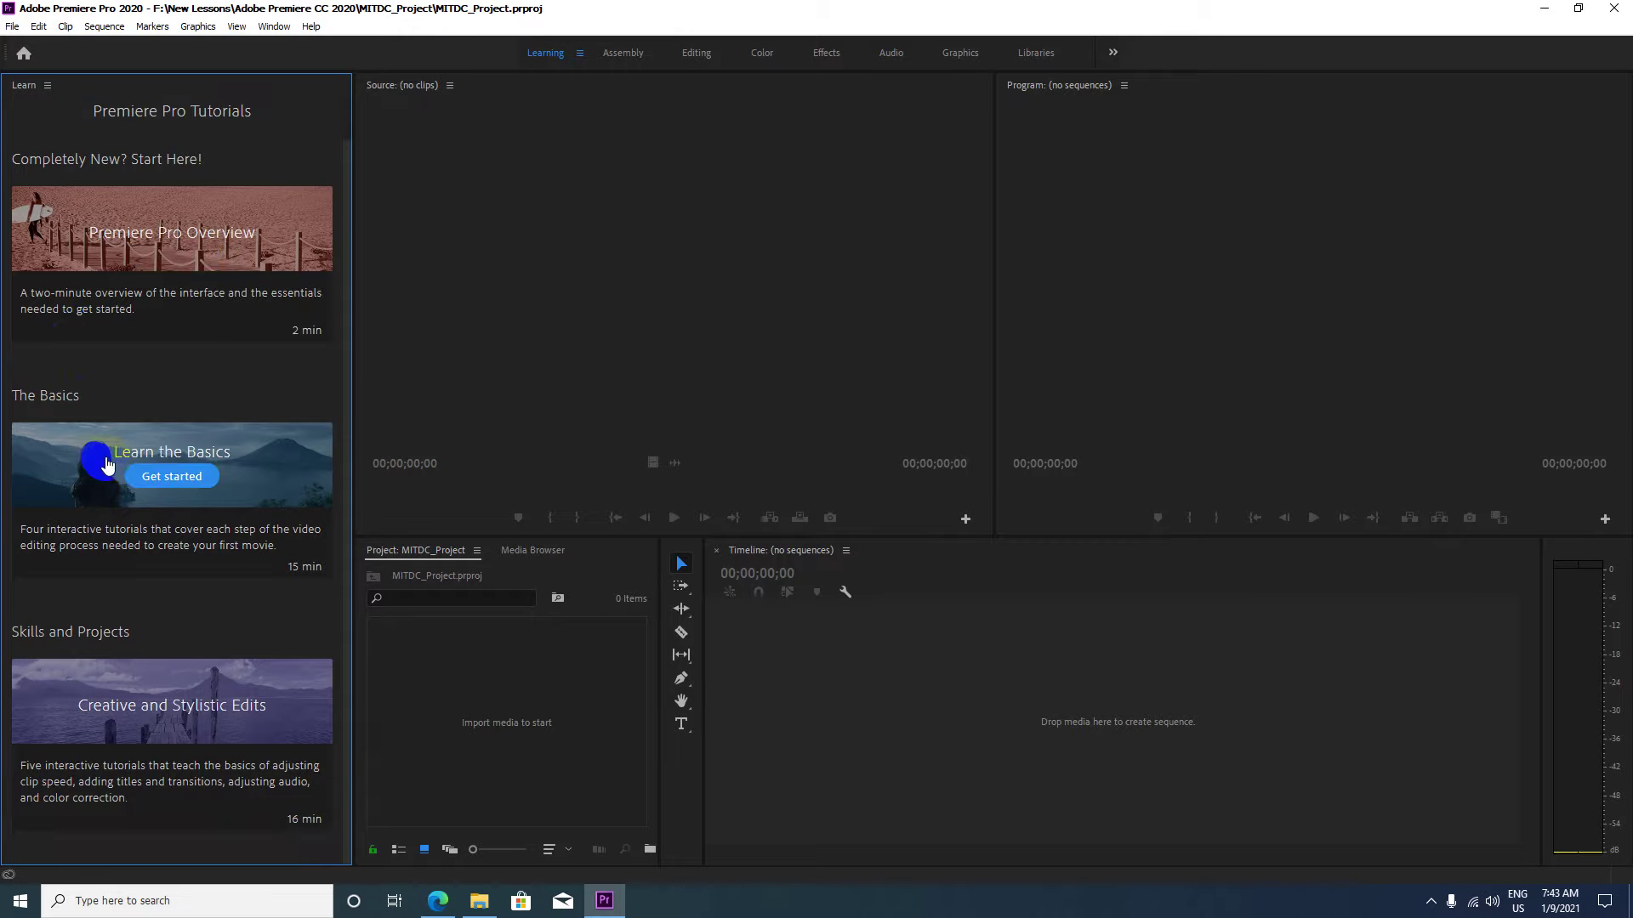
scroll(162, 569, "up", 1)
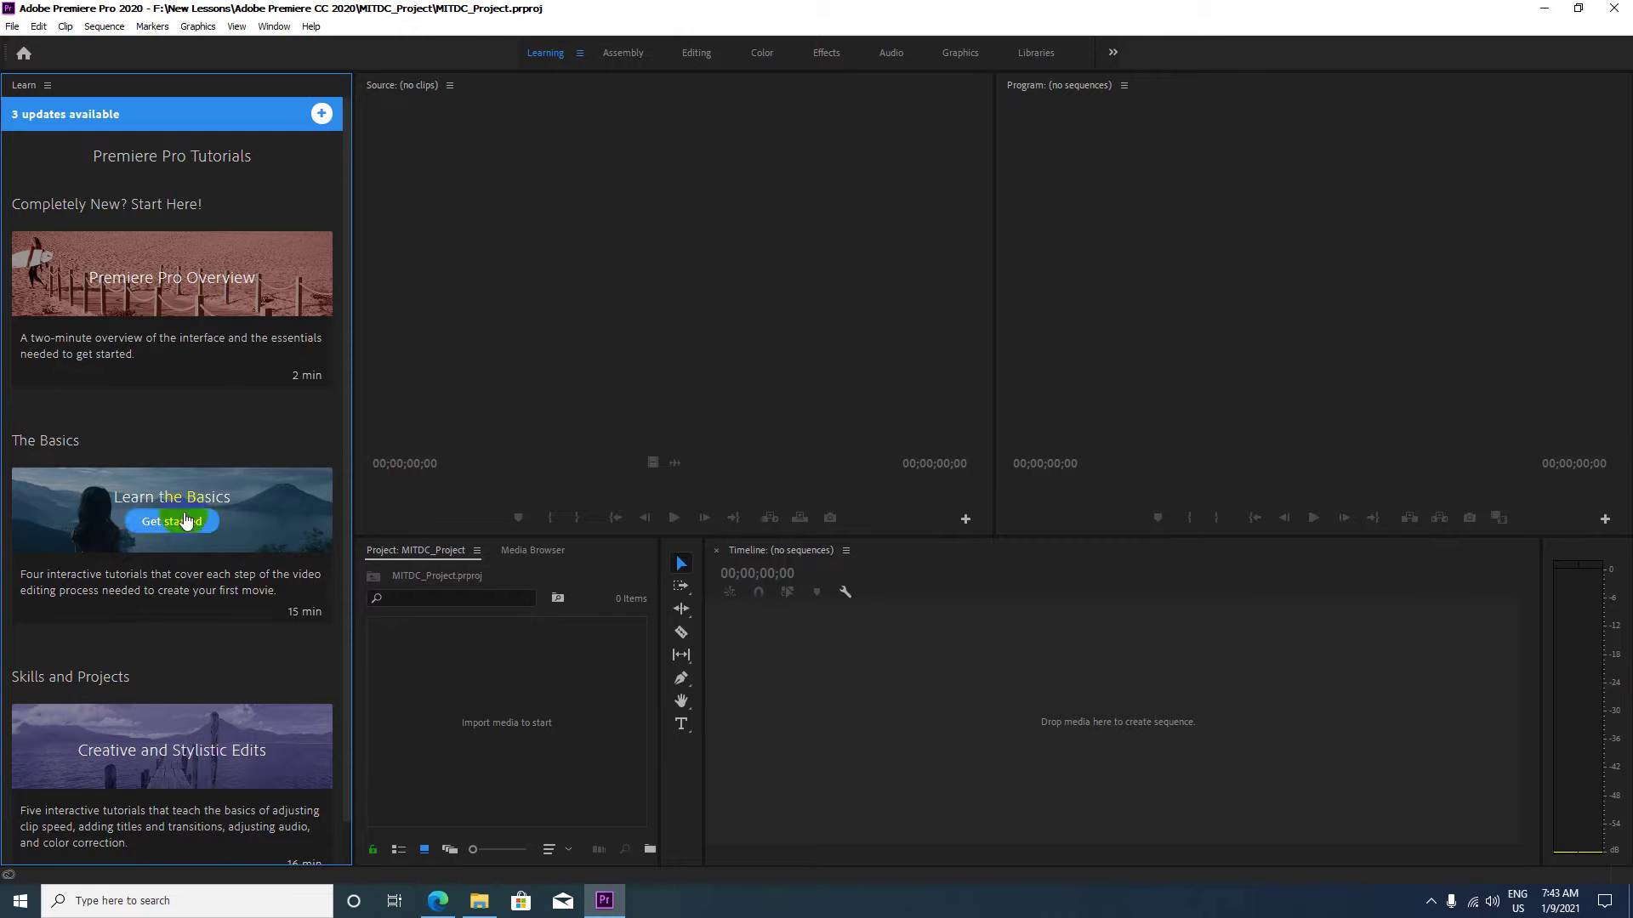
scroll(166, 519, "down", 1)
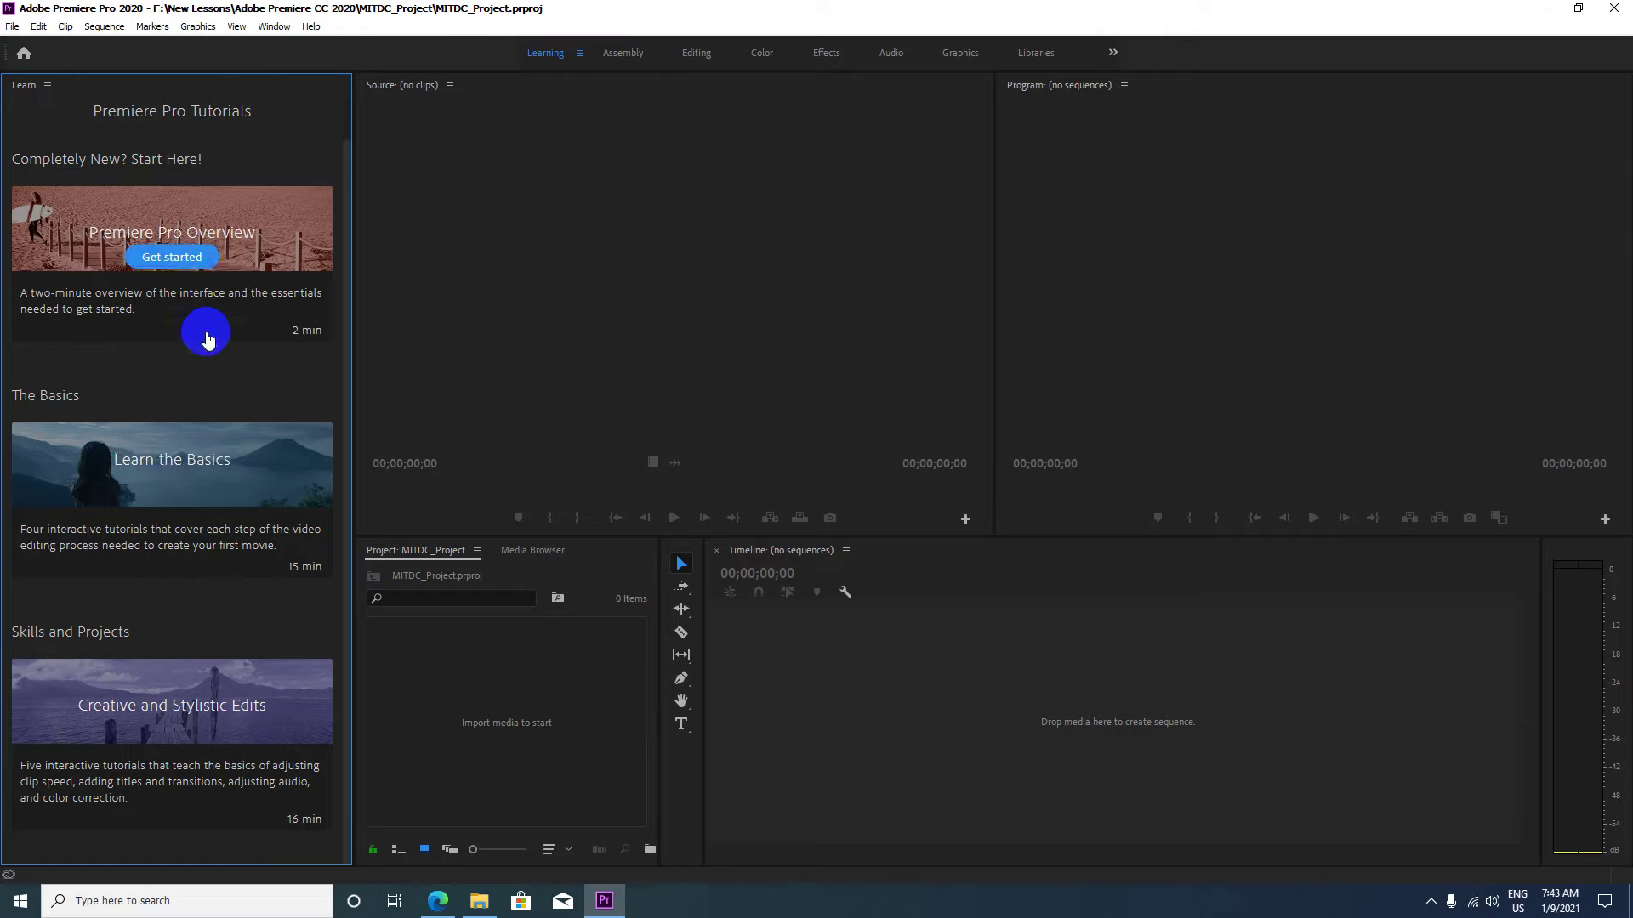
mouse_move(161, 427)
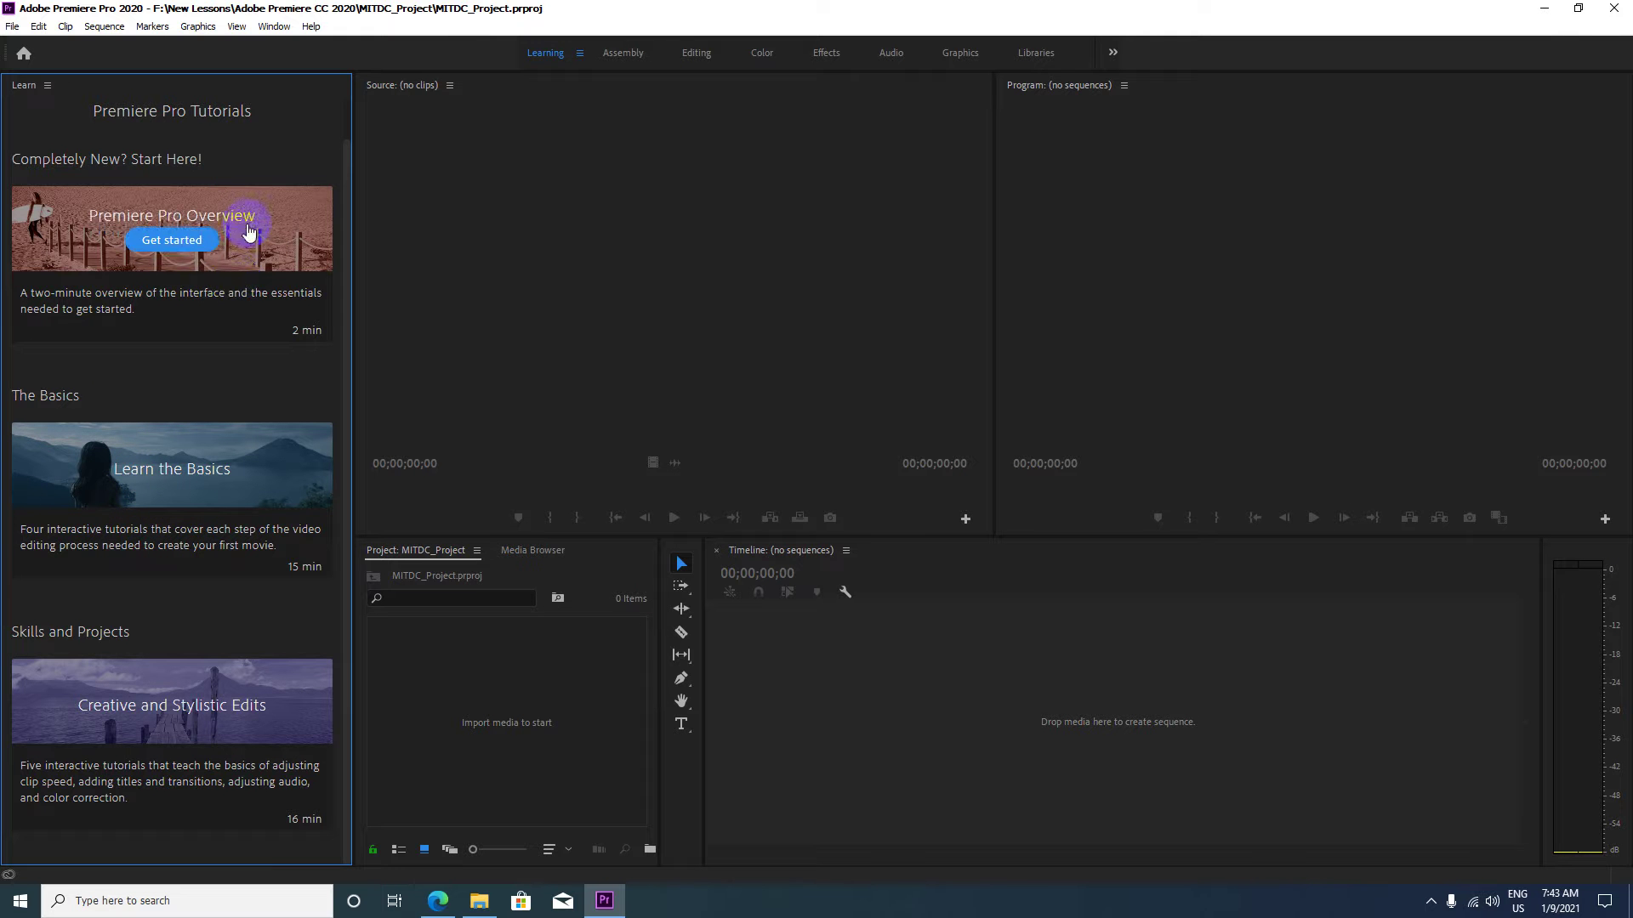
left_click(630, 58)
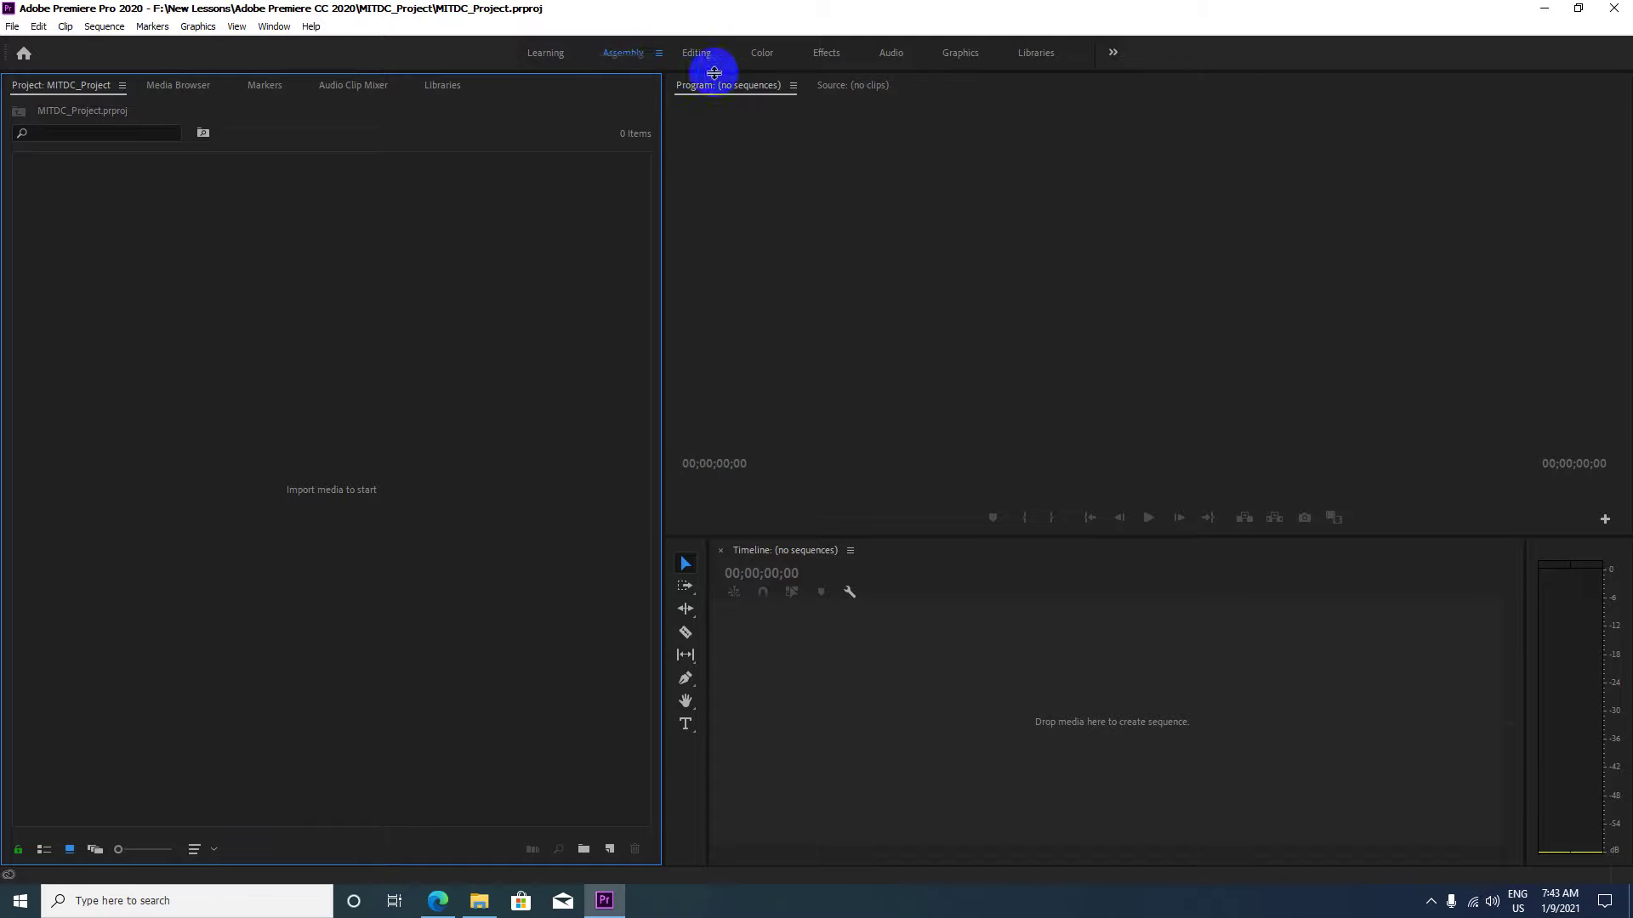
left_click(695, 53)
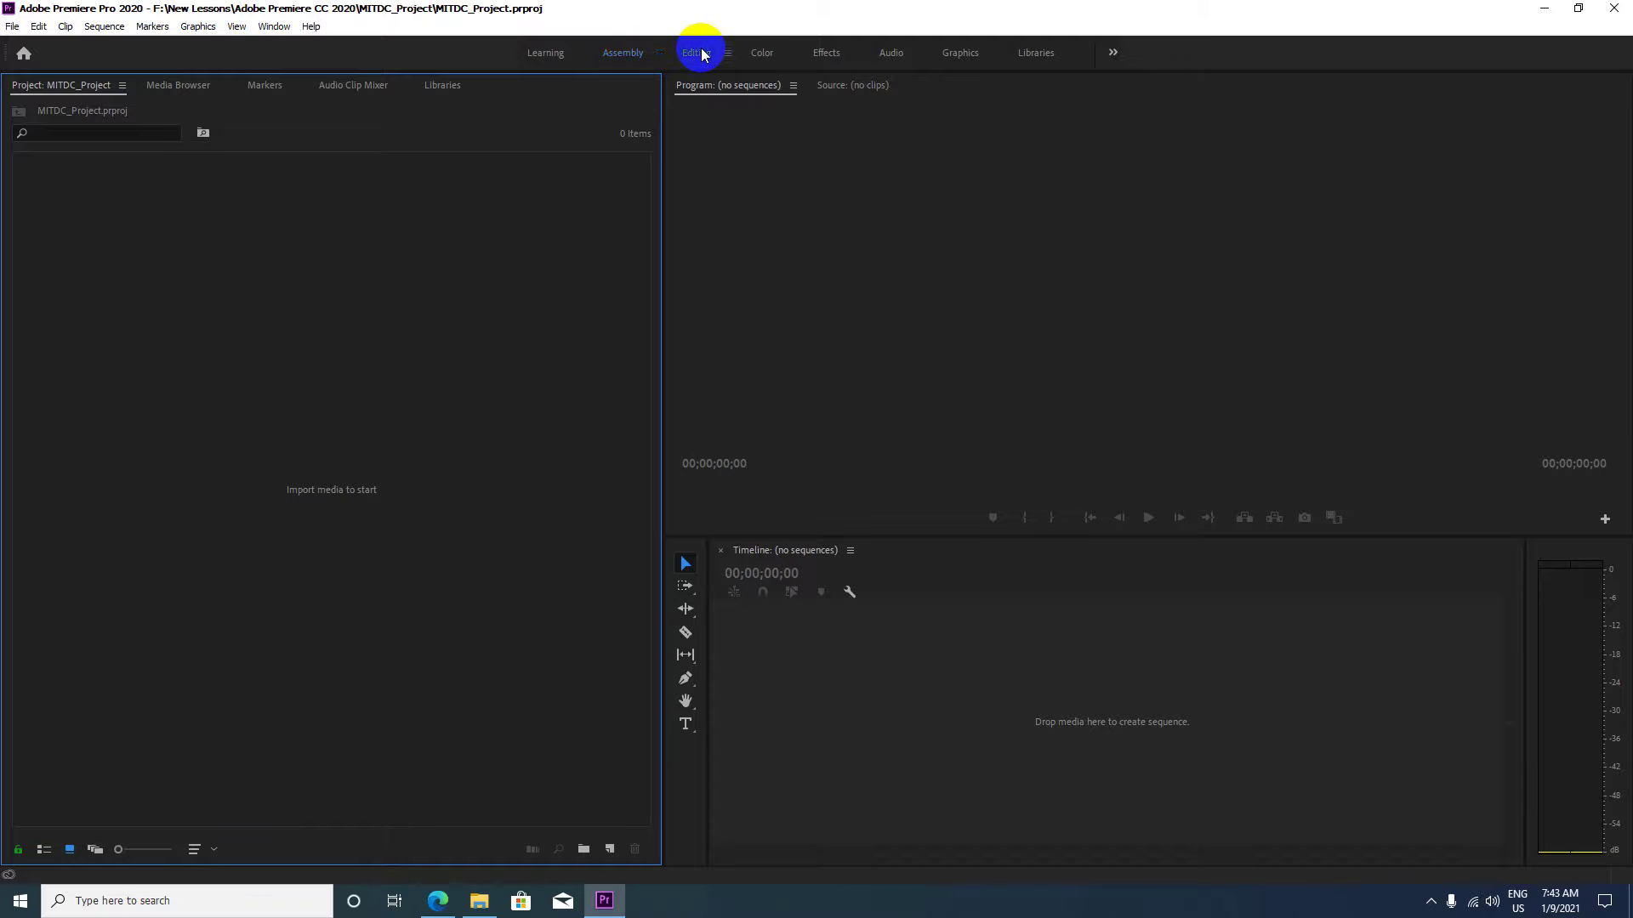
left_click(760, 55)
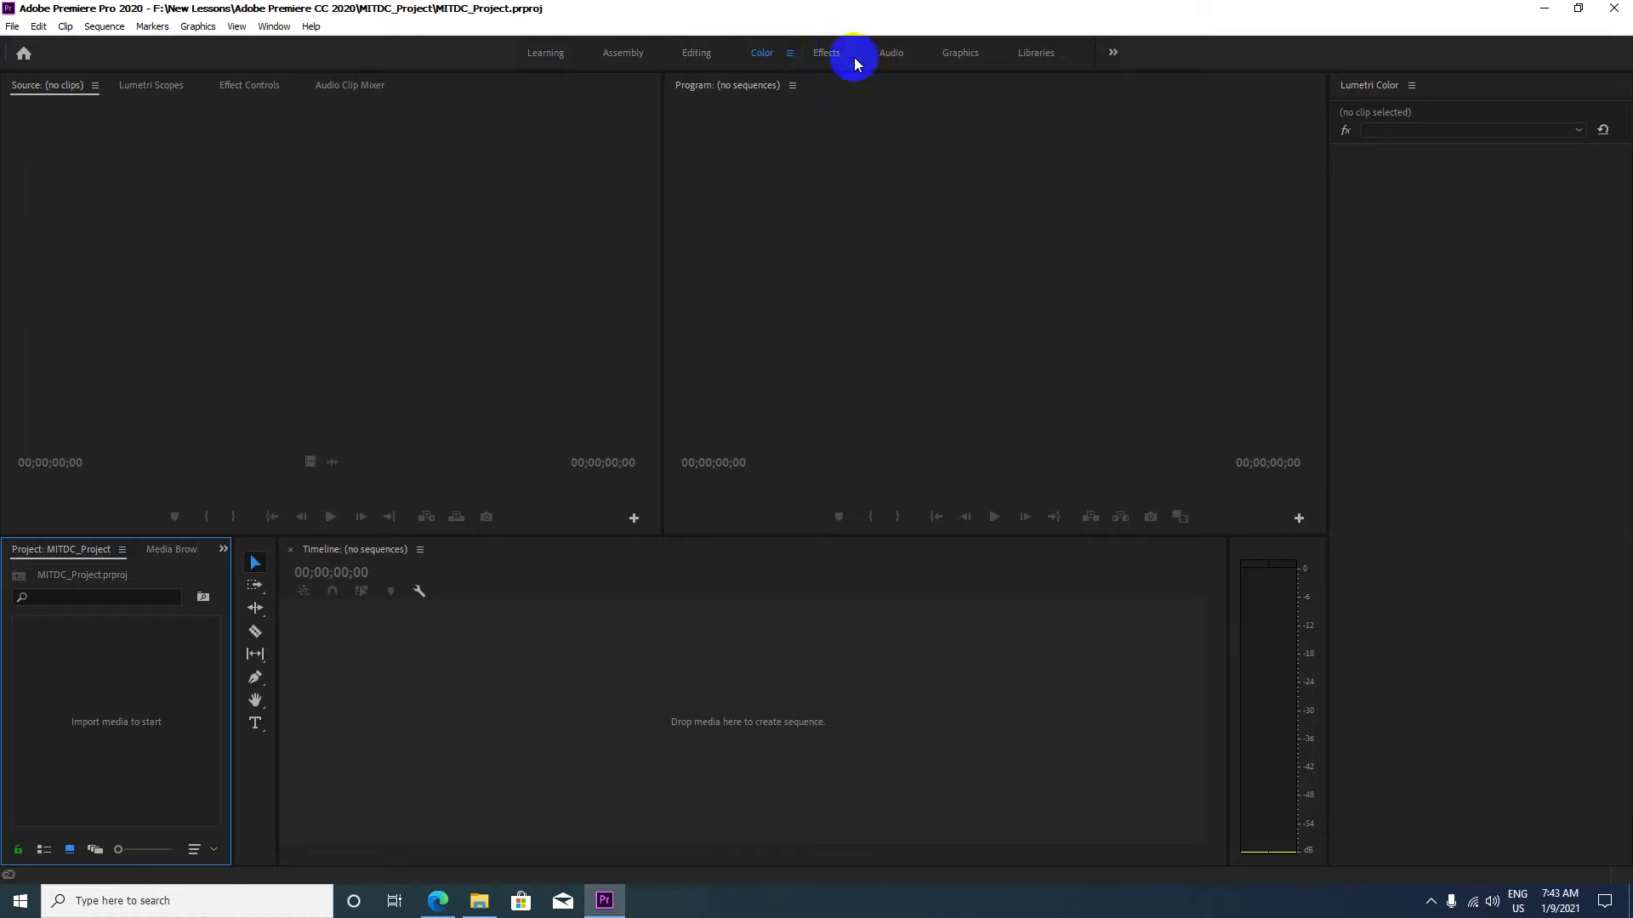
left_click(830, 54)
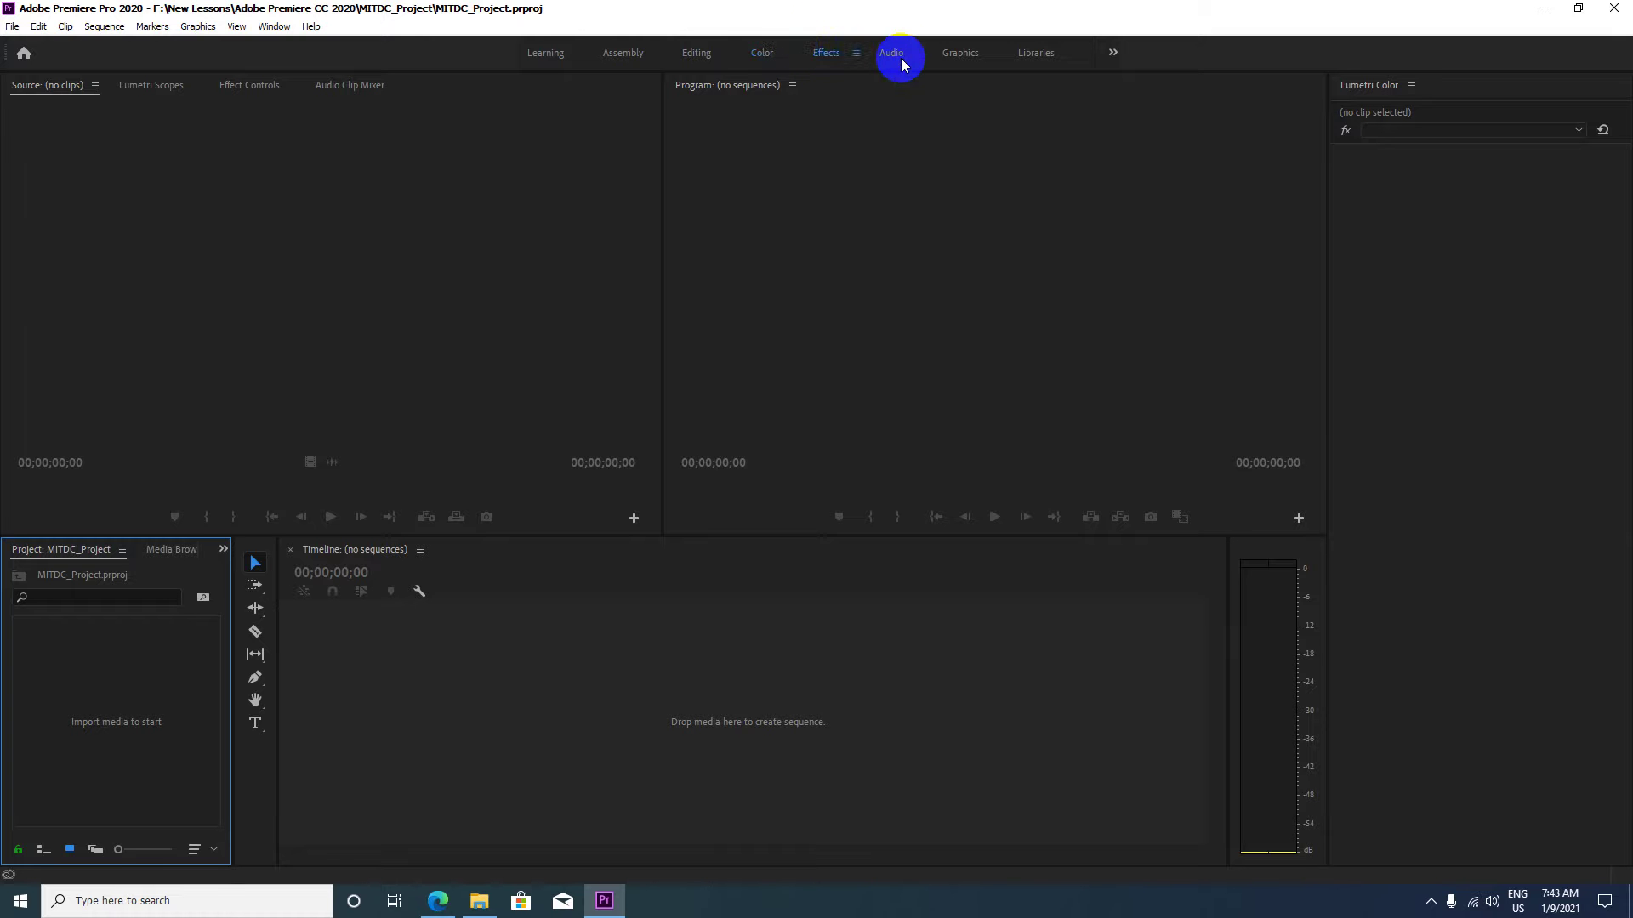
left_click(903, 57)
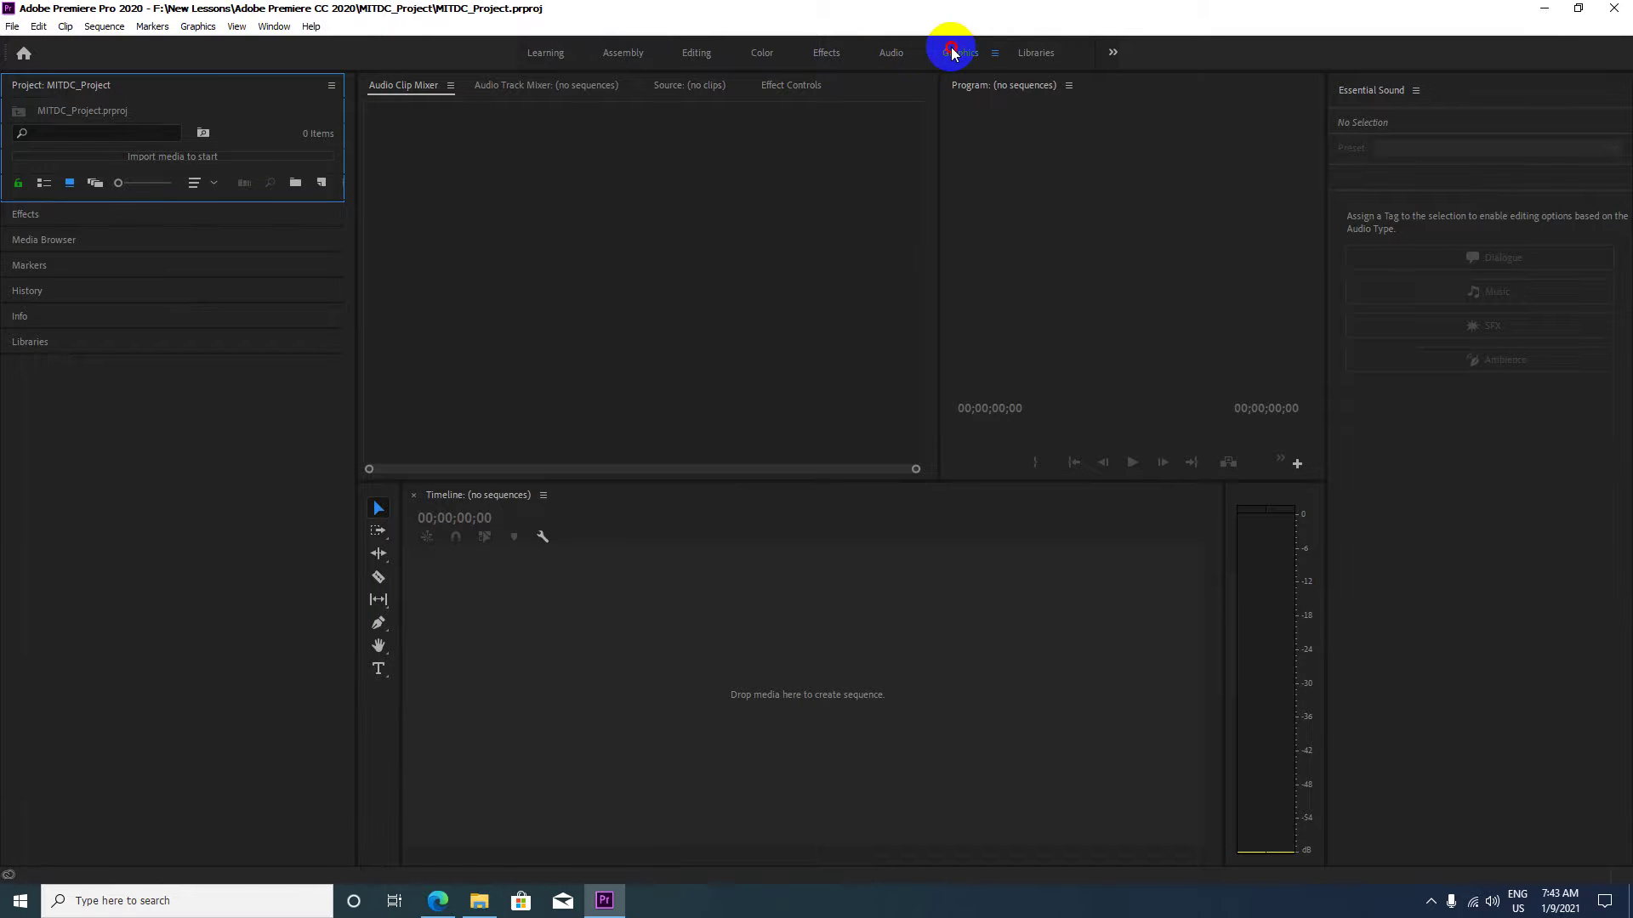
left_click(952, 55)
left_click(1032, 53)
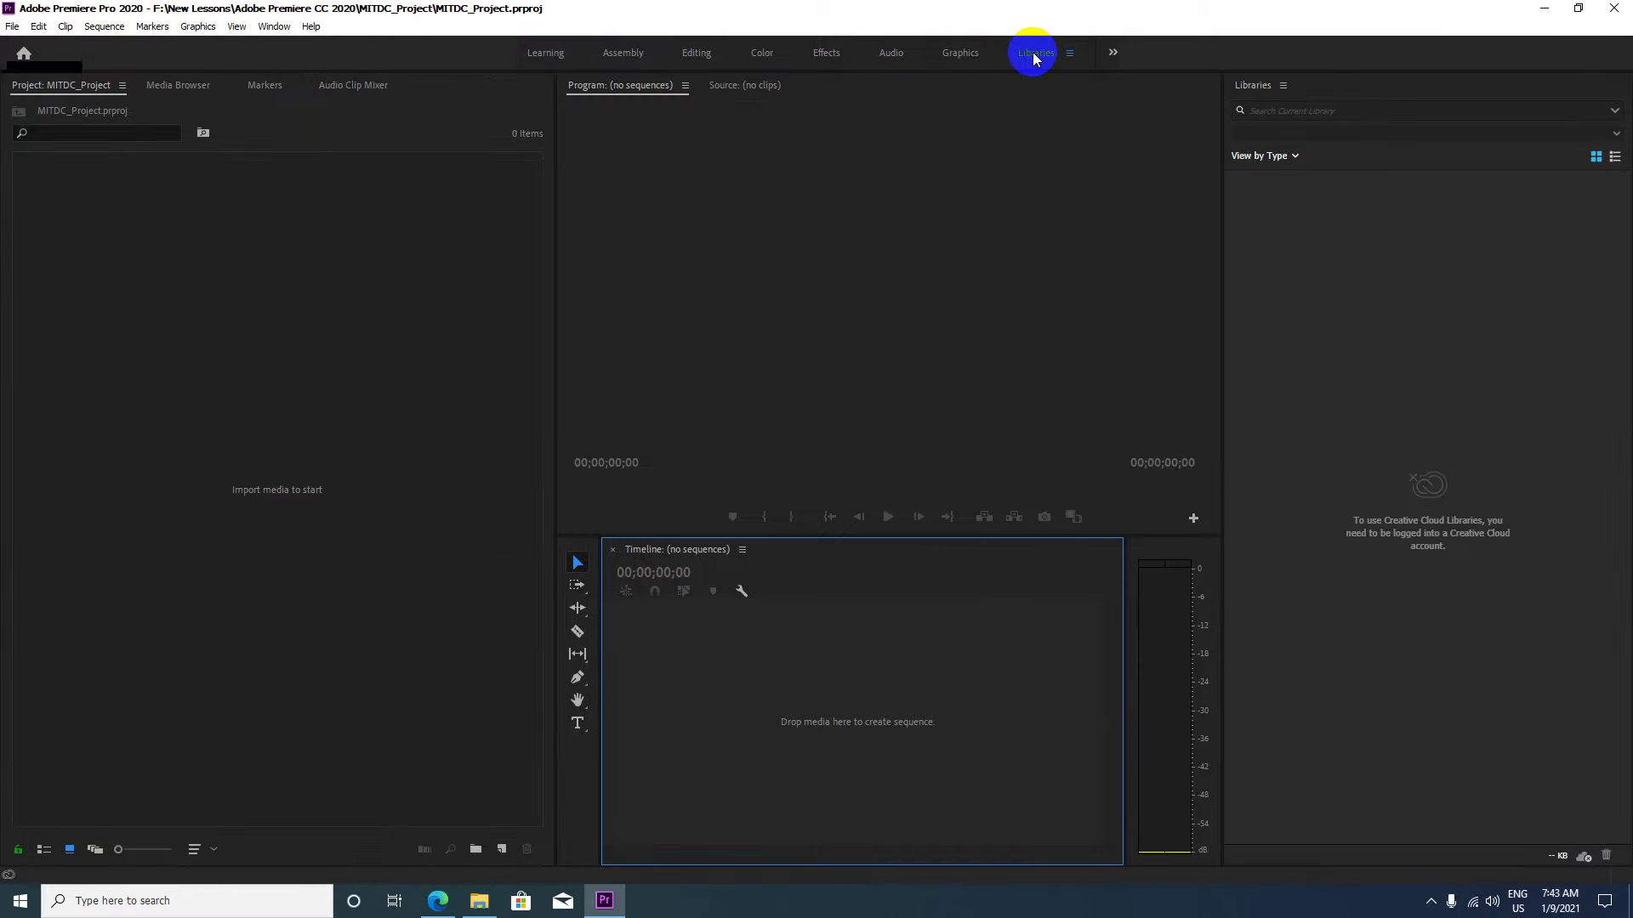
left_click(1112, 56)
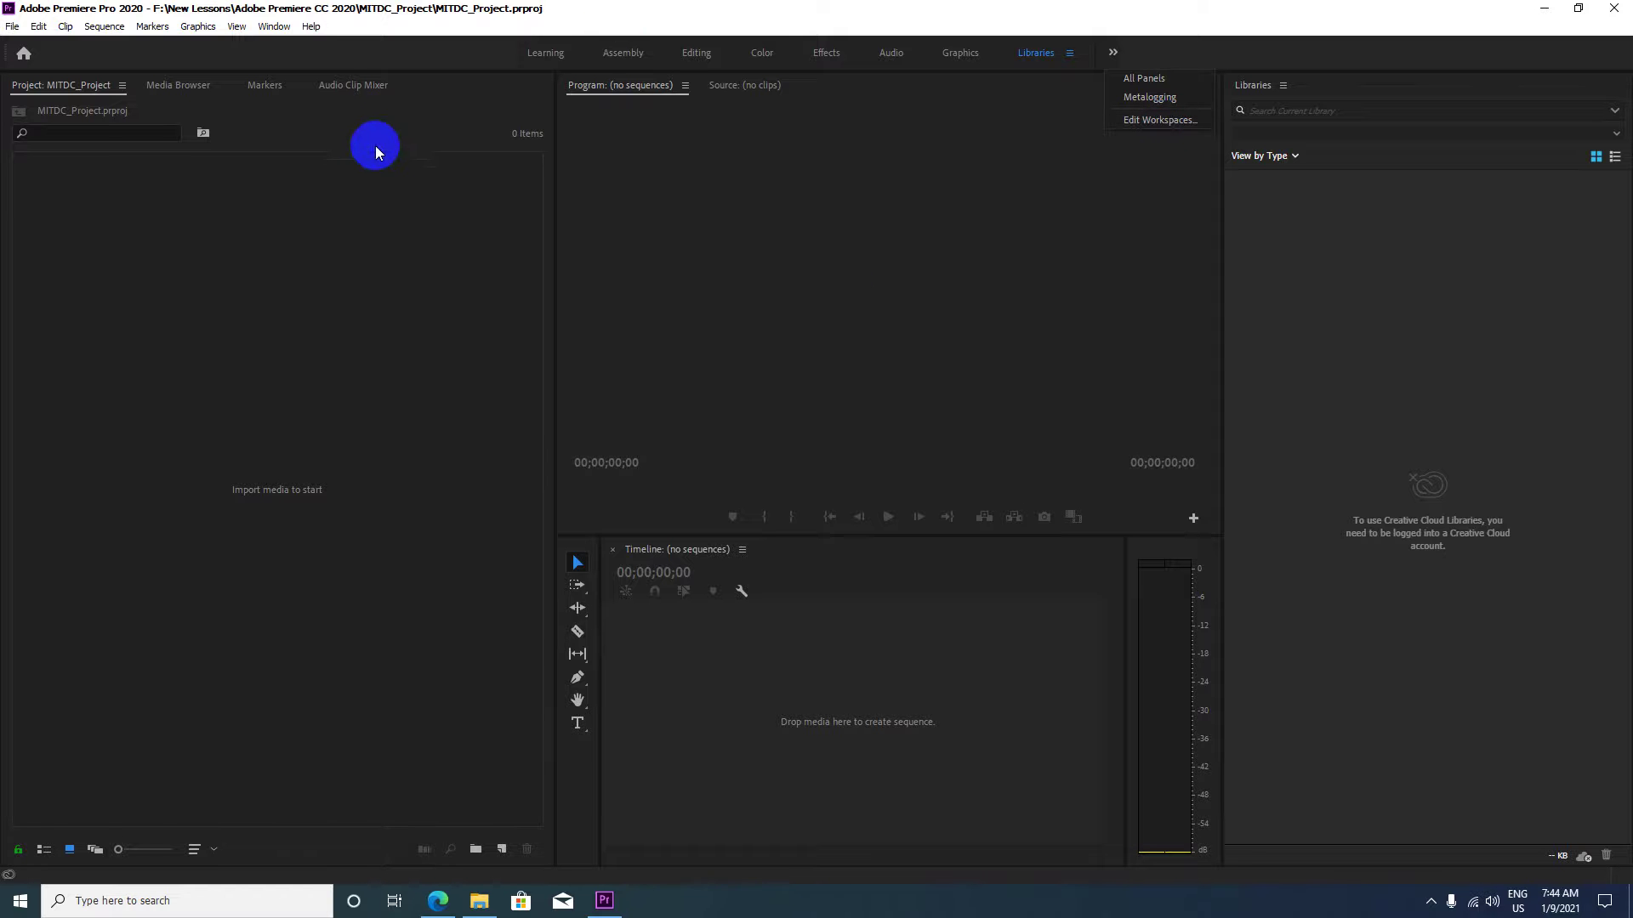
left_click(551, 52)
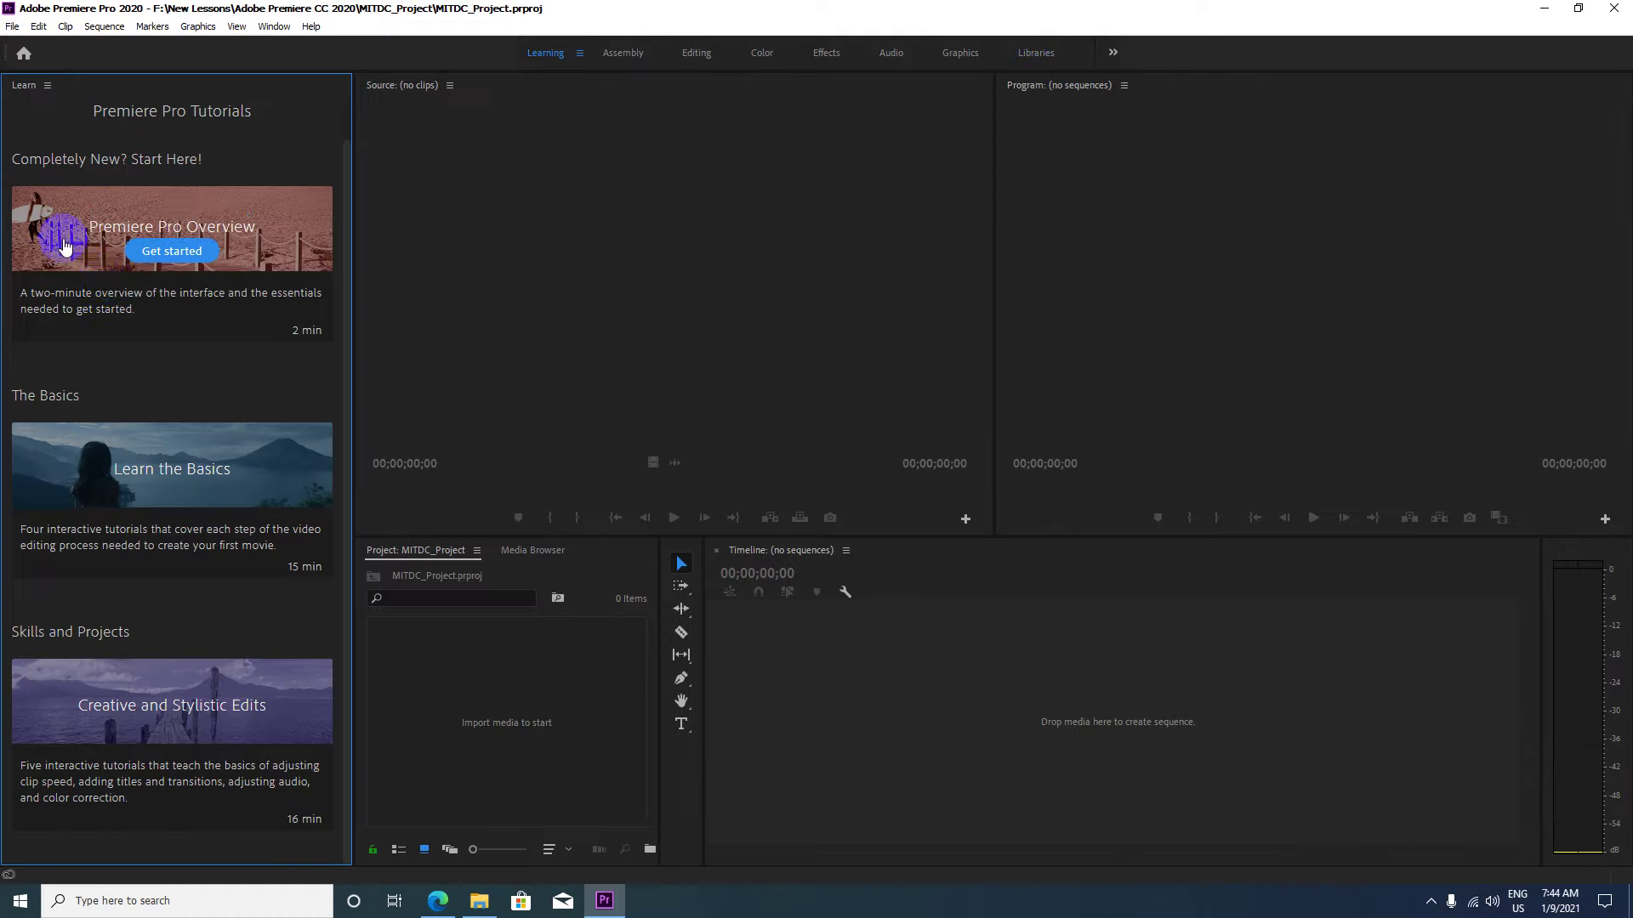
left_click(623, 52)
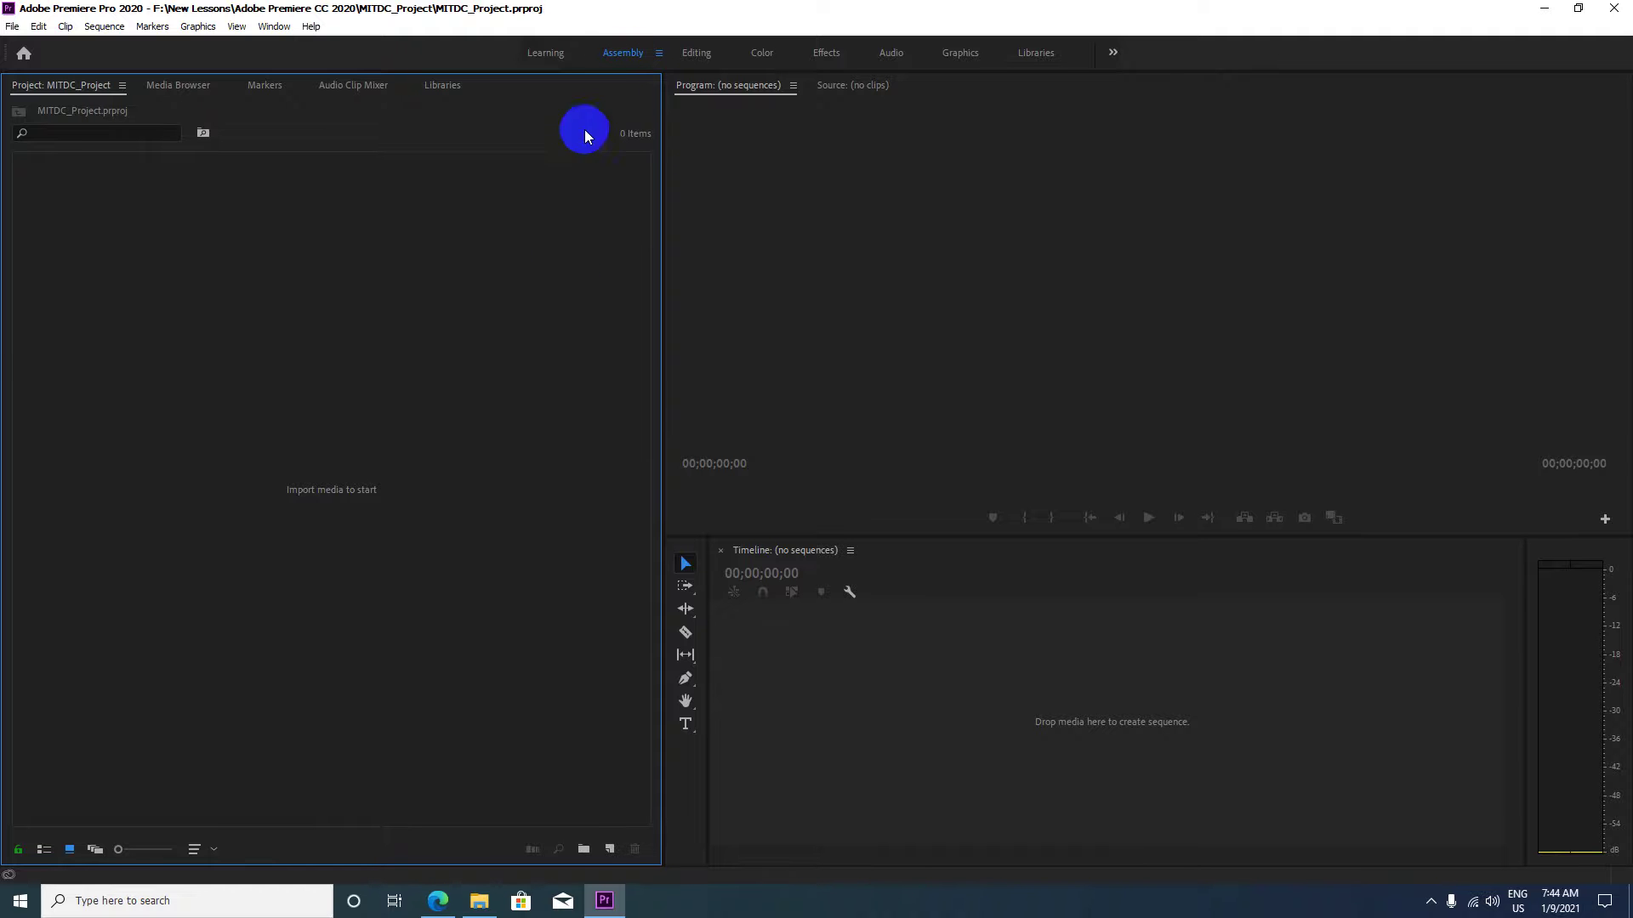
left_click(691, 57)
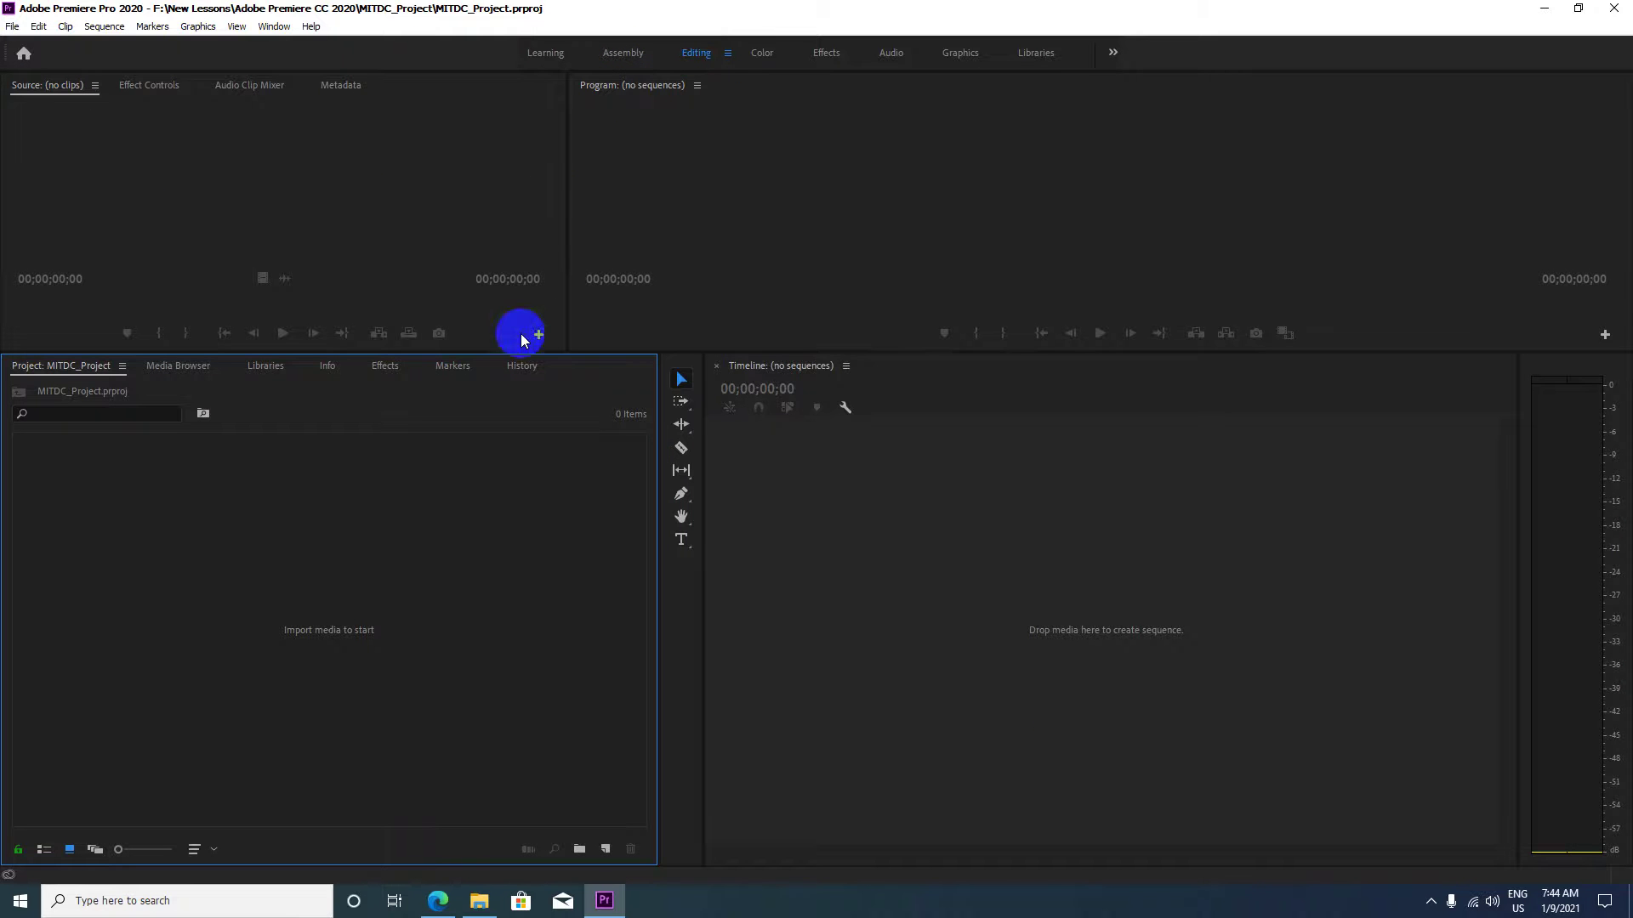
left_click(761, 56)
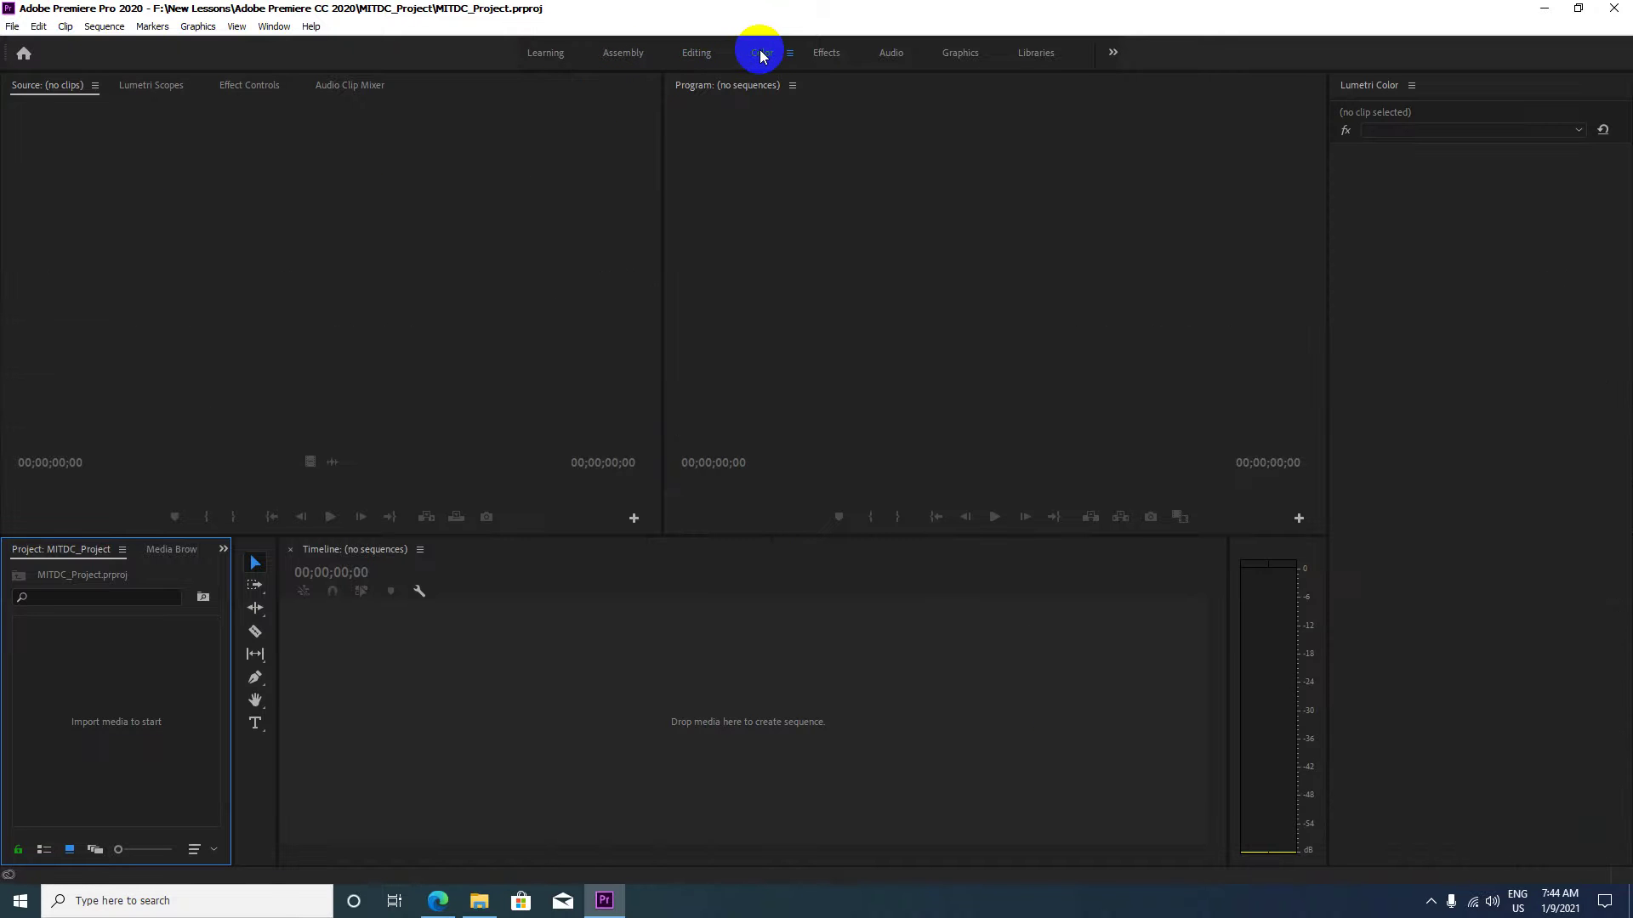
left_click(824, 58)
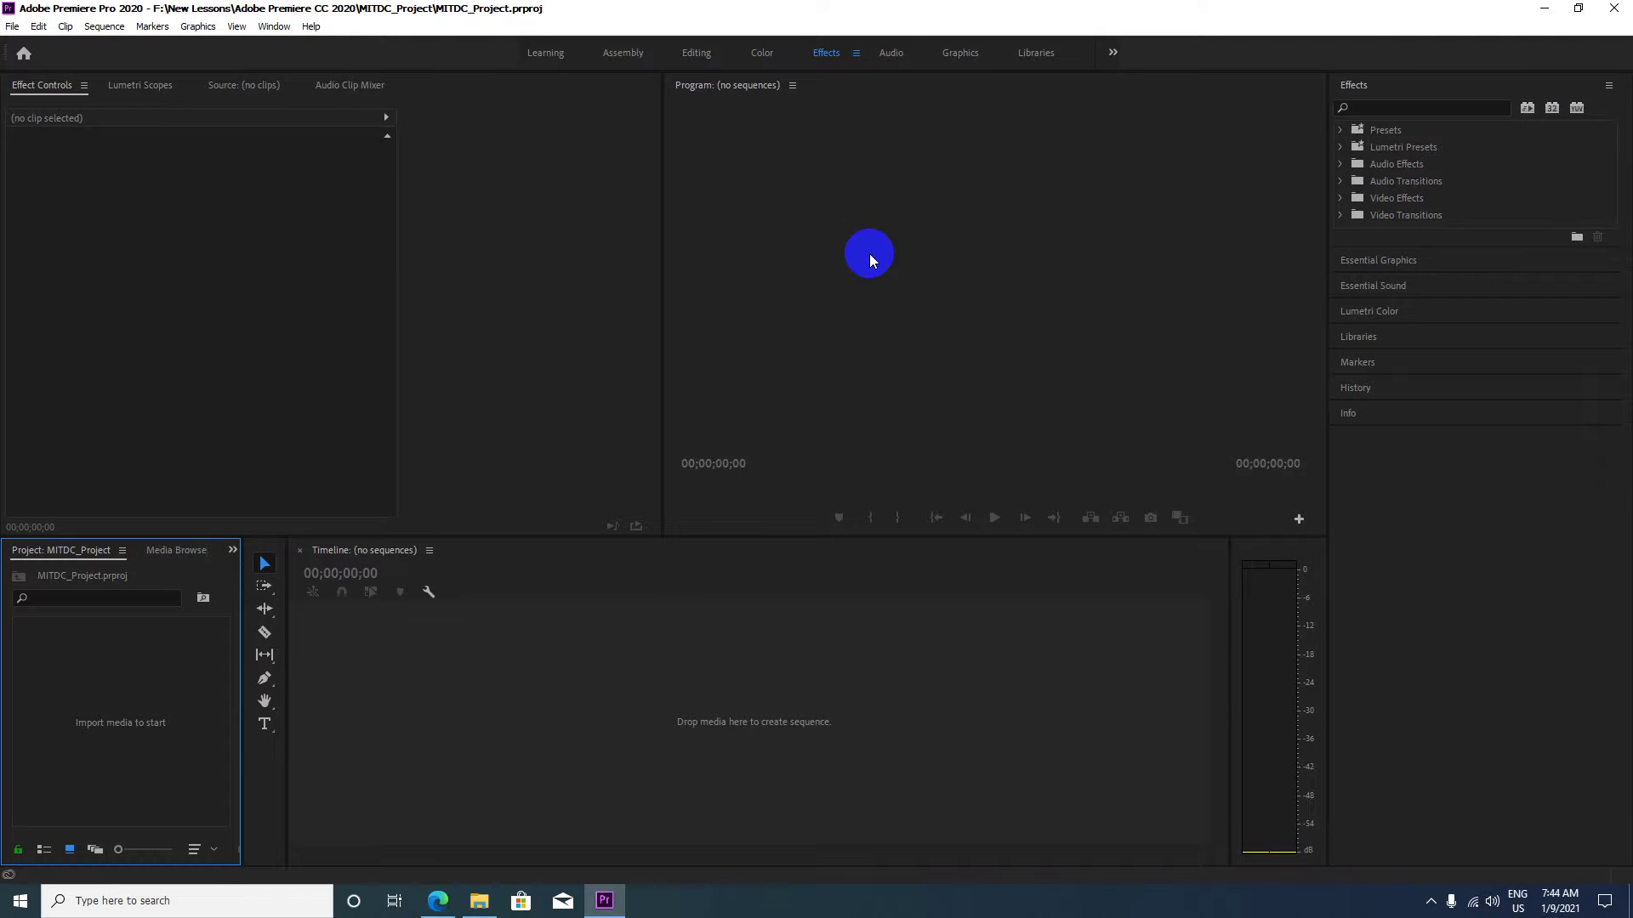
left_click(888, 49)
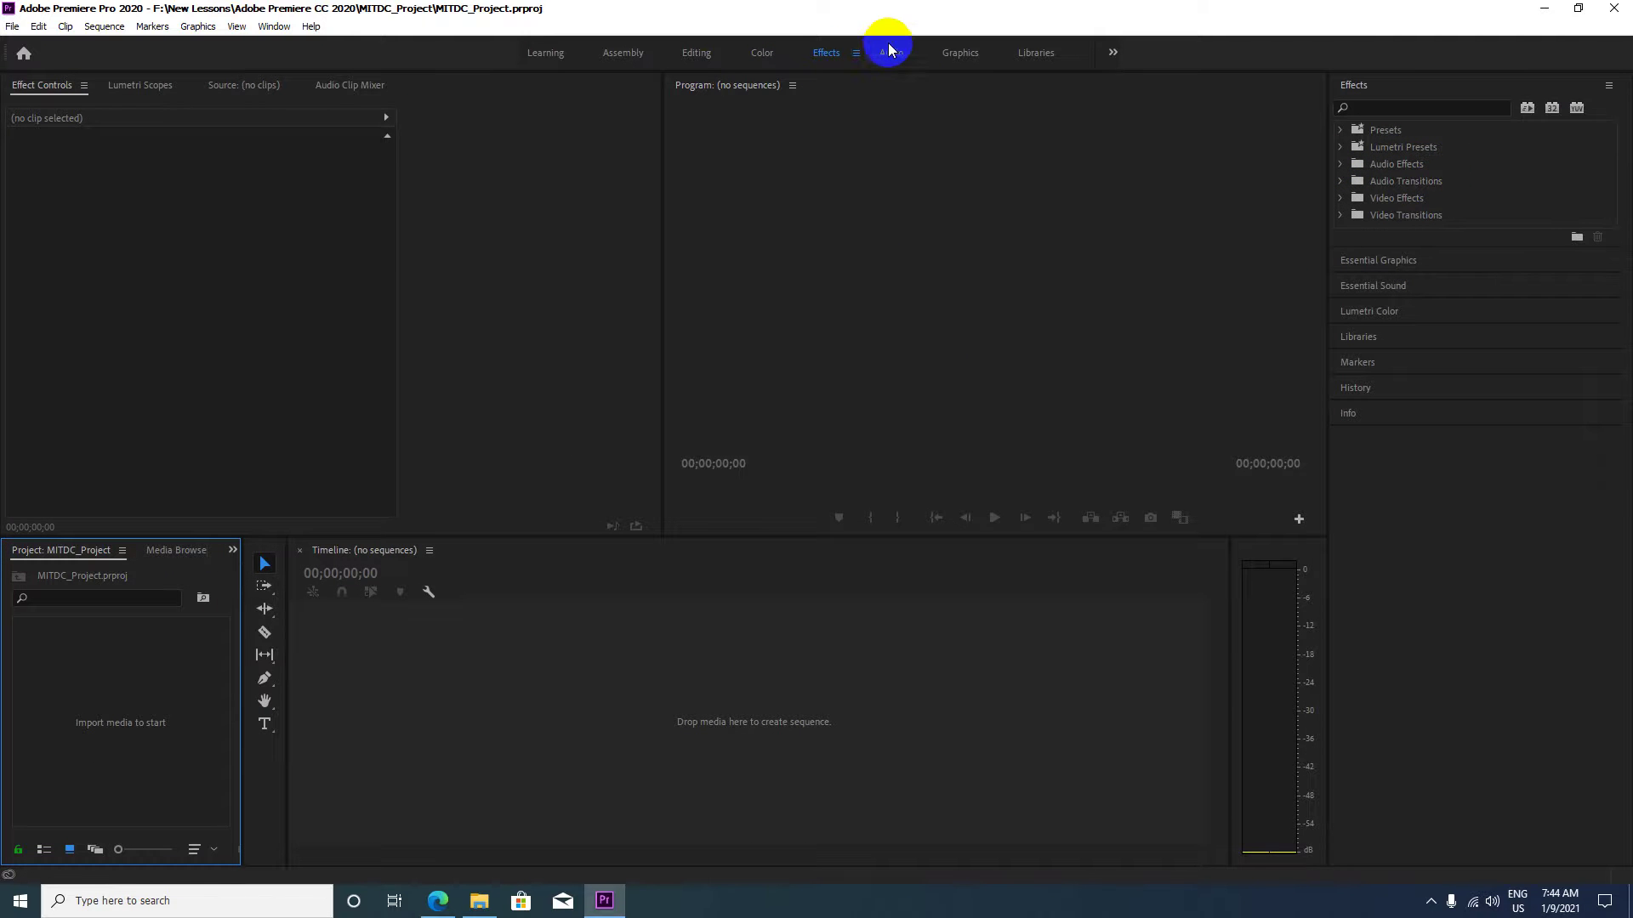
left_click(963, 52)
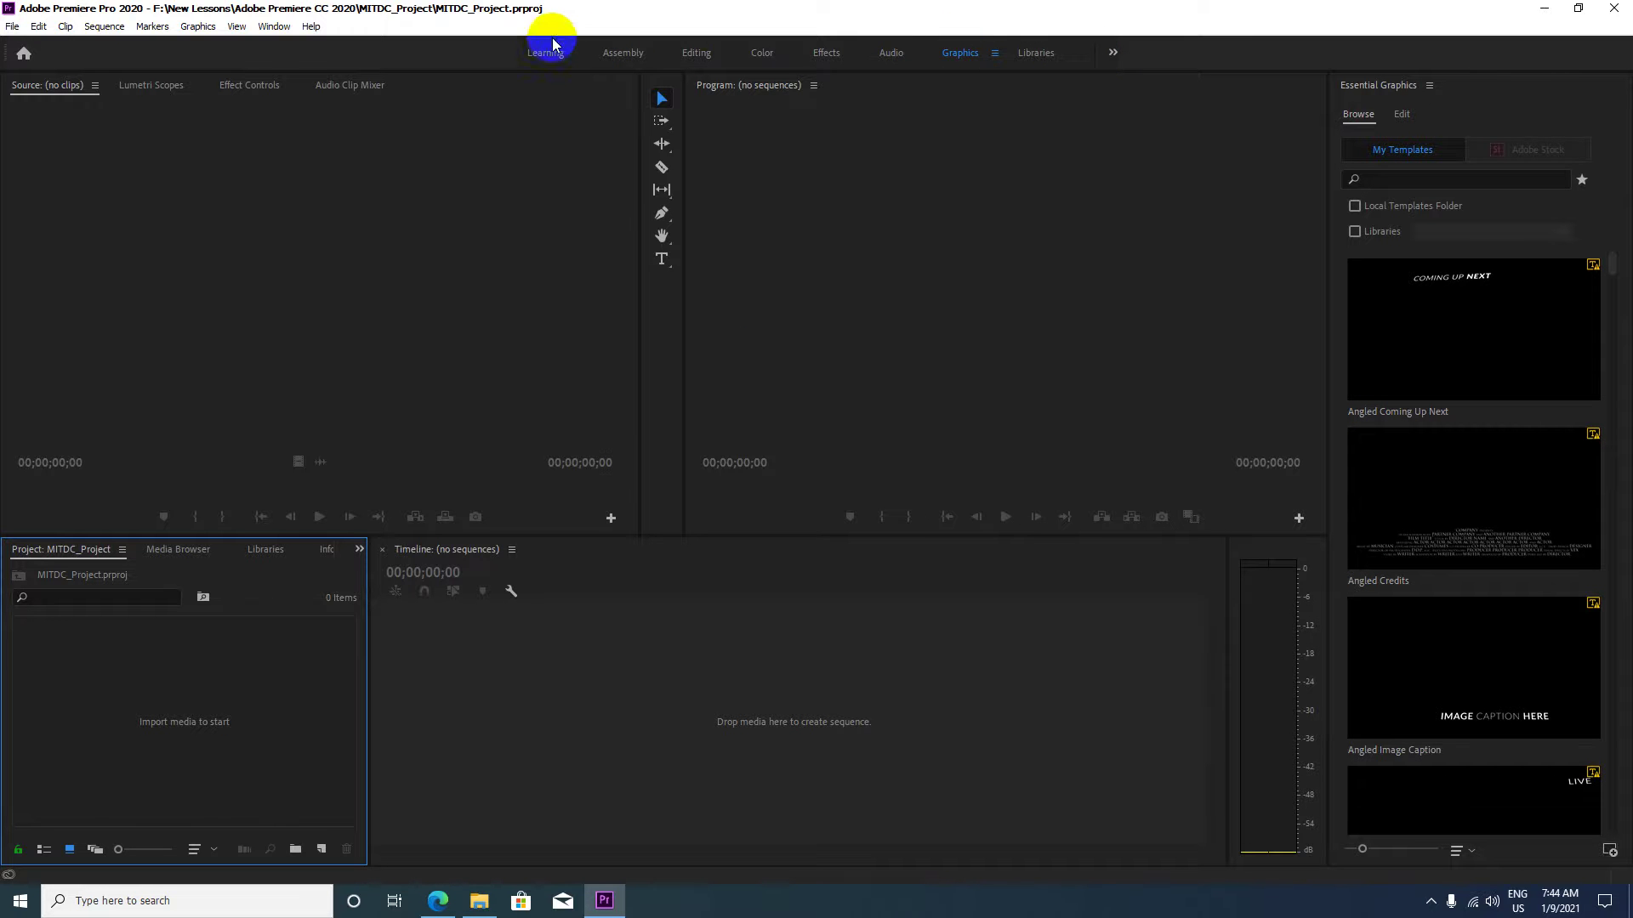
left_click(1035, 52)
left_click(959, 53)
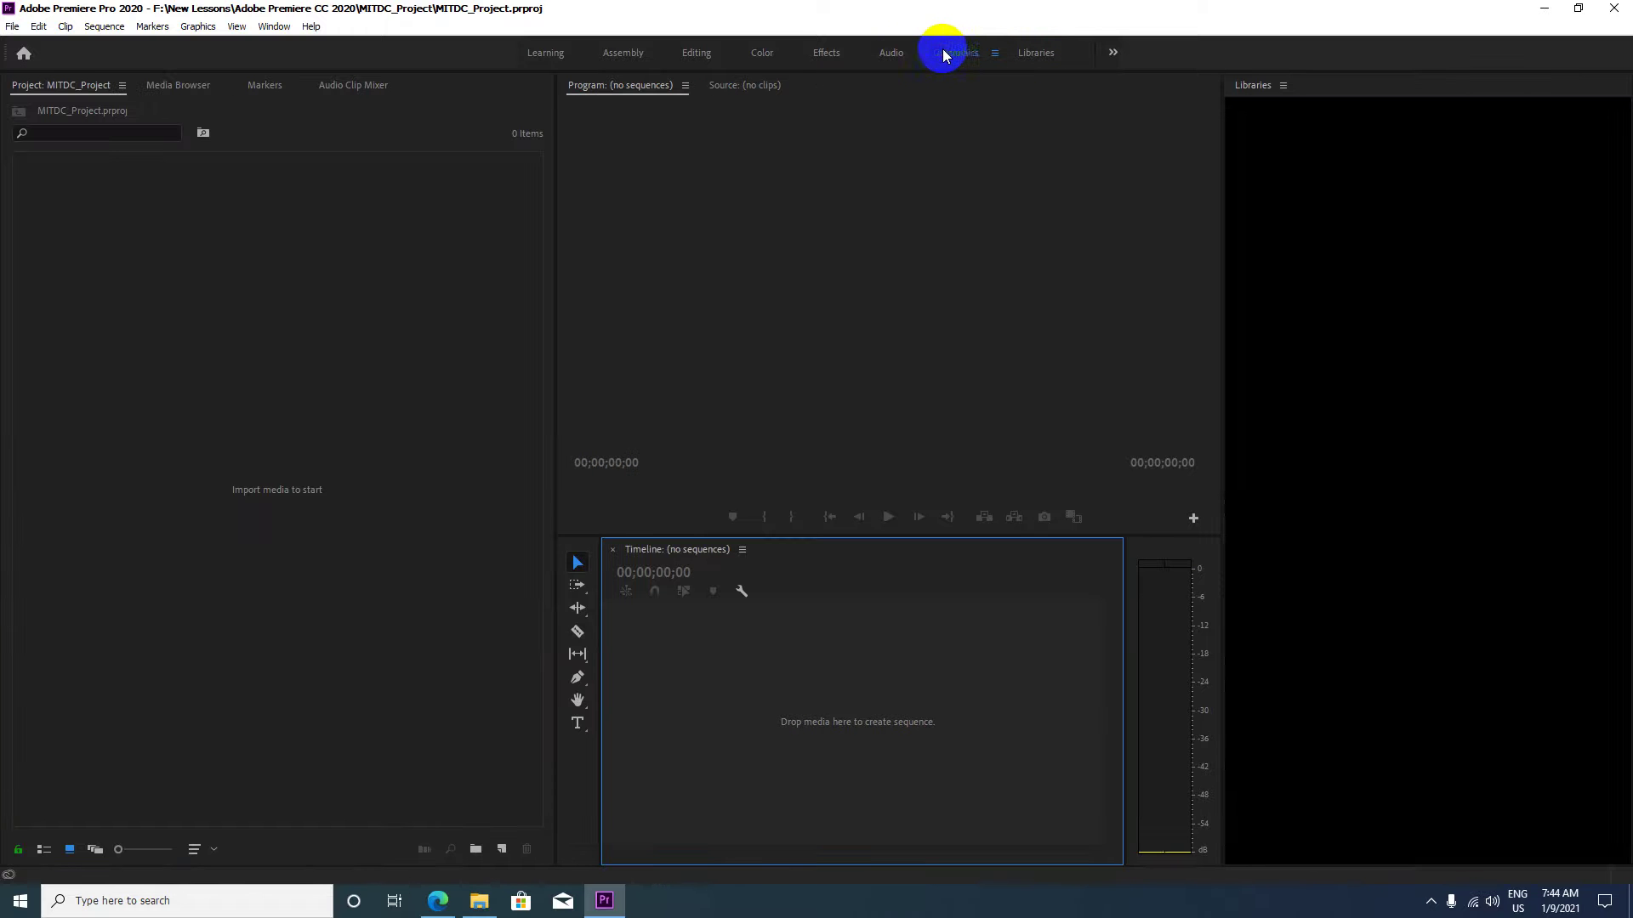
left_click(826, 53)
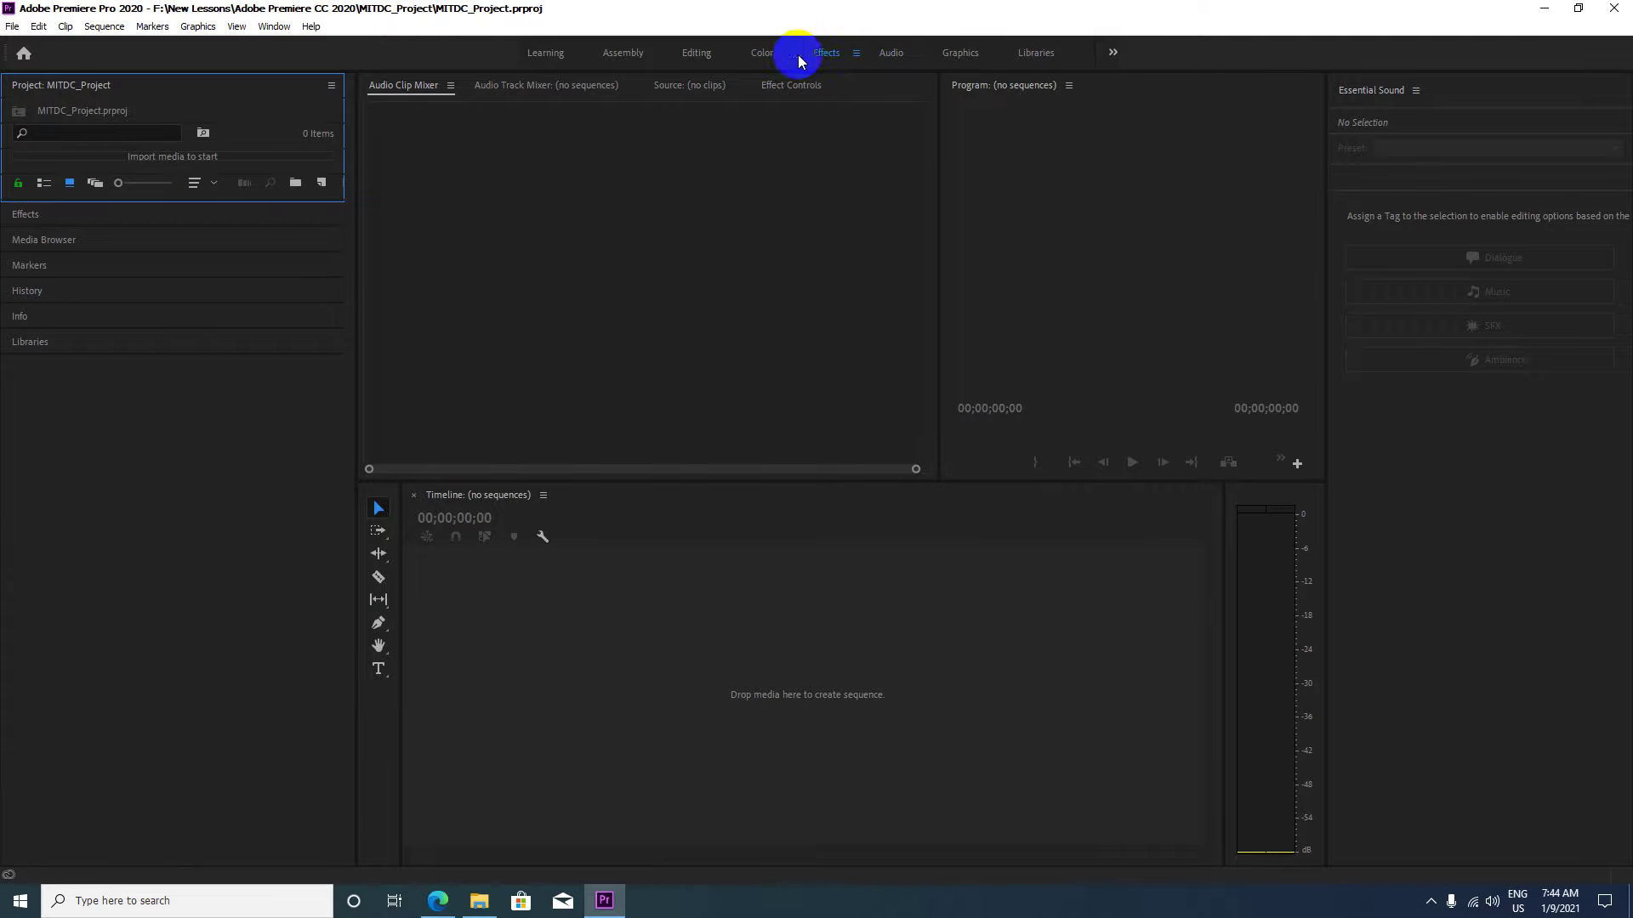
left_click(753, 54)
left_click(693, 54)
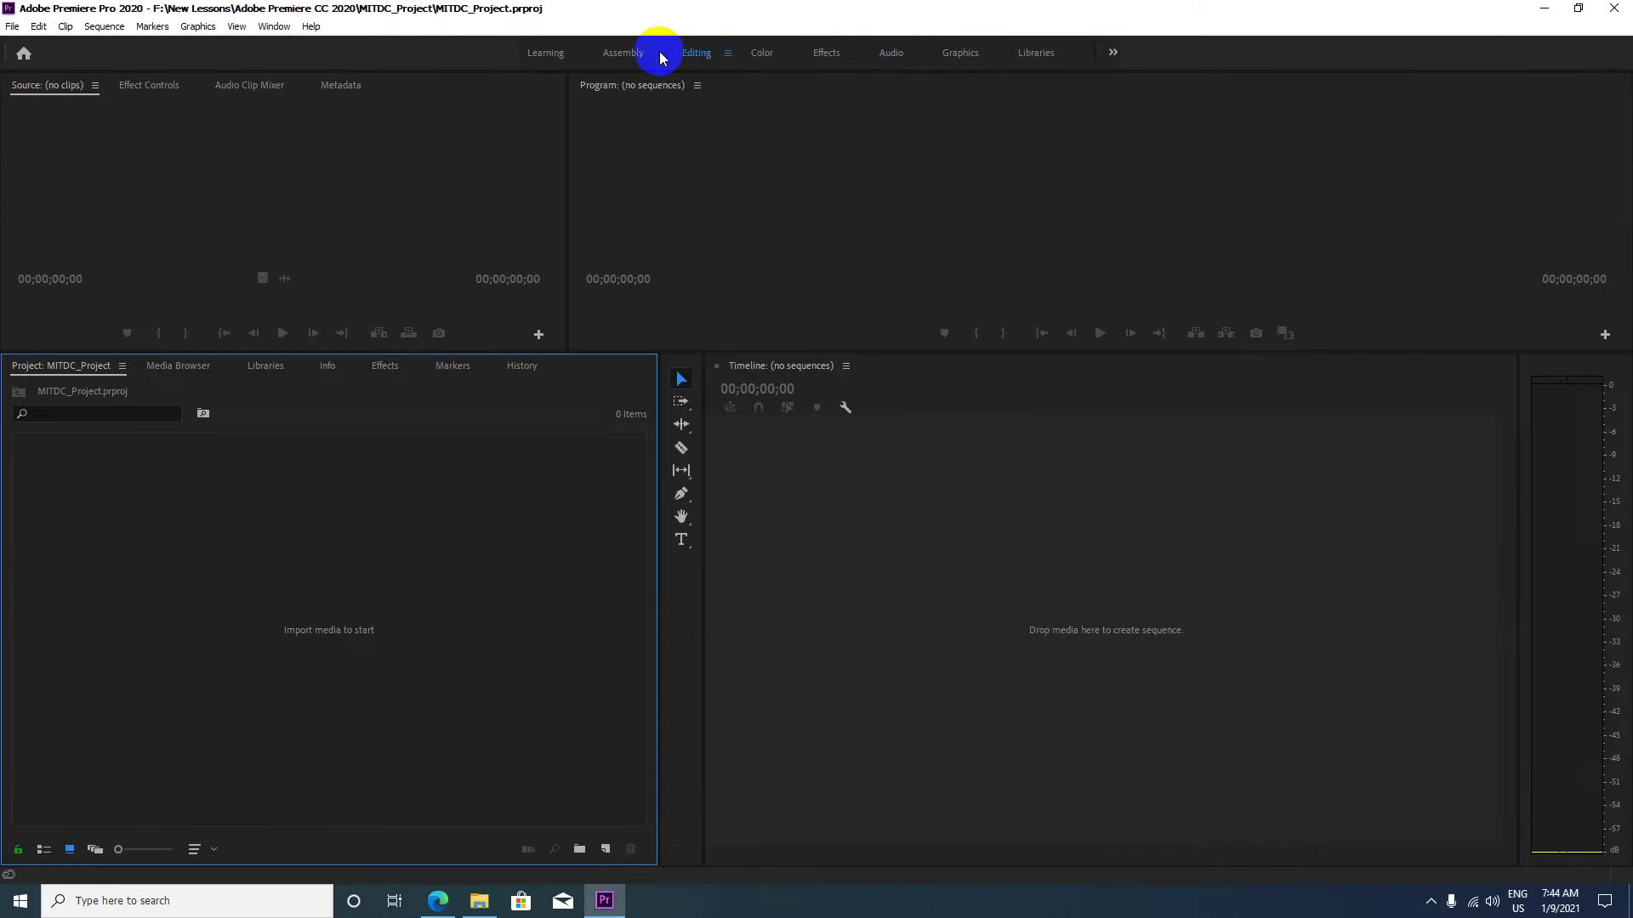
left_click(631, 55)
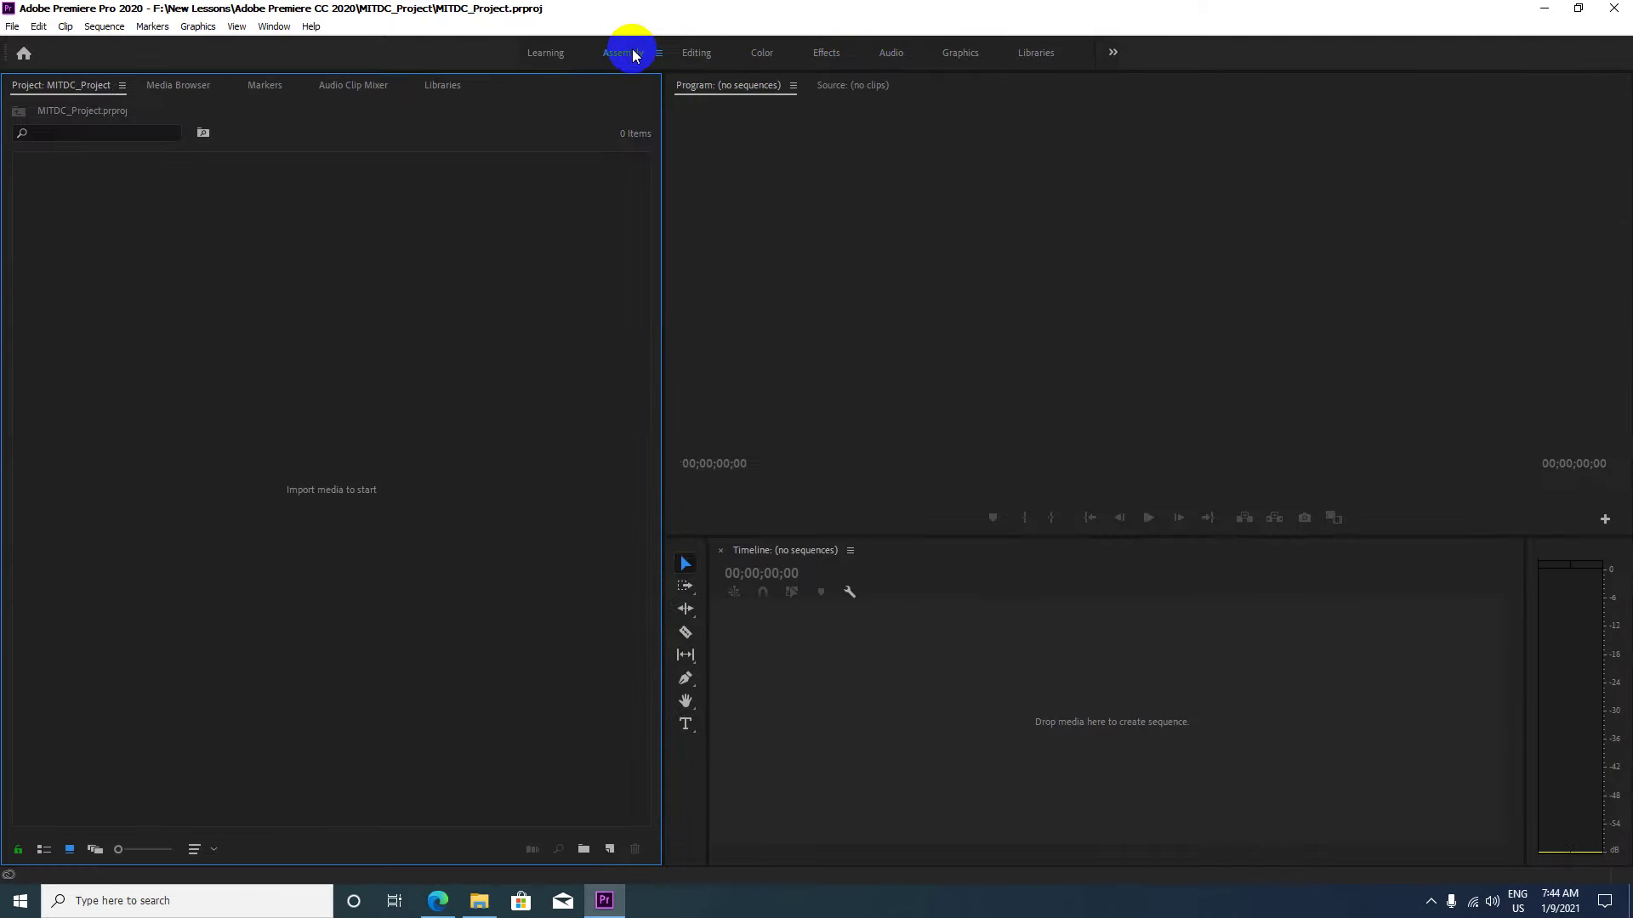
left_click(549, 56)
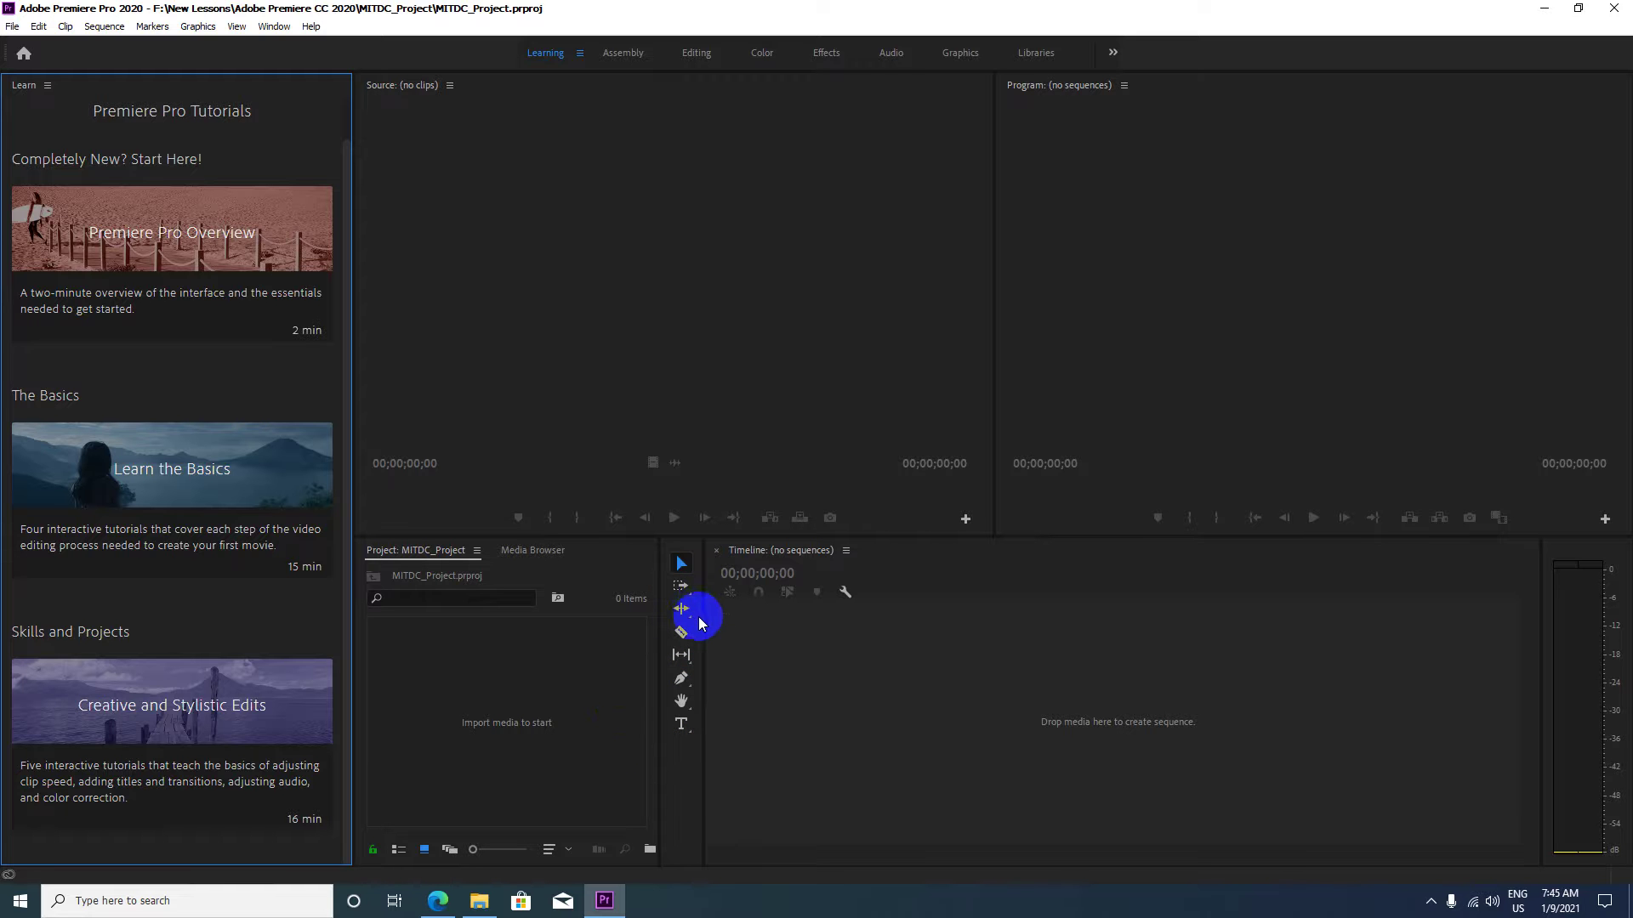
Float the Tools panel, then reset the Learning workspace to its saved layout.
left_click_drag(681, 539, 969, 131)
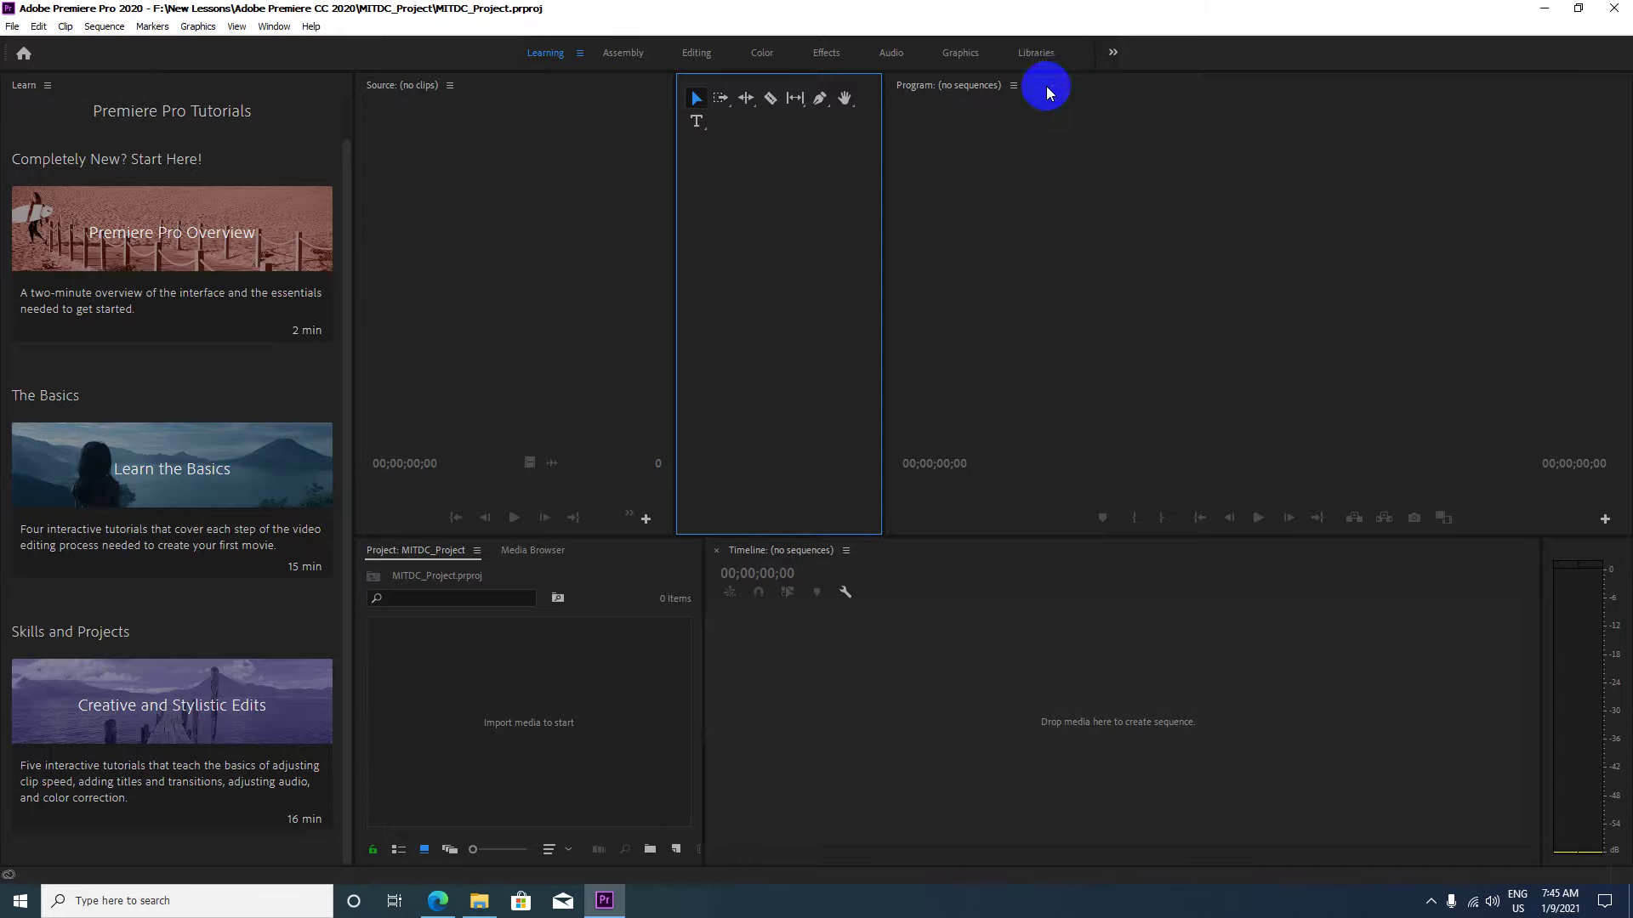
left_click(580, 54)
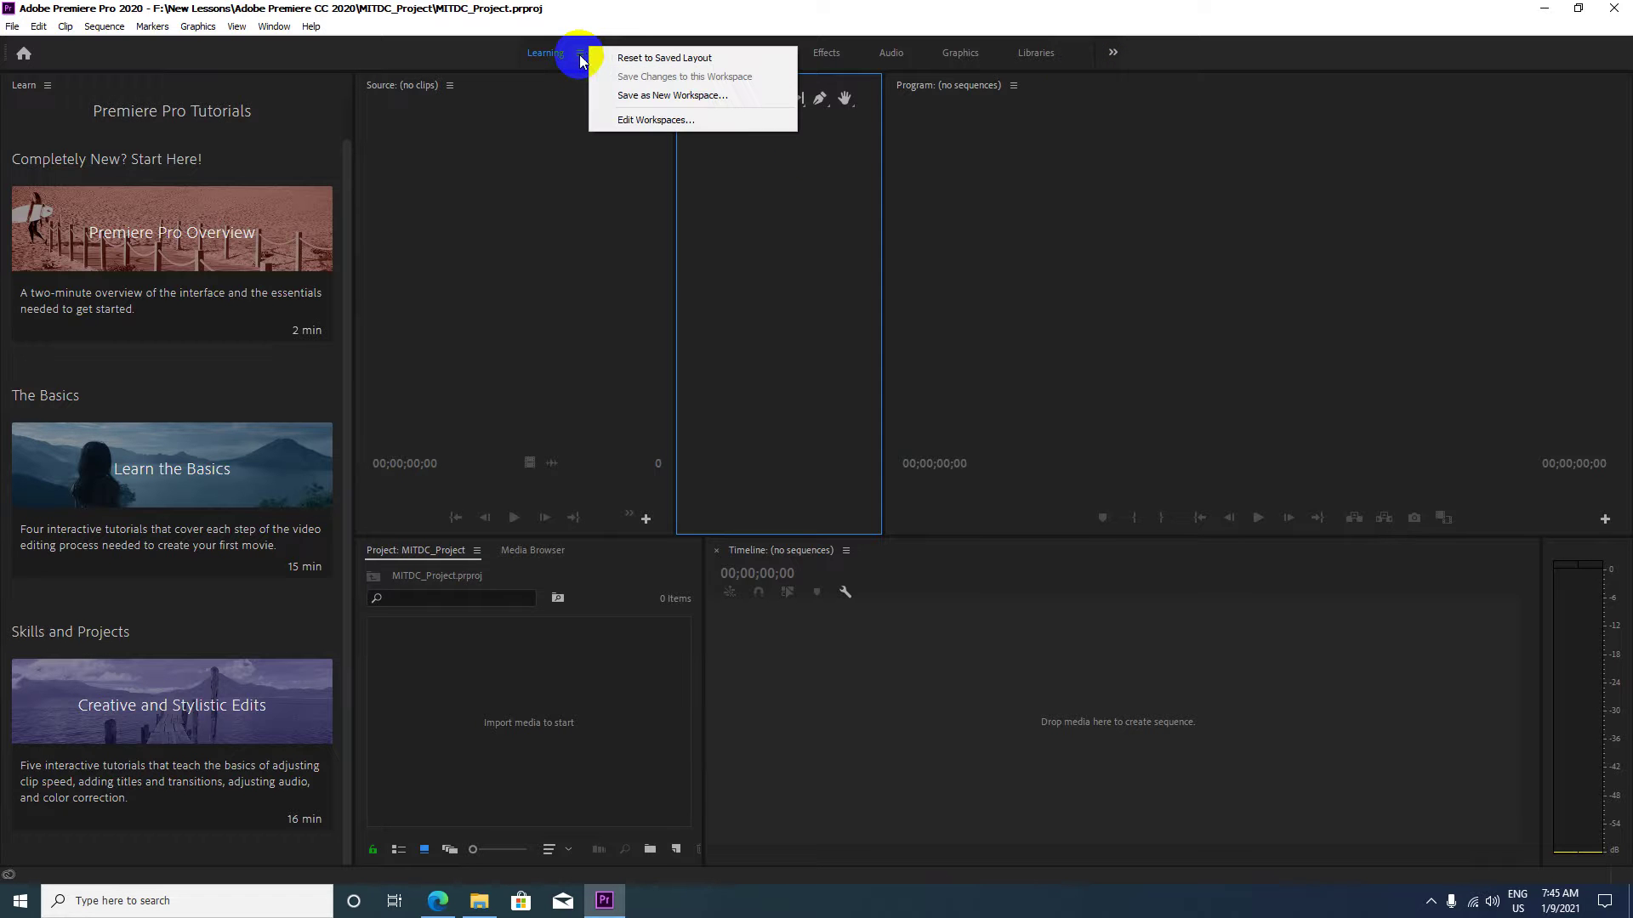
left_click(625, 57)
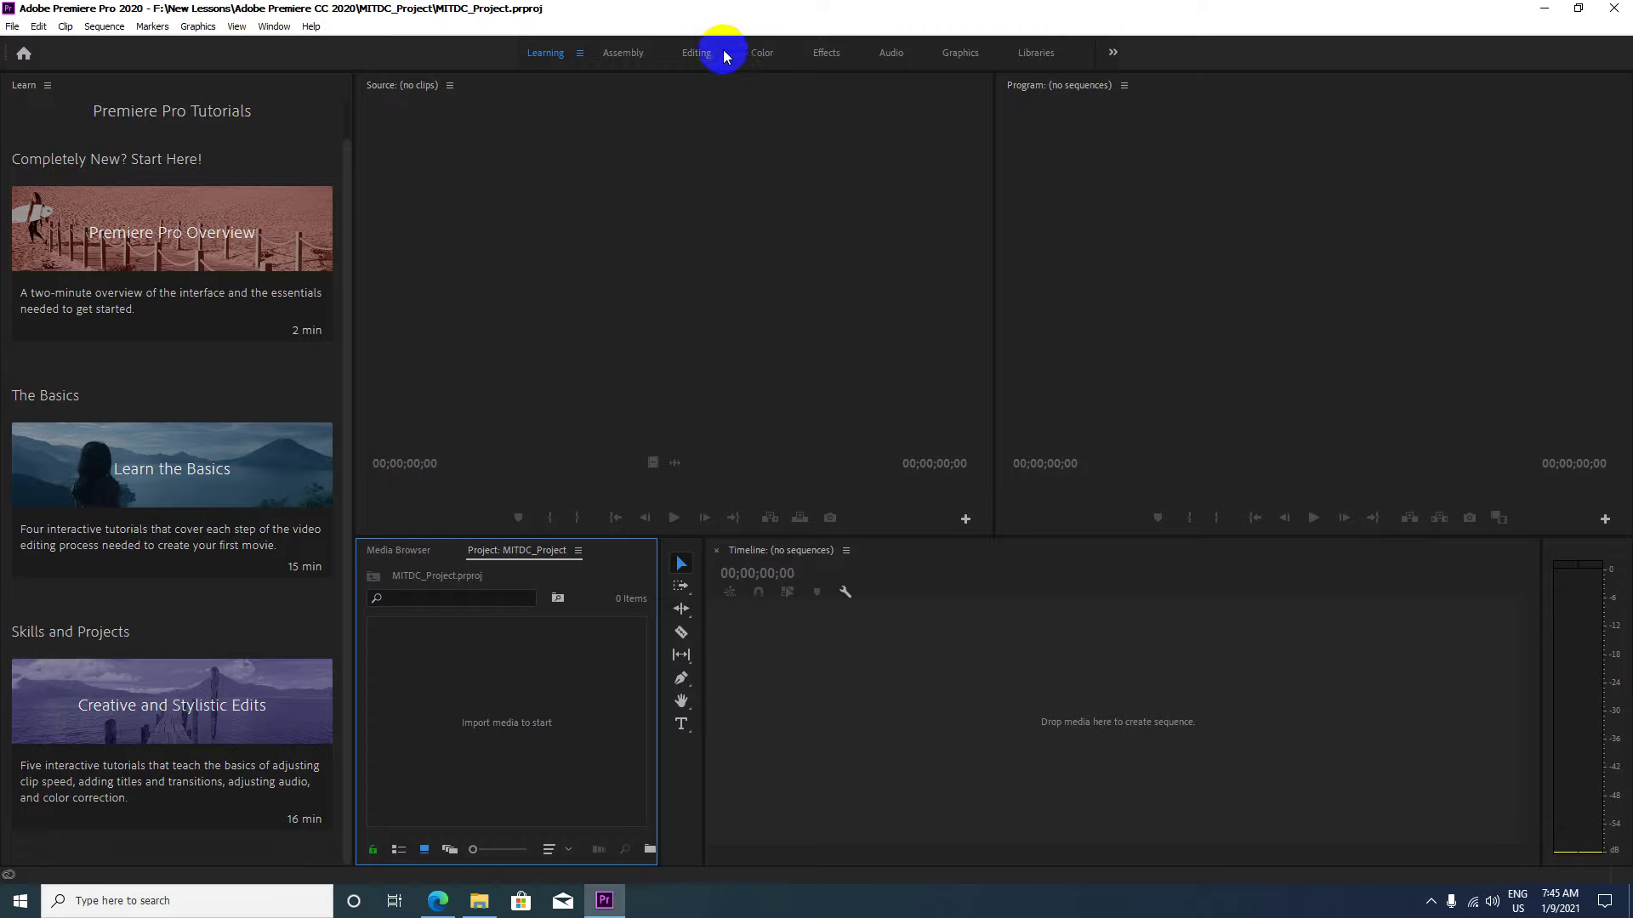
Show the overflow workspaces and open the Window menu.
left_click(1113, 53)
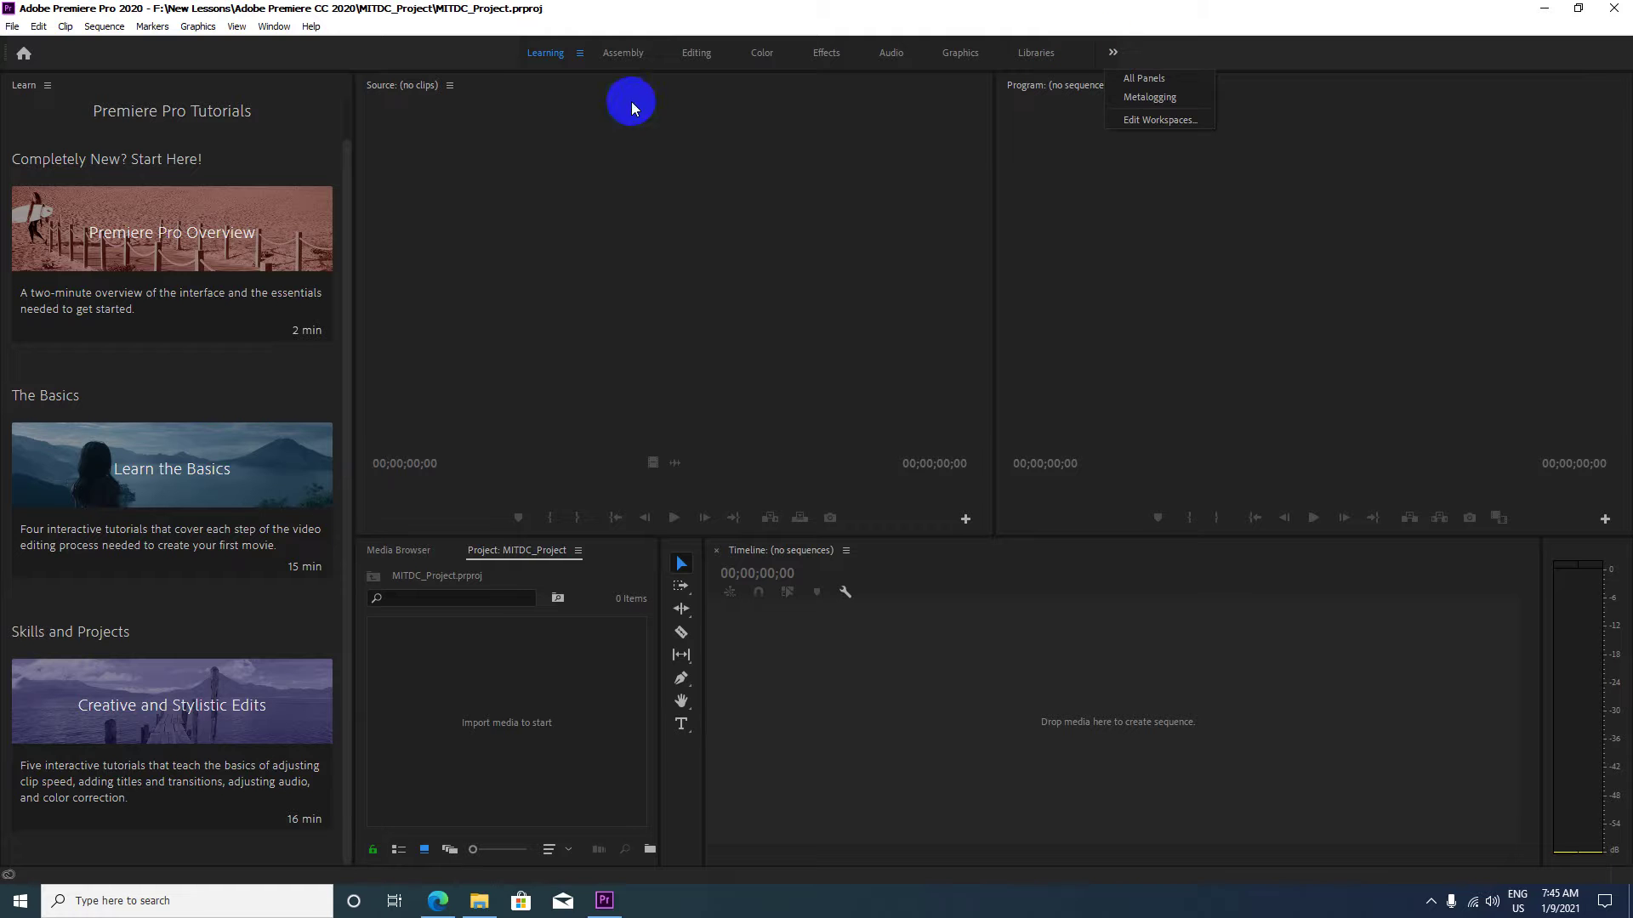
left_click(269, 26)
left_click(272, 26)
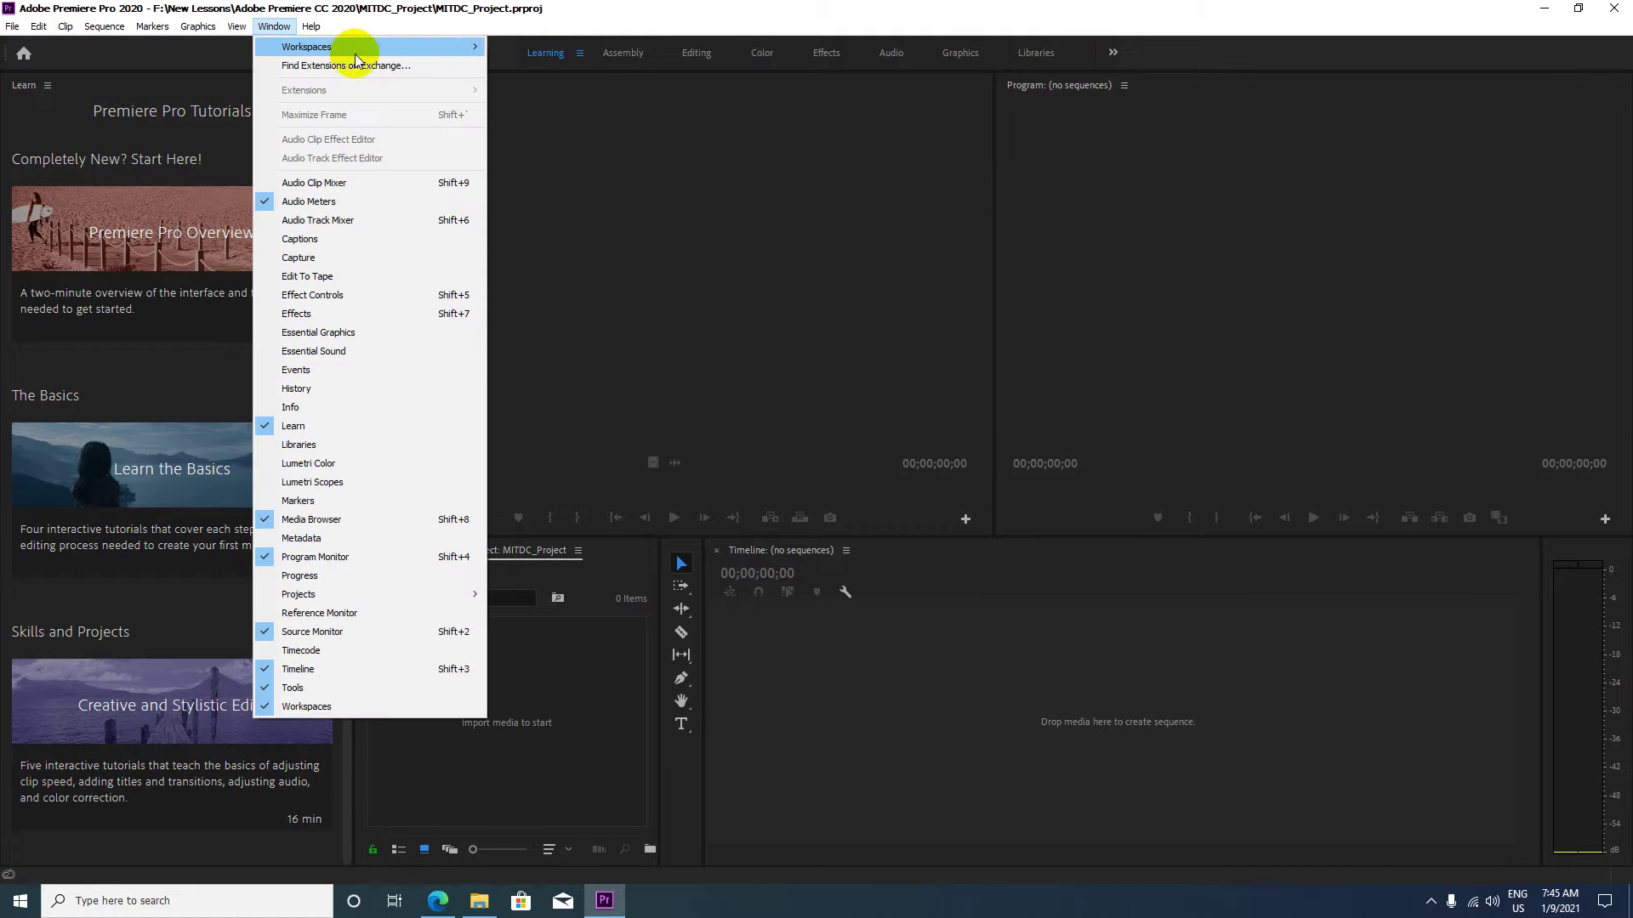
Save the current layout via Save as New Workspace under the name MITDC_Project.
mouse_move(425, 46)
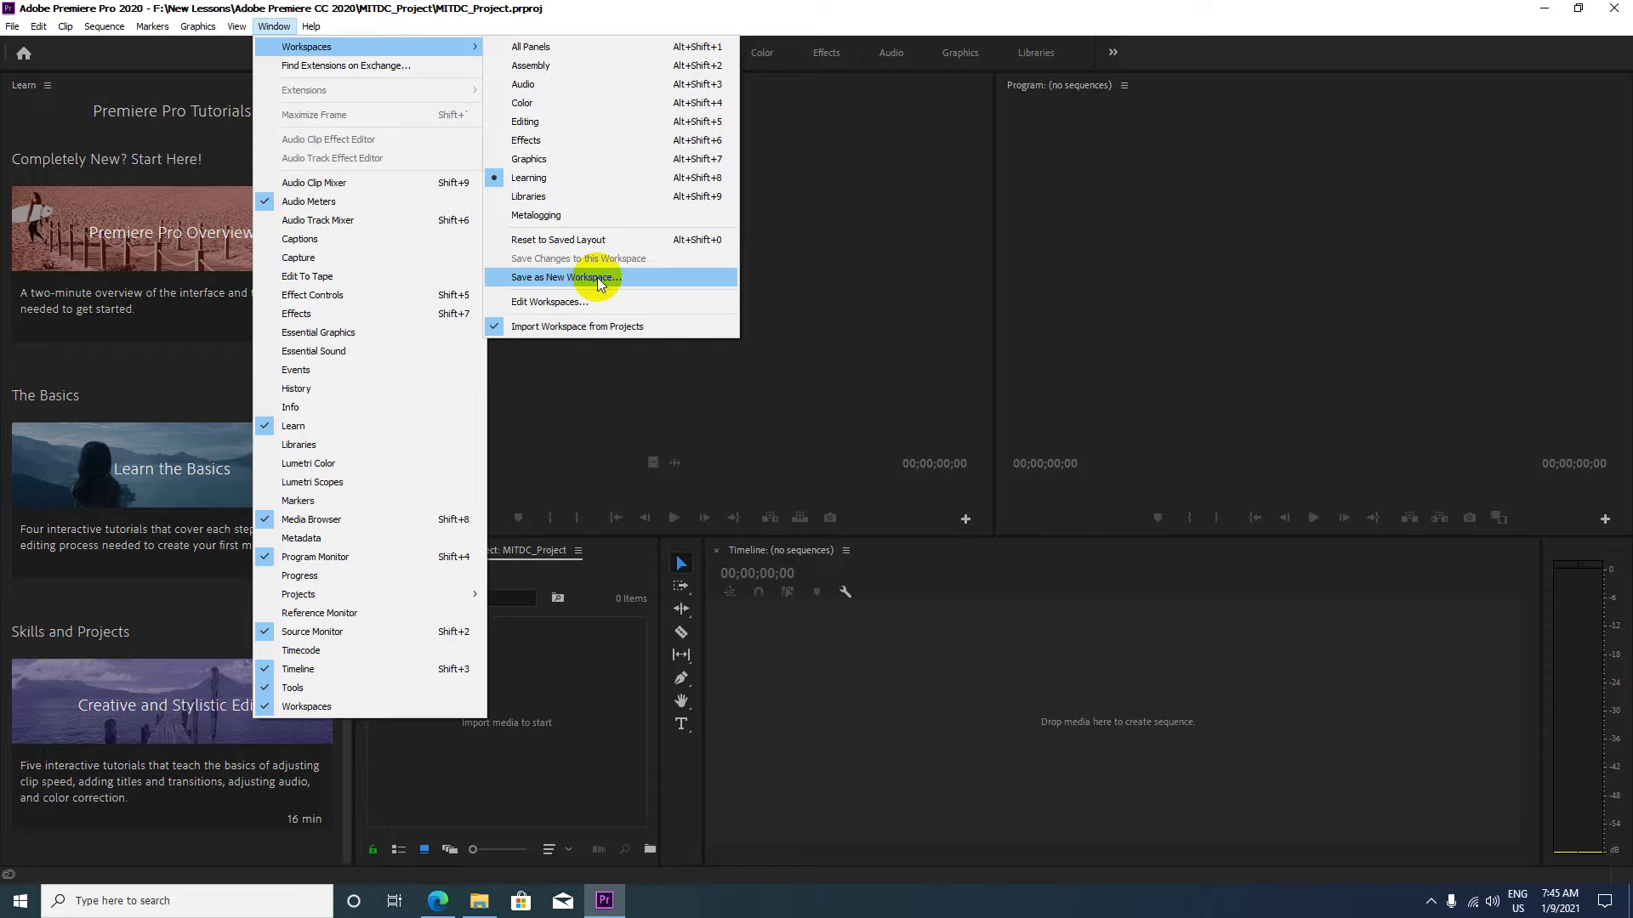
left_click(597, 277)
left_click_drag(745, 399, 719, 226)
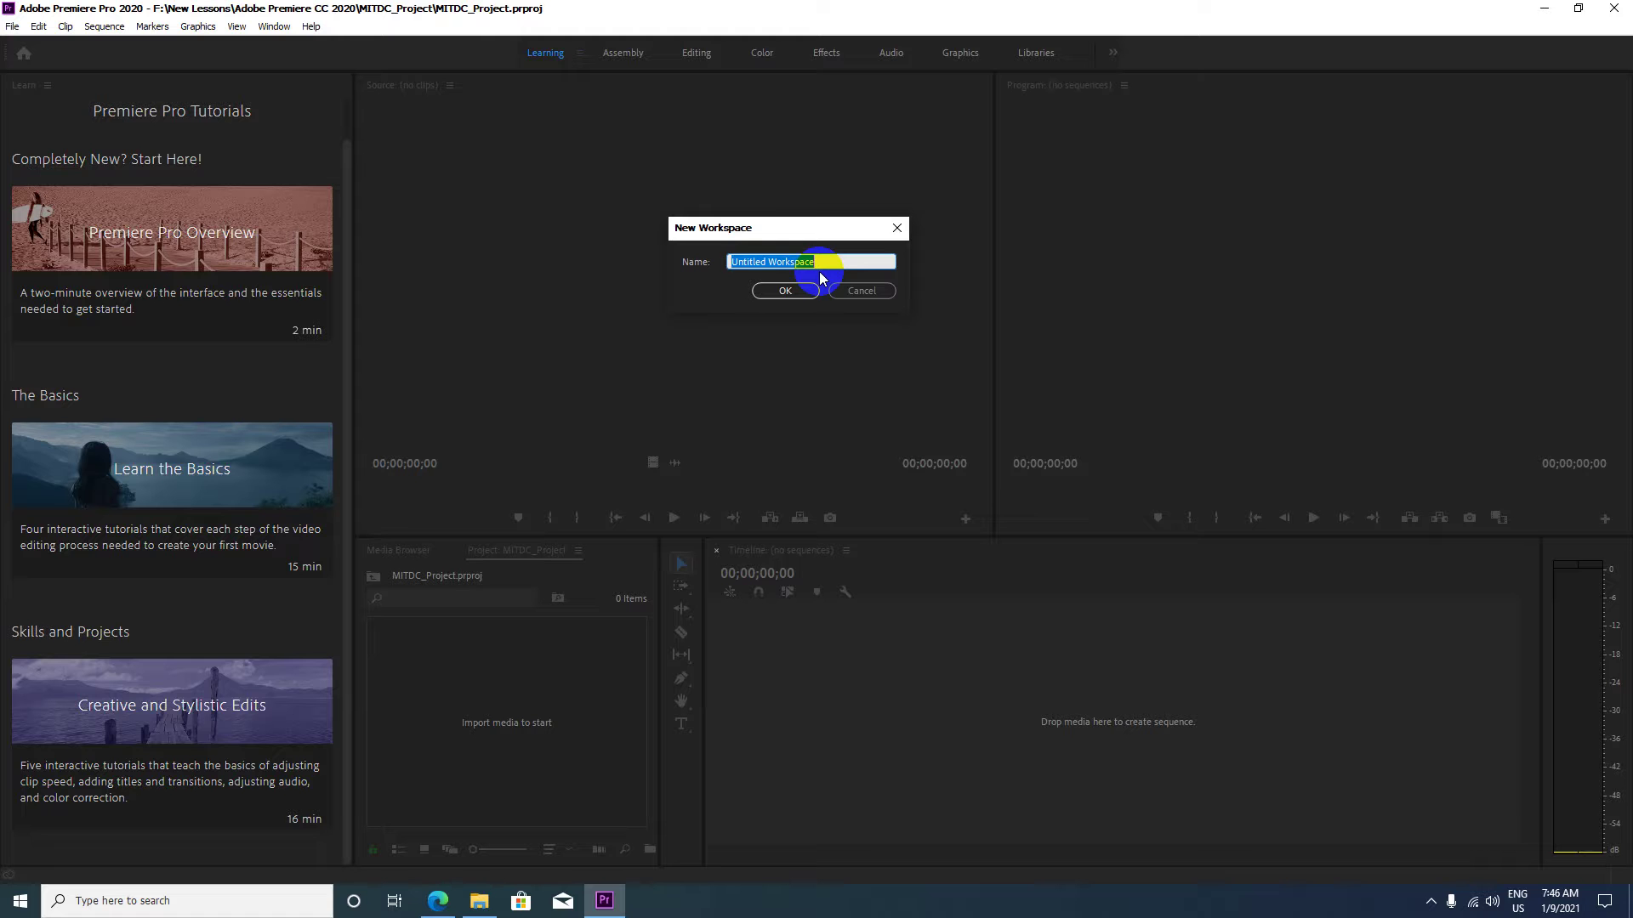
type("MITDC_P")
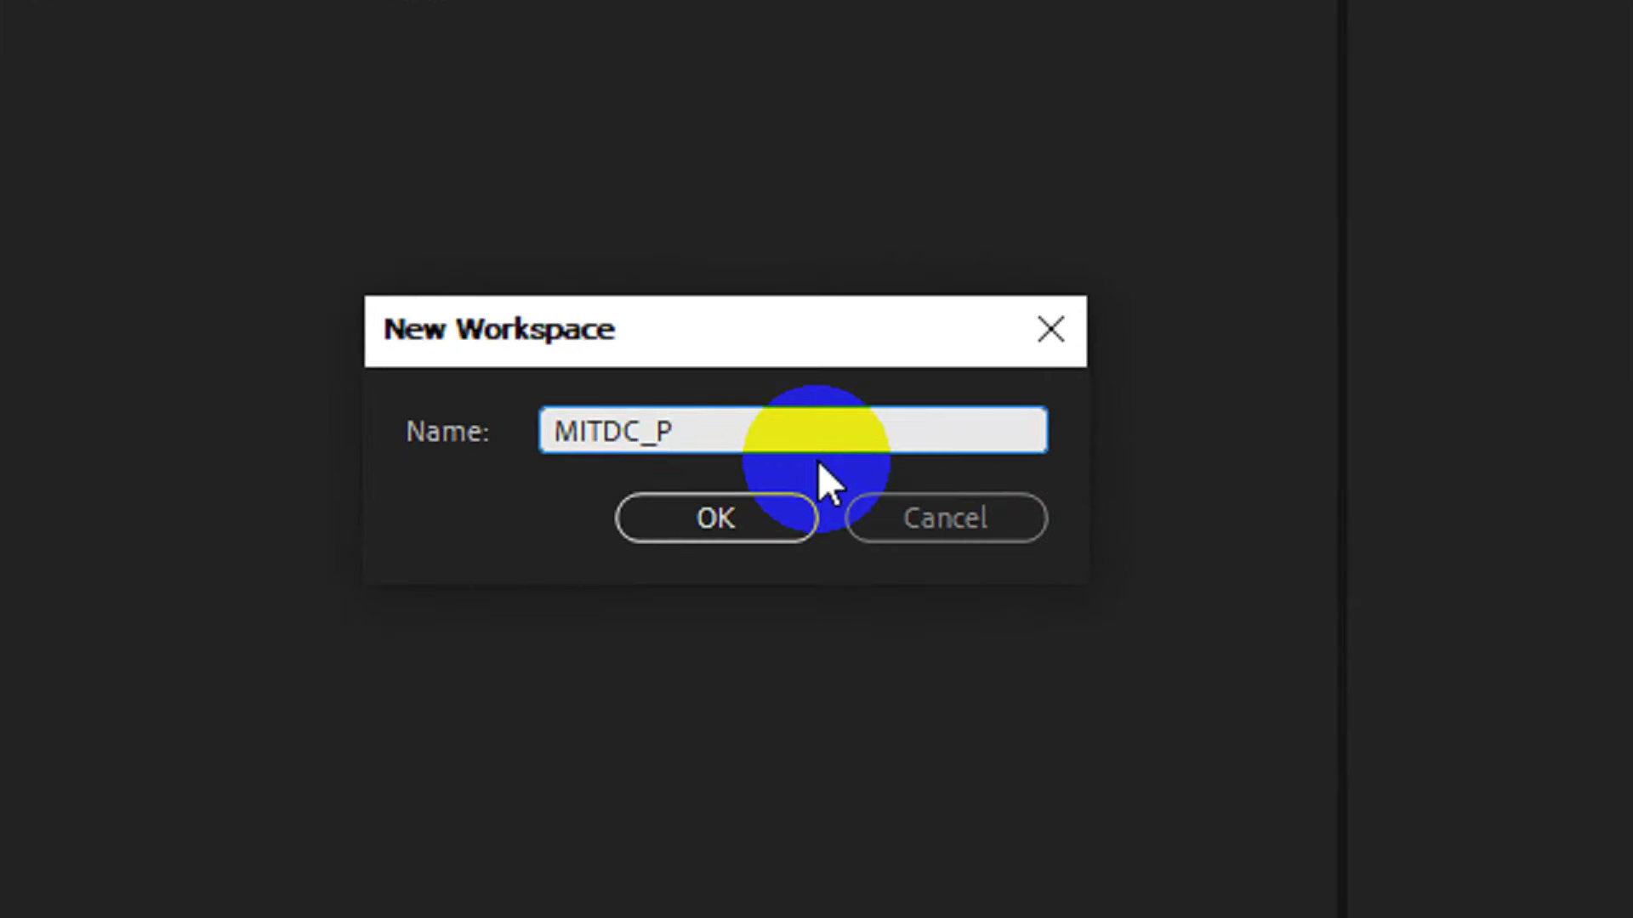
type("rojec")
type("t")
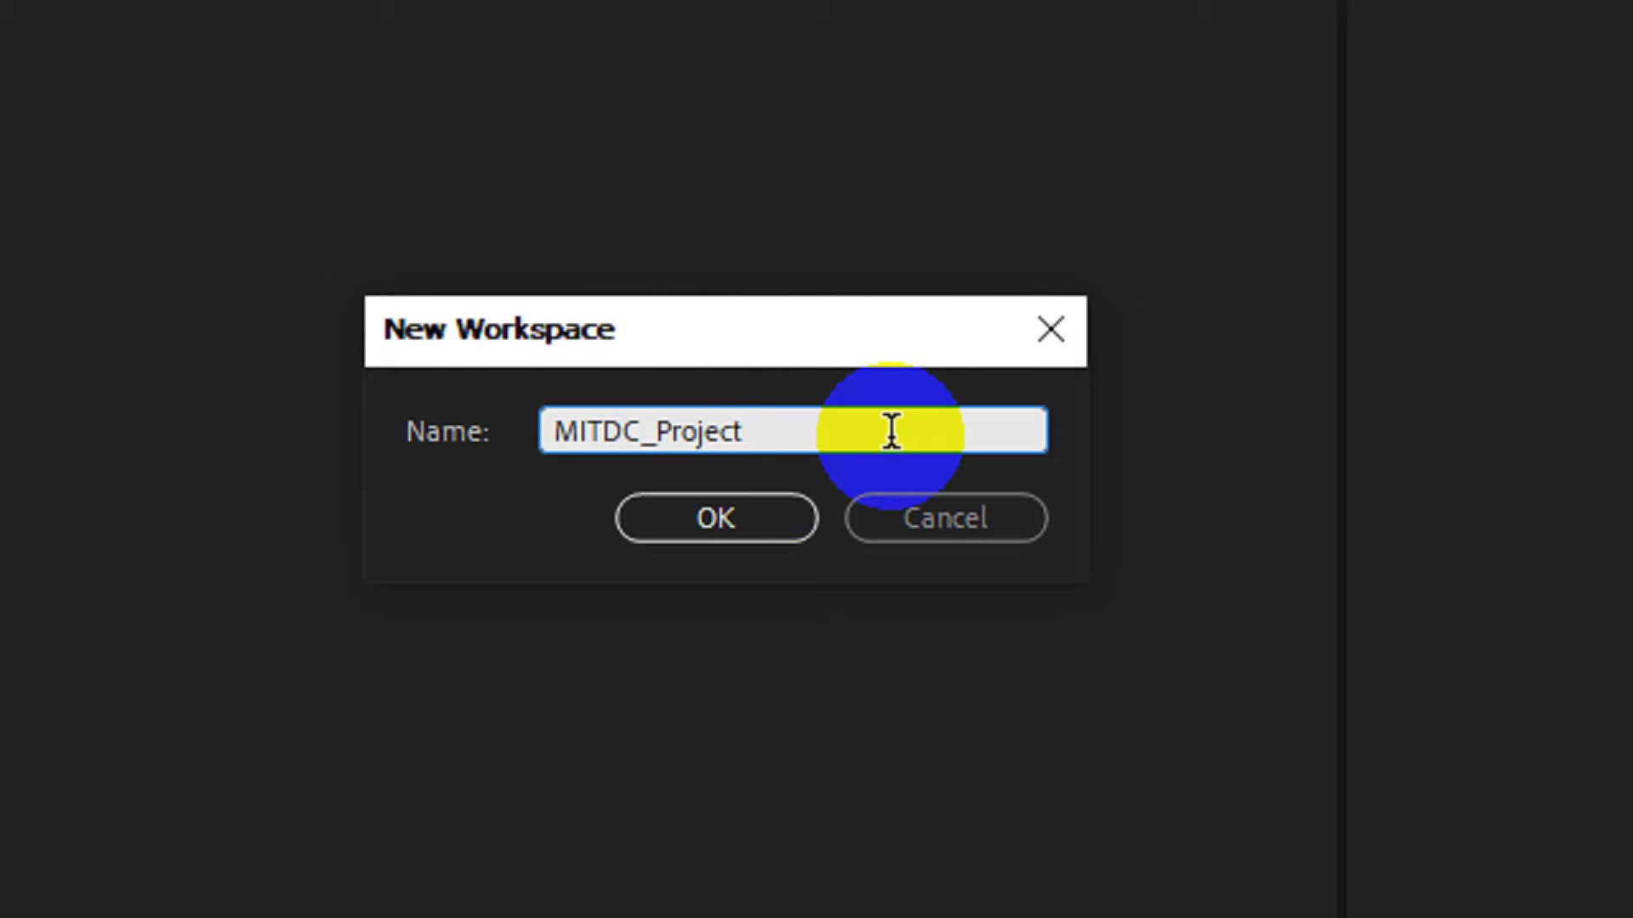
left_click(716, 515)
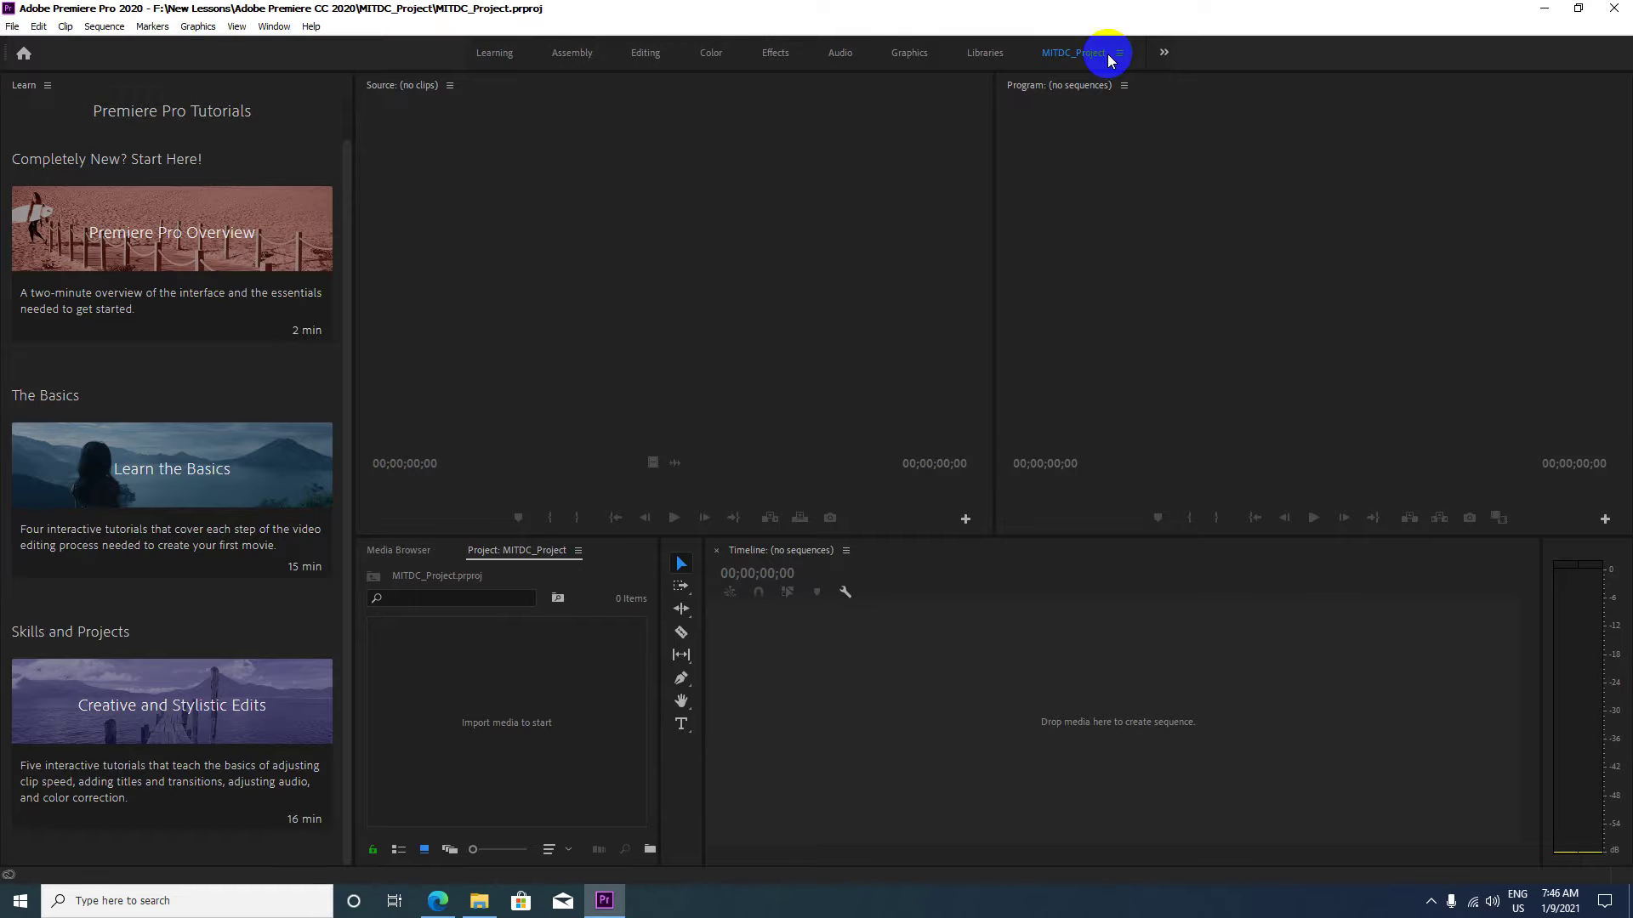
Switch through Learning to Assembly and reset Assembly to its saved layout.
left_click(489, 51)
left_click(572, 53)
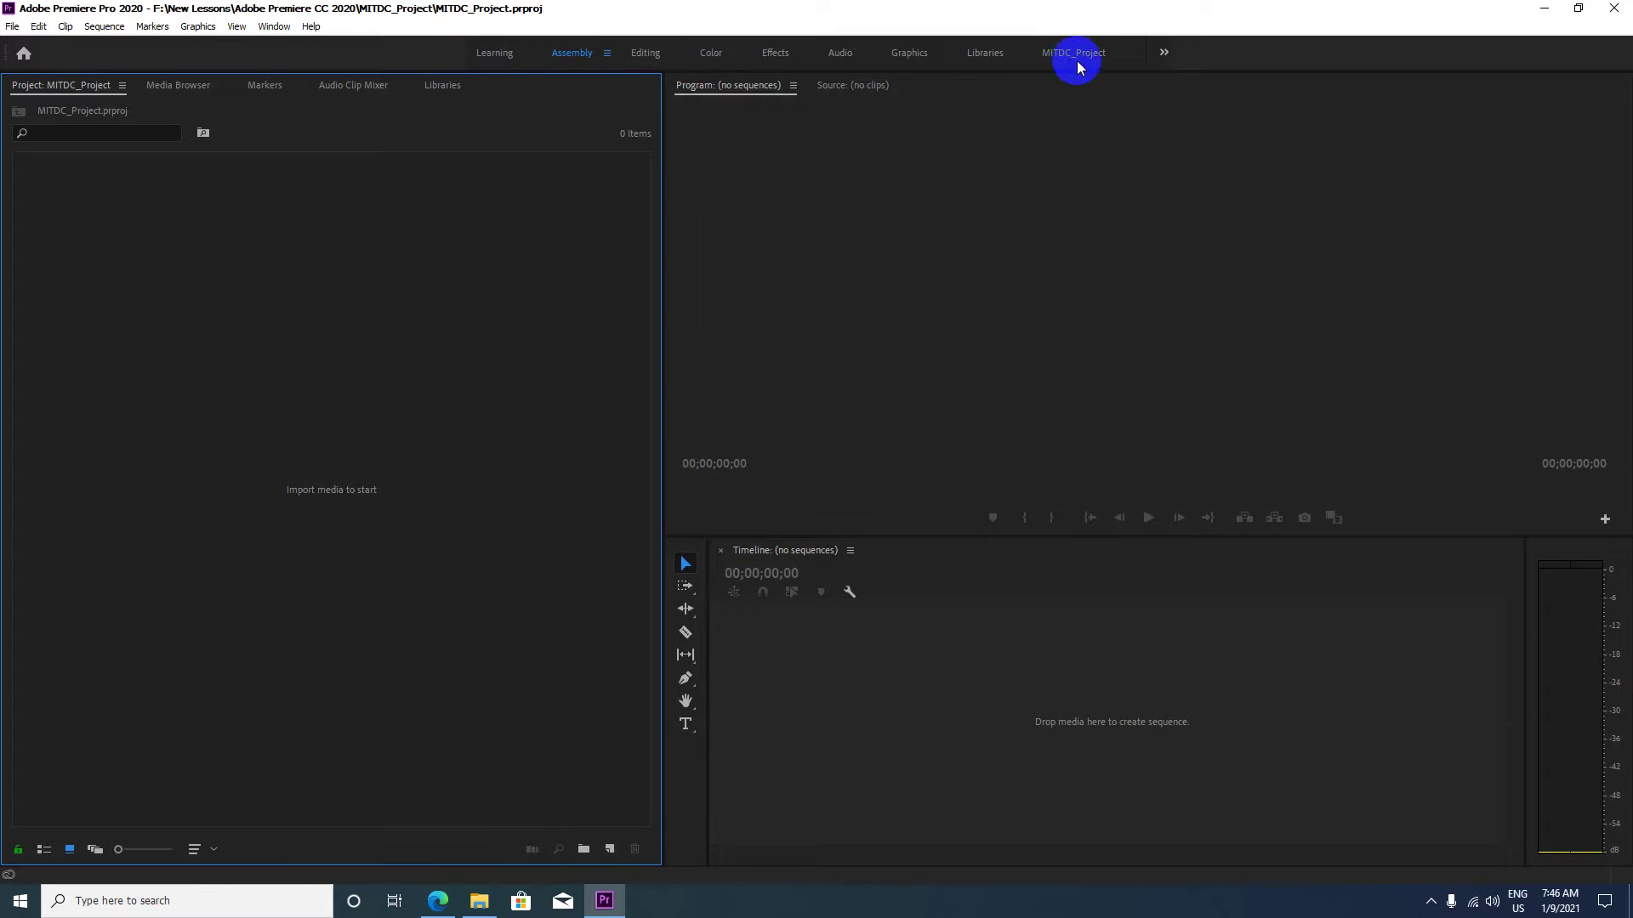
left_click(274, 26)
mouse_move(464, 49)
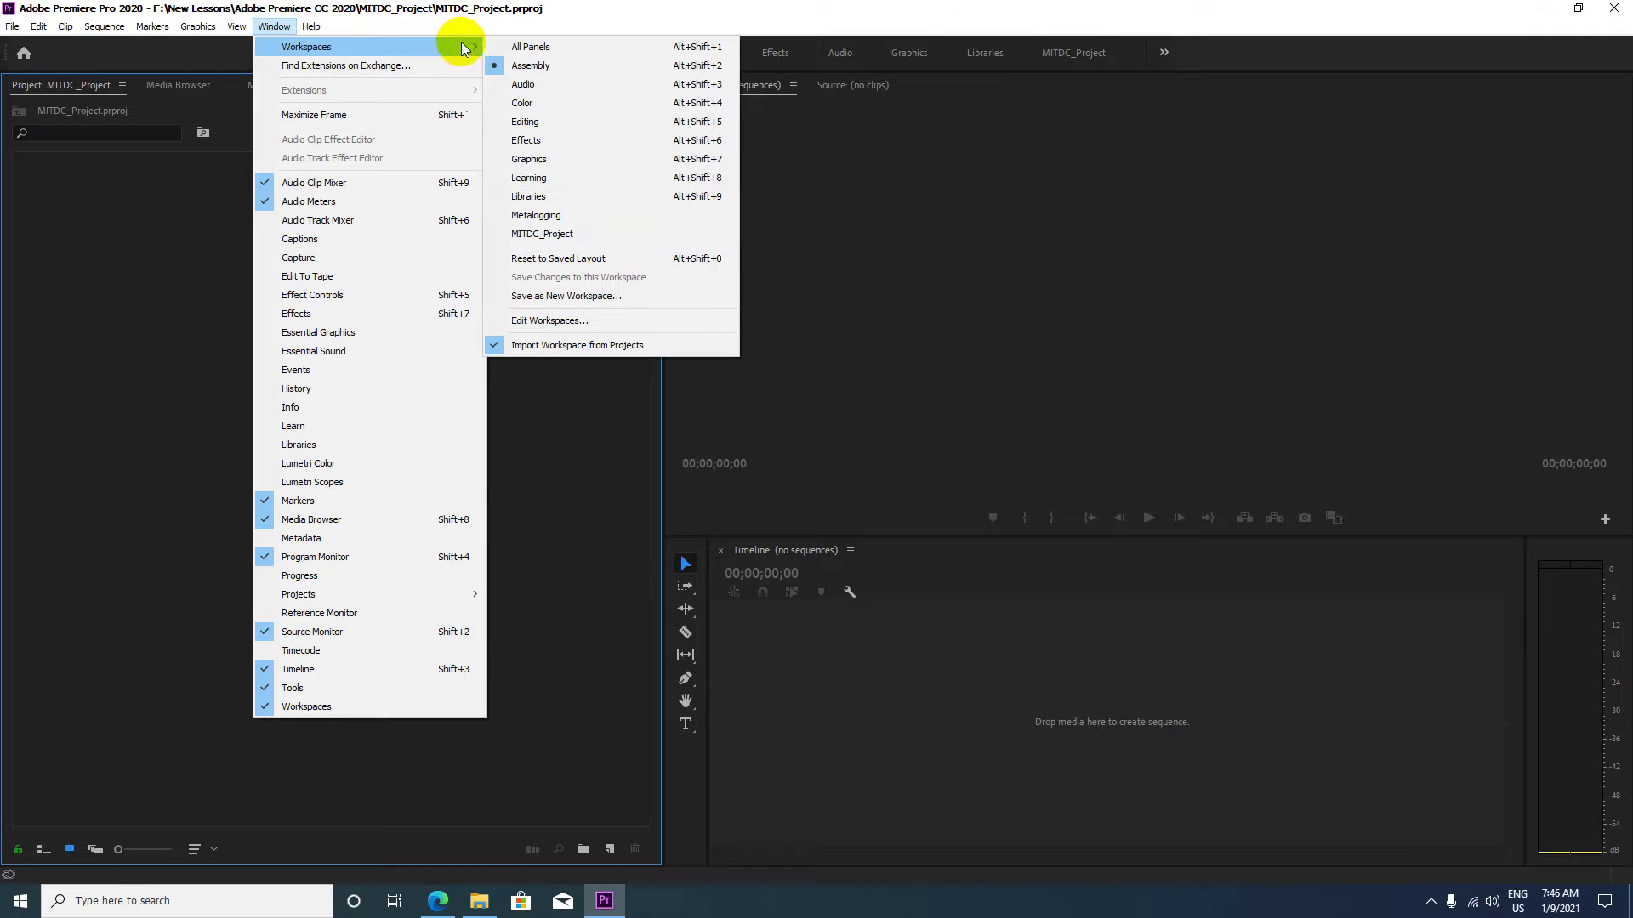
left_click(585, 261)
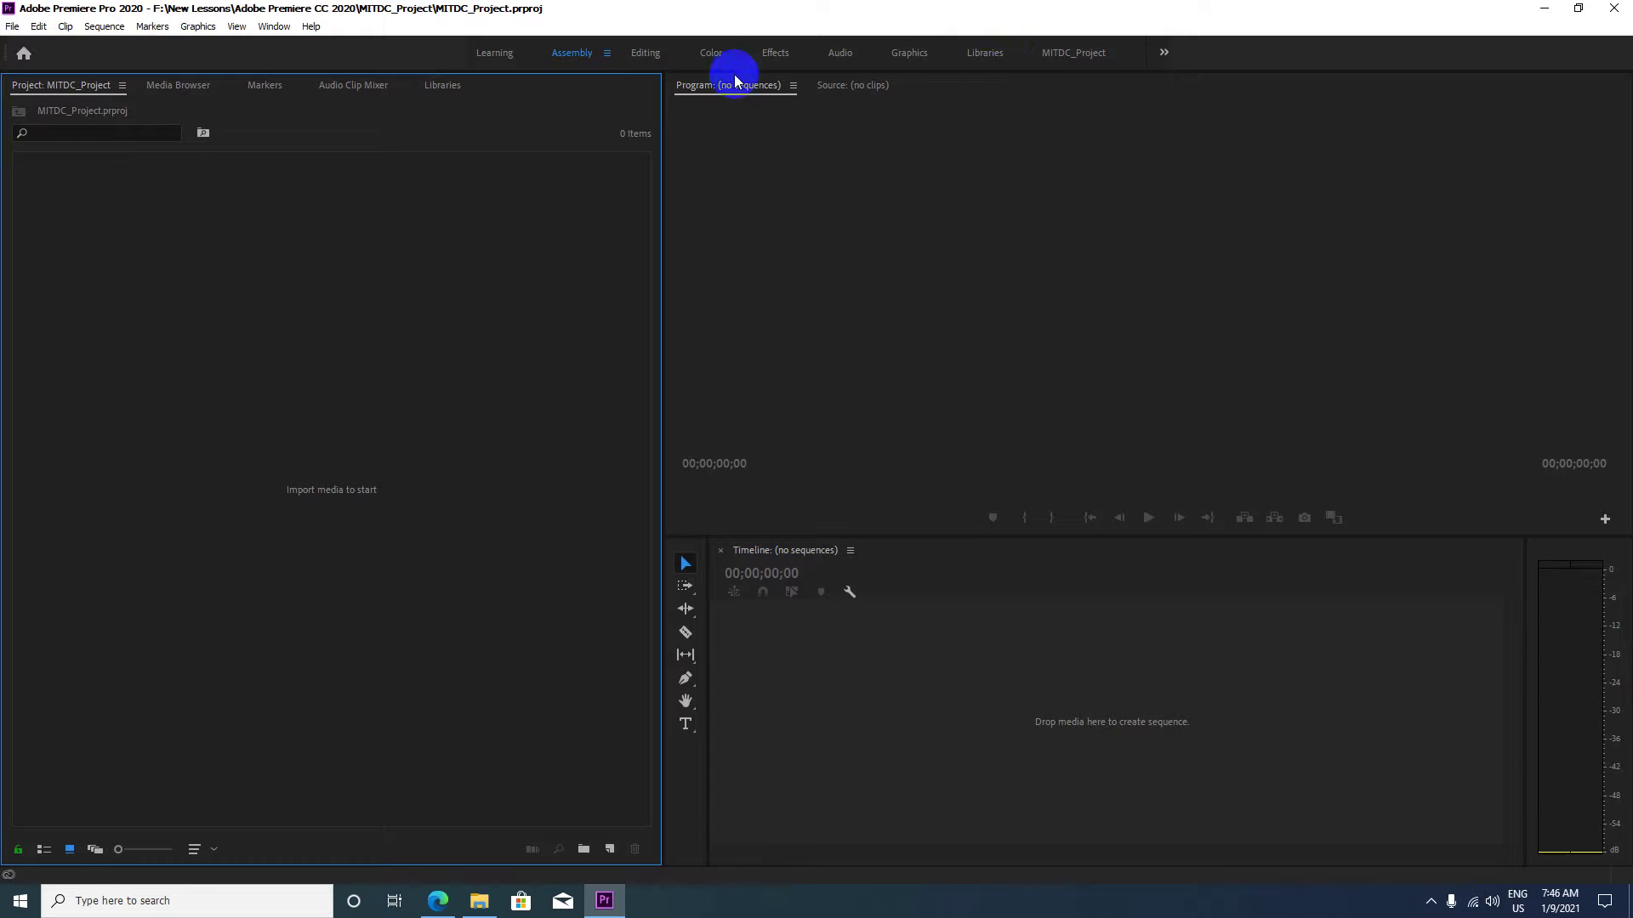
Activate the MITDC_Project workspace and open the Window > Workspaces menu.
left_click(1064, 58)
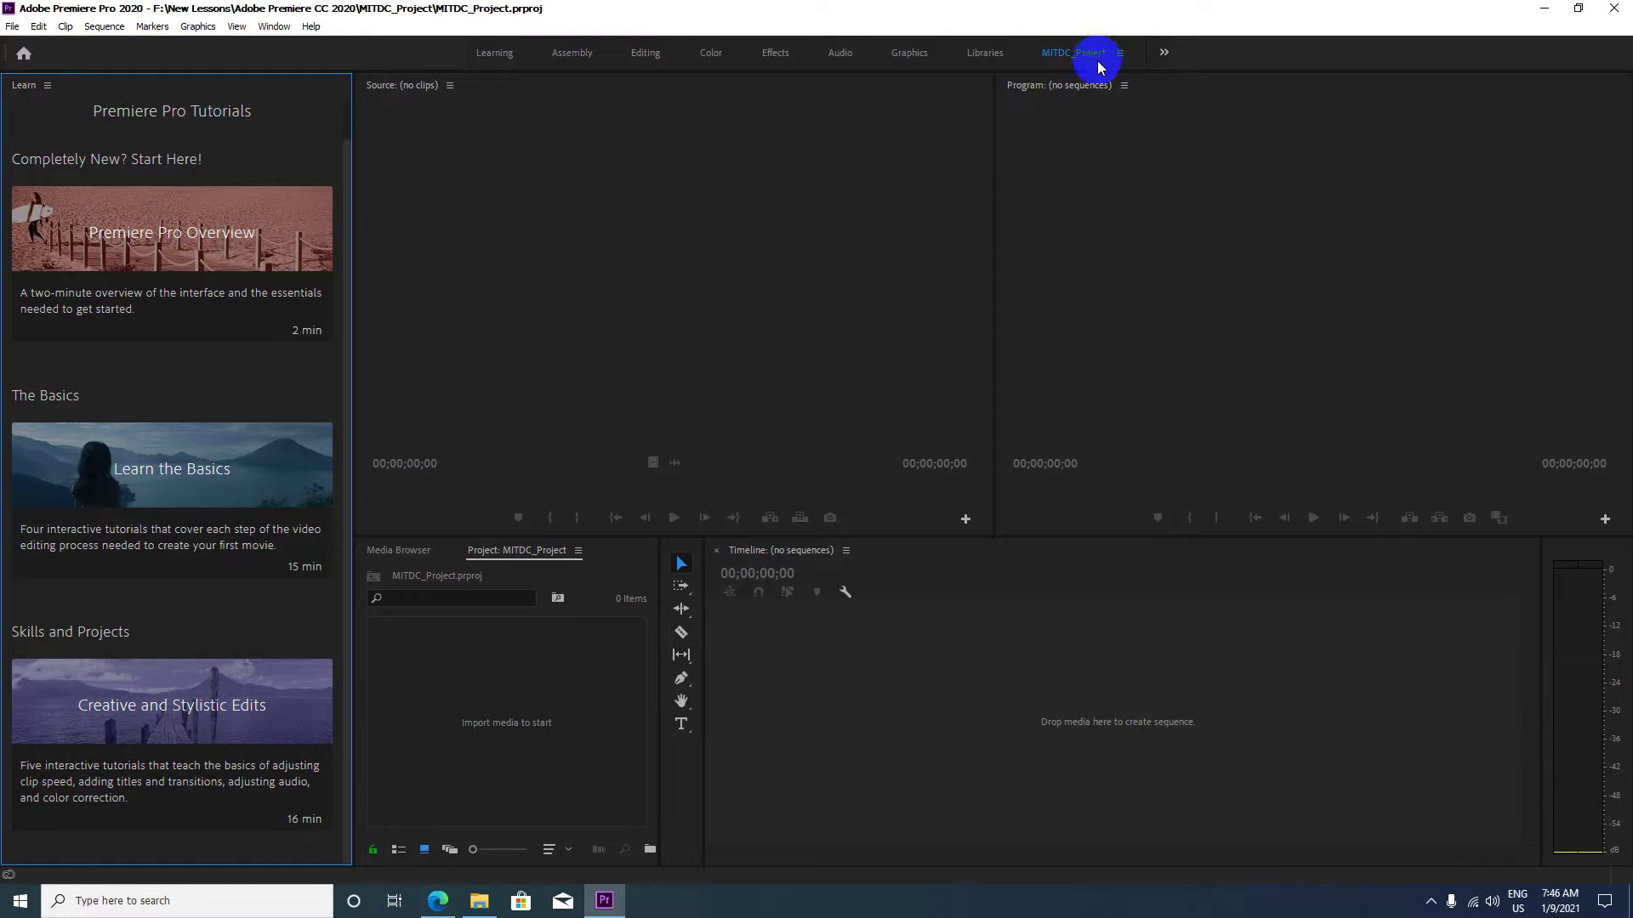
left_click(274, 26)
mouse_move(379, 46)
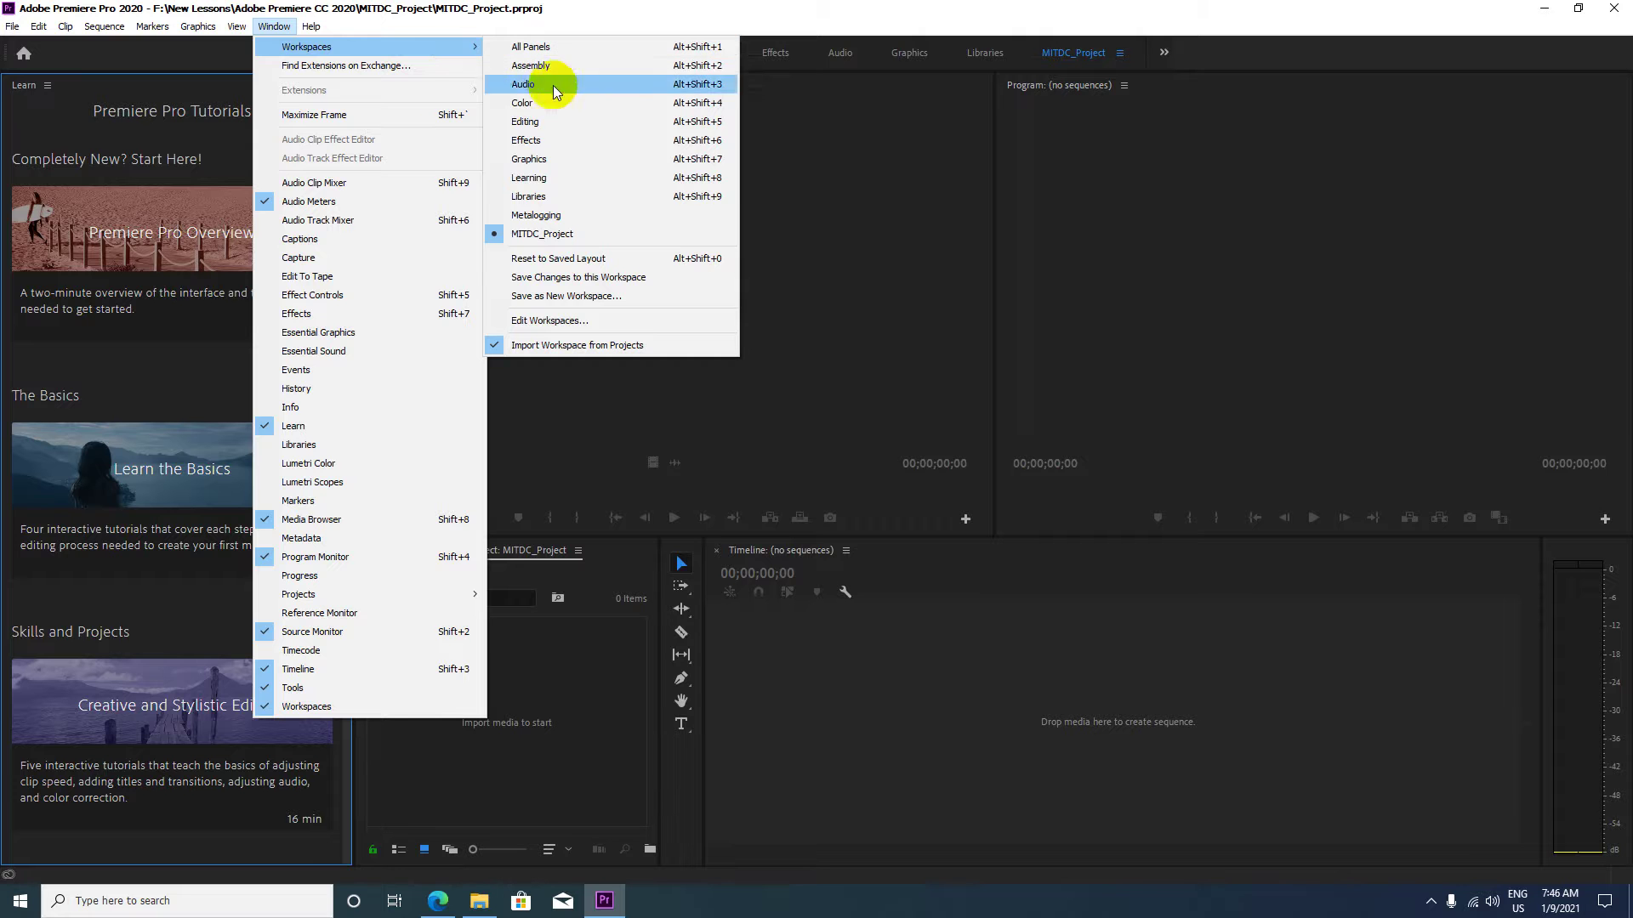
Save changes to the MITDC_Project workspace, then close the Learn tutorials panel.
left_click(617, 281)
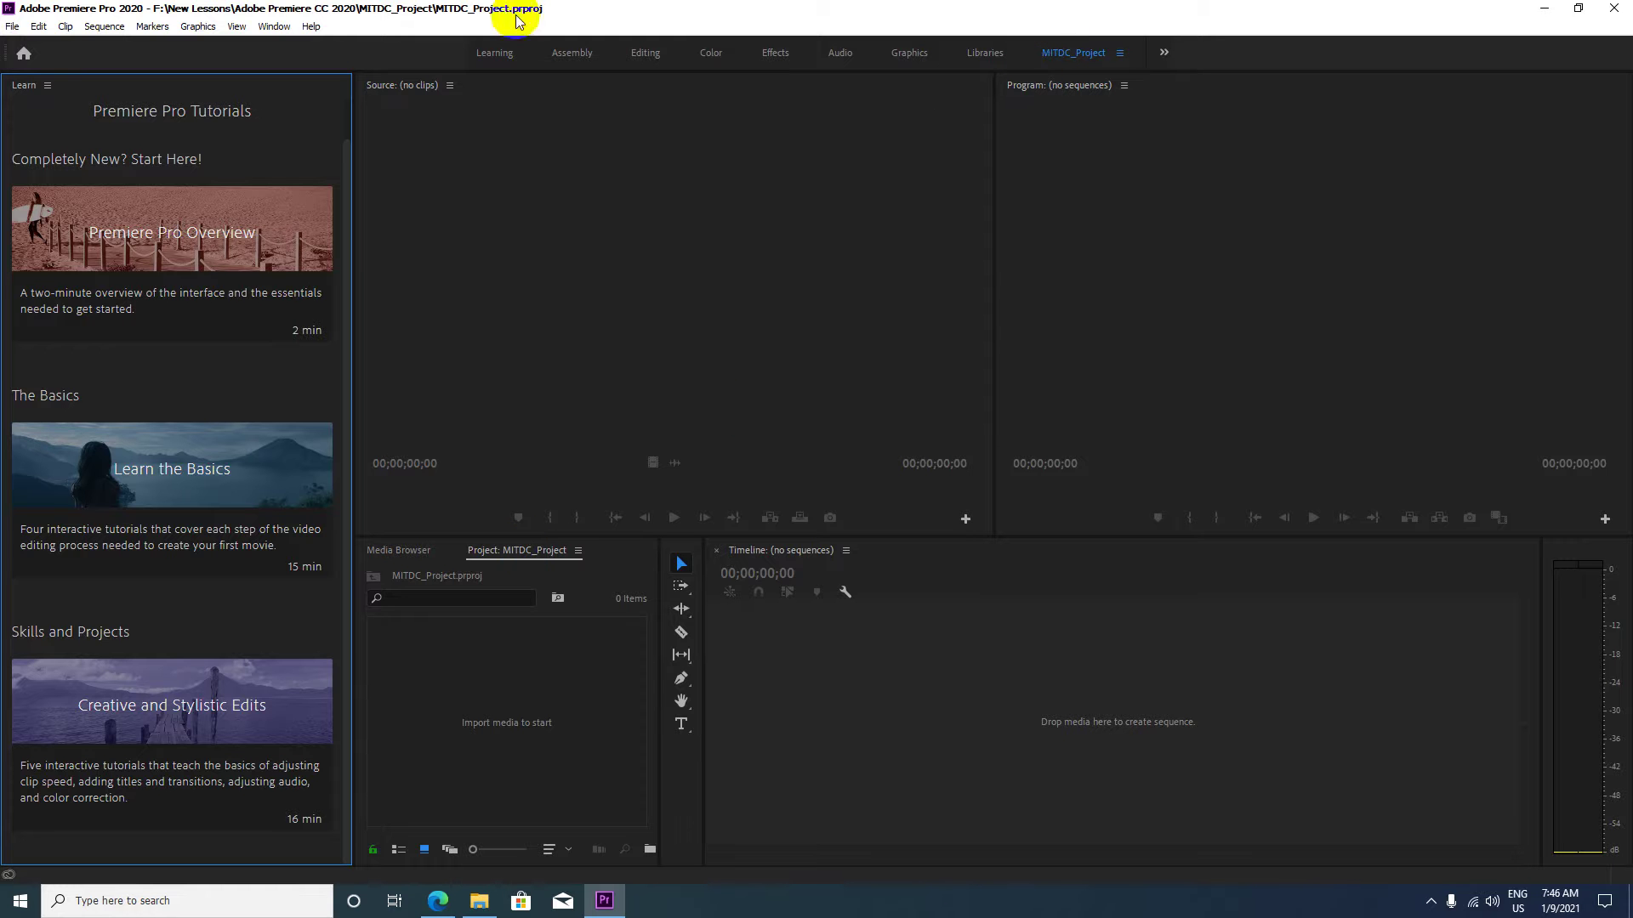
left_click_drag(679, 56, 523, 83)
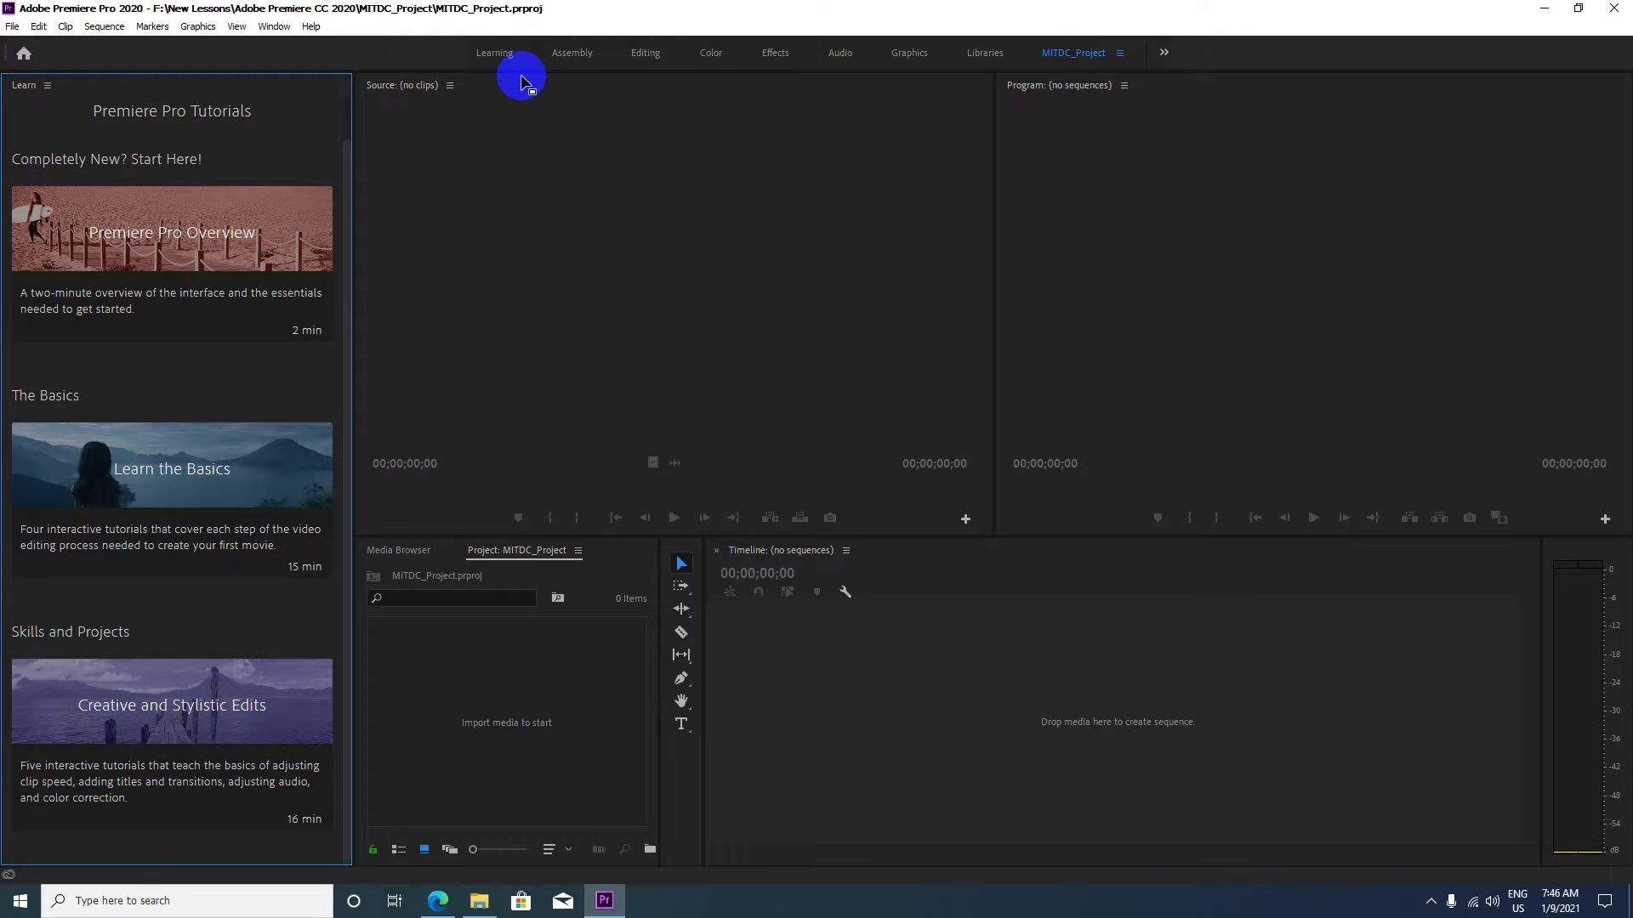
left_click(48, 86)
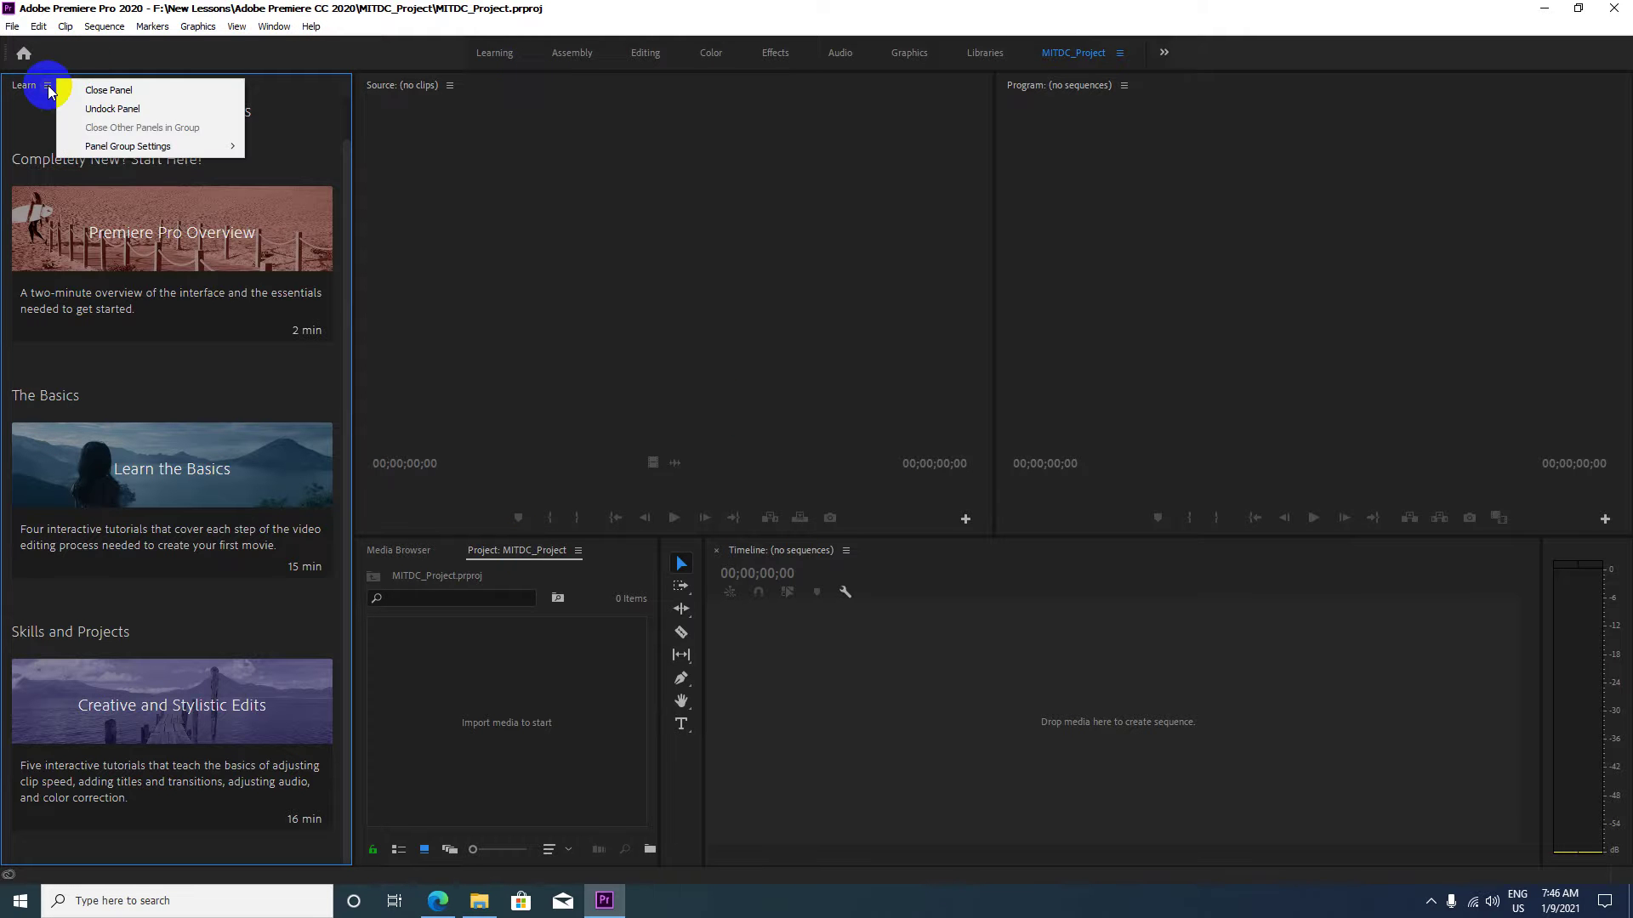
left_click(93, 89)
Close the Source, Project, Media Browser, Timeline and Program panels from their panel menus.
left_click(93, 89)
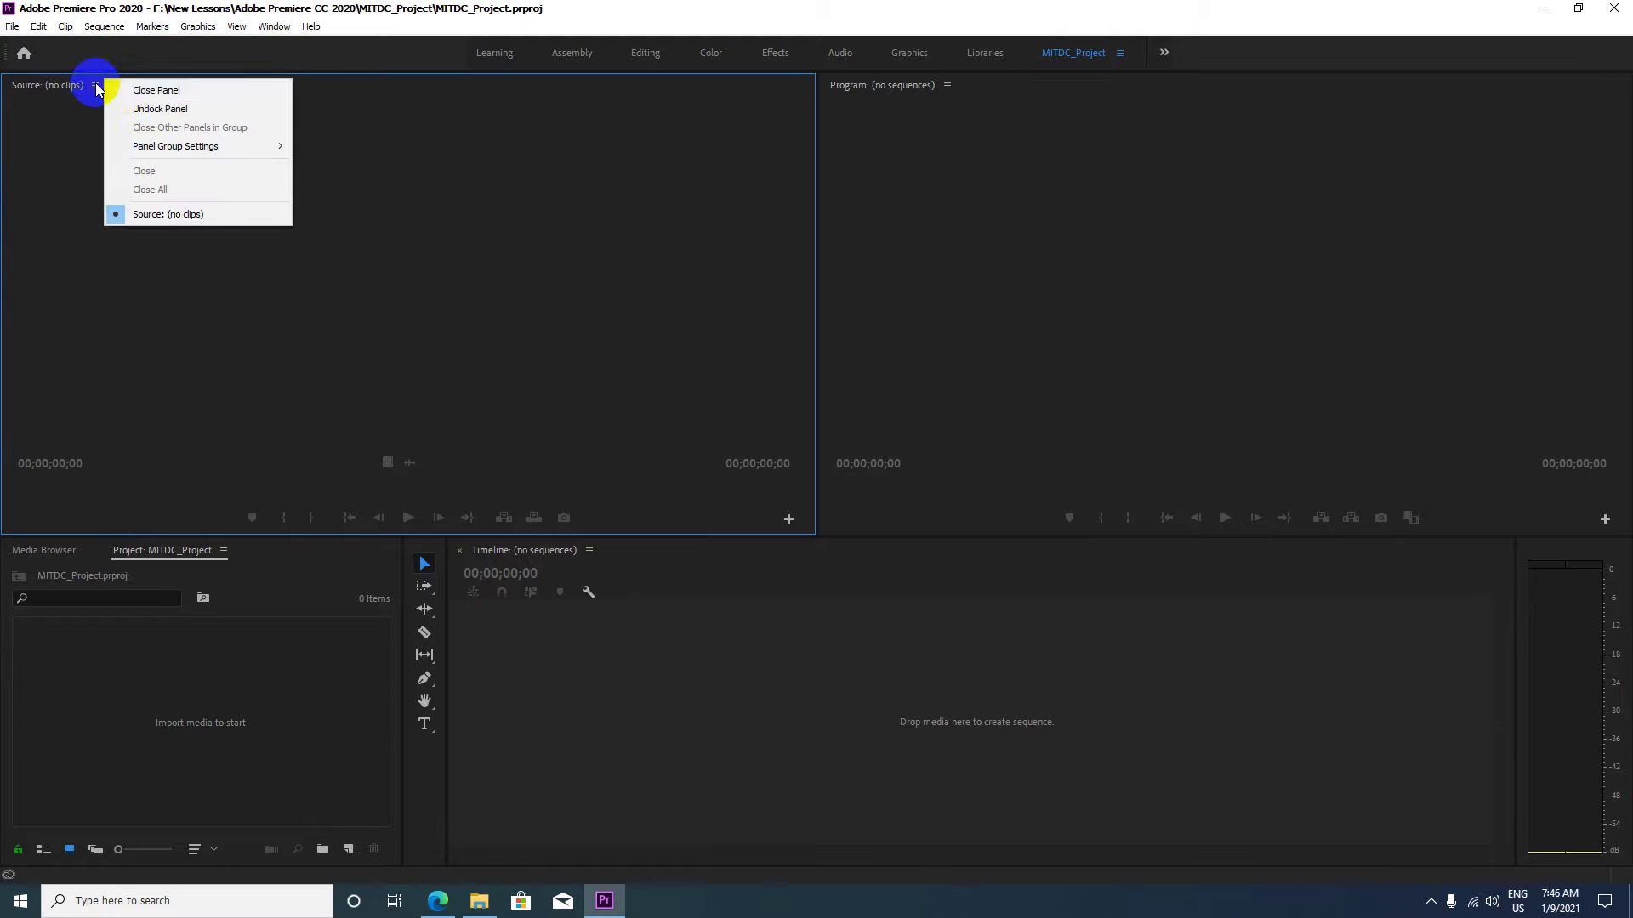
left_click(127, 92)
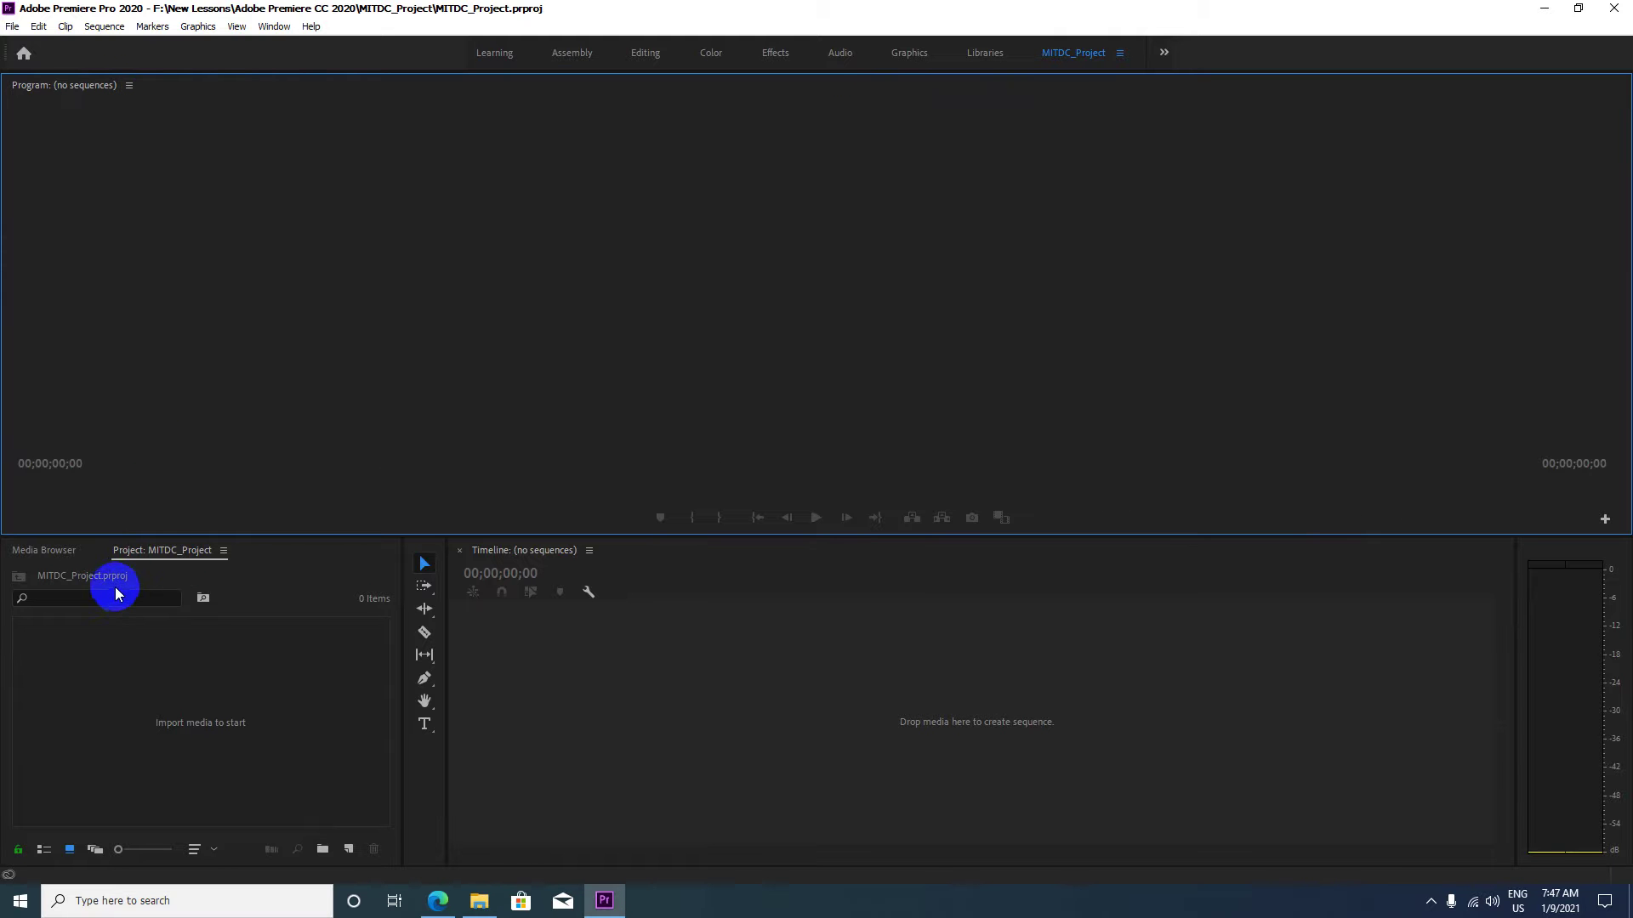
left_click(223, 550)
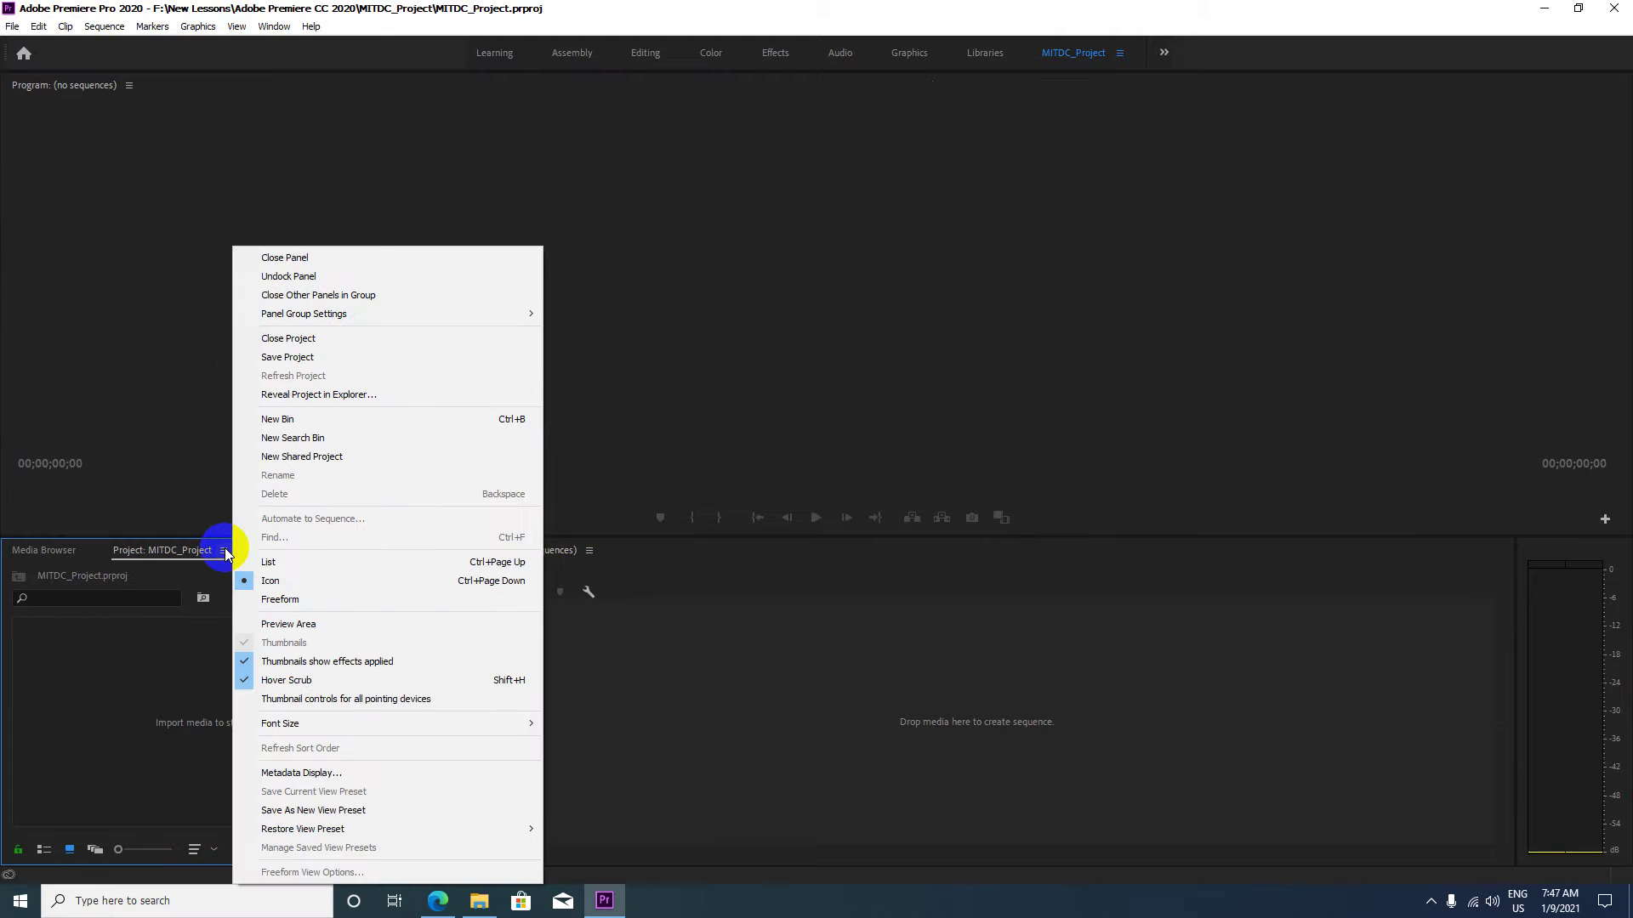
left_click(279, 258)
left_click(88, 550)
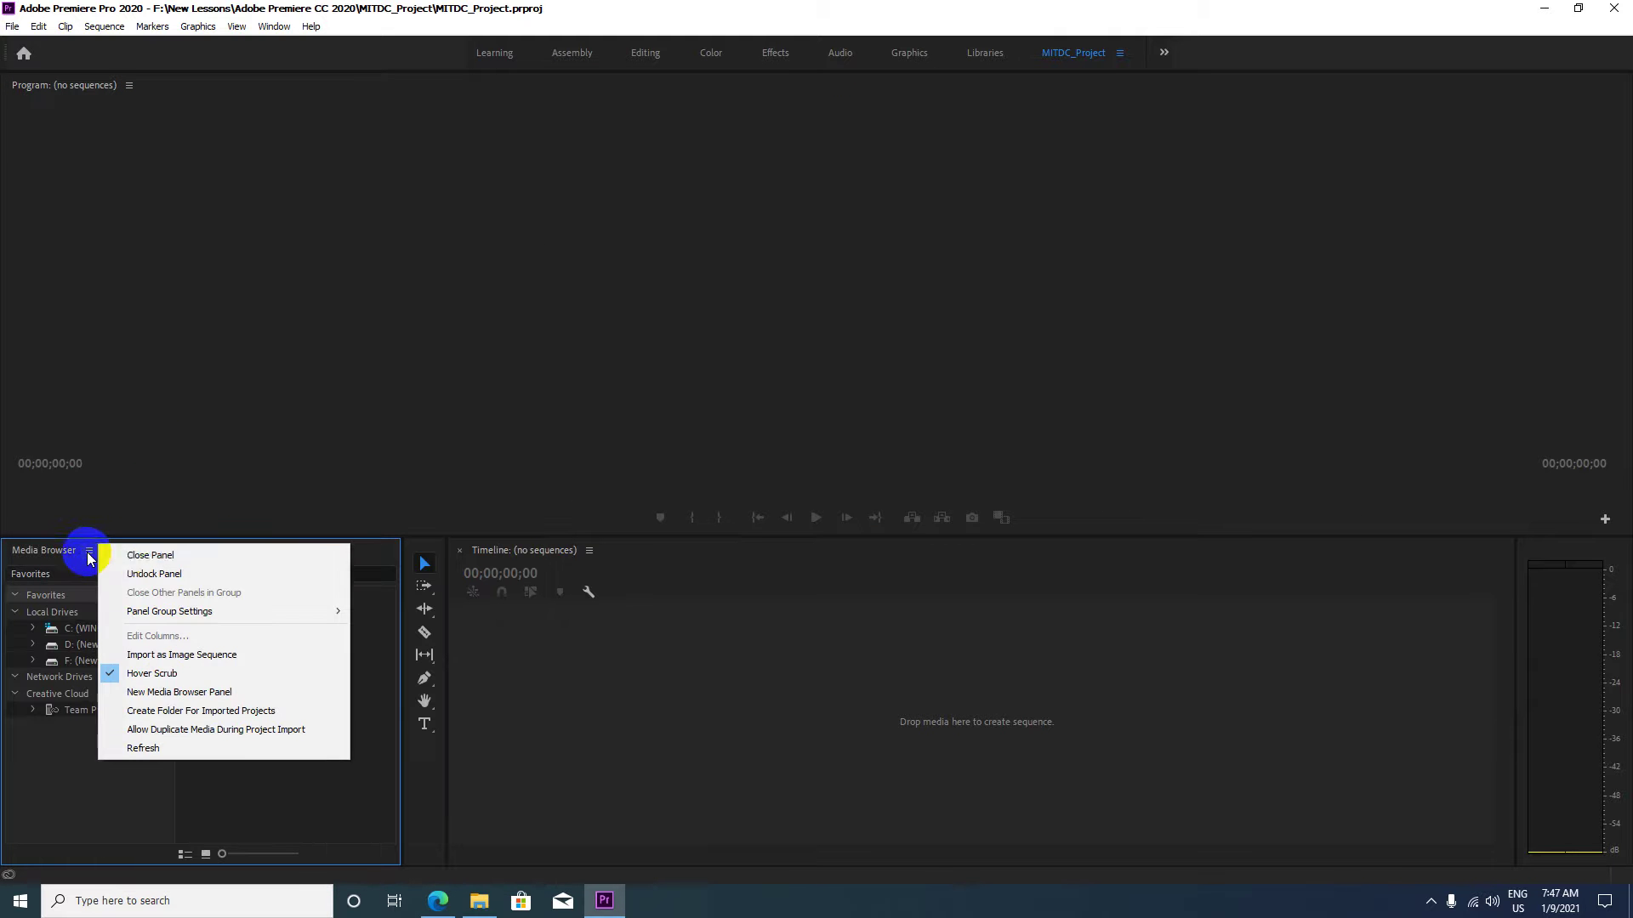
left_click(140, 554)
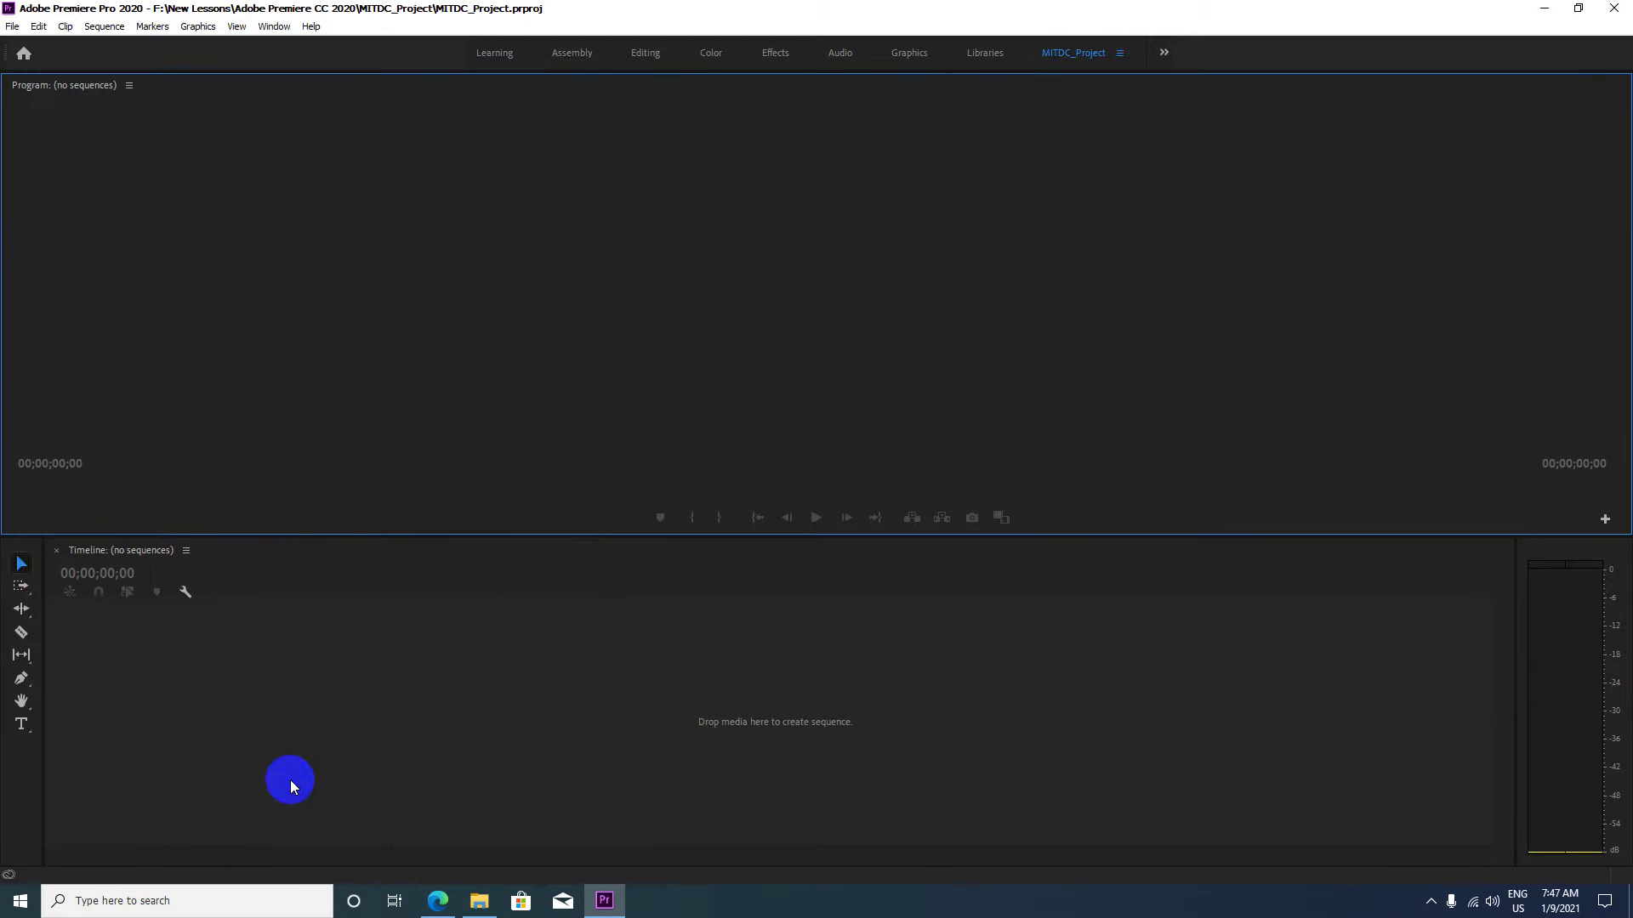
left_click(60, 554)
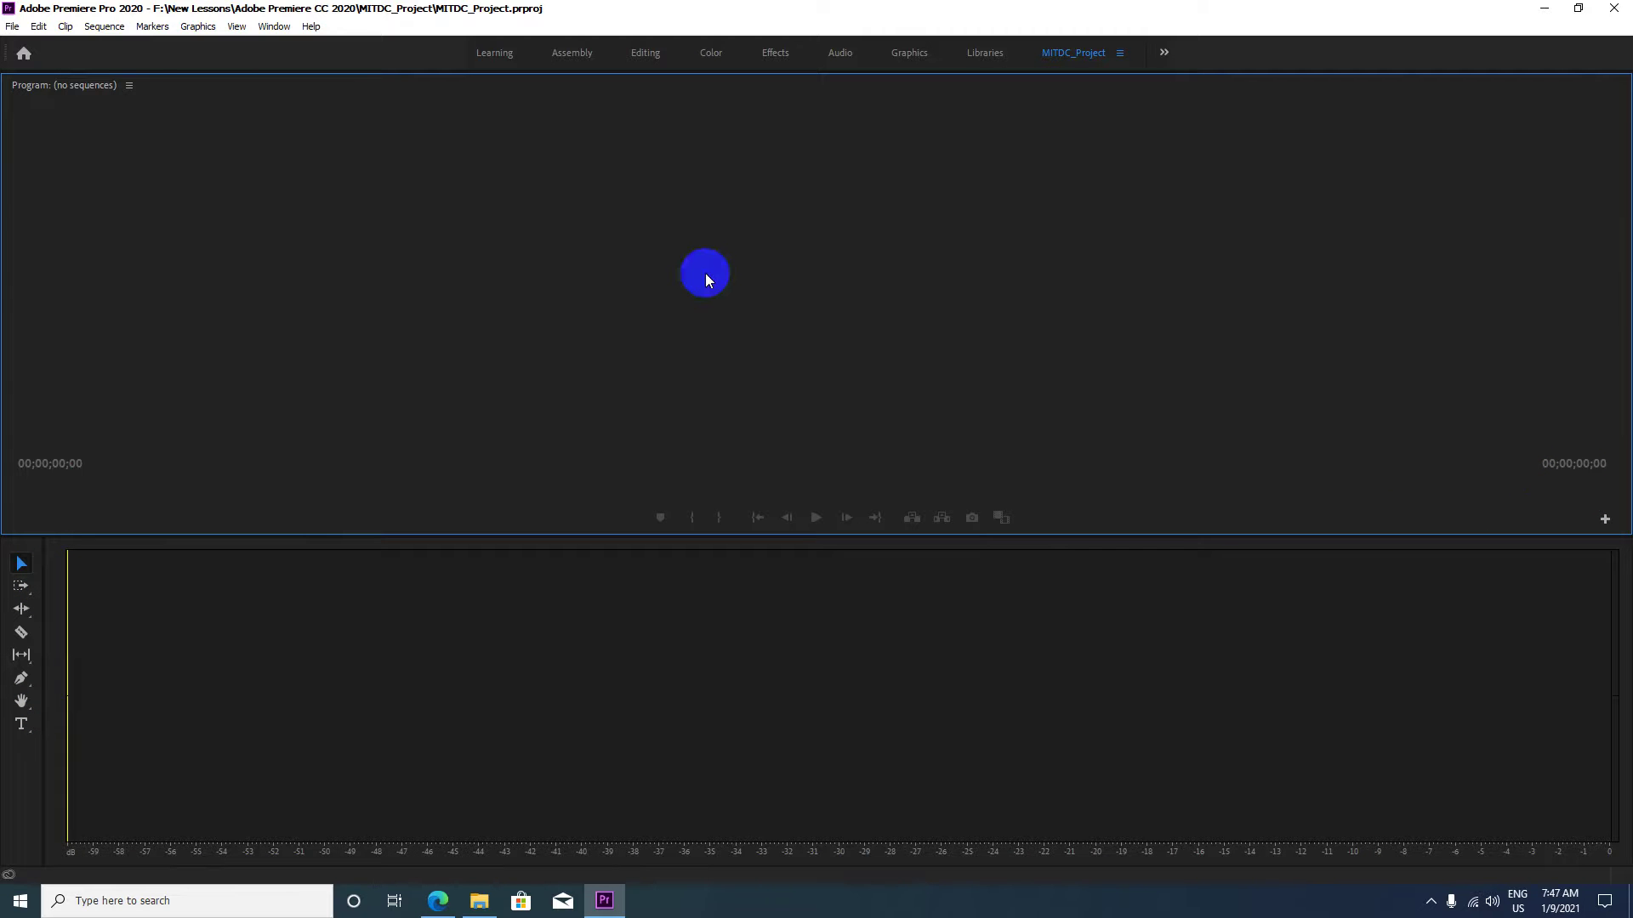
left_click(131, 86)
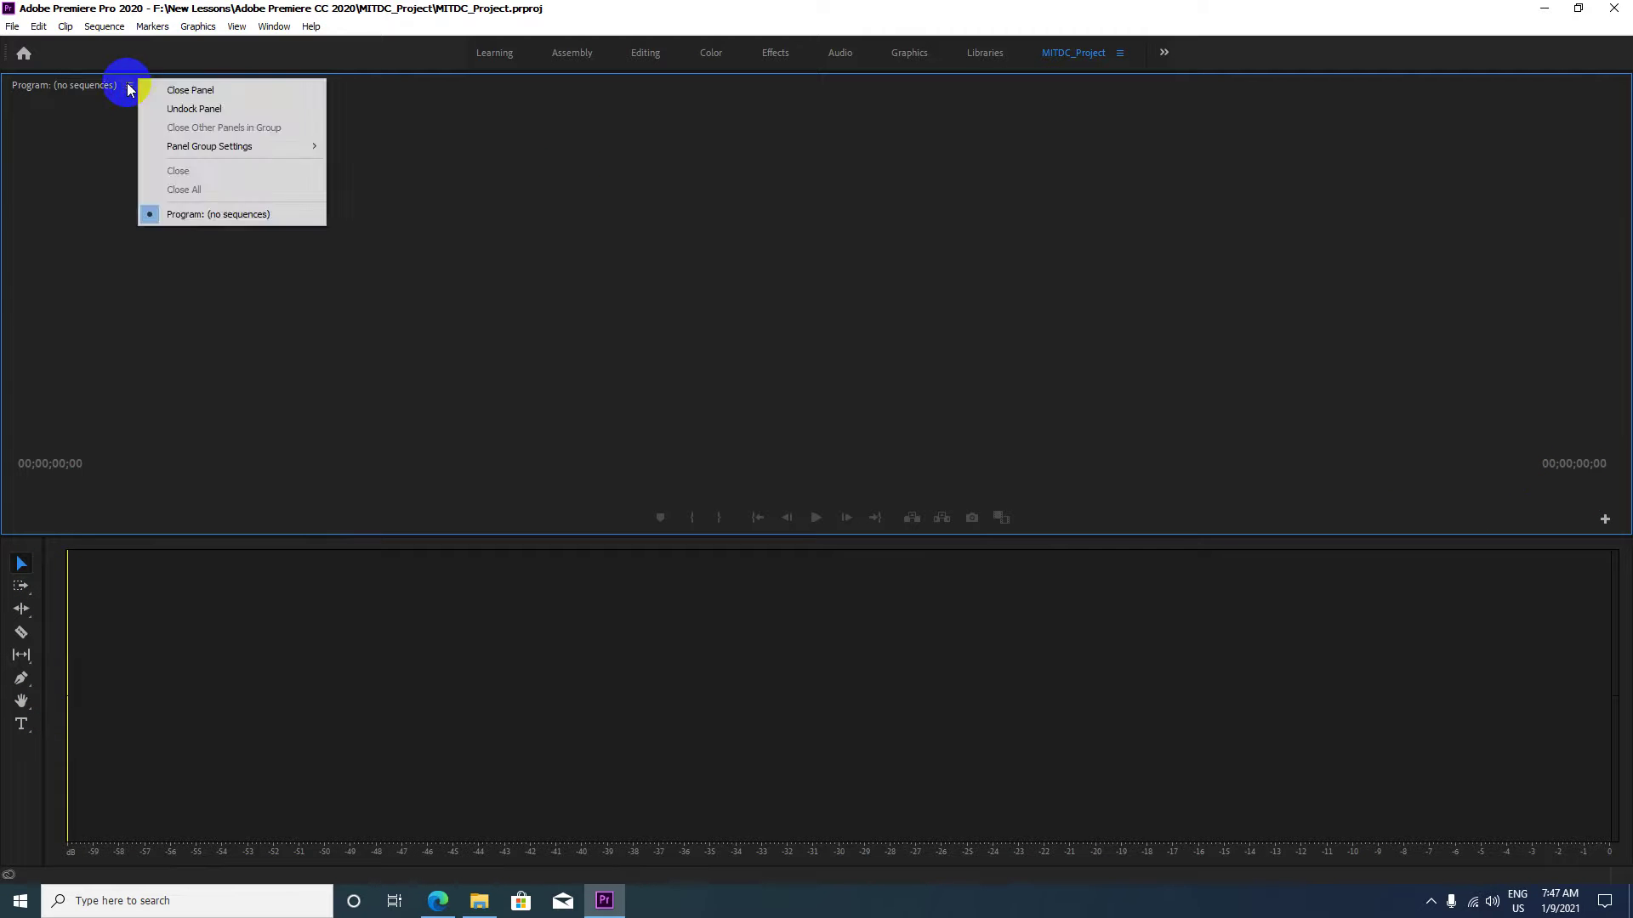
left_click(158, 87)
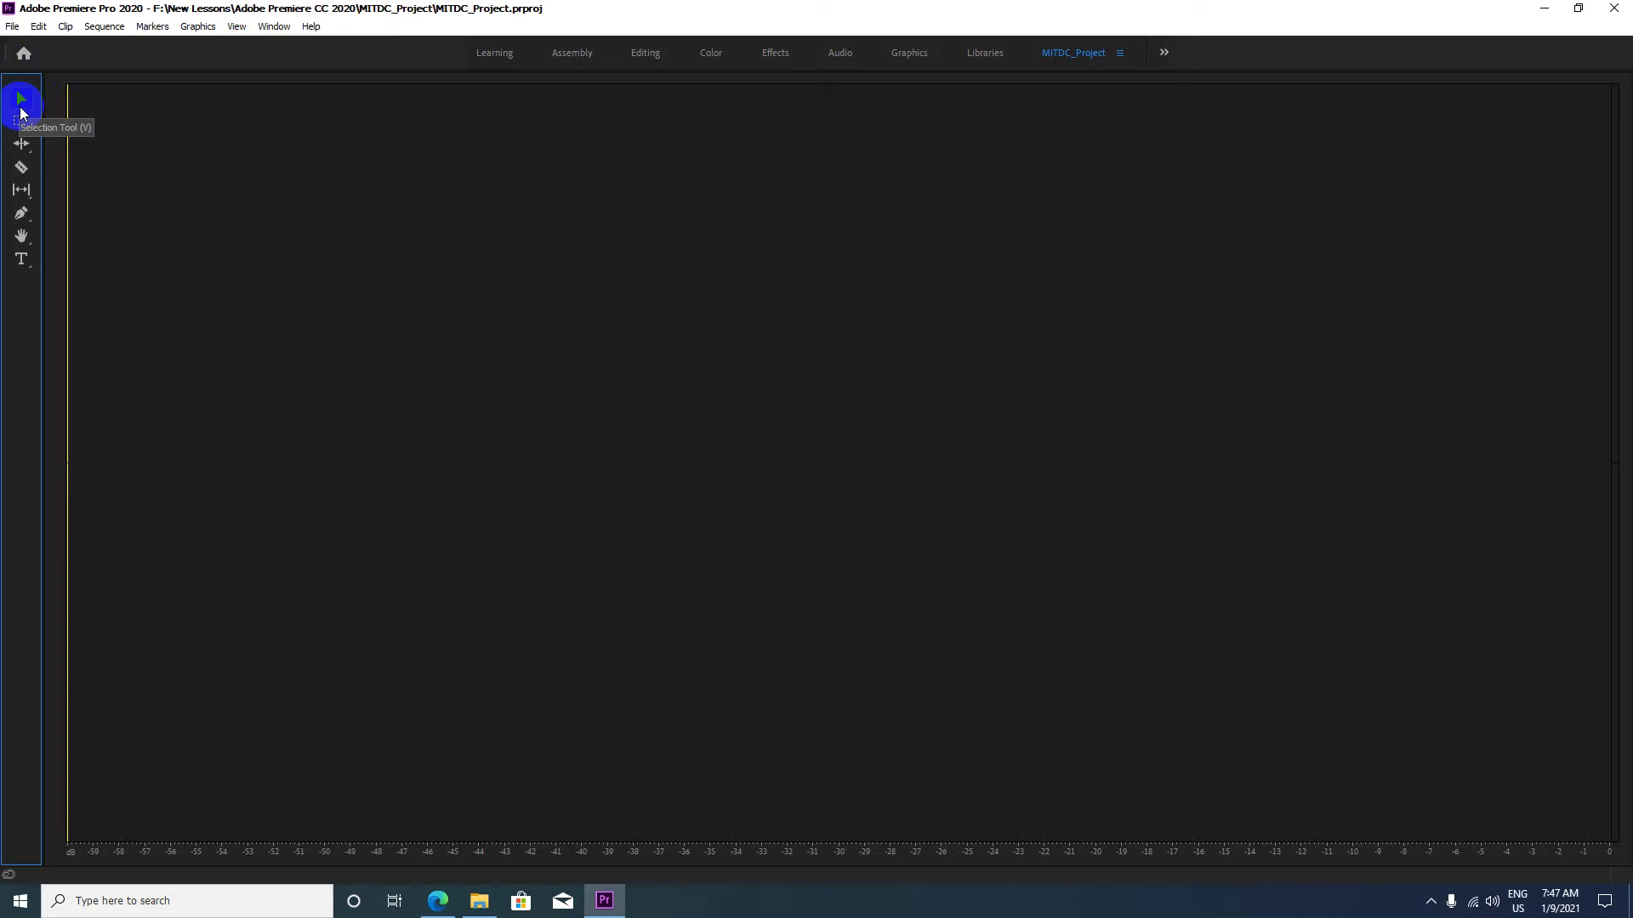
Use Window > Workspaces > Reset to Saved Layout to bring back MITDC_Project's panels.
left_click(273, 28)
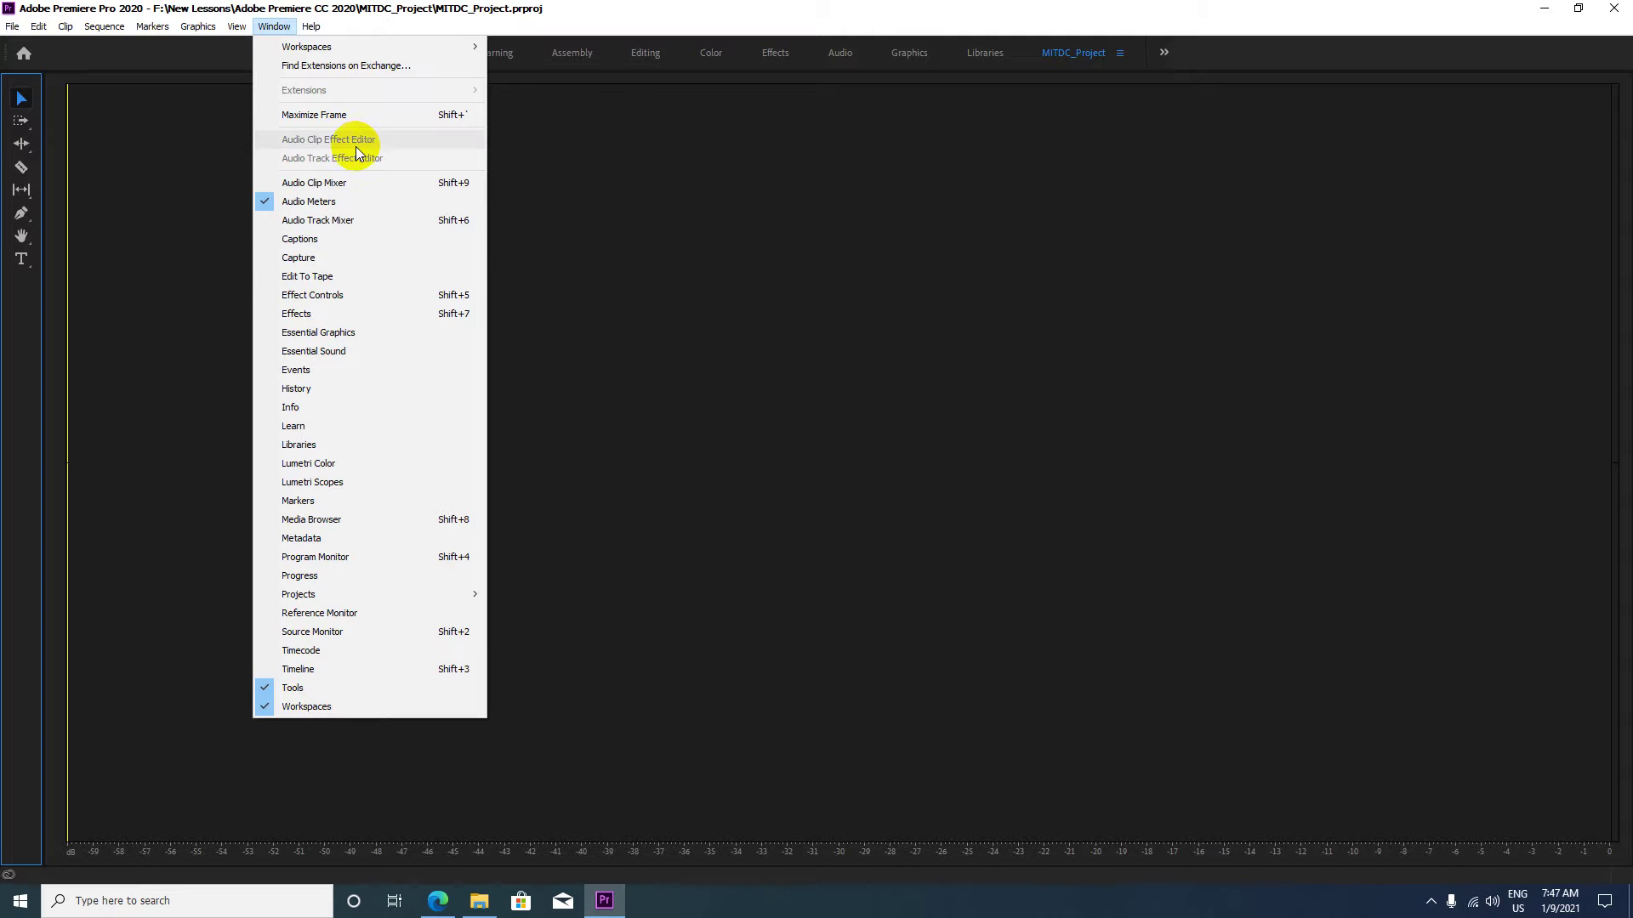
left_click(301, 685)
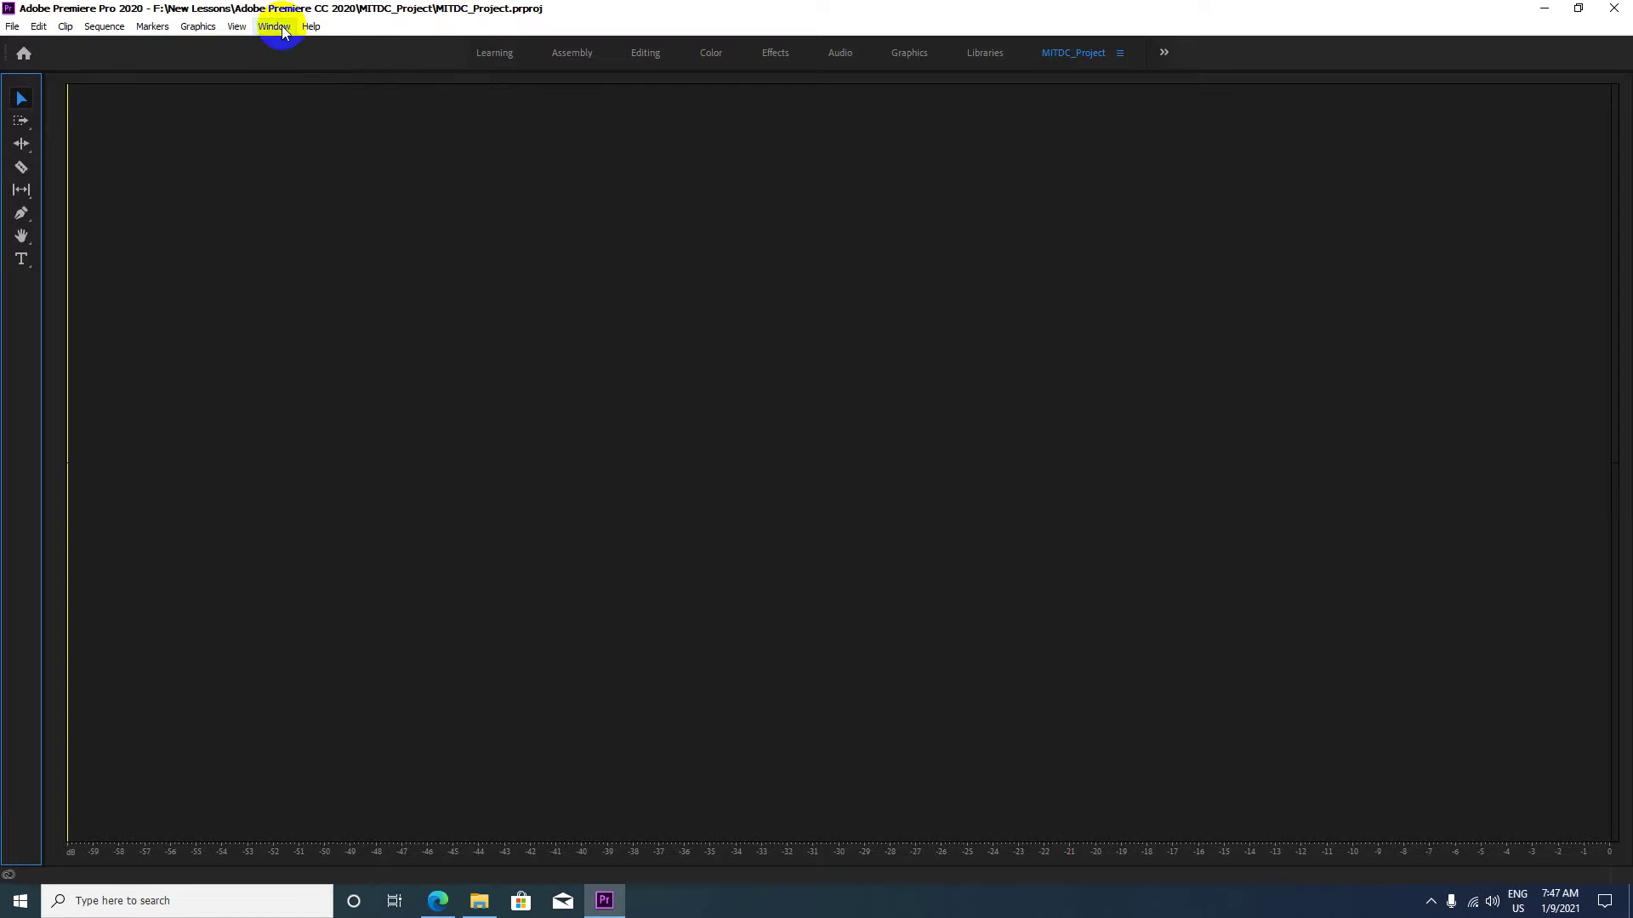
left_click(273, 26)
left_click(288, 702)
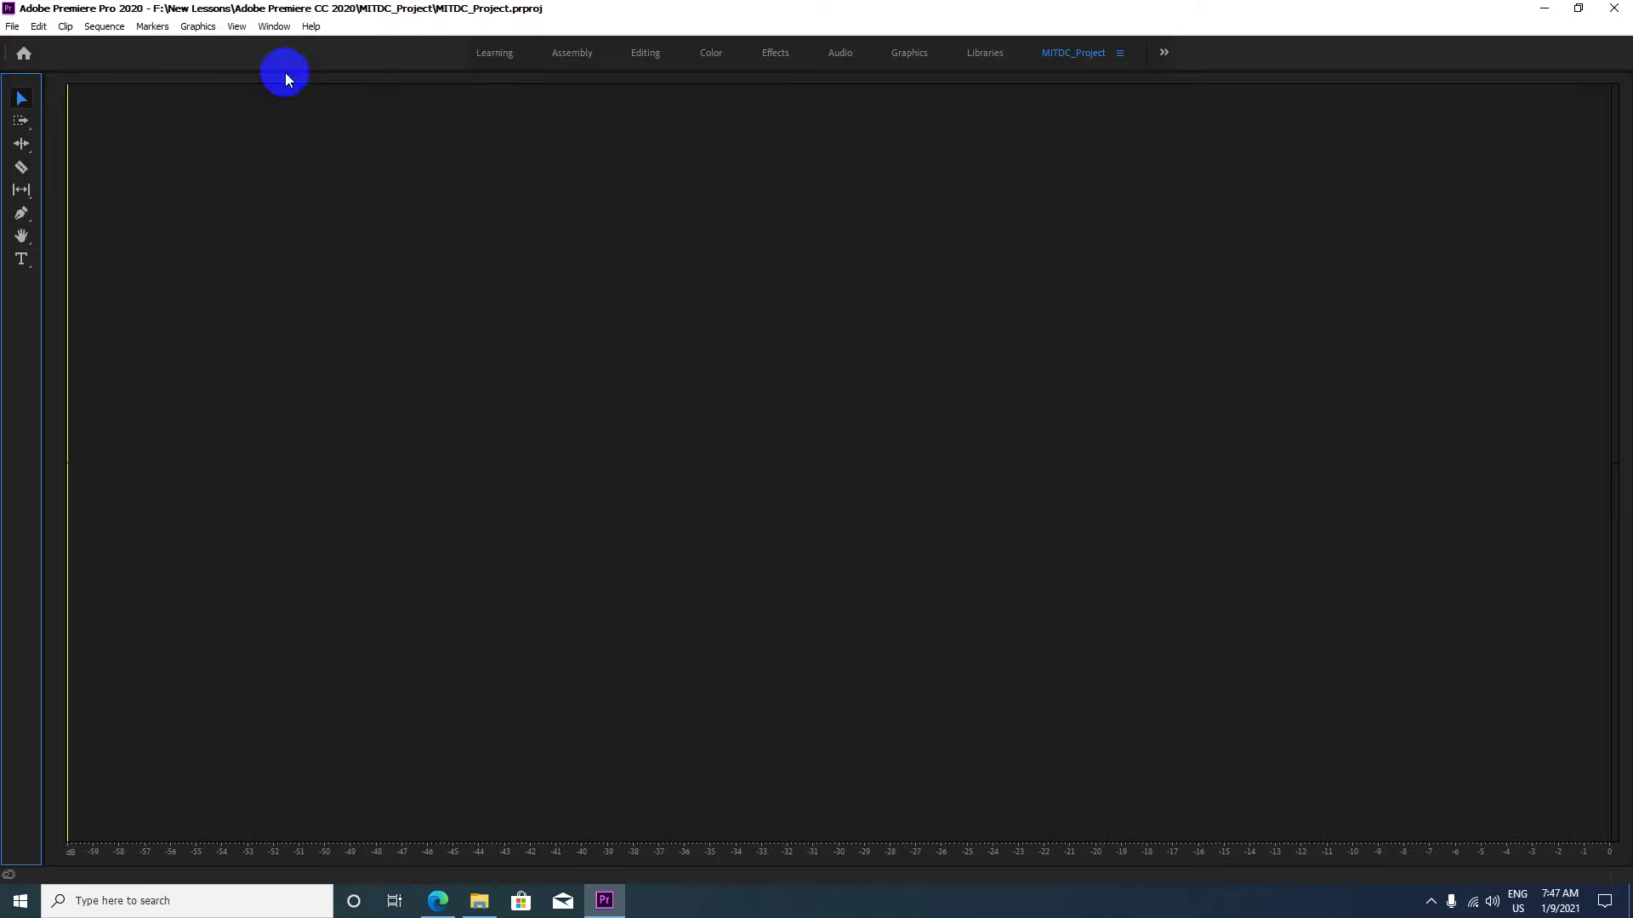
left_click(272, 25)
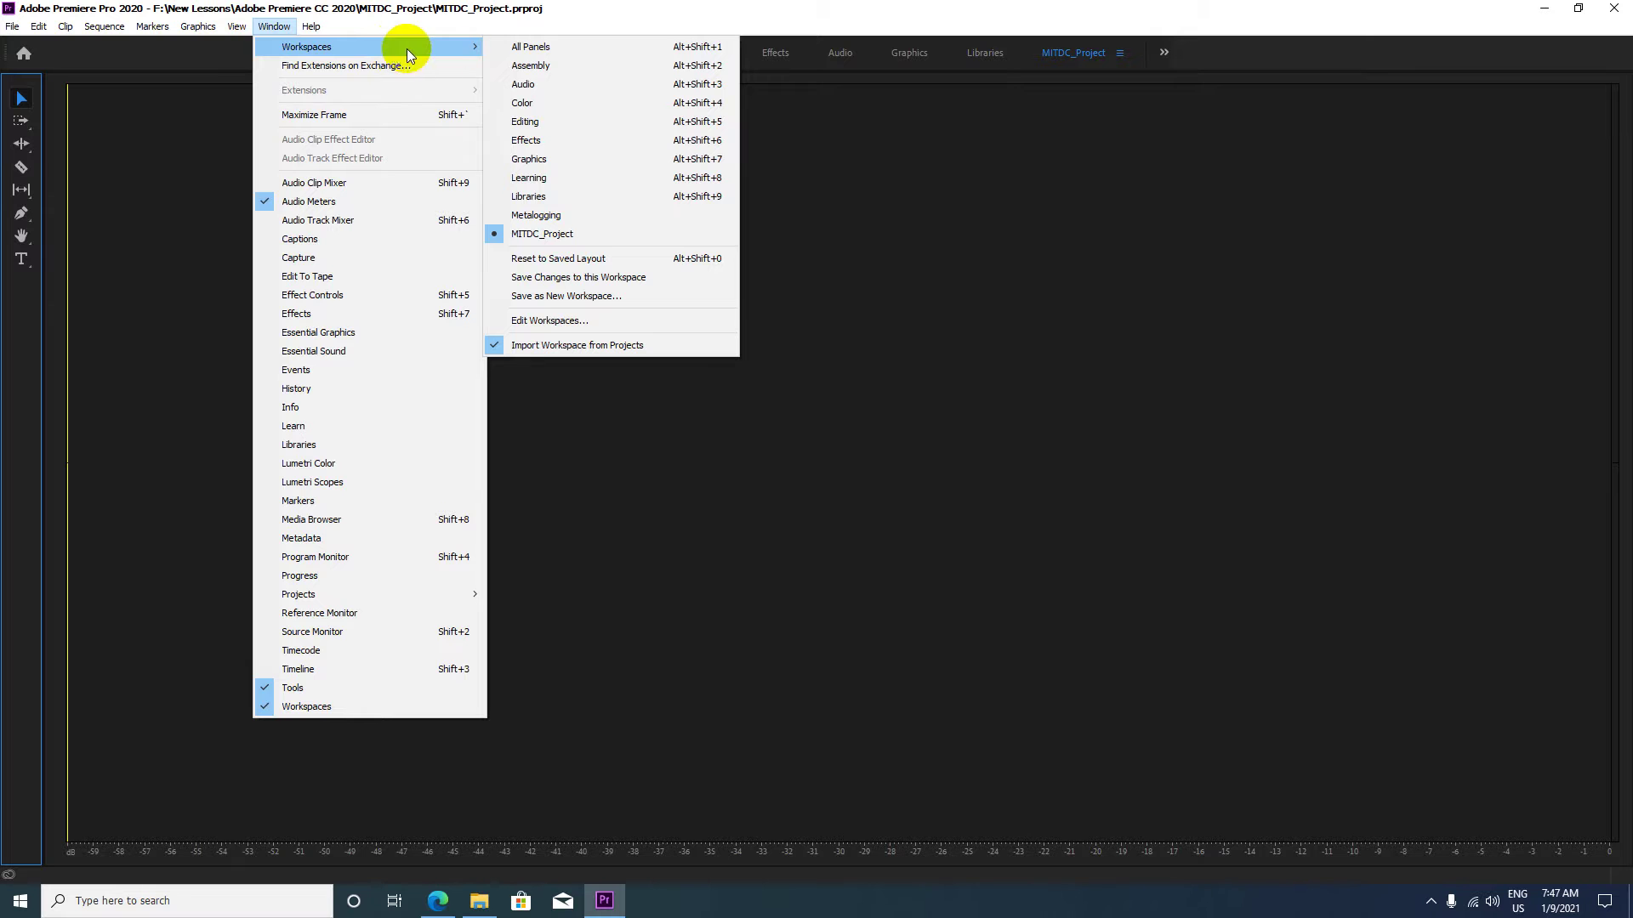
left_click(593, 260)
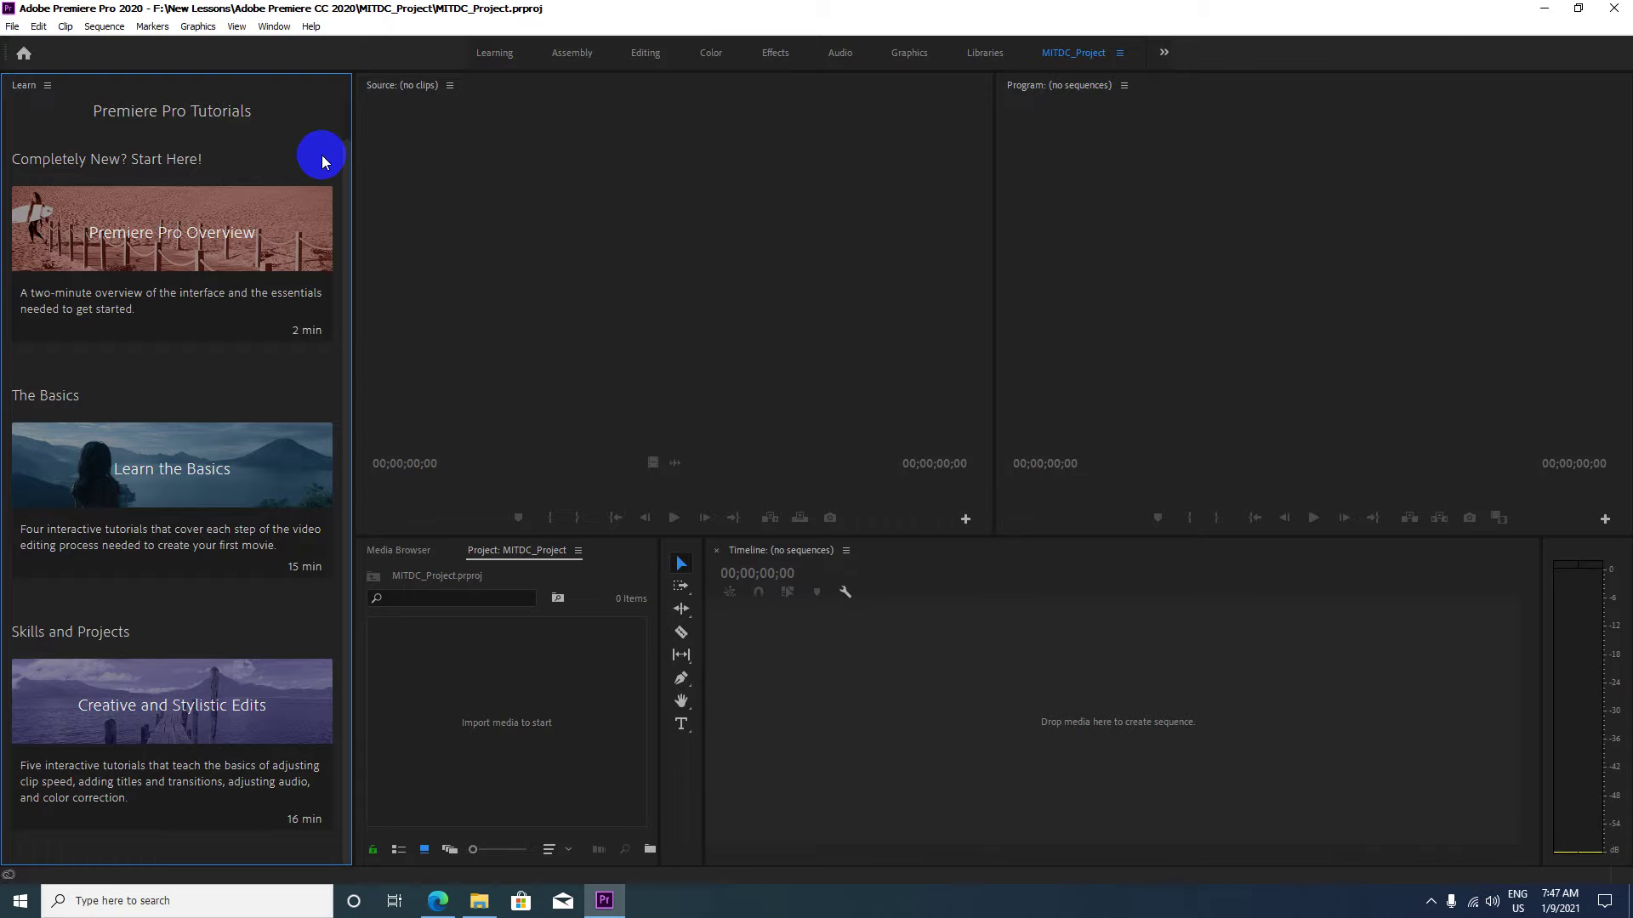
Close the Learn tutorials panel using Close Panel from its panel menu.
left_click(50, 86)
left_click(96, 91)
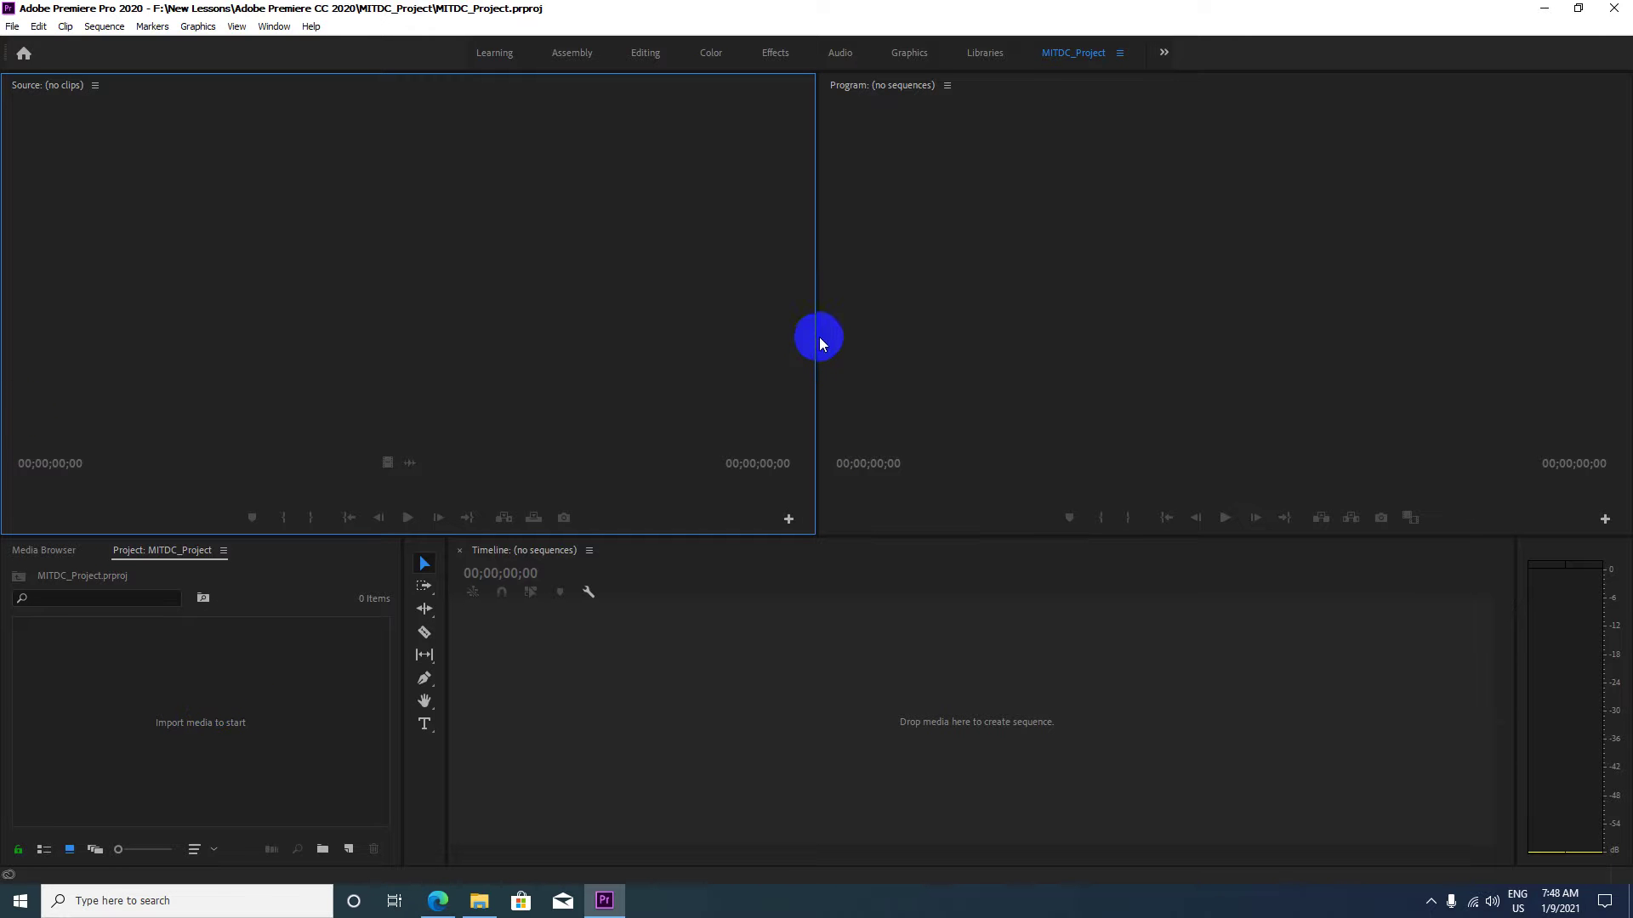
Widen the Source monitor against the Program monitor and raise the Timeline and Project panels.
mouse_move(816, 339)
left_mouse_down()
mouse_move(423, 337)
mouse_move(916, 357)
left_mouse_up()
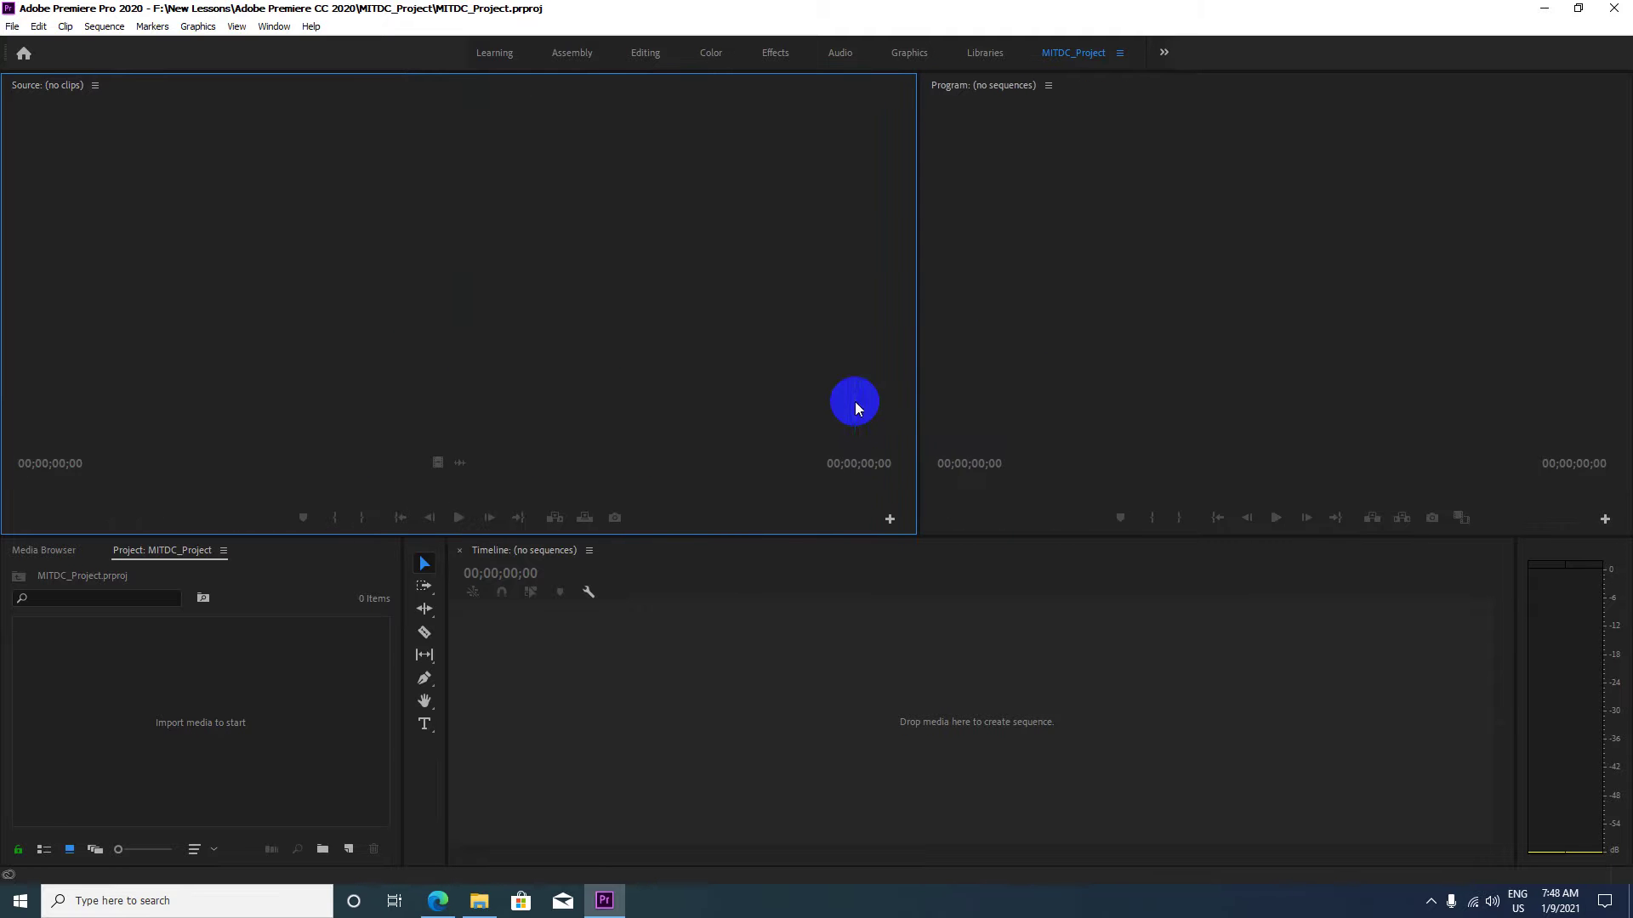
mouse_move(747, 535)
left_mouse_down()
mouse_move(685, 328)
mouse_move(681, 389)
left_mouse_up()
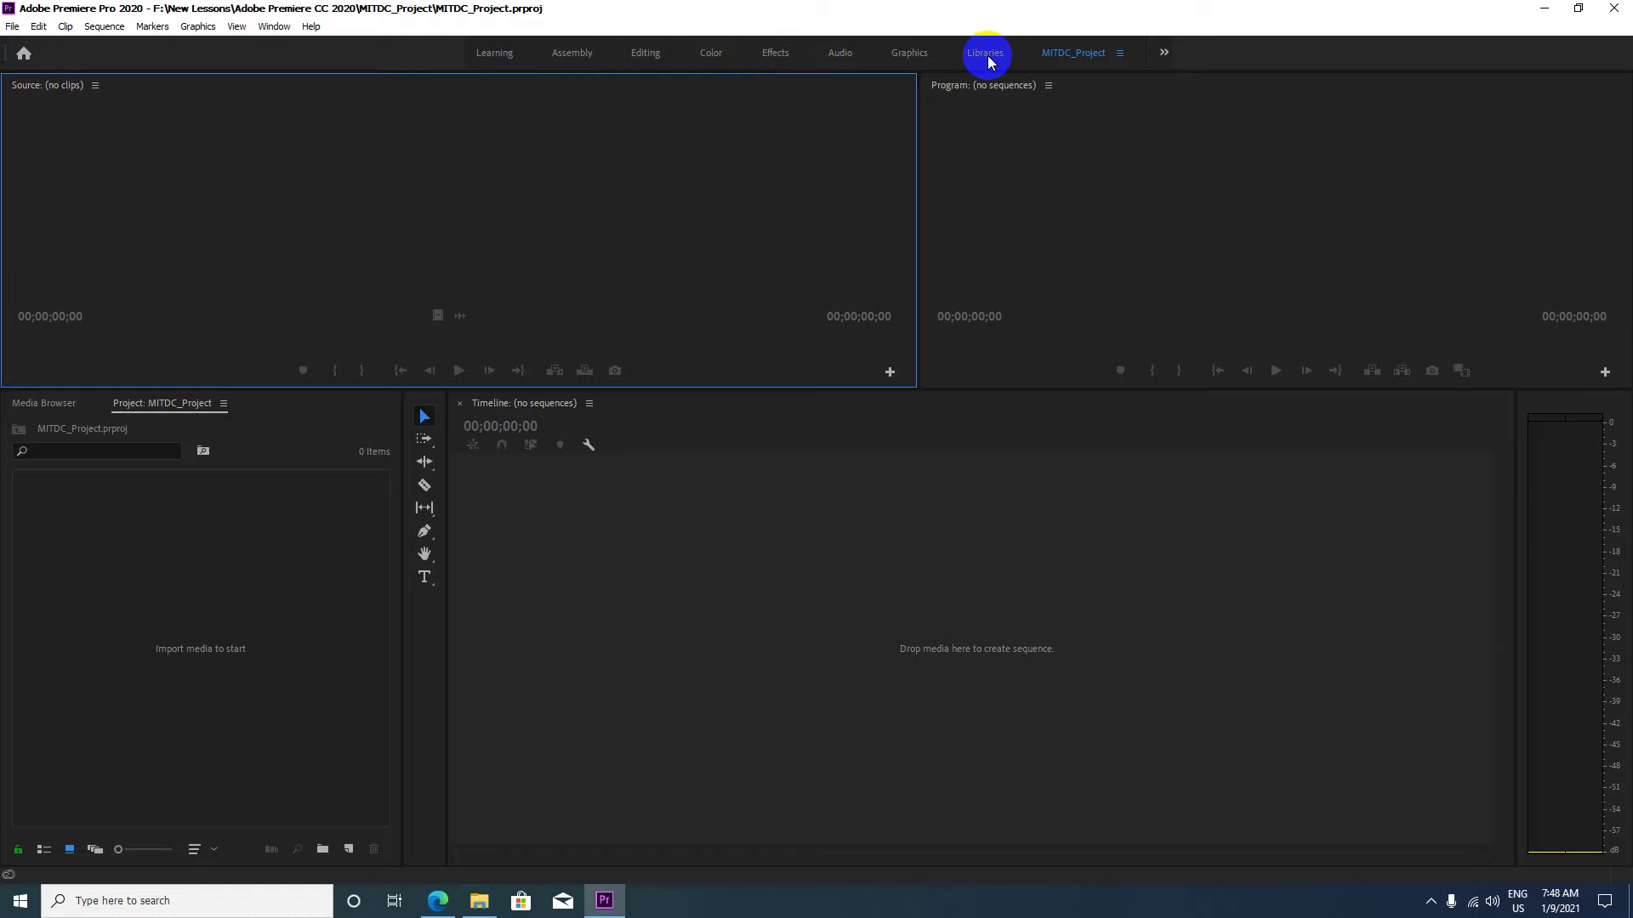
left_click(1082, 55)
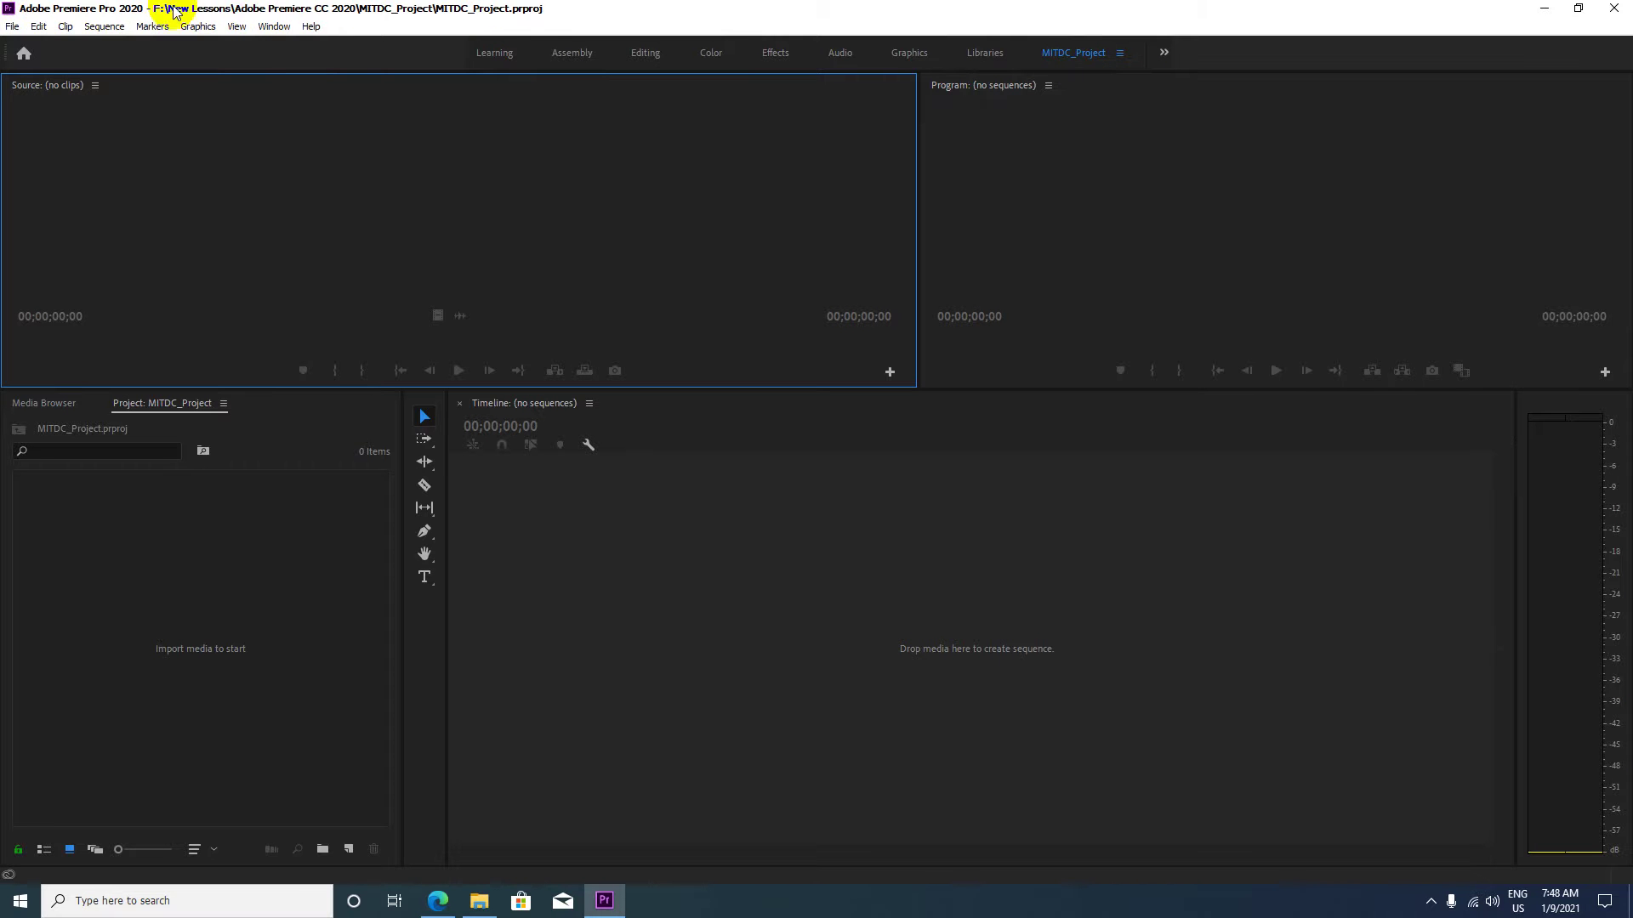
left_click(189, 34)
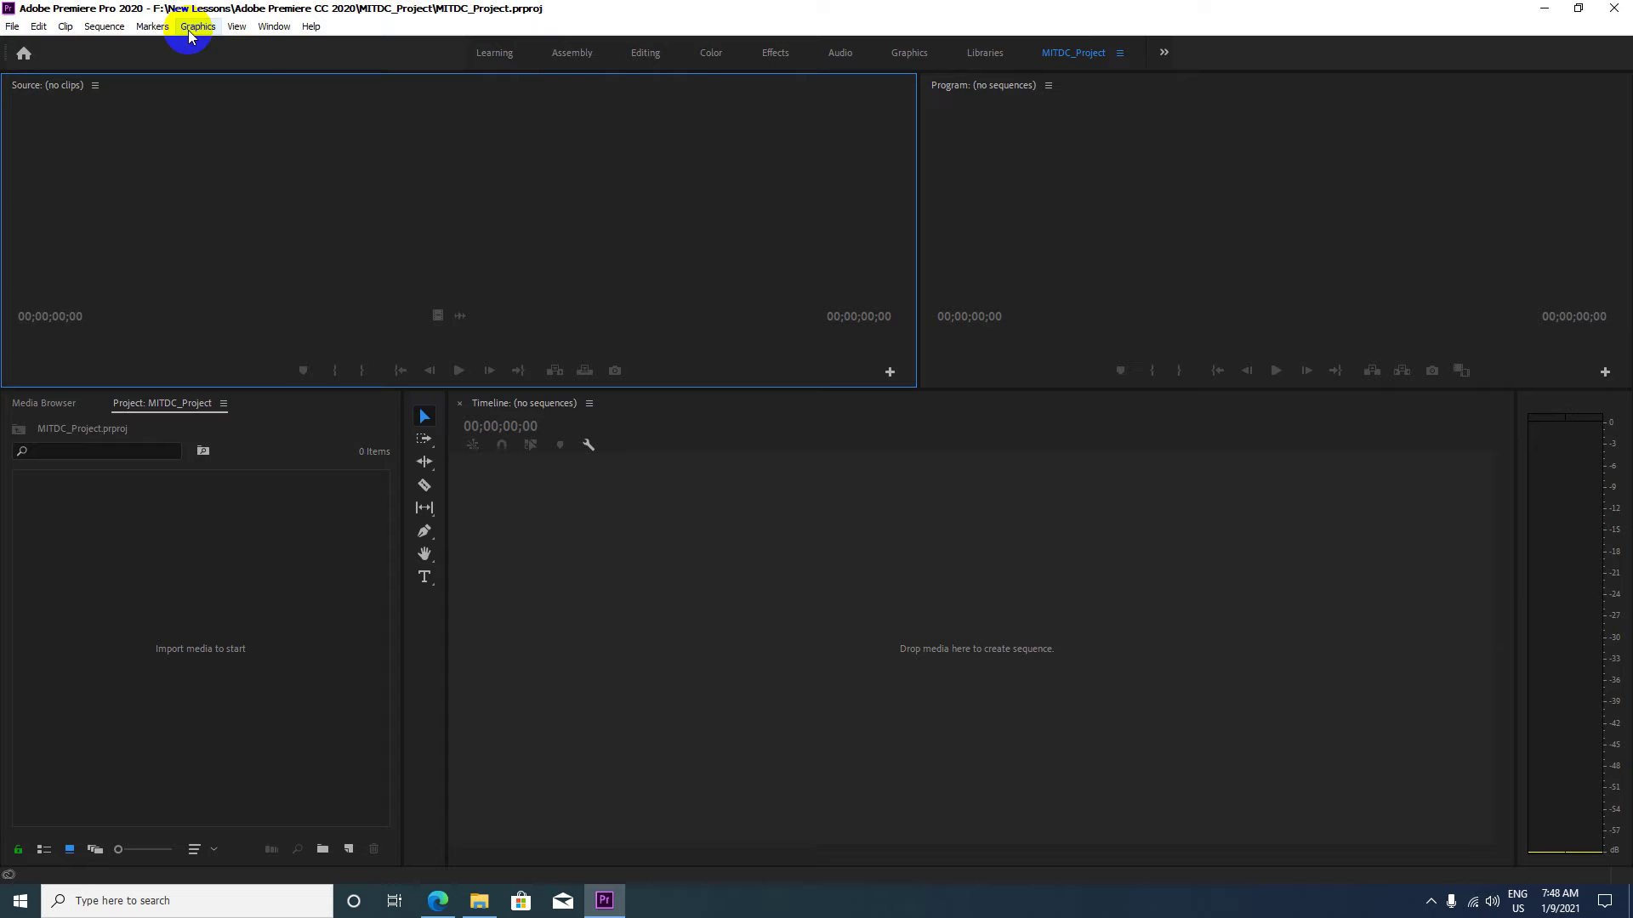
left_click(12, 26)
left_click(72, 31)
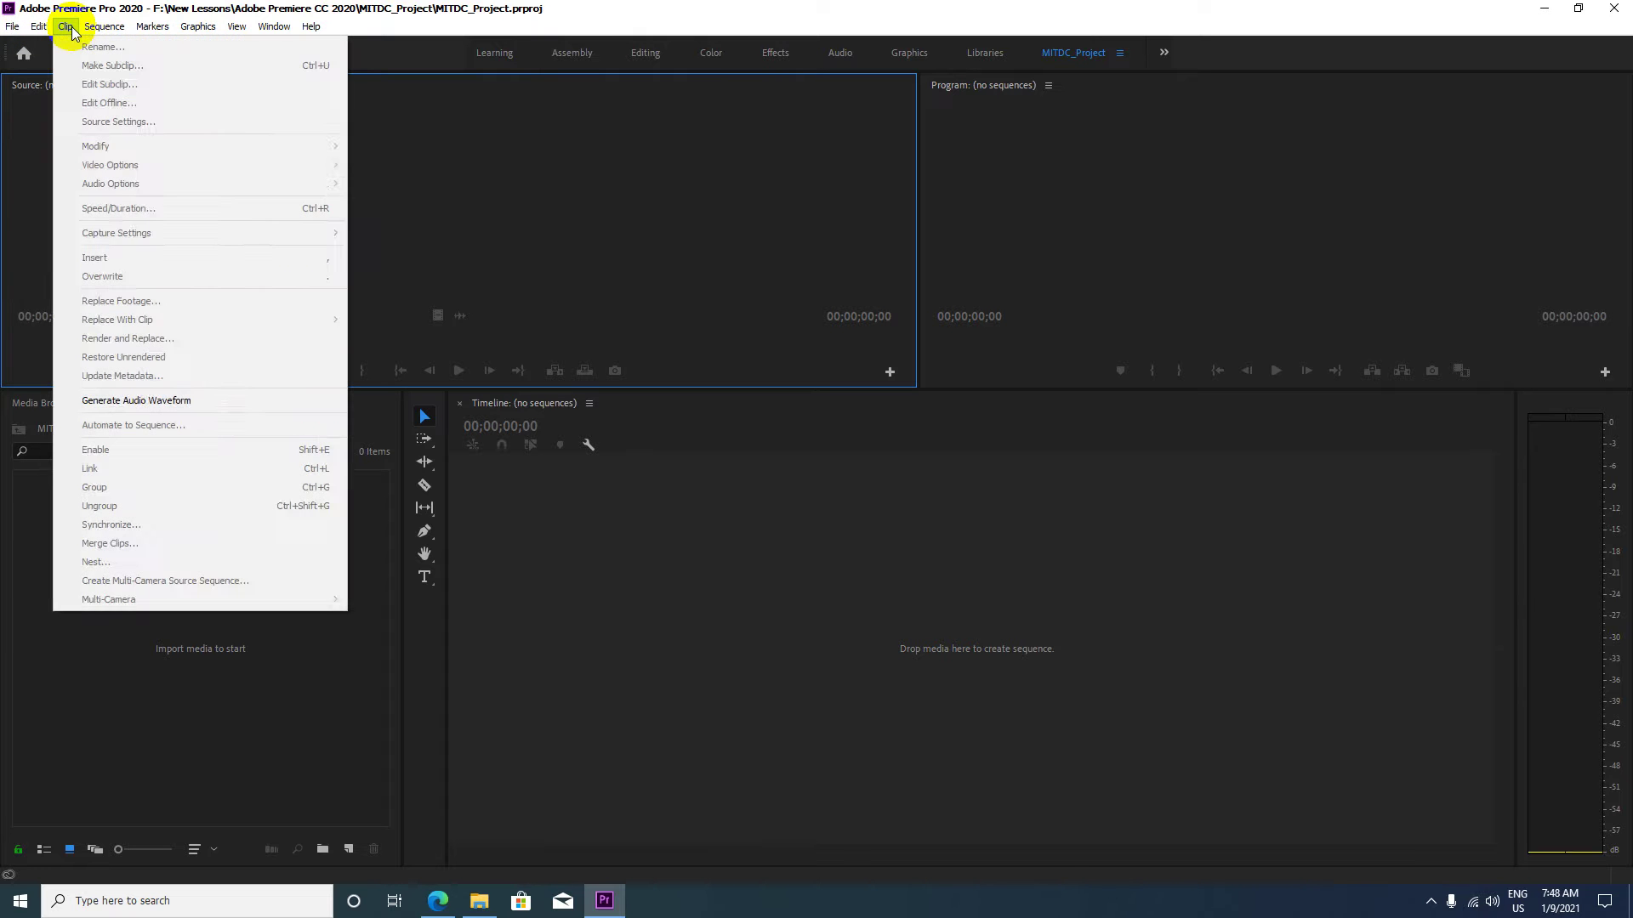
left_click(104, 26)
left_click(145, 28)
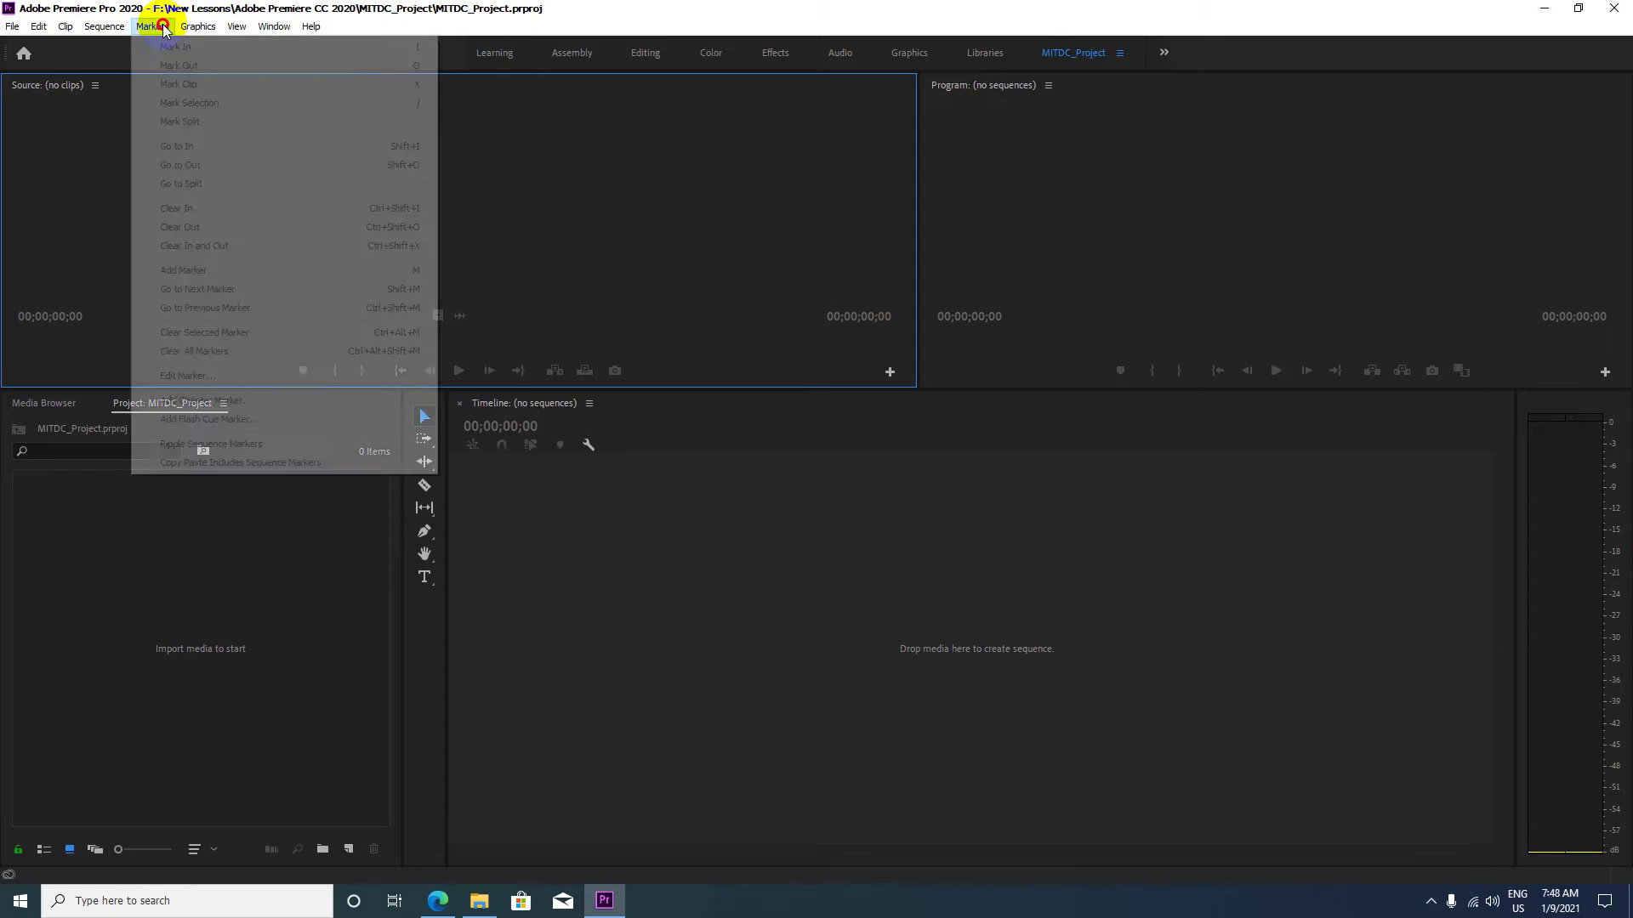
left_click(196, 28)
left_click(236, 27)
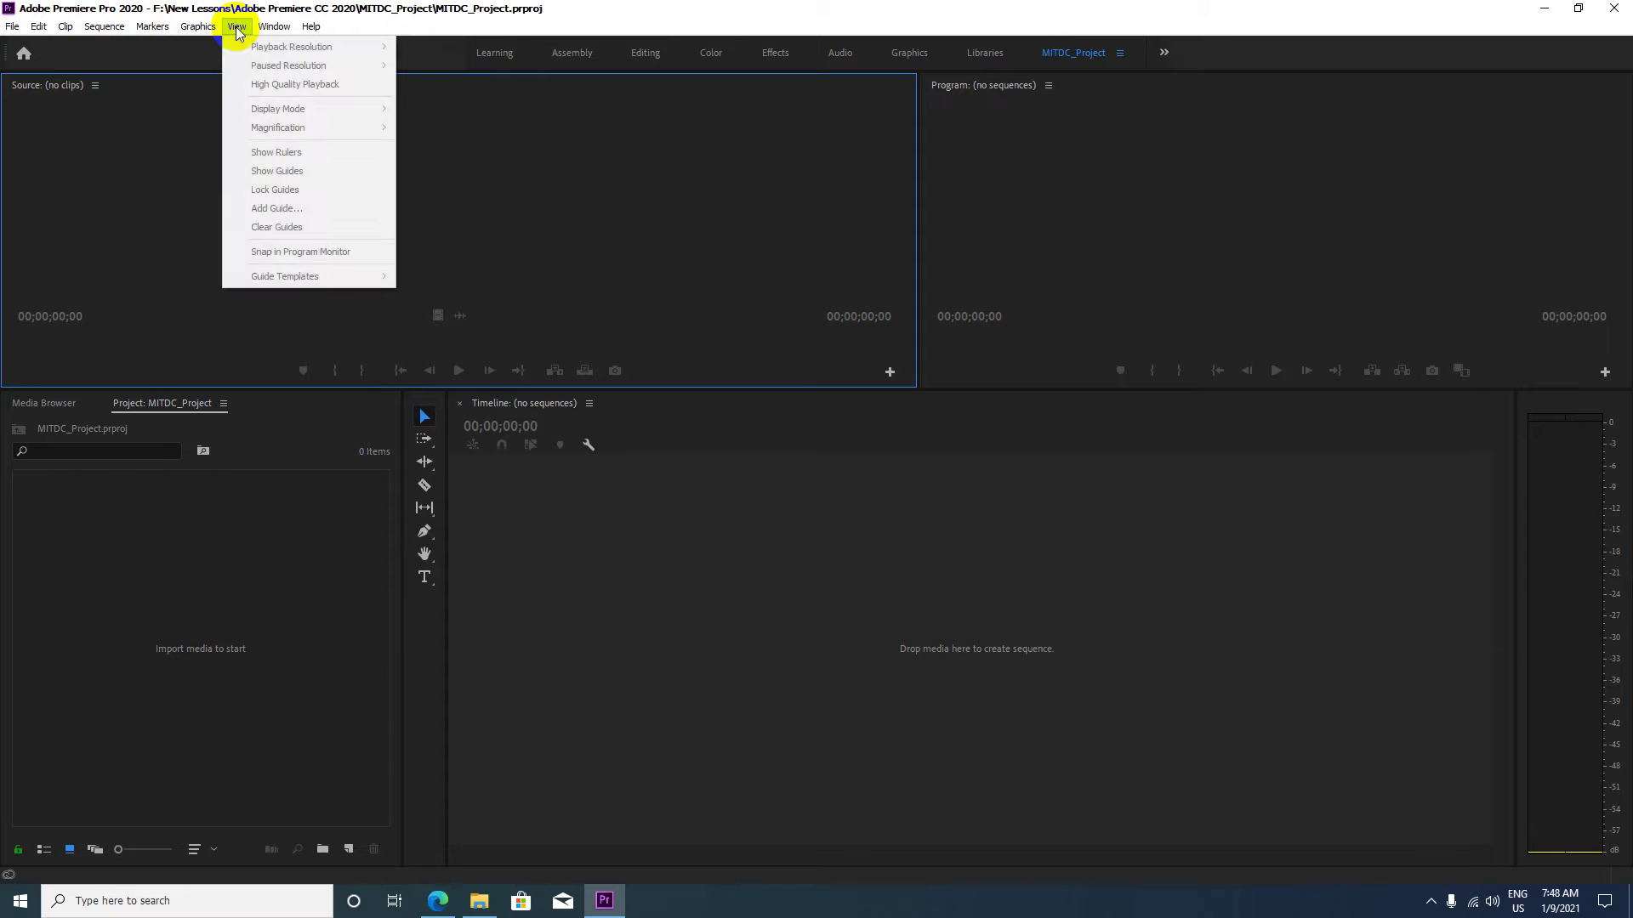
left_click(280, 29)
left_click(309, 28)
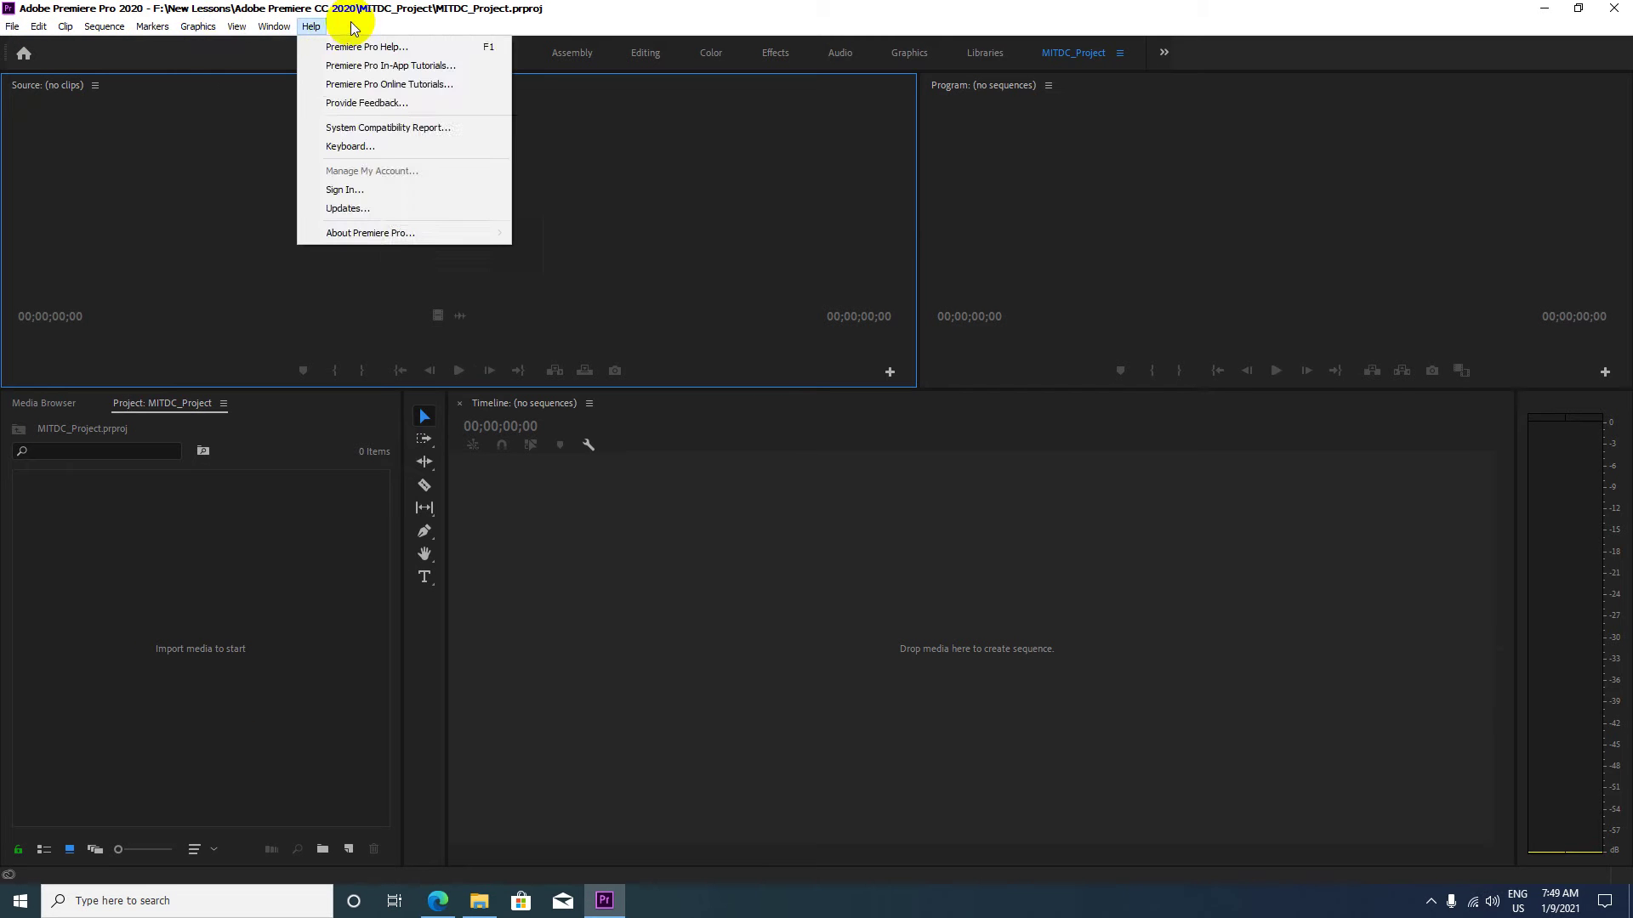
mouse_move(311, 27)
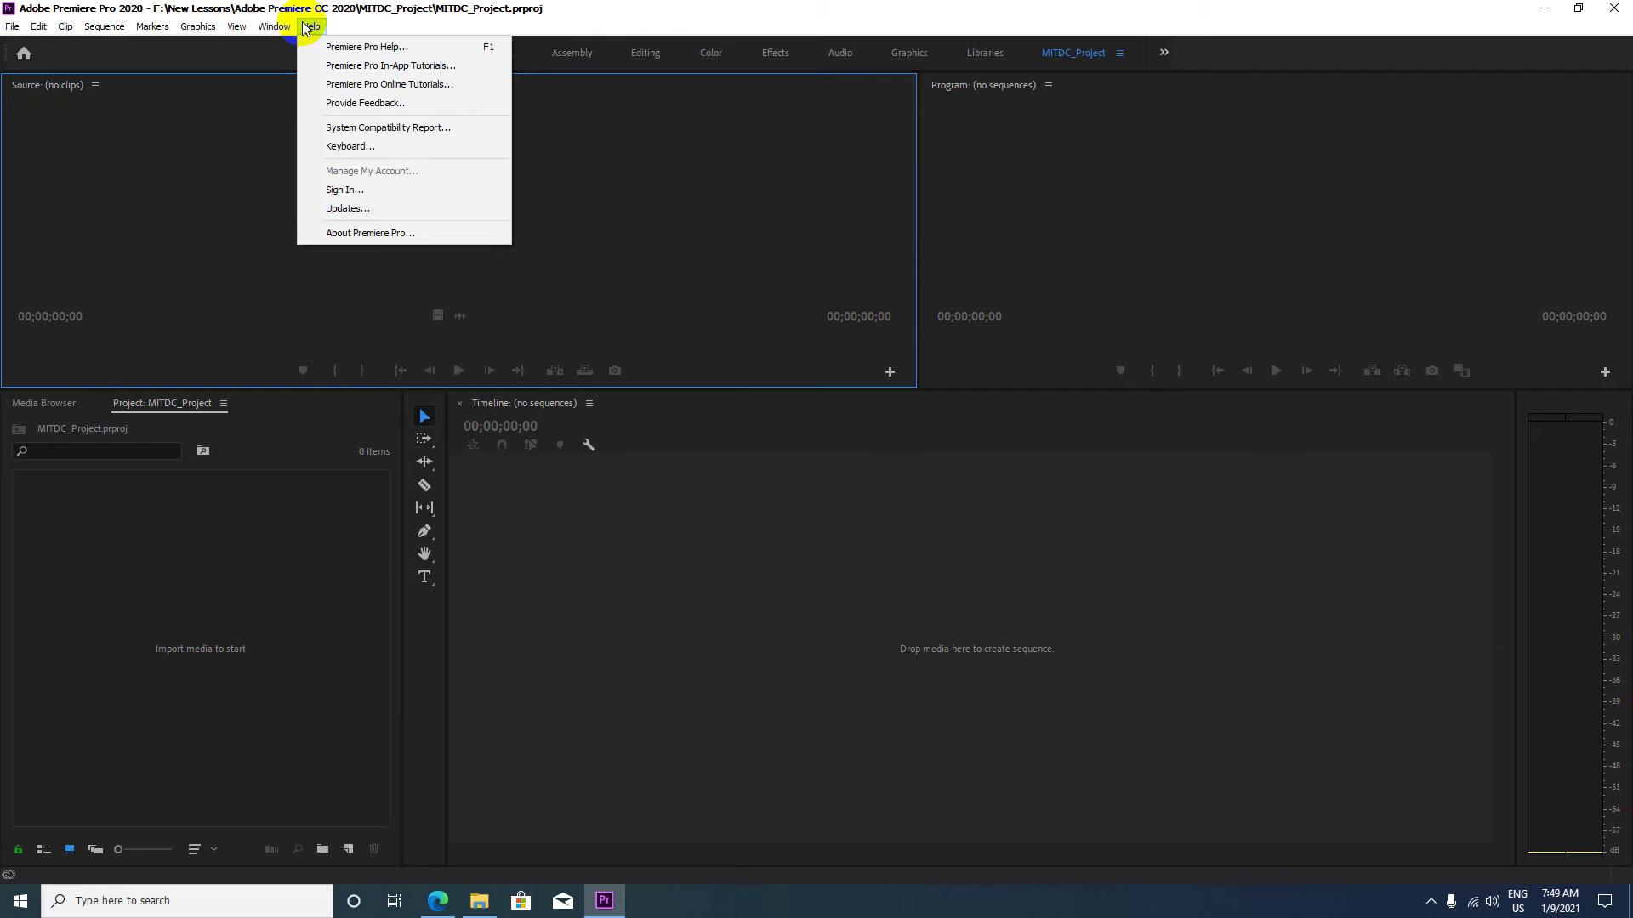
mouse_move(153, 26)
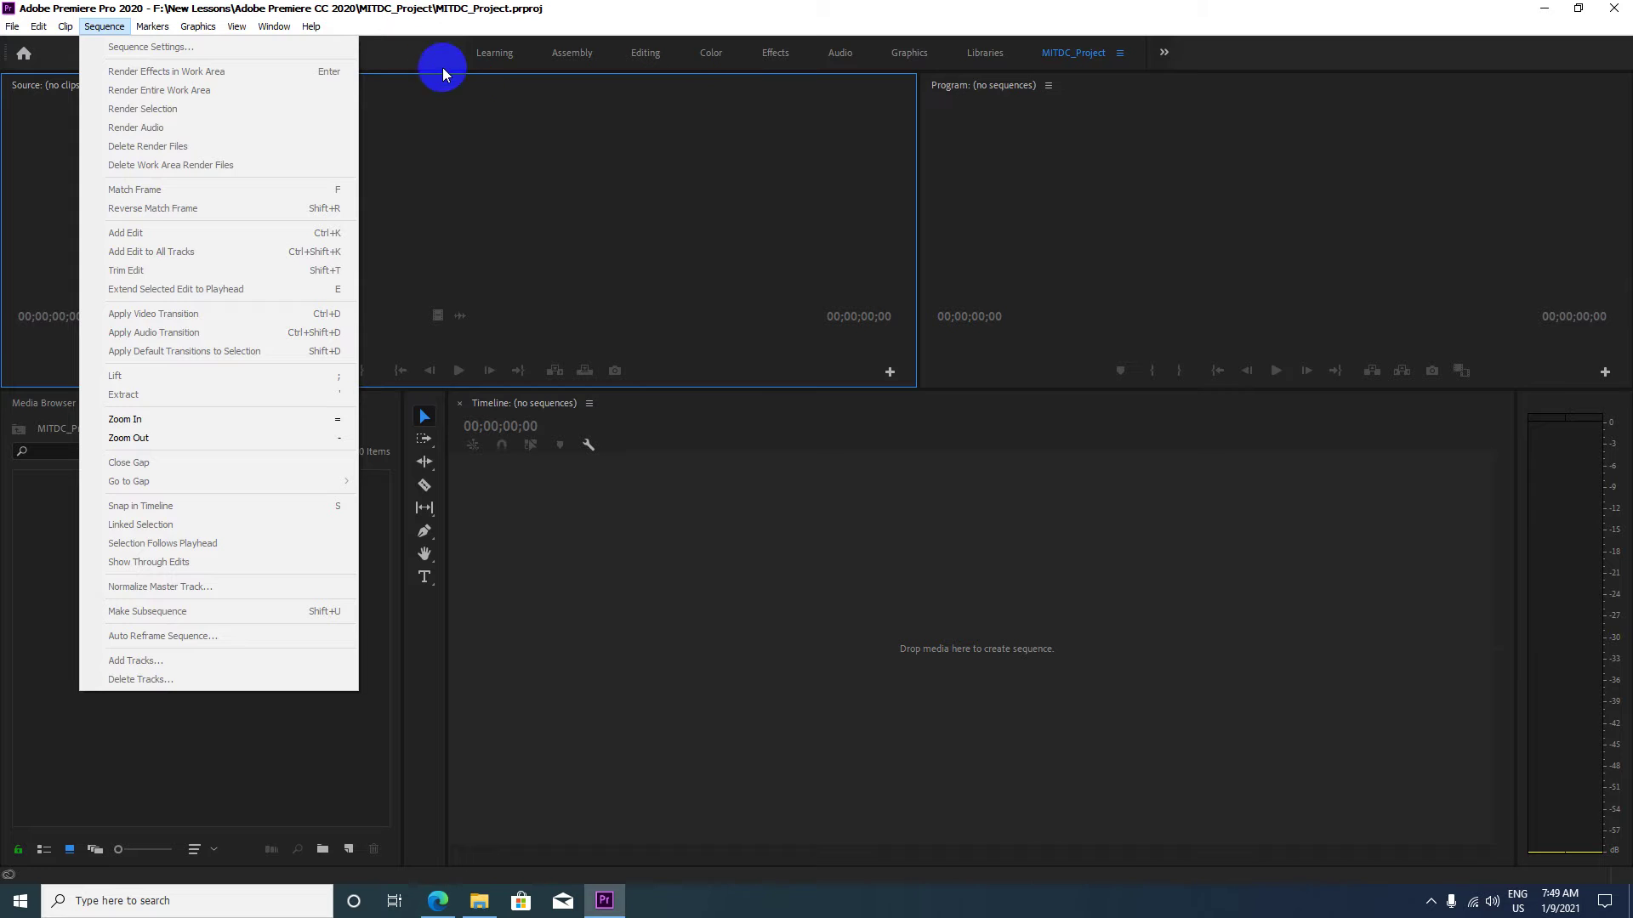
left_click(436, 62)
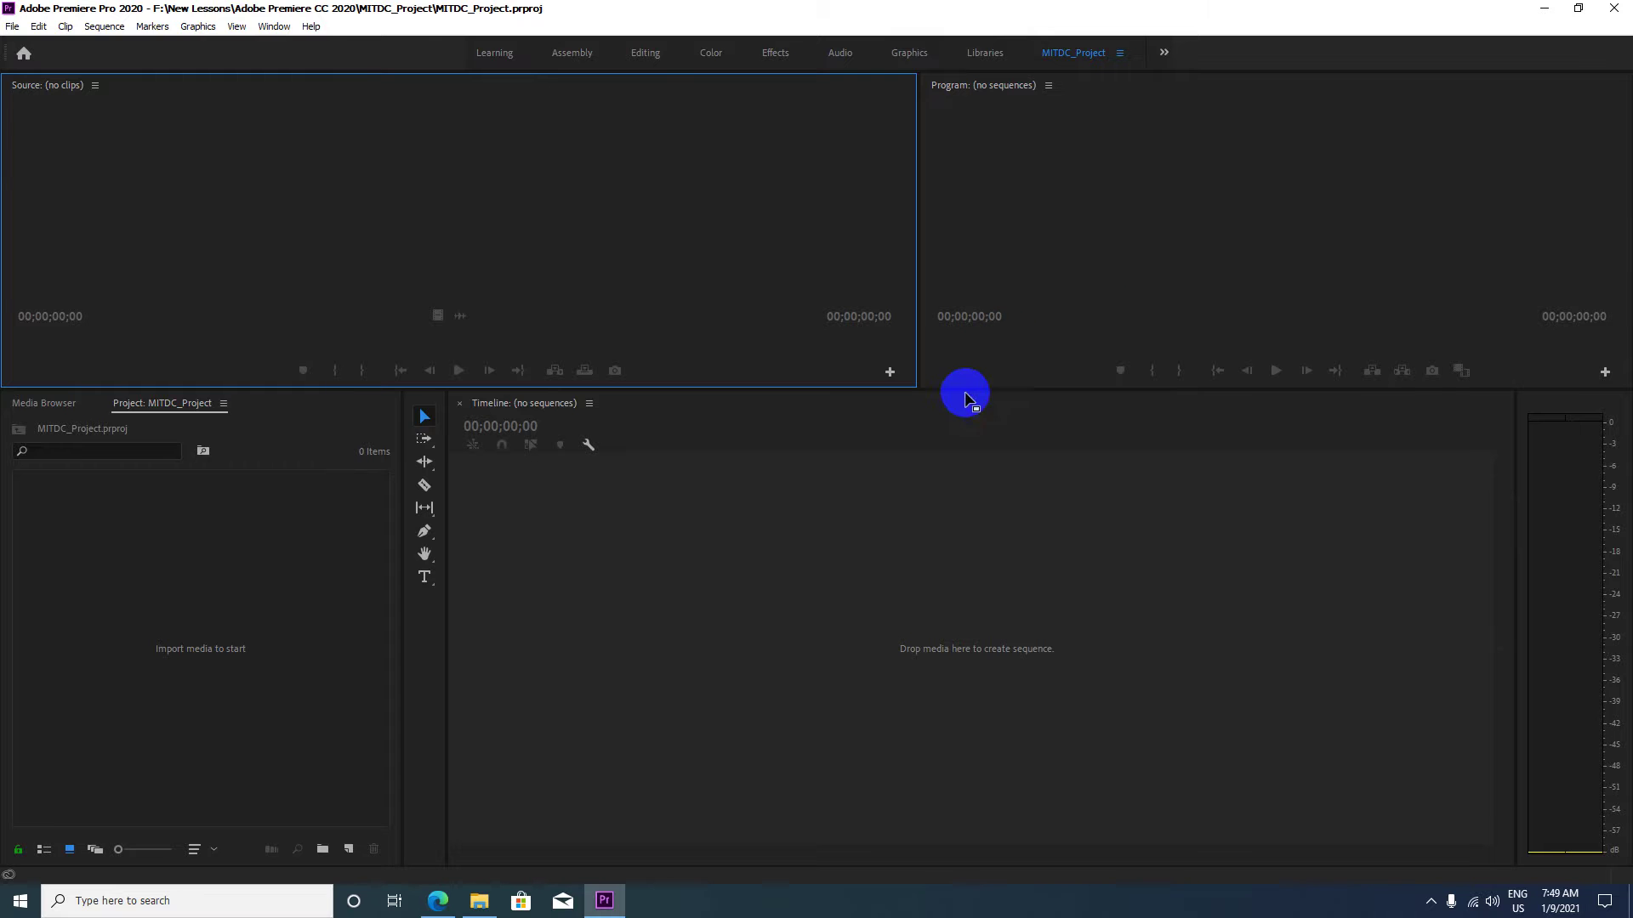
Lower the divider to make the monitors taller, then bring up the Track Select alternates.
left_click_drag(964, 391, 969, 478)
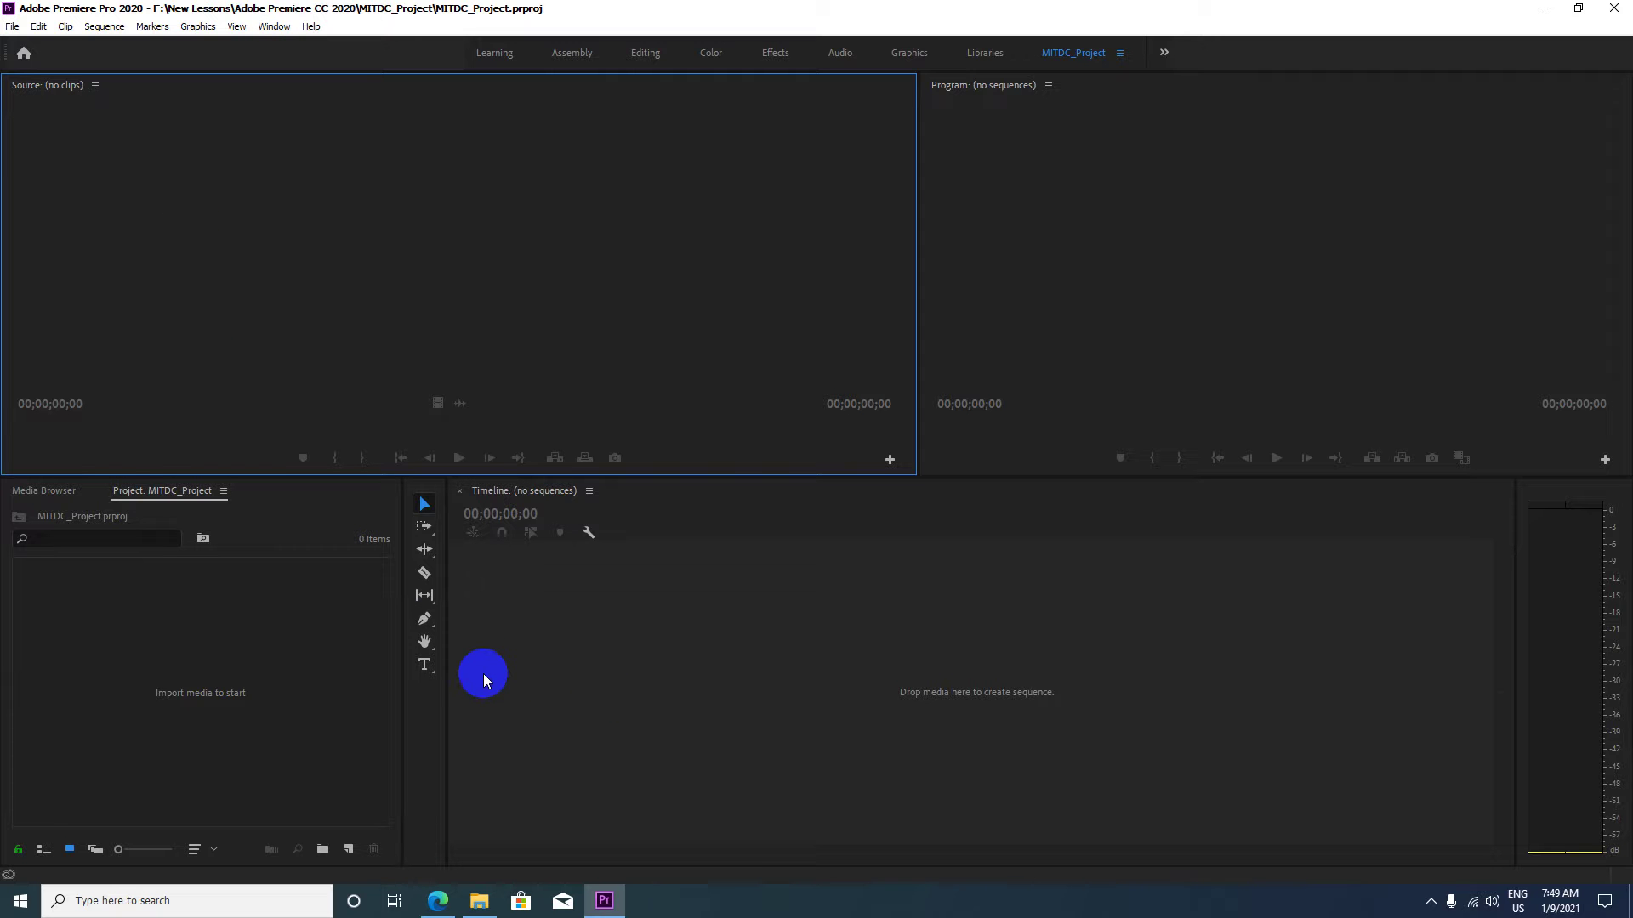
left_click(424, 526)
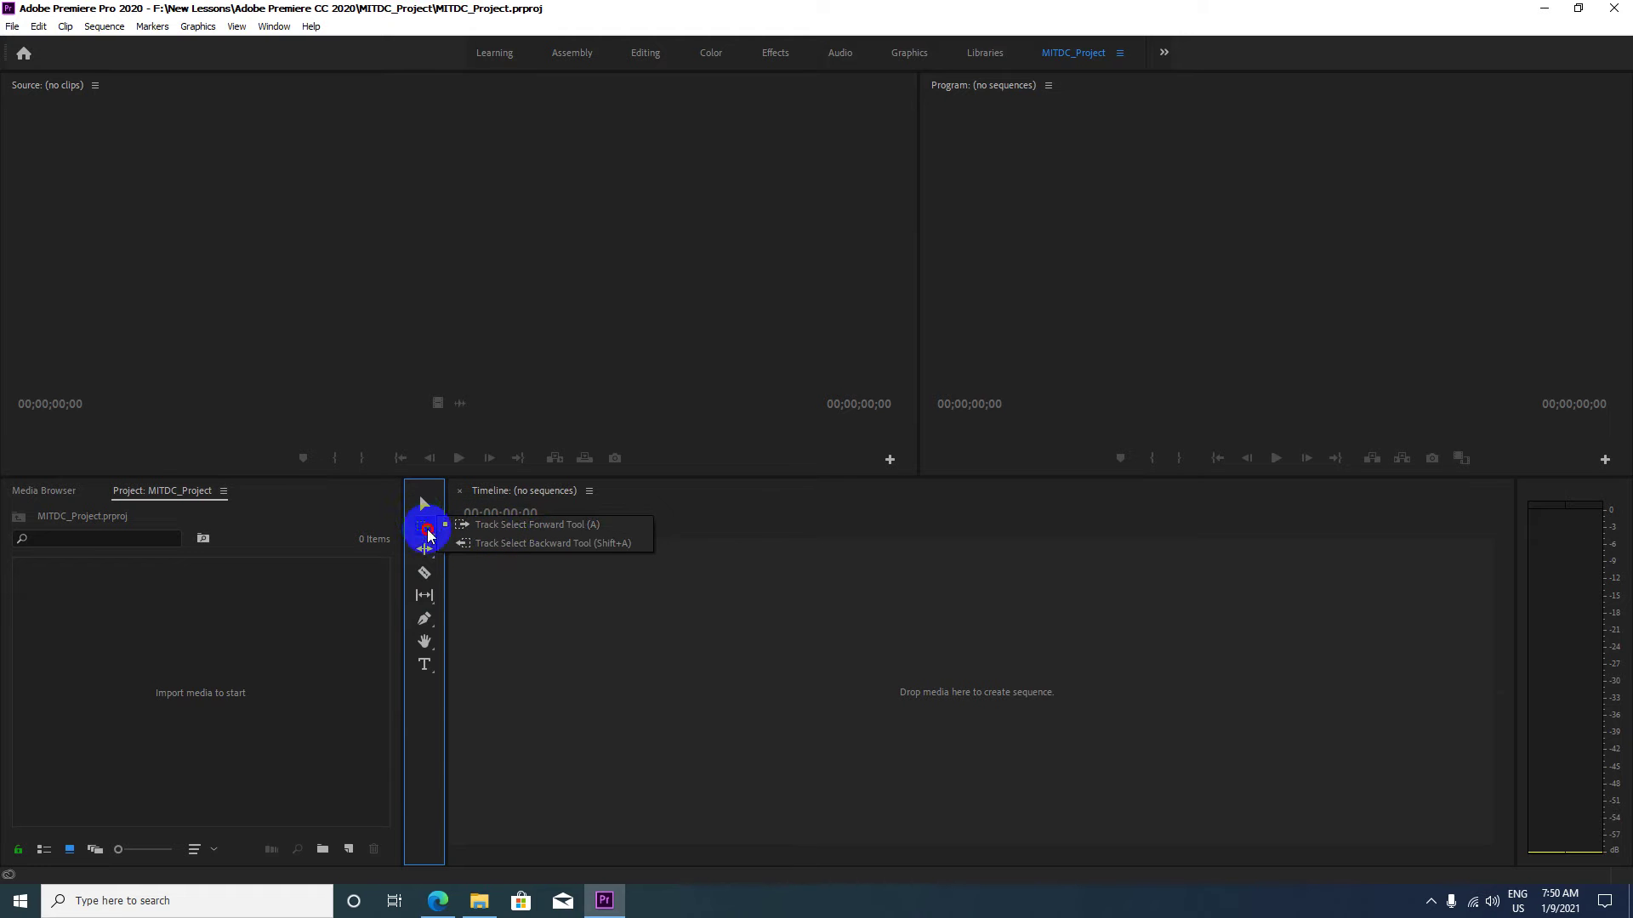
Switch to Track Select Forward, then Ripple Edit, previewing Rolling/Rate Stretch and Slip/Slide options.
left_click(428, 532)
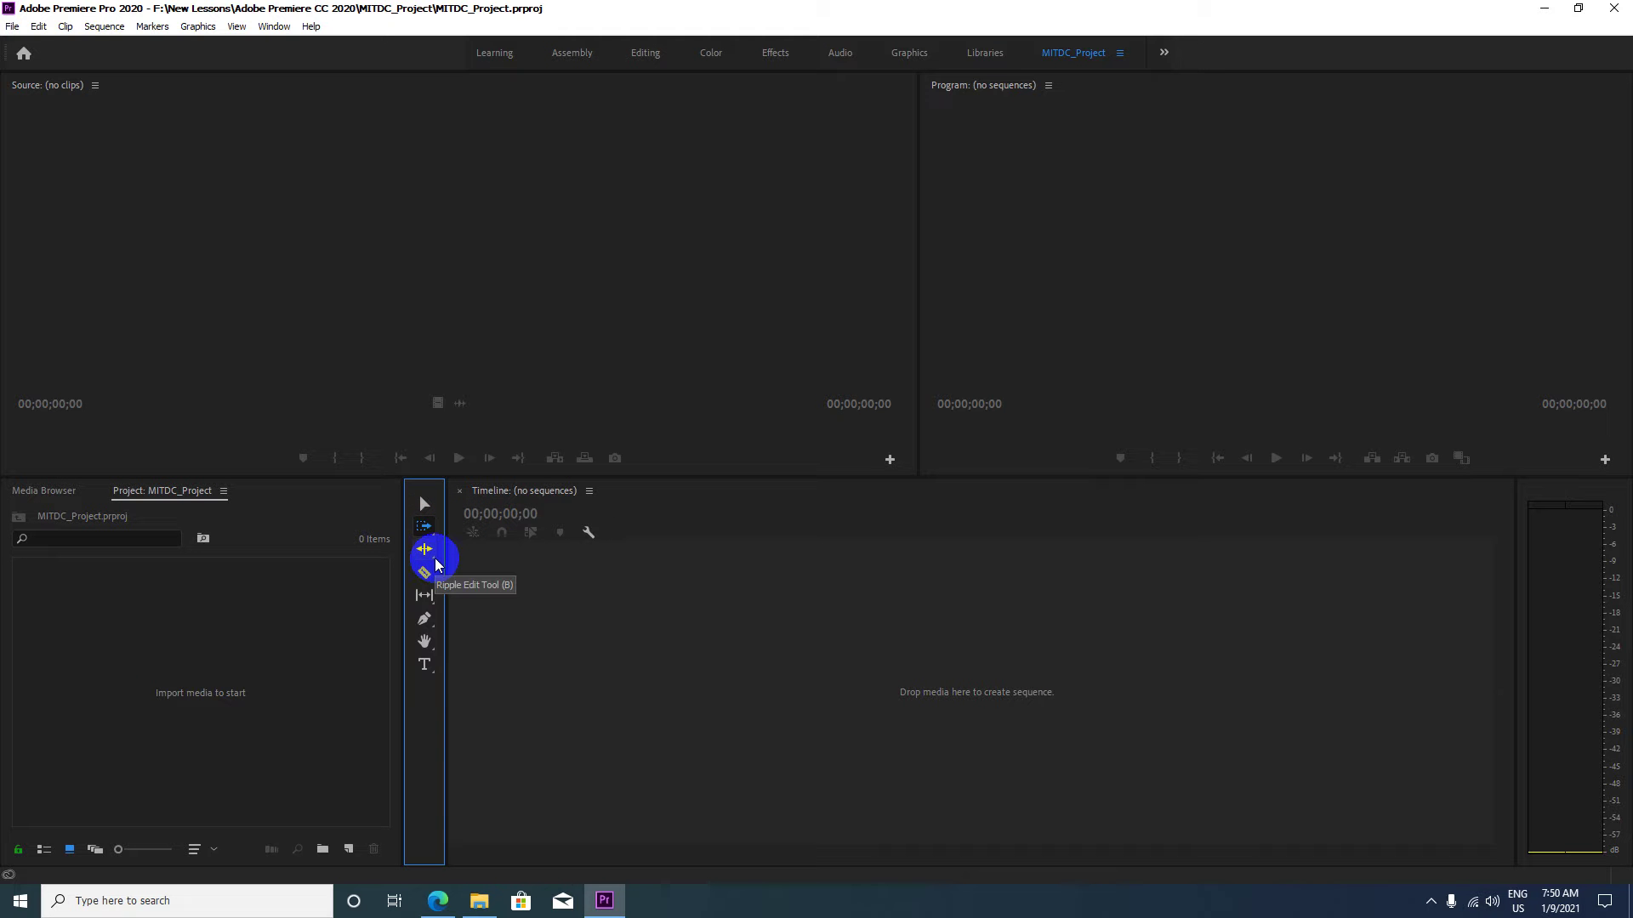
left_click(434, 558)
mouse_move(435, 558)
left_mouse_down()
mouse_move(513, 563)
mouse_move(549, 581)
mouse_move(533, 592)
left_mouse_up()
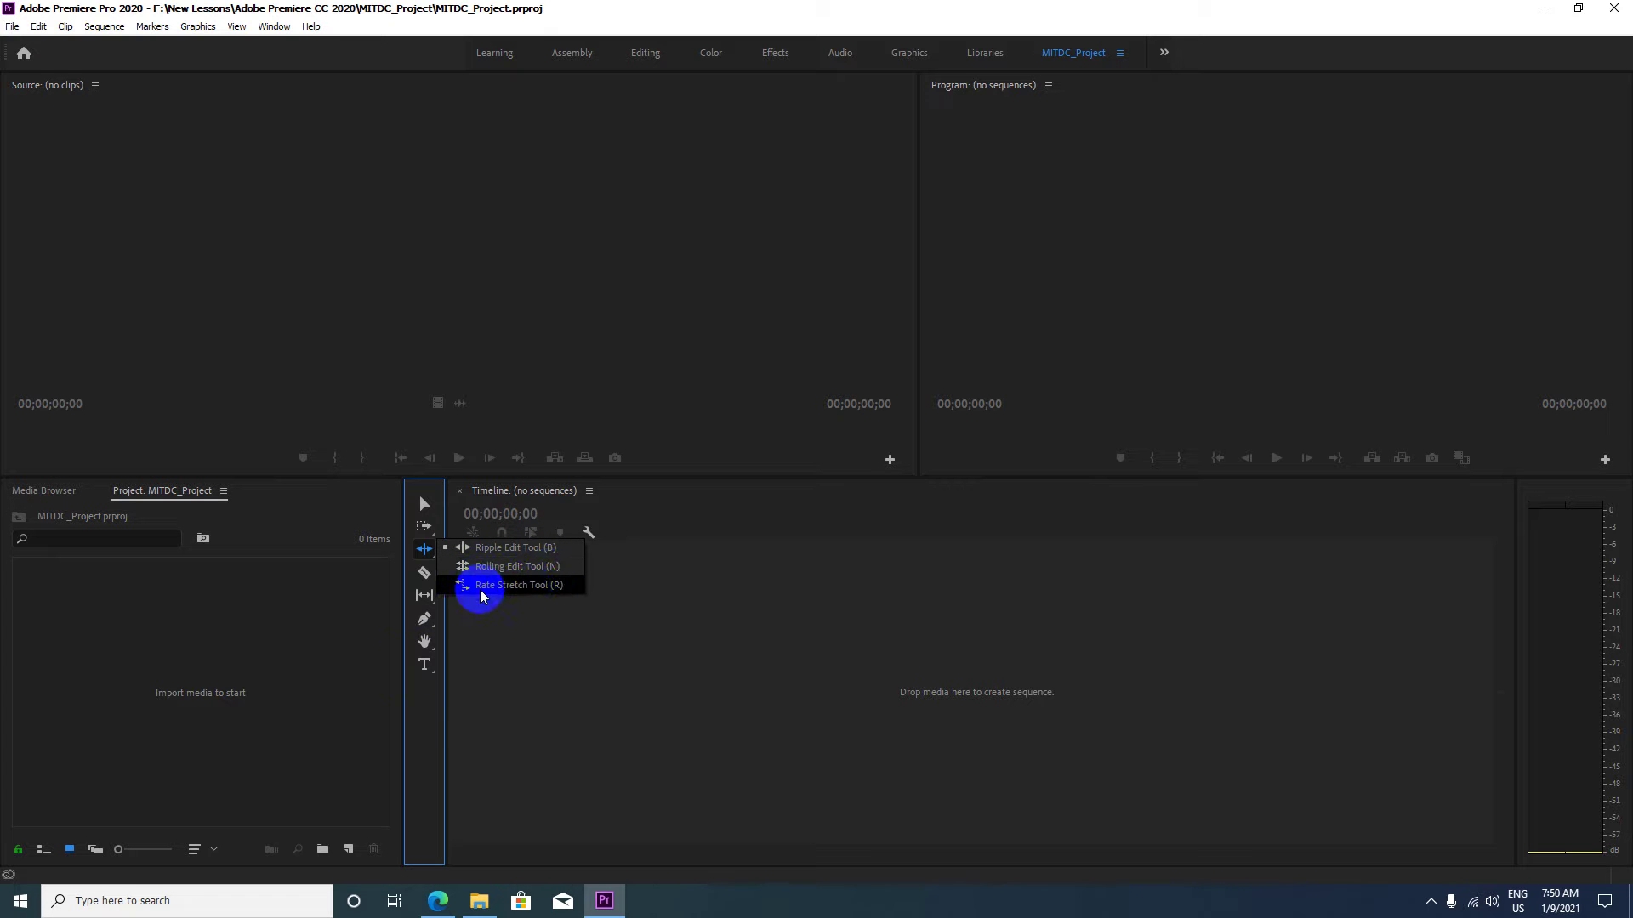
left_click_drag(534, 592, 413, 659)
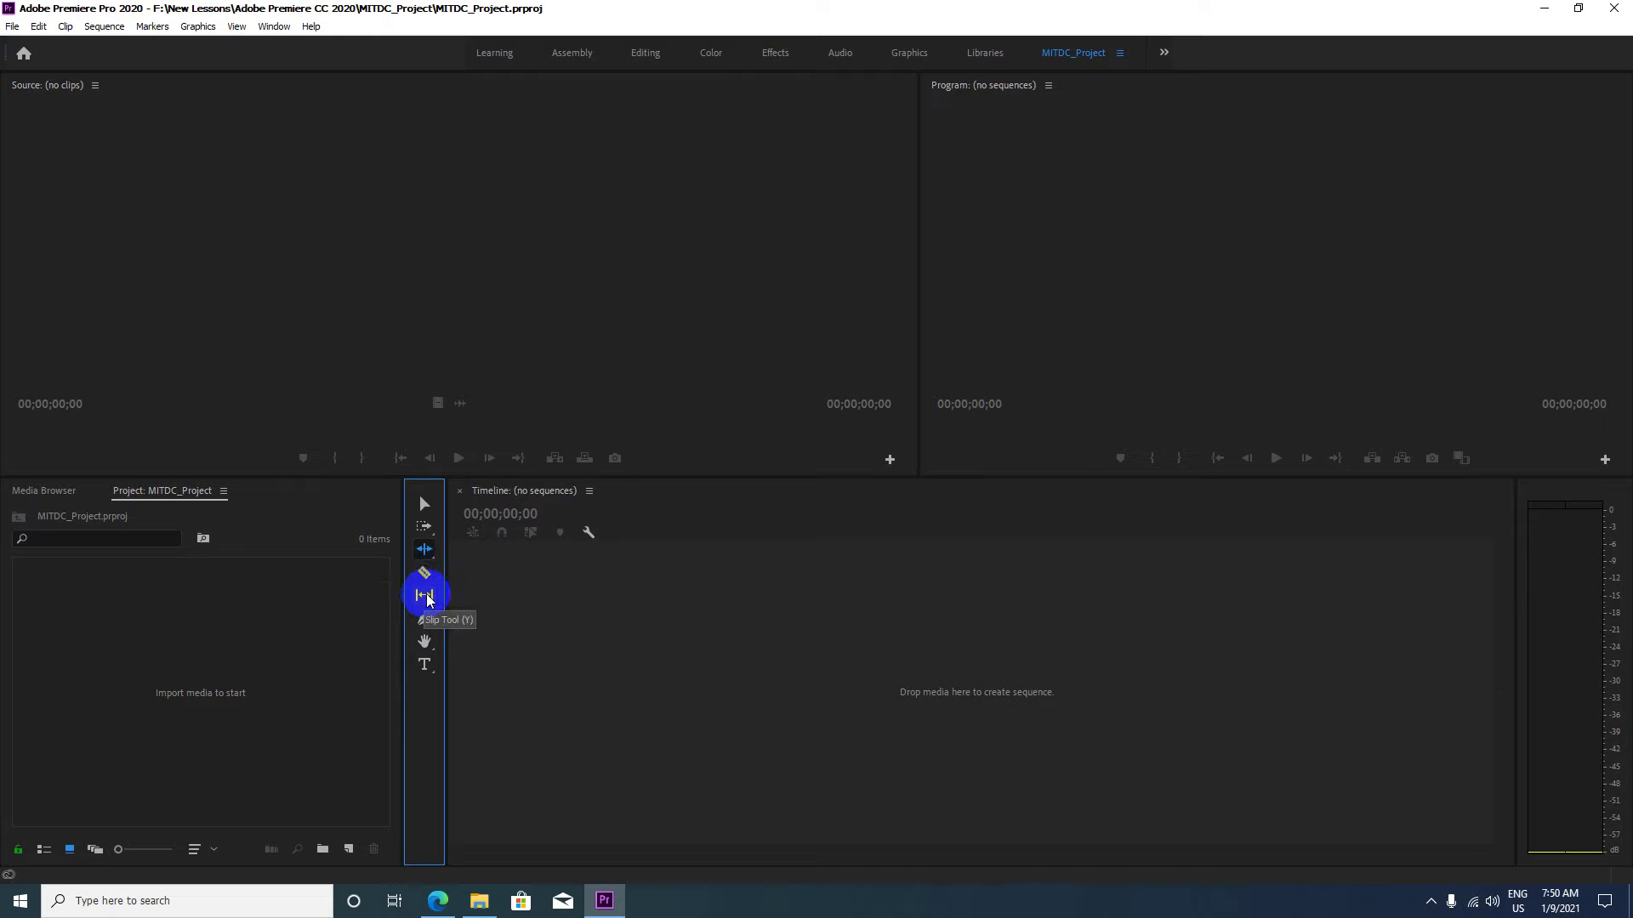
left_click(427, 597)
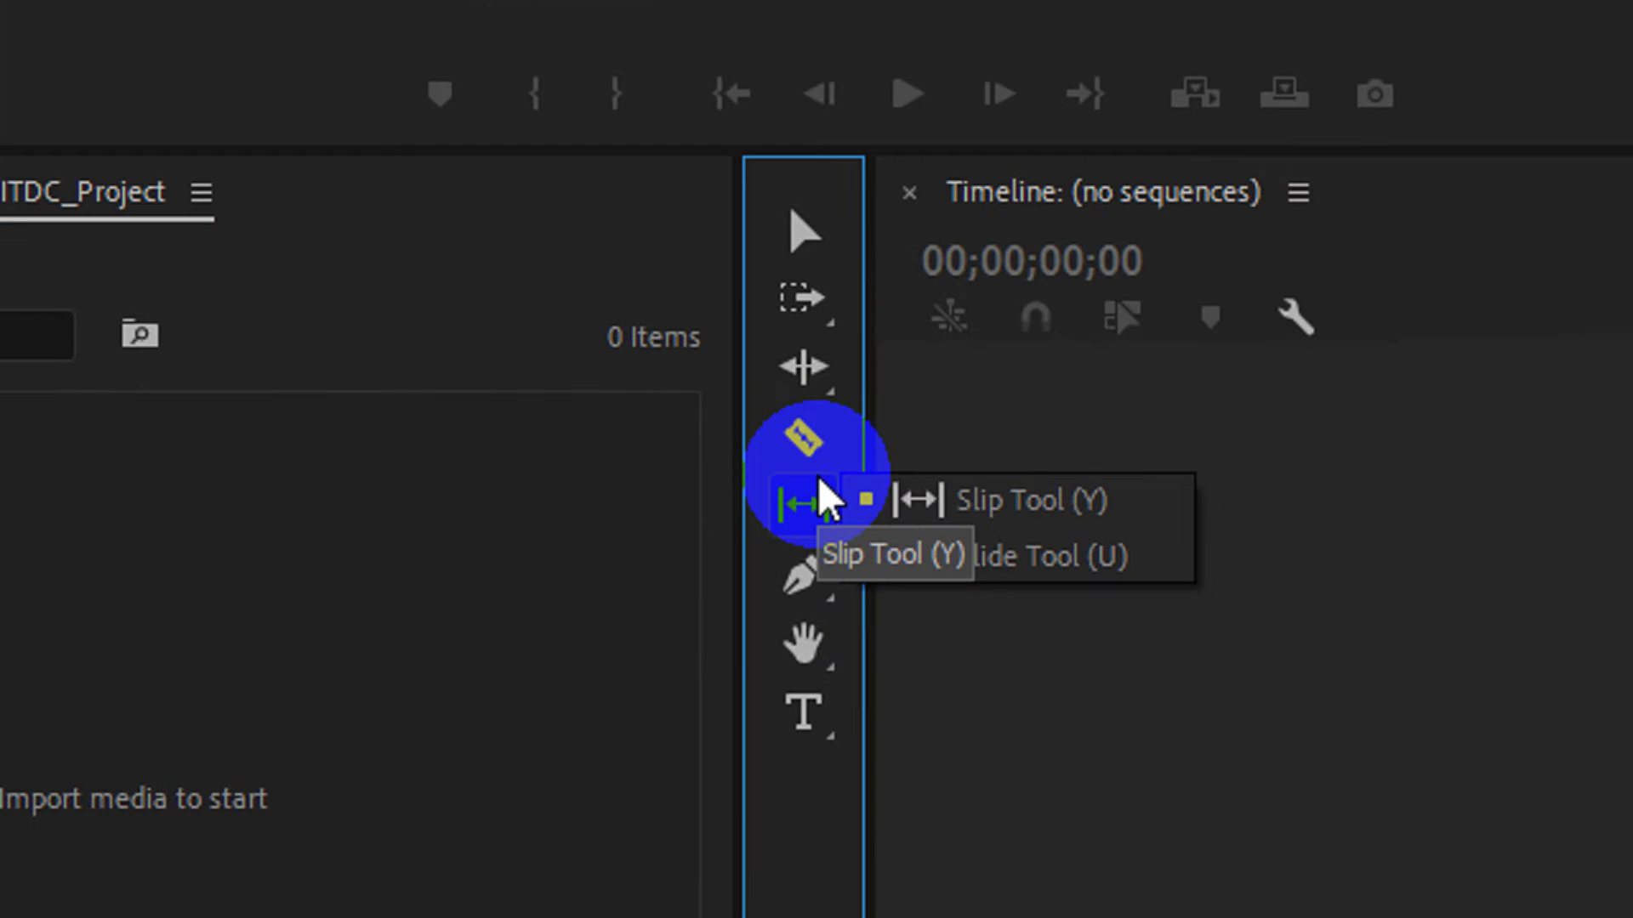
Try the Slip, Pen and Hand tools, ending on the Type tool with Vertical Type shown.
left_click(808, 504)
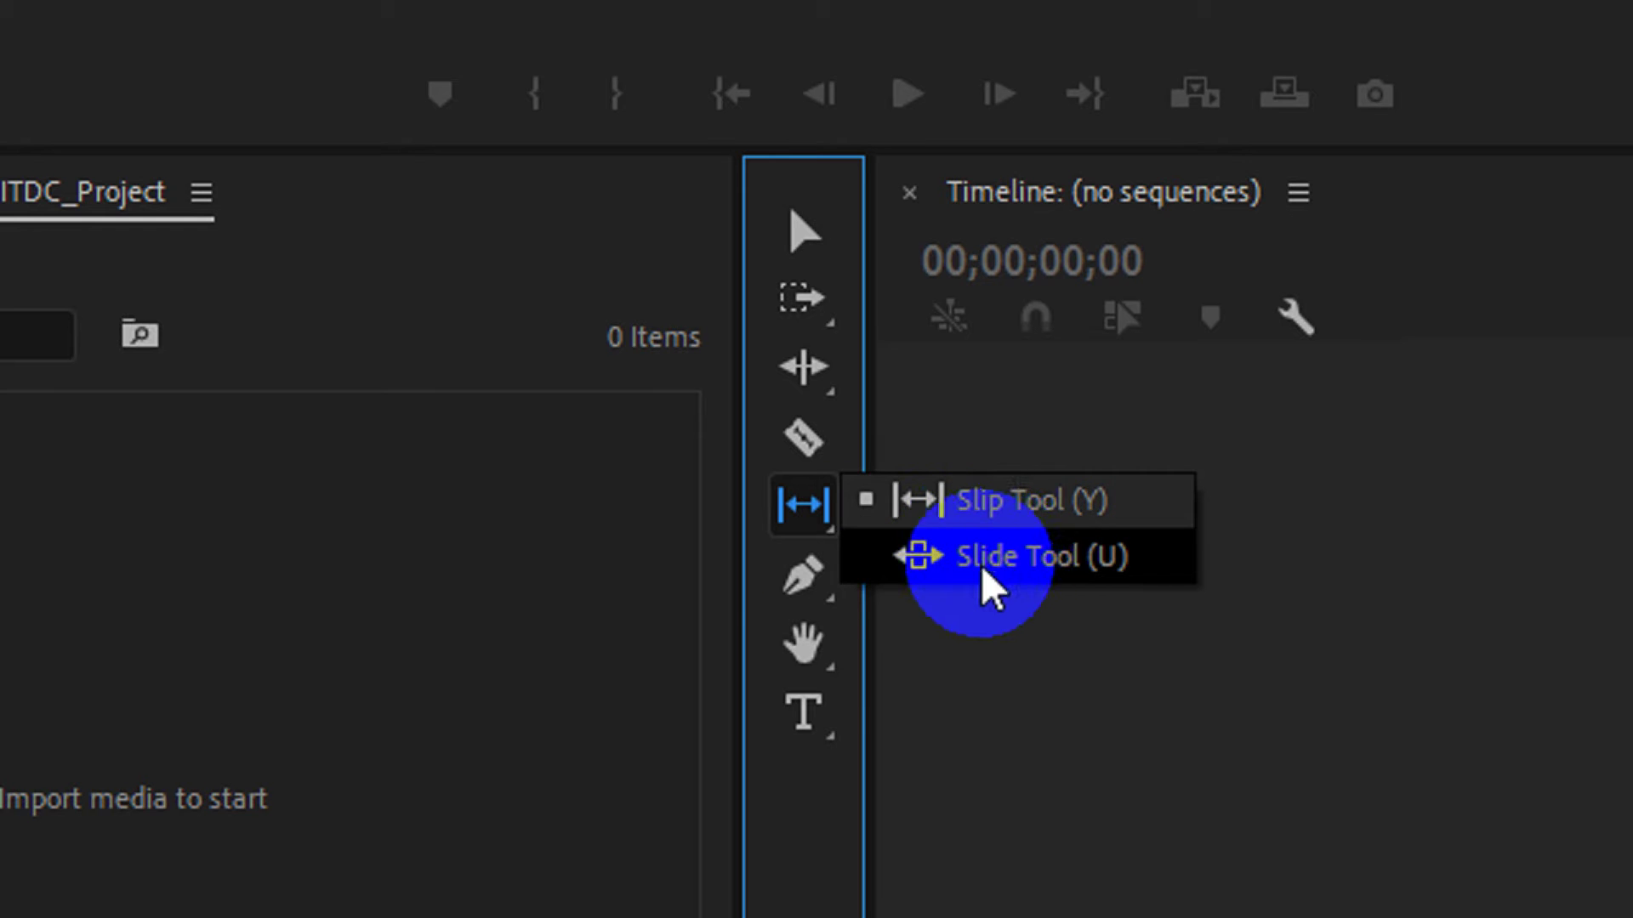
left_click(794, 575)
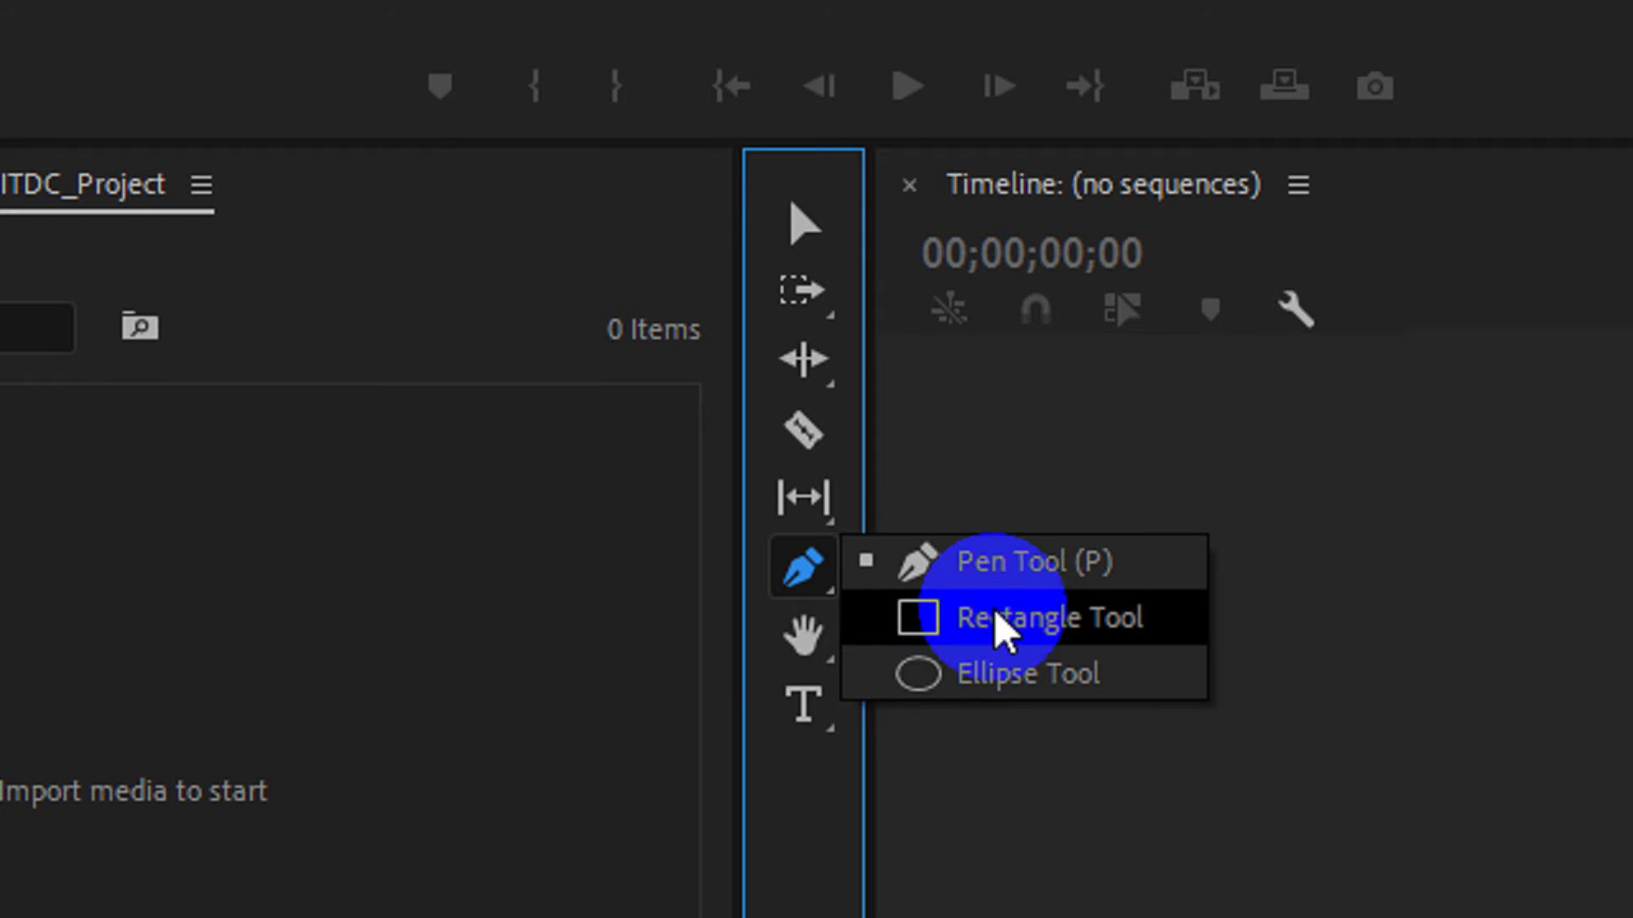
left_click(799, 650)
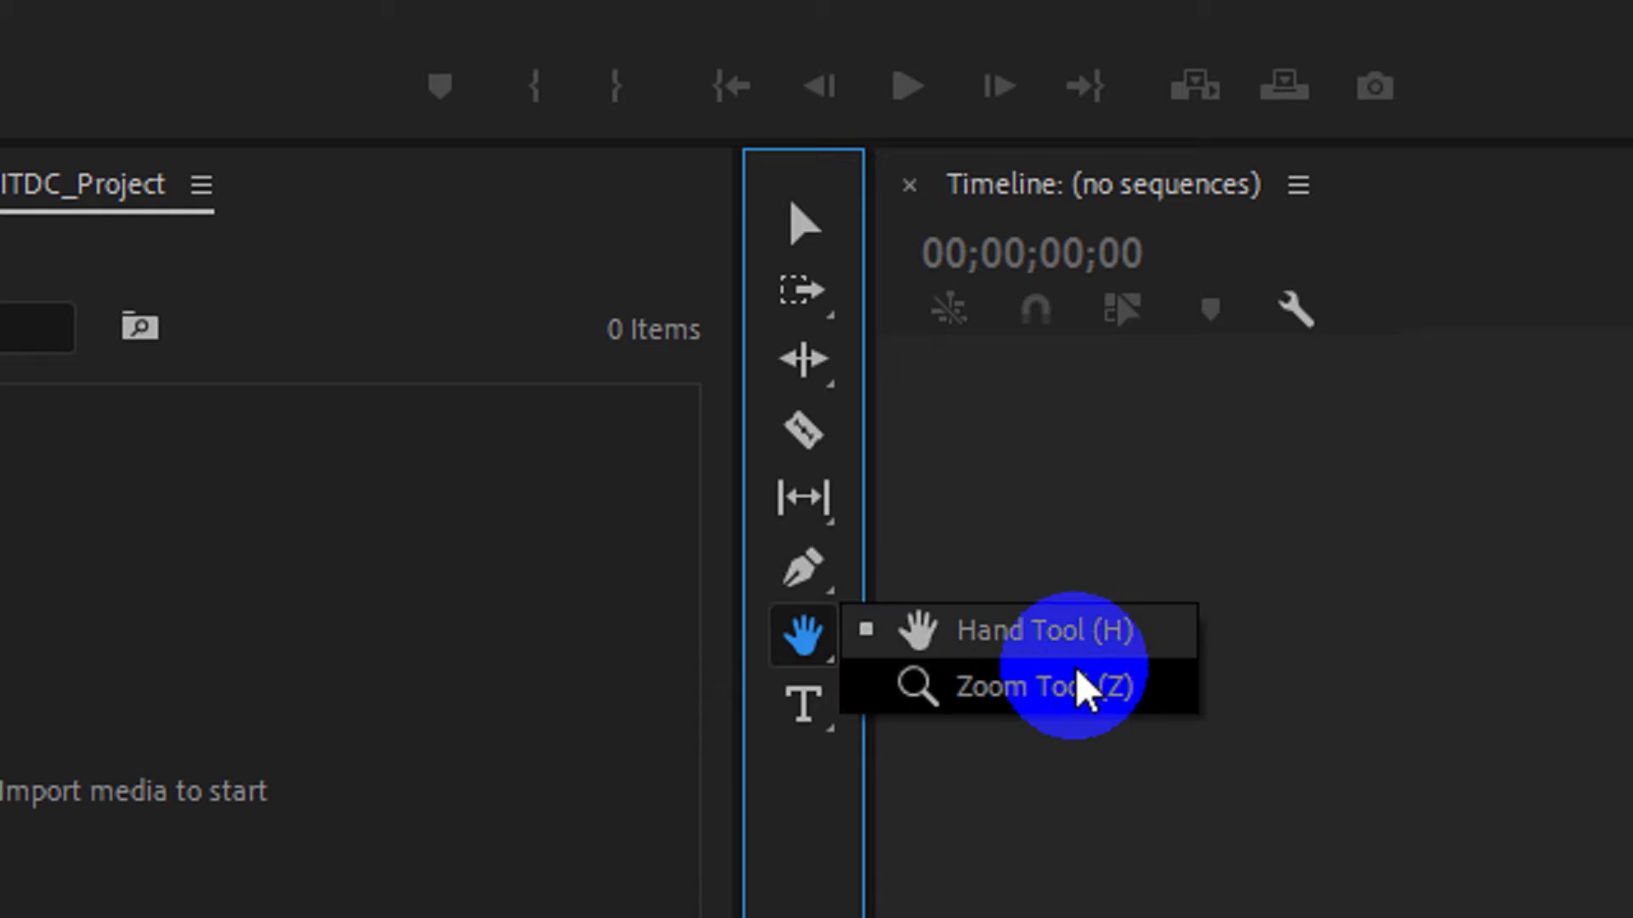
left_click(819, 680)
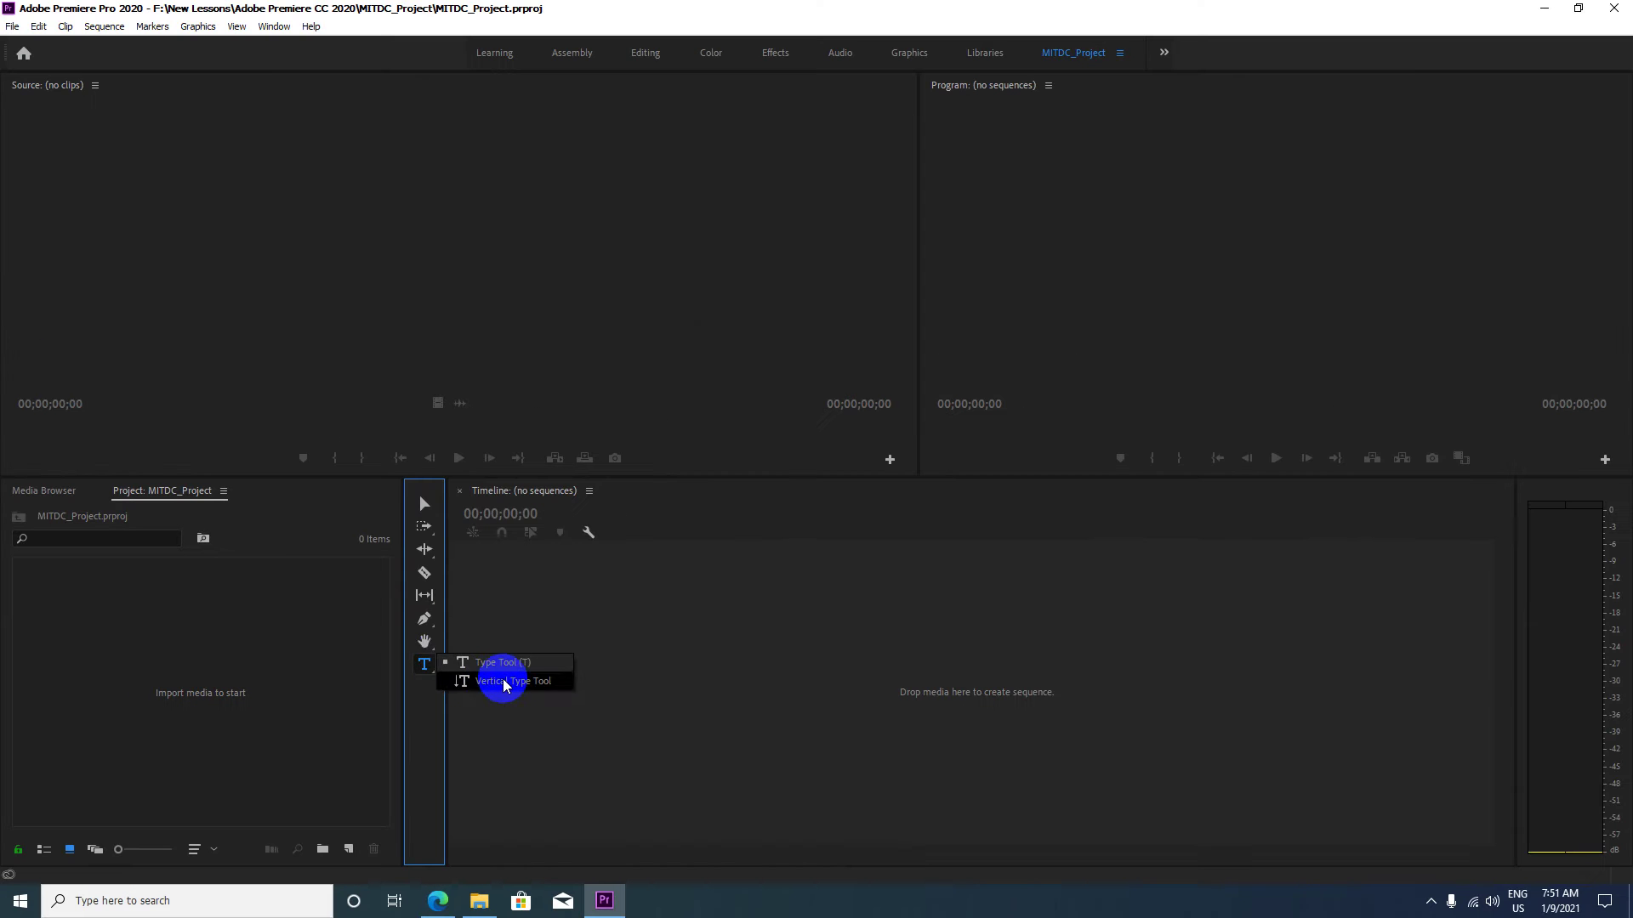
Dismiss the Type tool flyout, leaving Type as the active tool.
left_click(429, 672)
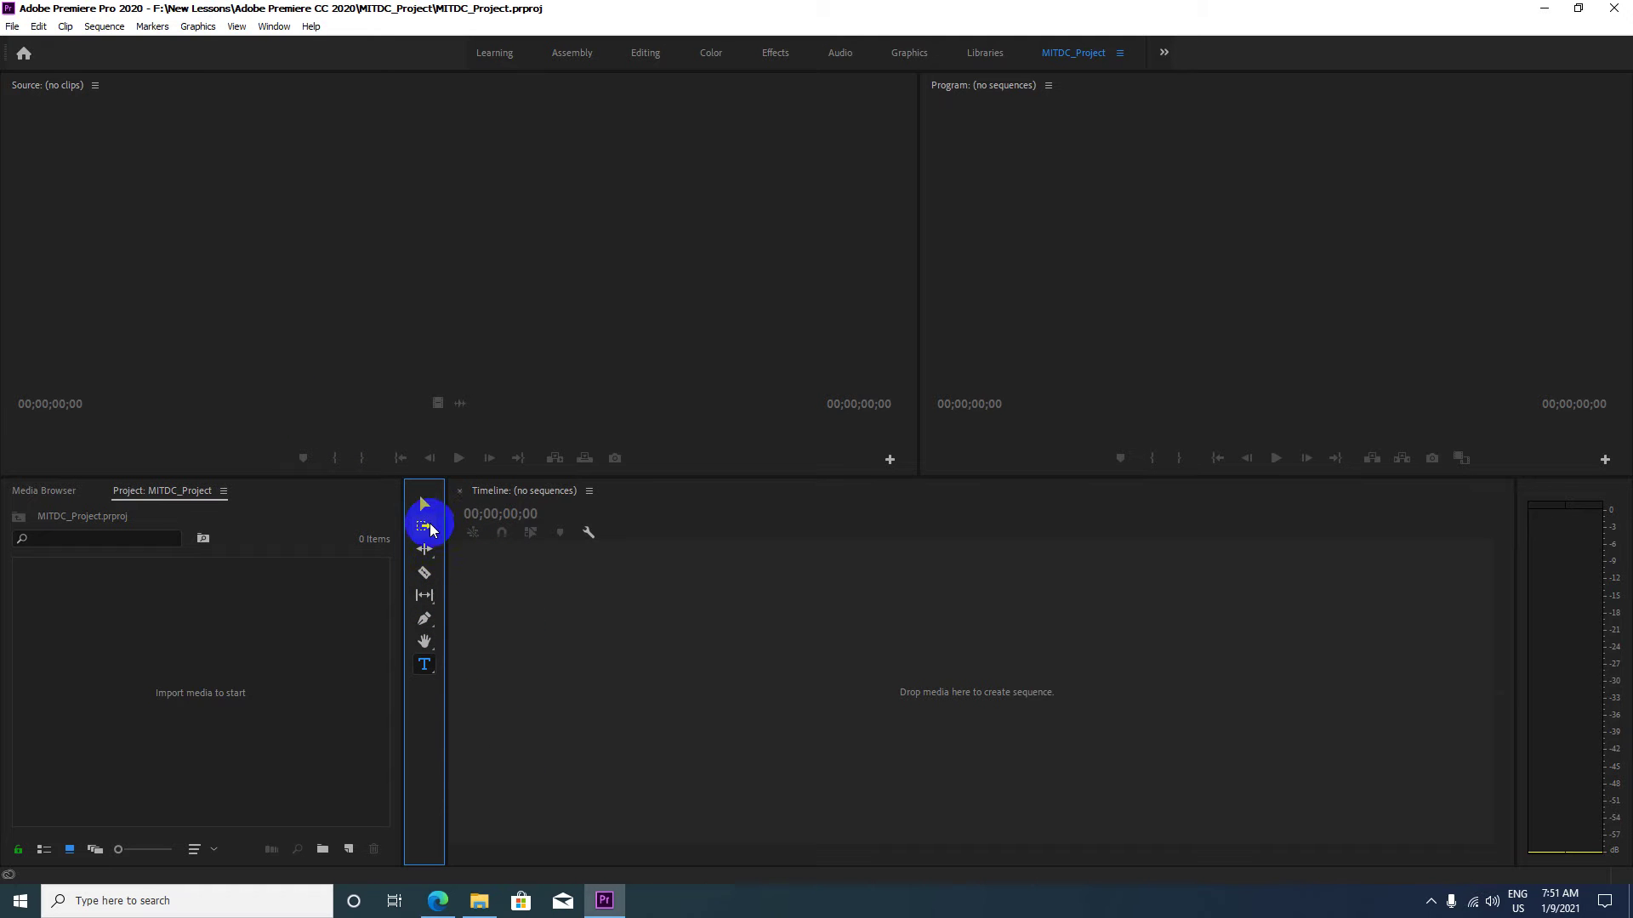
Minimize Premiere and place the After Effects shortcut beside Premiere Pro on the desktop.
left_click(1545, 9)
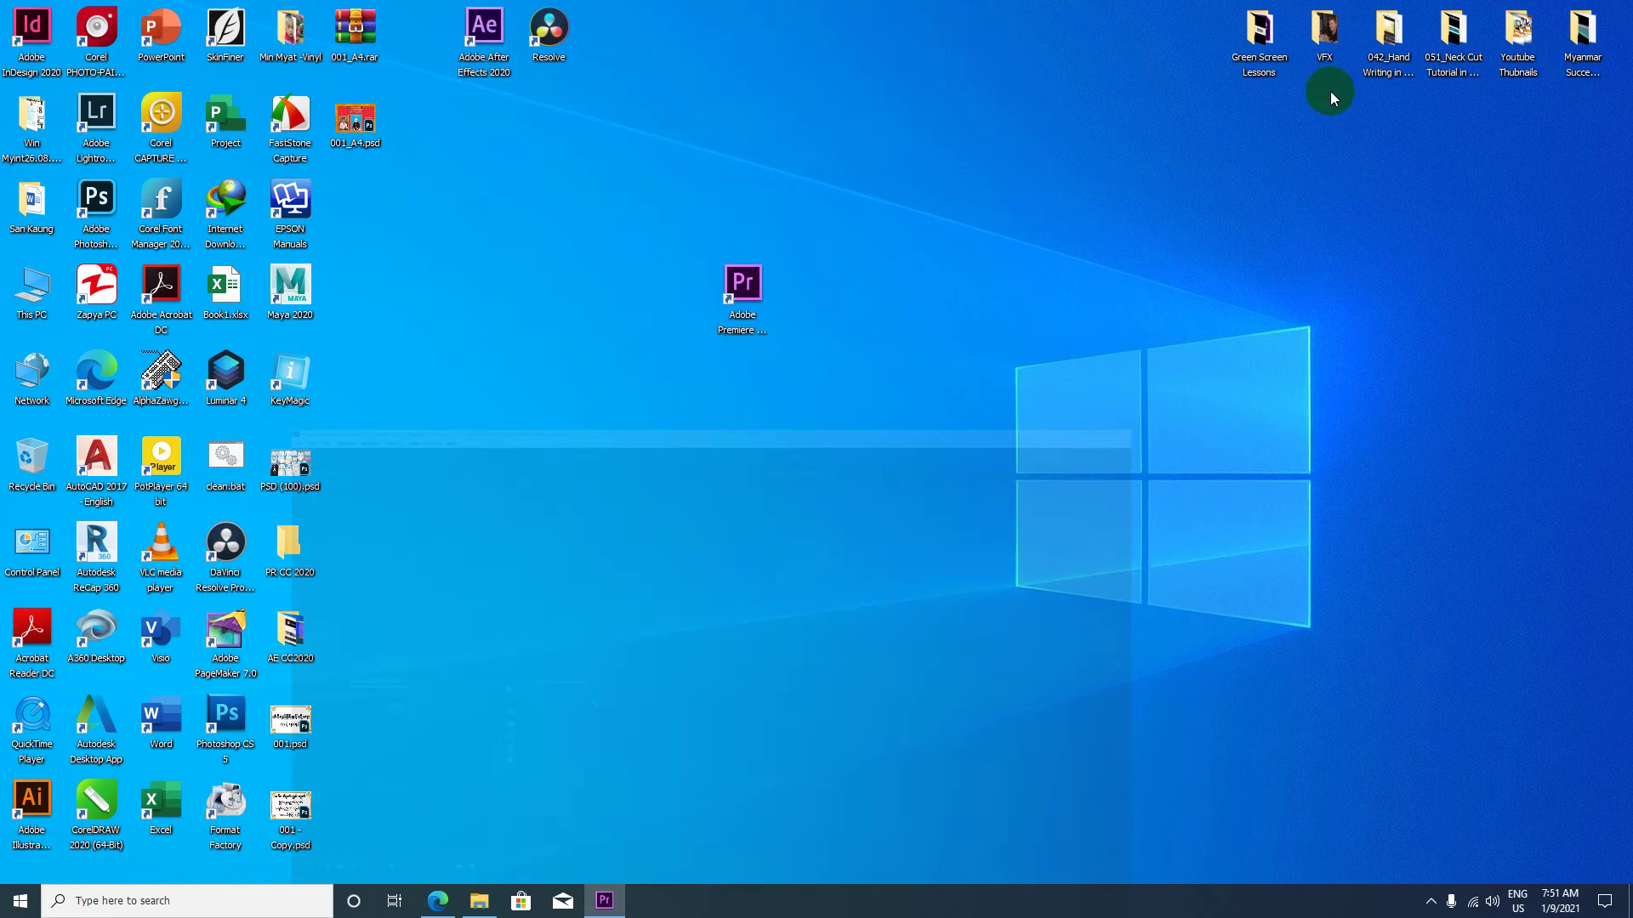
mouse_move(511, 55)
left_mouse_down()
mouse_move(505, 105)
mouse_move(680, 289)
left_mouse_up()
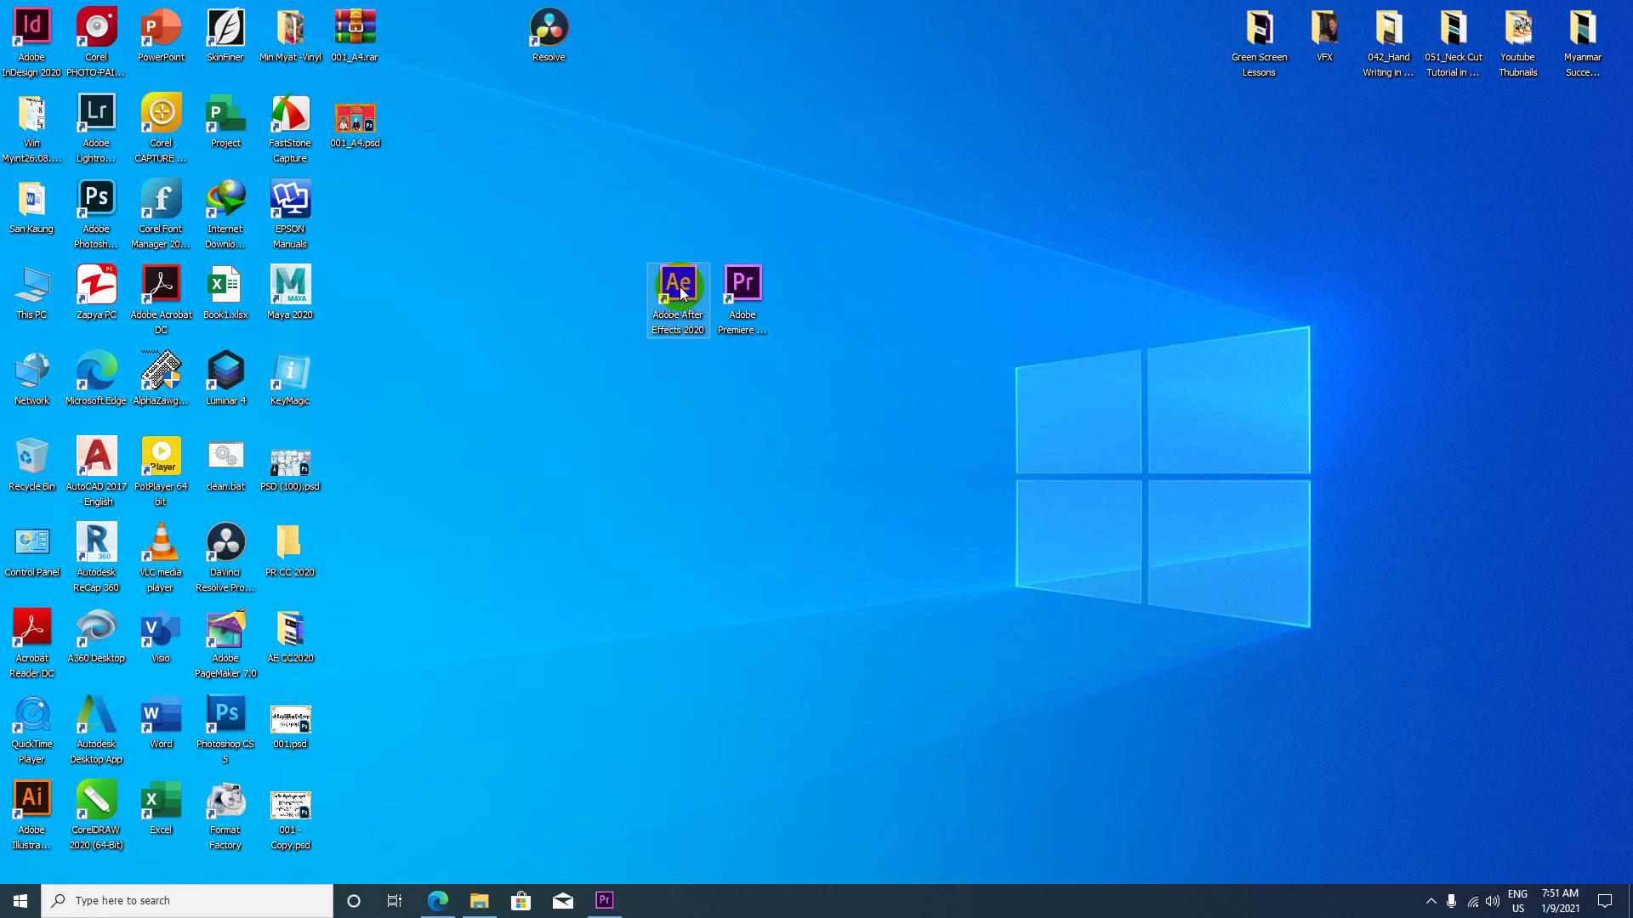
left_click(751, 316)
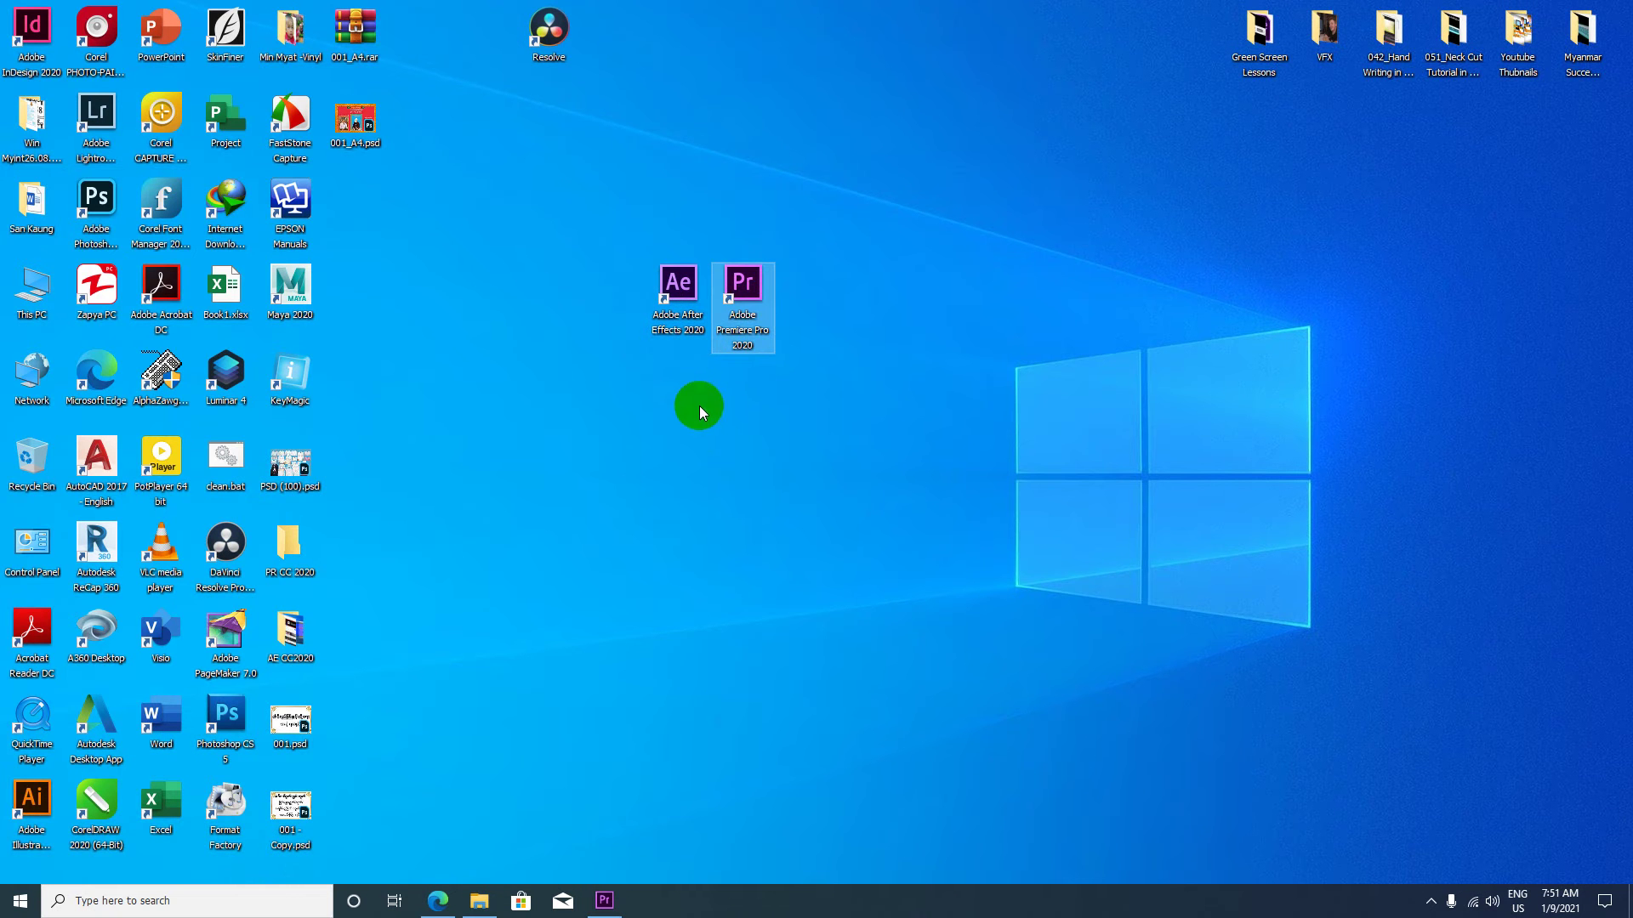
left_click(604, 900)
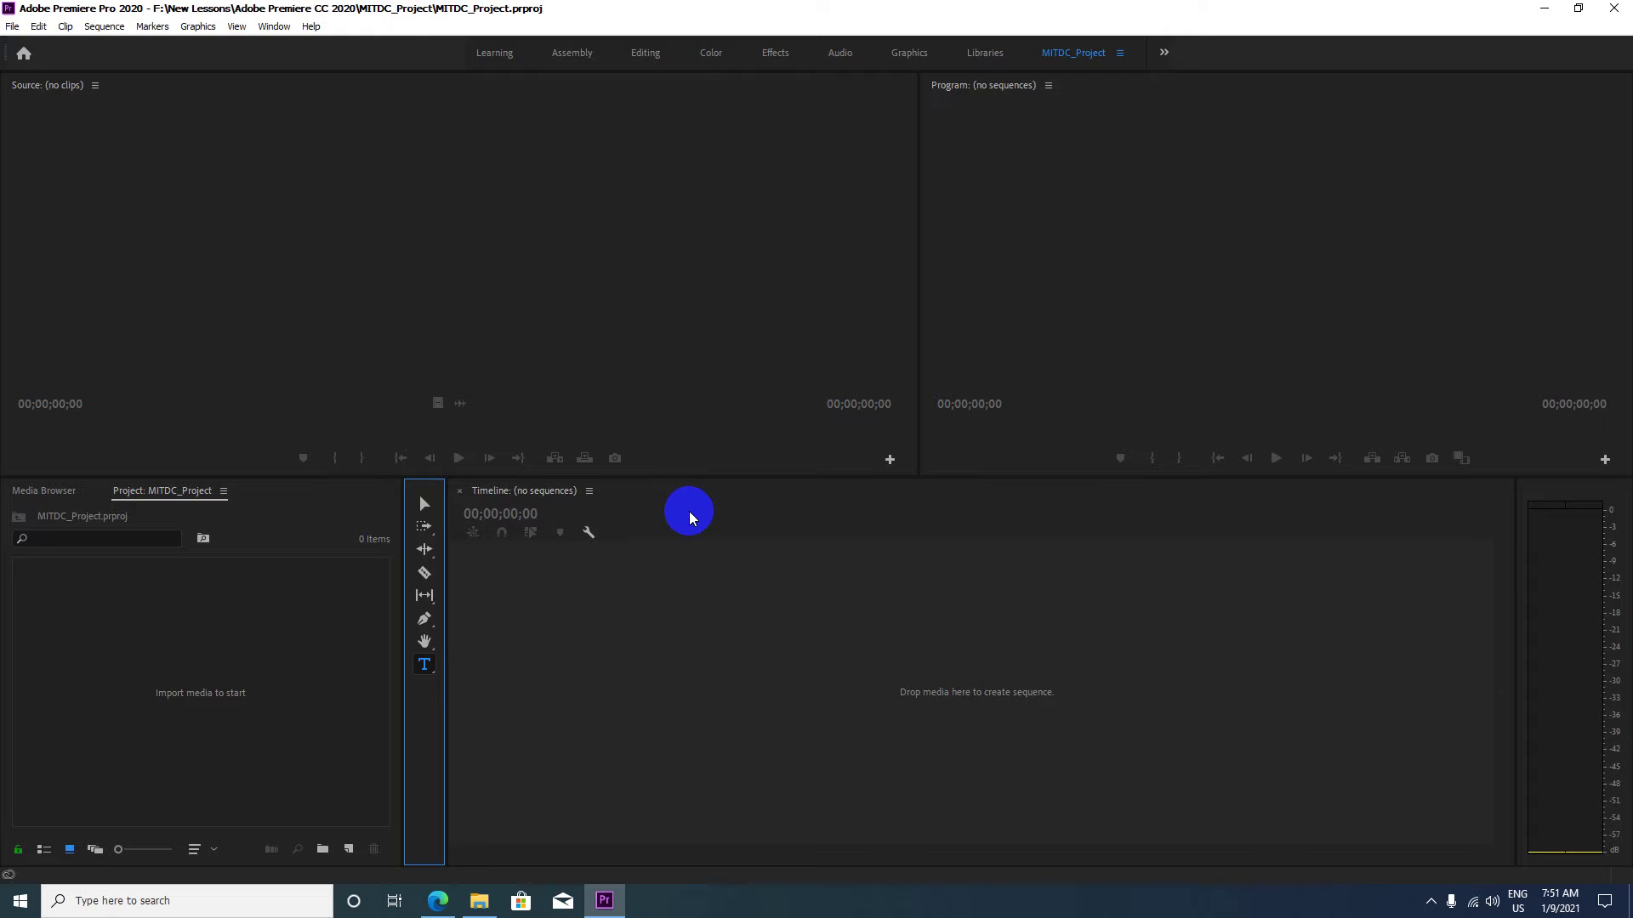
left_click(1542, 8)
Place the Photoshop CS 5 shortcut just left of After Effects in the row.
left_click_drag(223, 713, 605, 299)
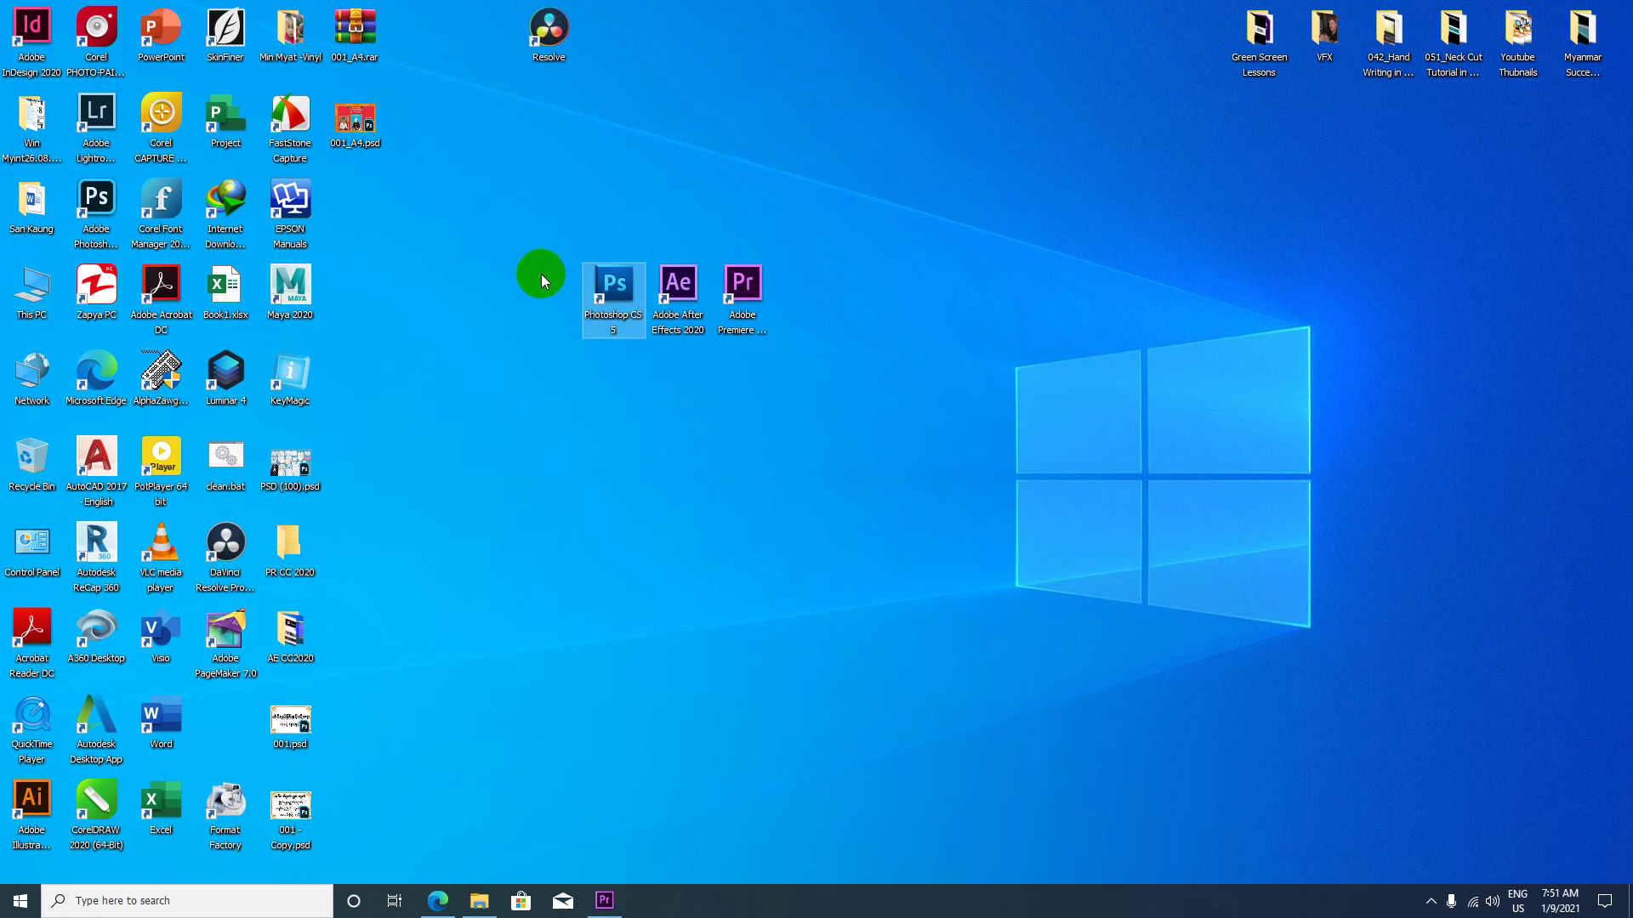
left_click_drag(533, 232, 634, 384)
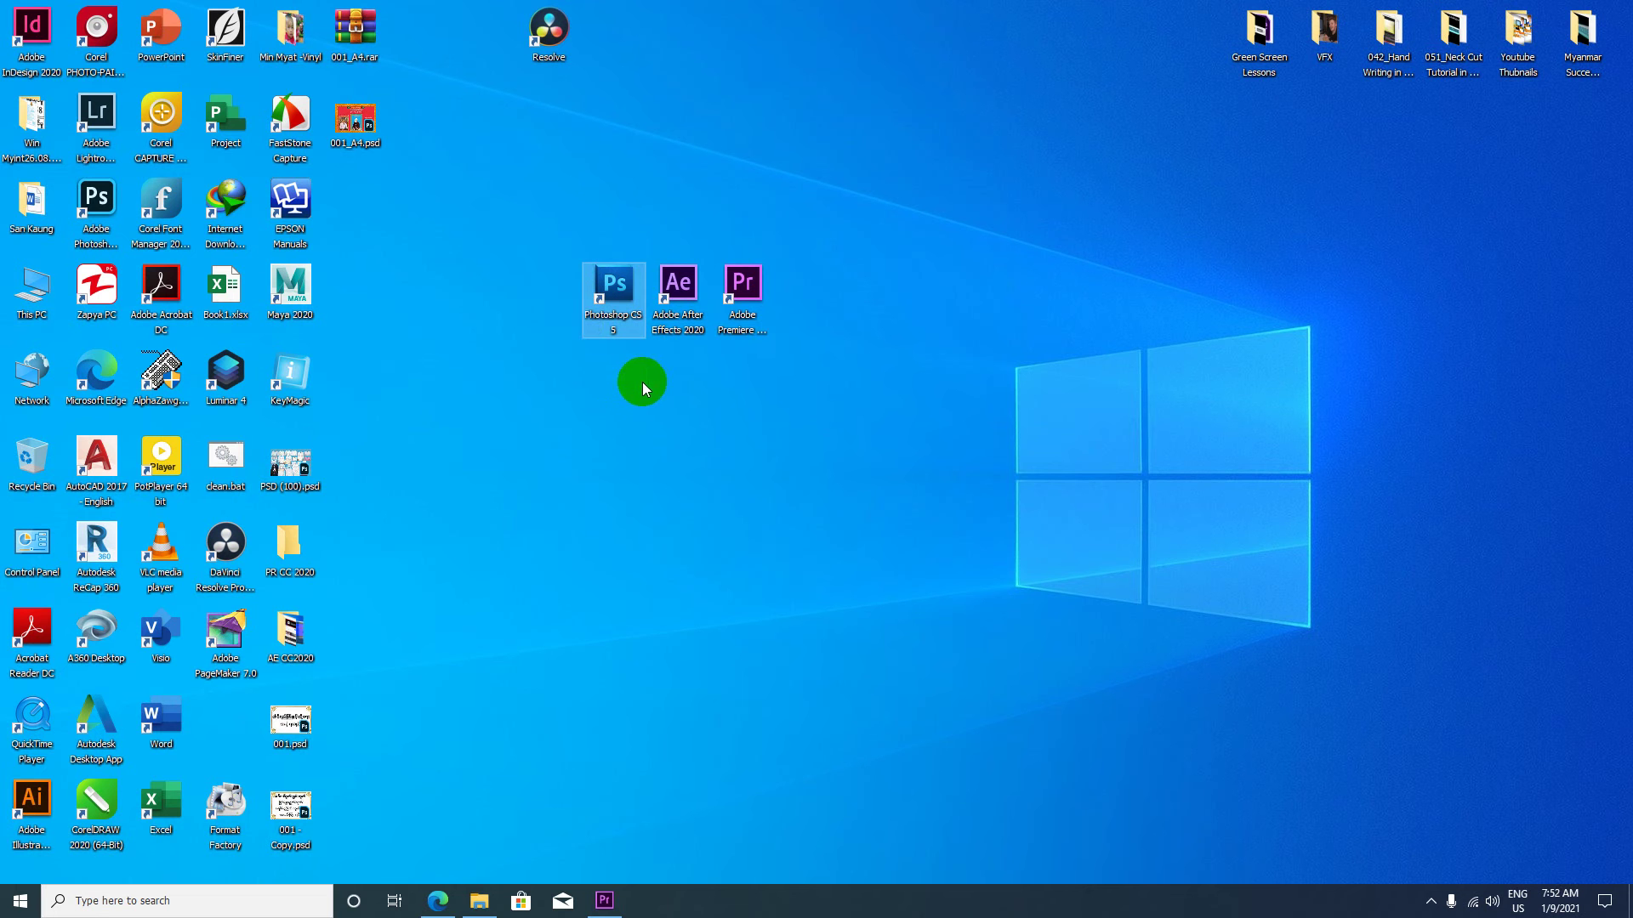
left_click(745, 291)
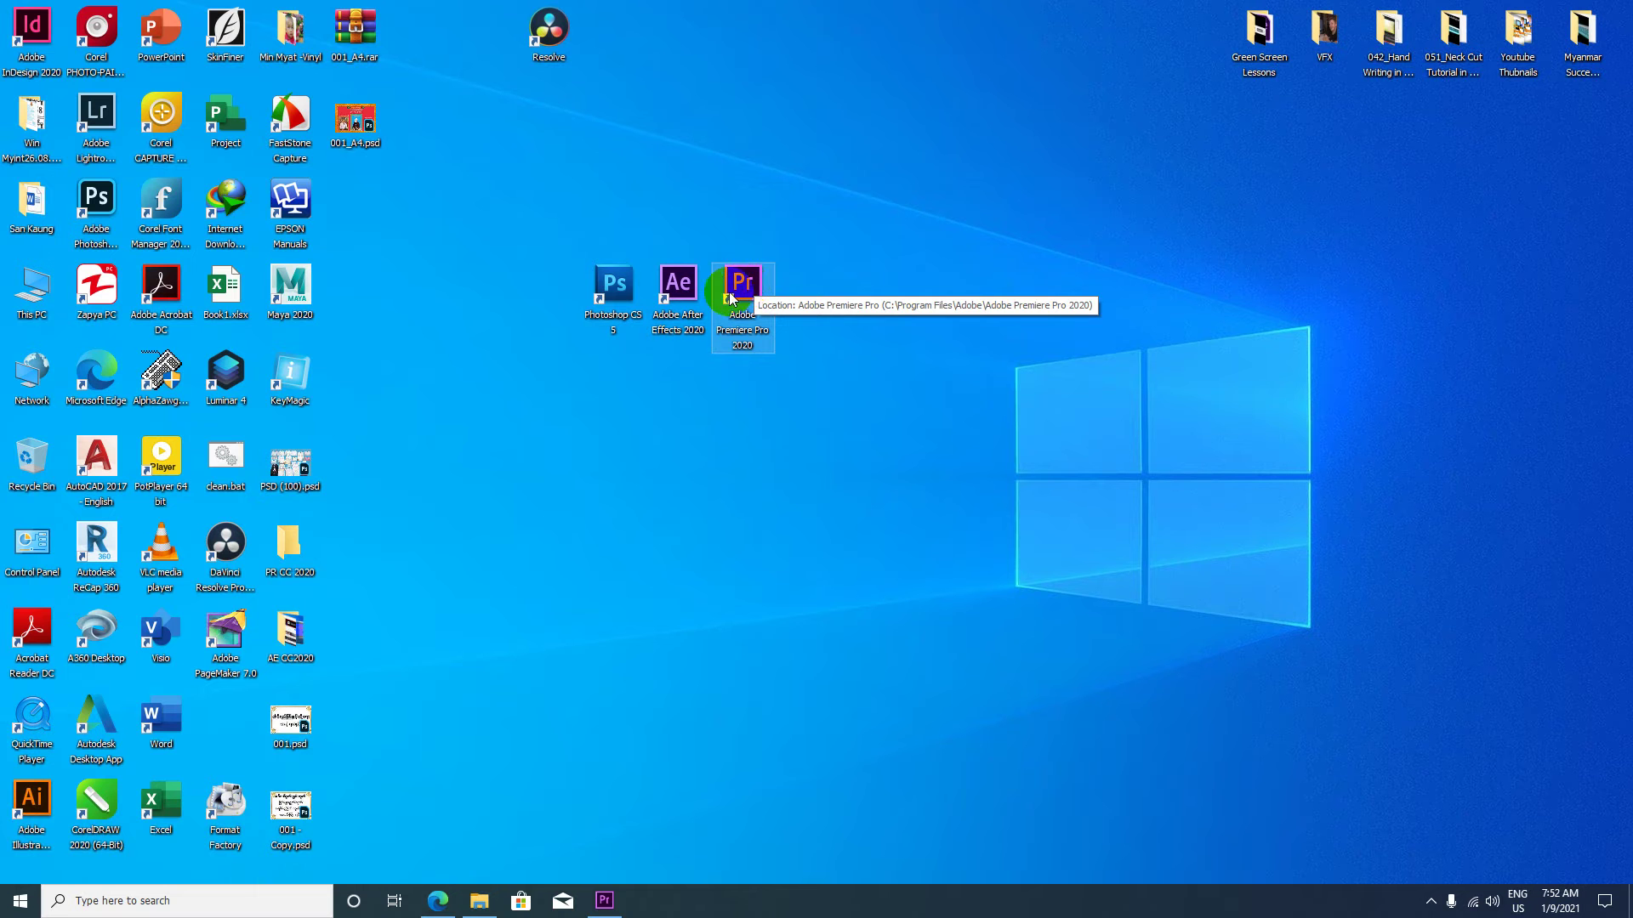
left_click(671, 294)
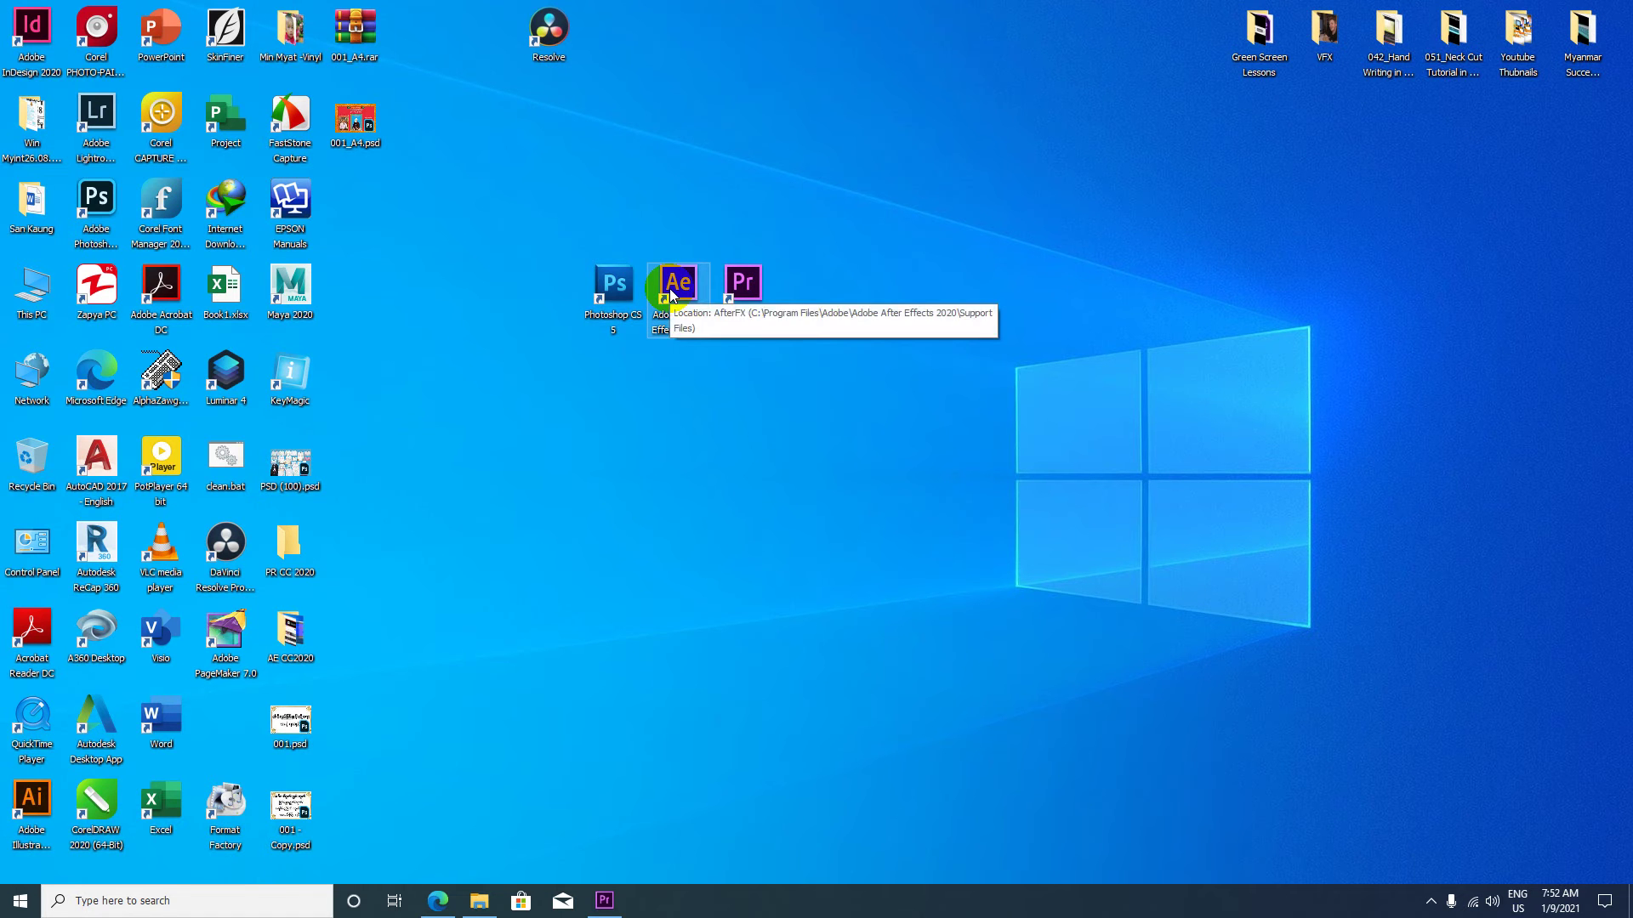
left_click_drag(503, 250, 842, 400)
Add Adobe Photoshop and InDesign 2020 to the row, leaving Lightroom Classic where it was.
left_click_drag(117, 247, 564, 330)
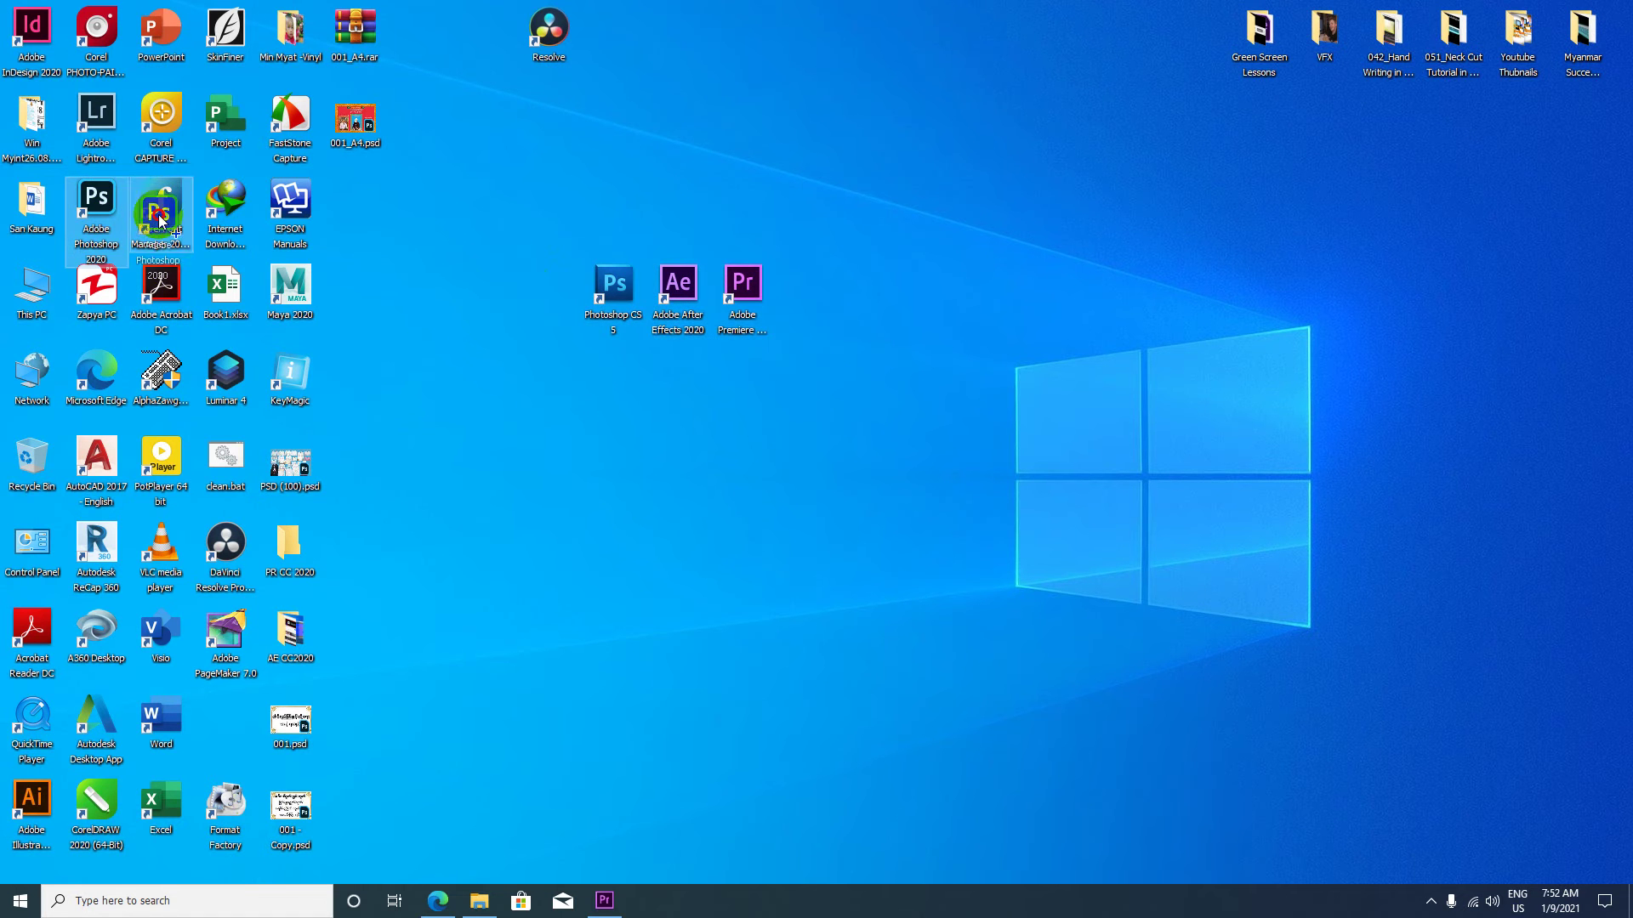
left_click_drag(89, 127, 442, 300)
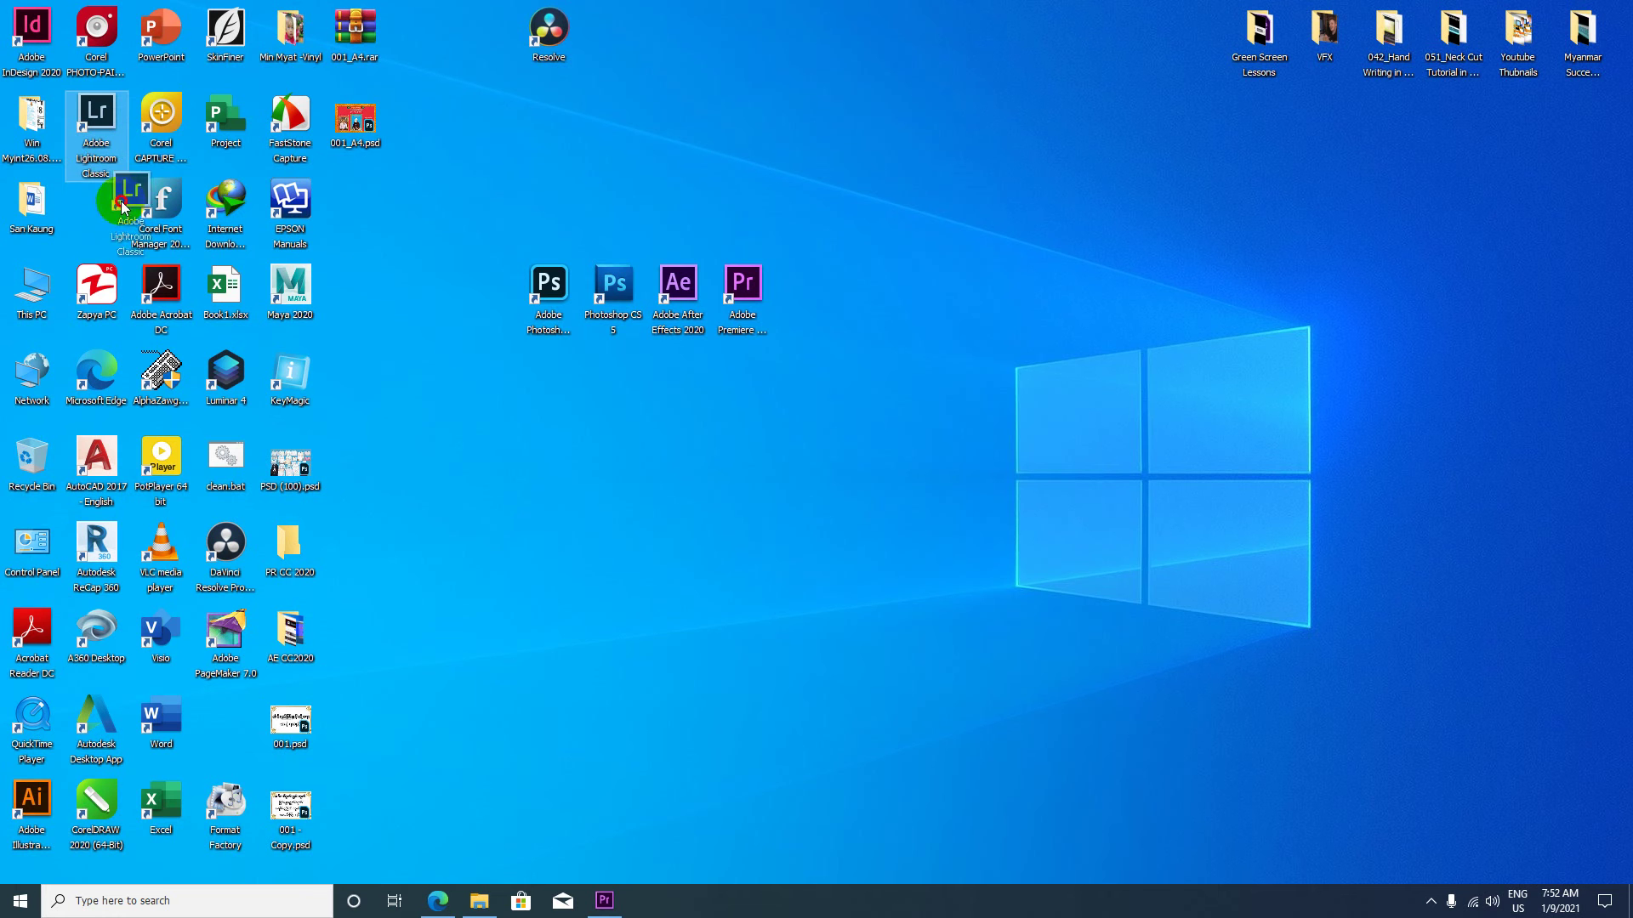
left_click_drag(442, 299, 95, 136)
left_click(23, 29)
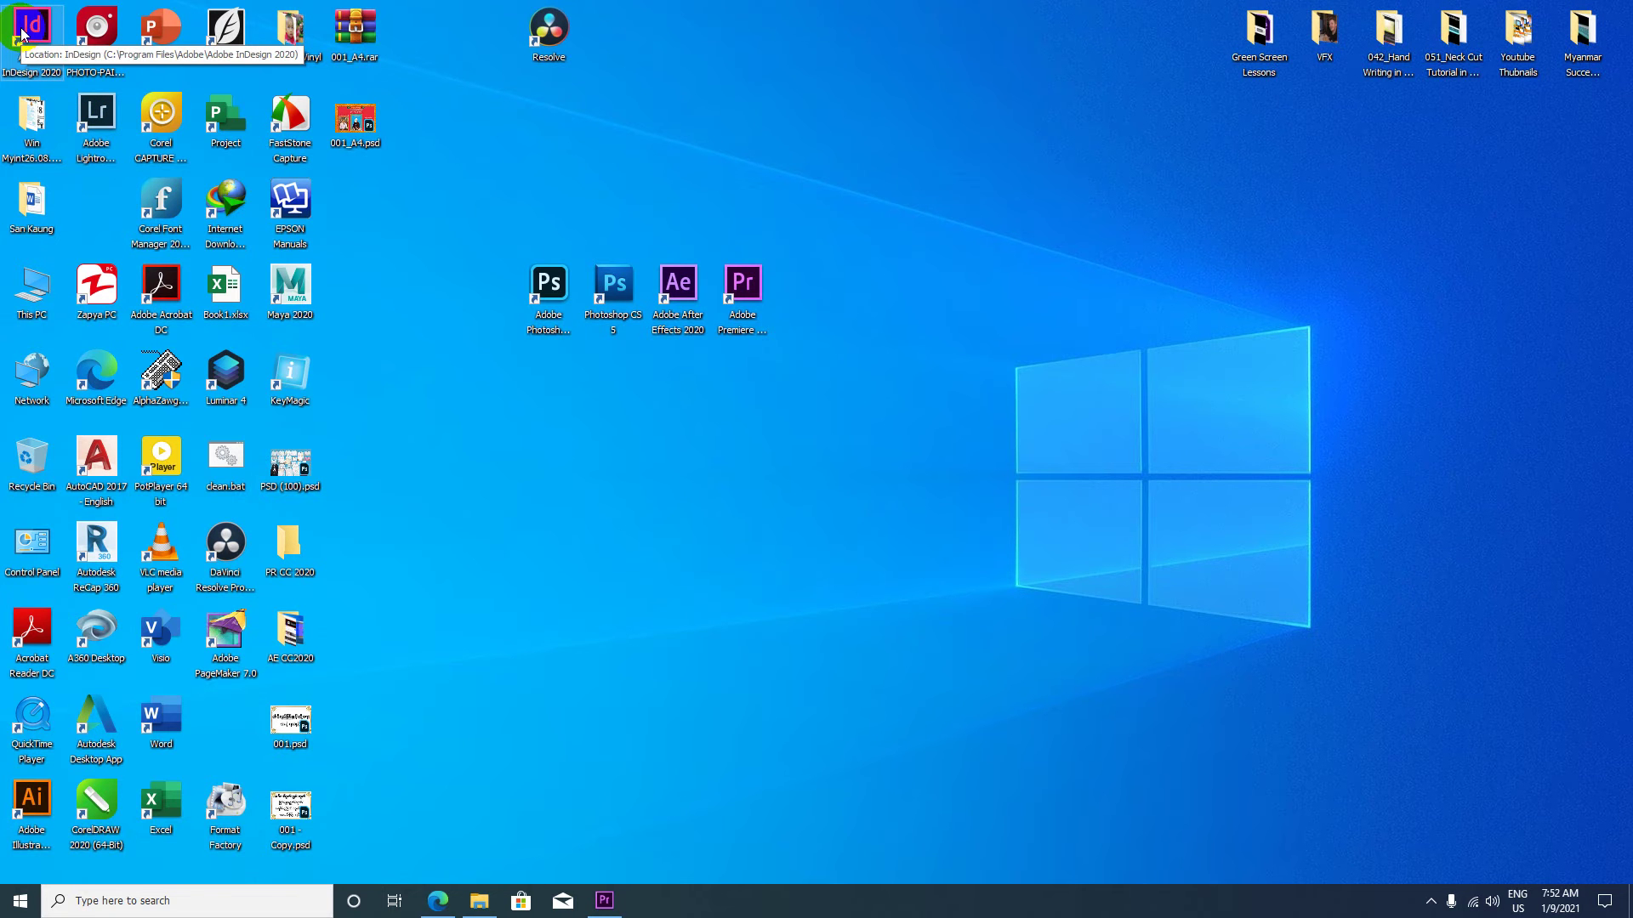
left_click_drag(23, 28, 476, 298)
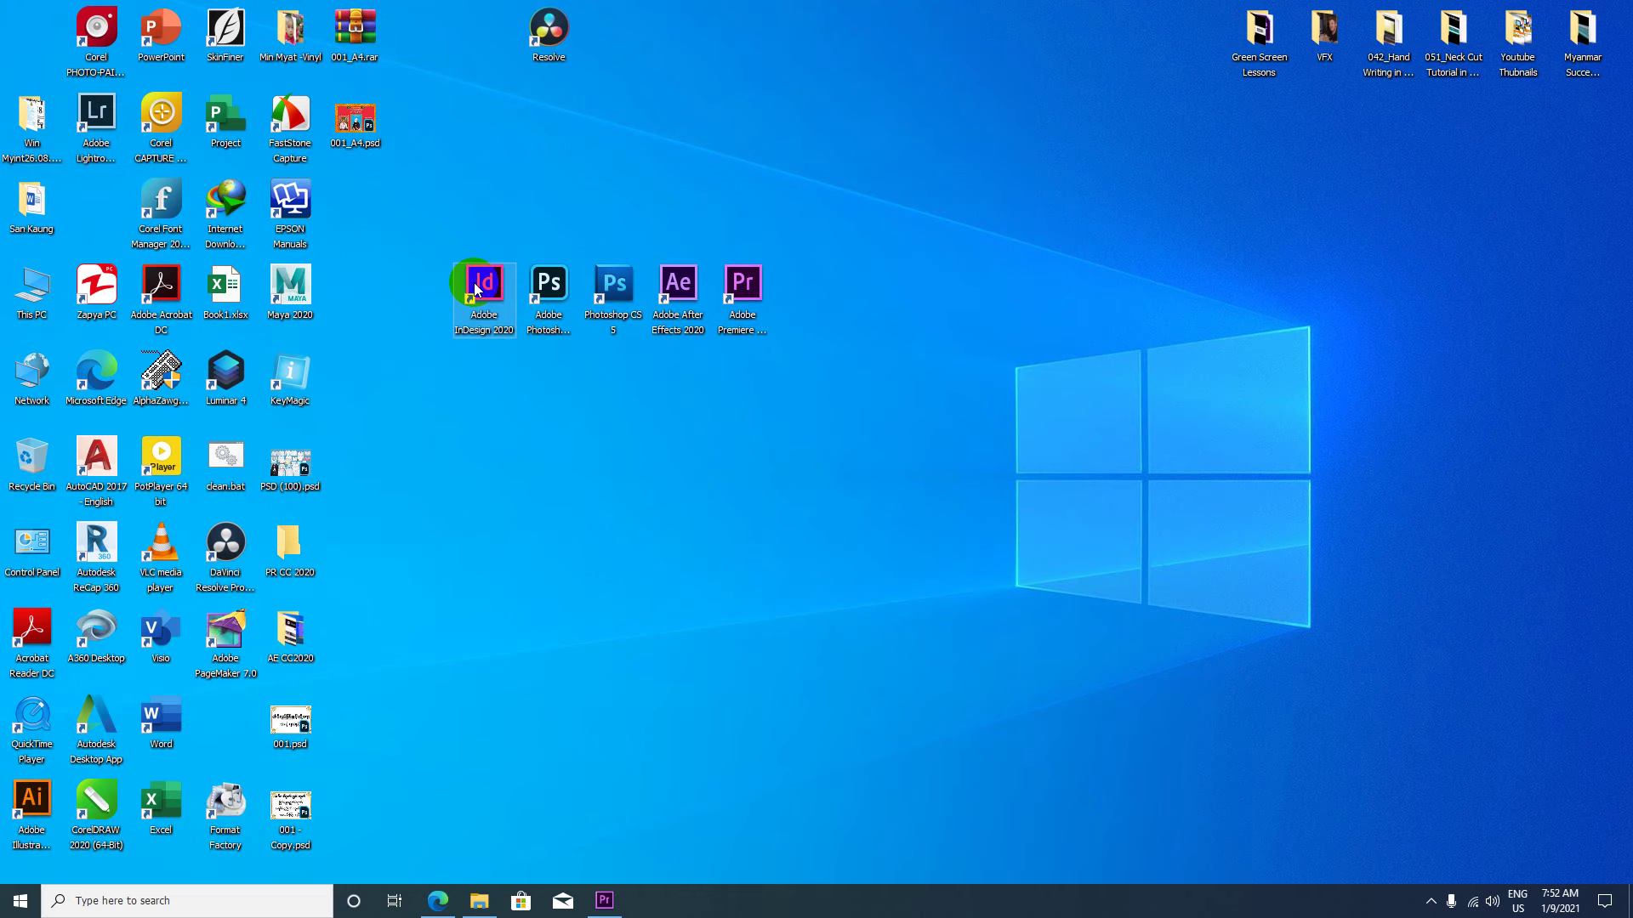
left_click(457, 381)
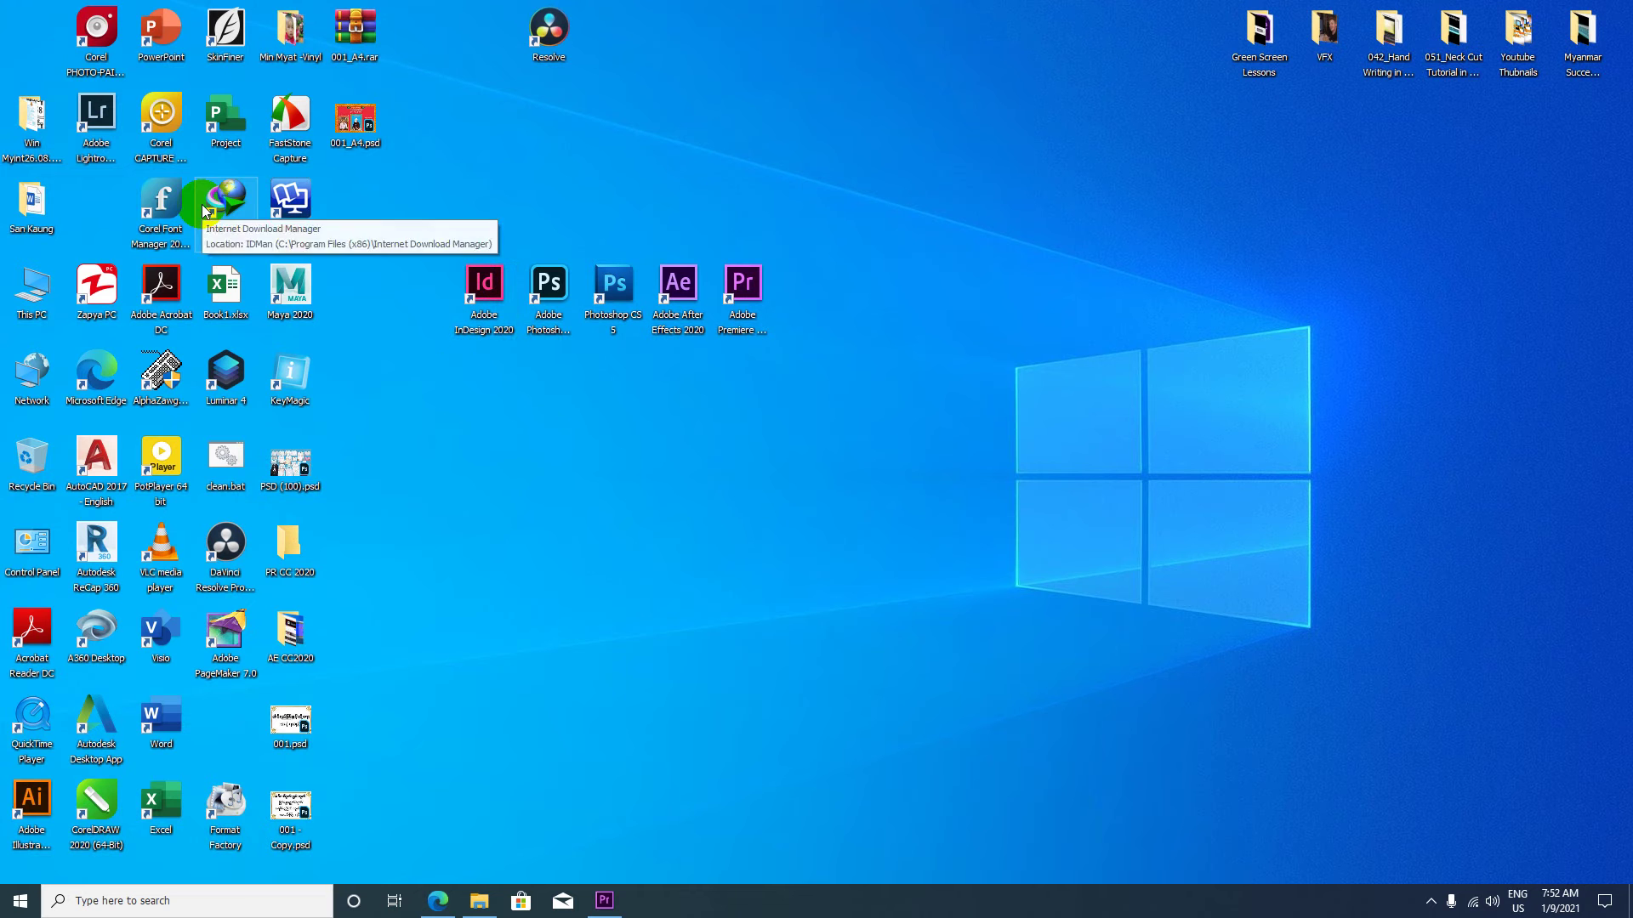
Put Illustrator 2020 at the row's start and move Resolve and 001_A4.psd into free slots.
mouse_move(31, 799)
left_mouse_down()
mouse_move(414, 362)
mouse_move(419, 293)
left_mouse_up()
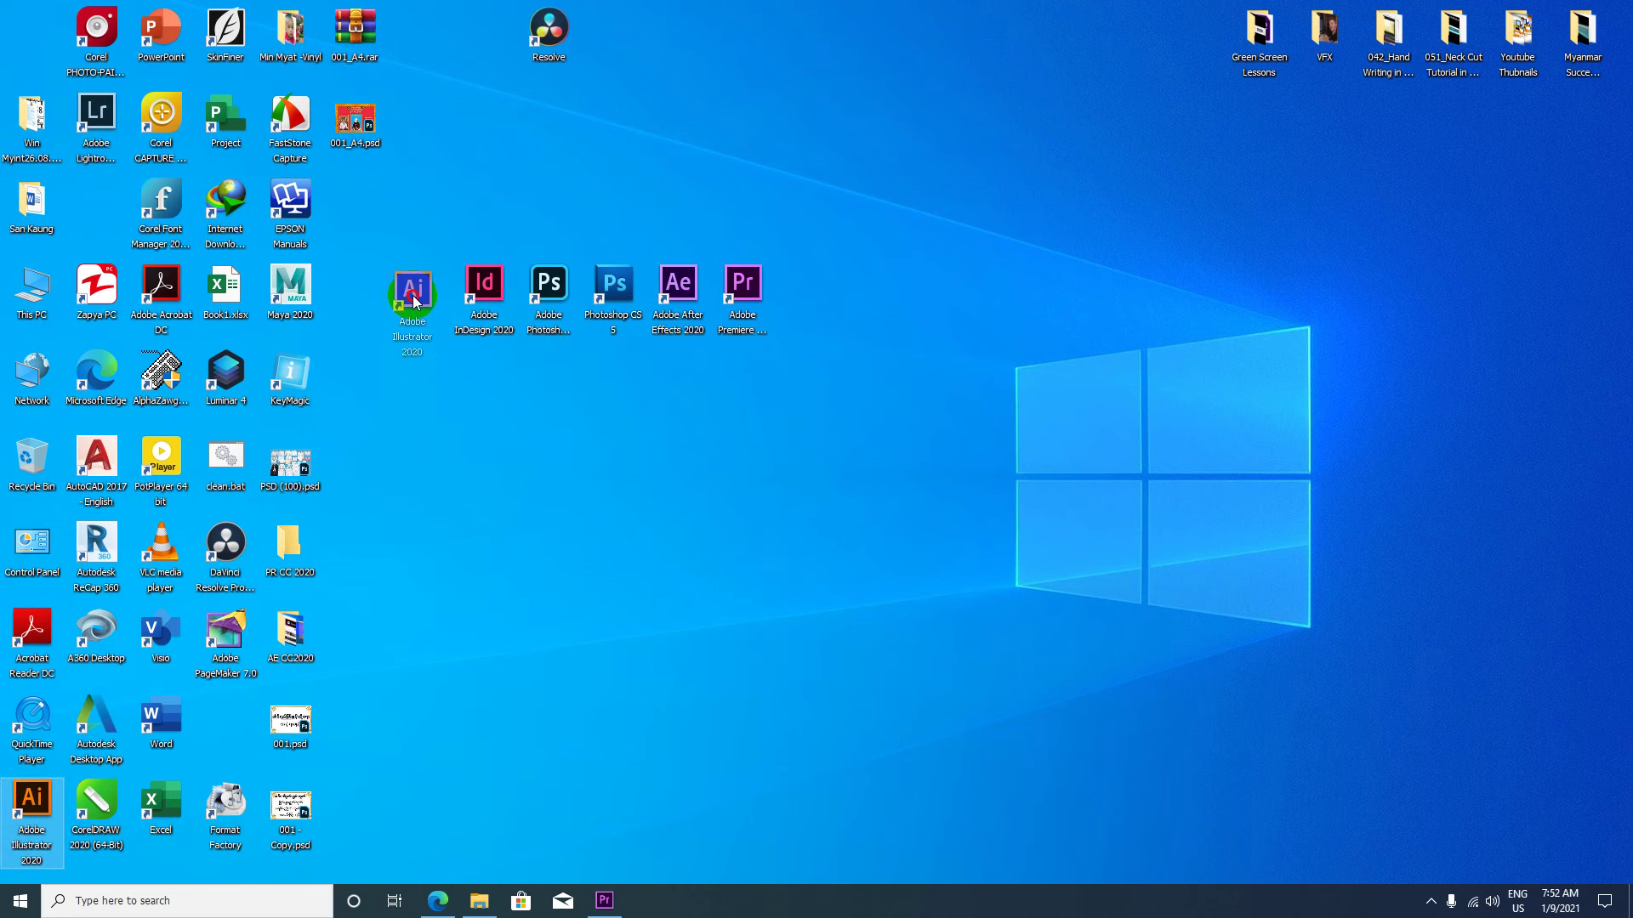
mouse_move(788, 372)
left_mouse_down()
mouse_move(505, 305)
mouse_move(407, 255)
left_mouse_up()
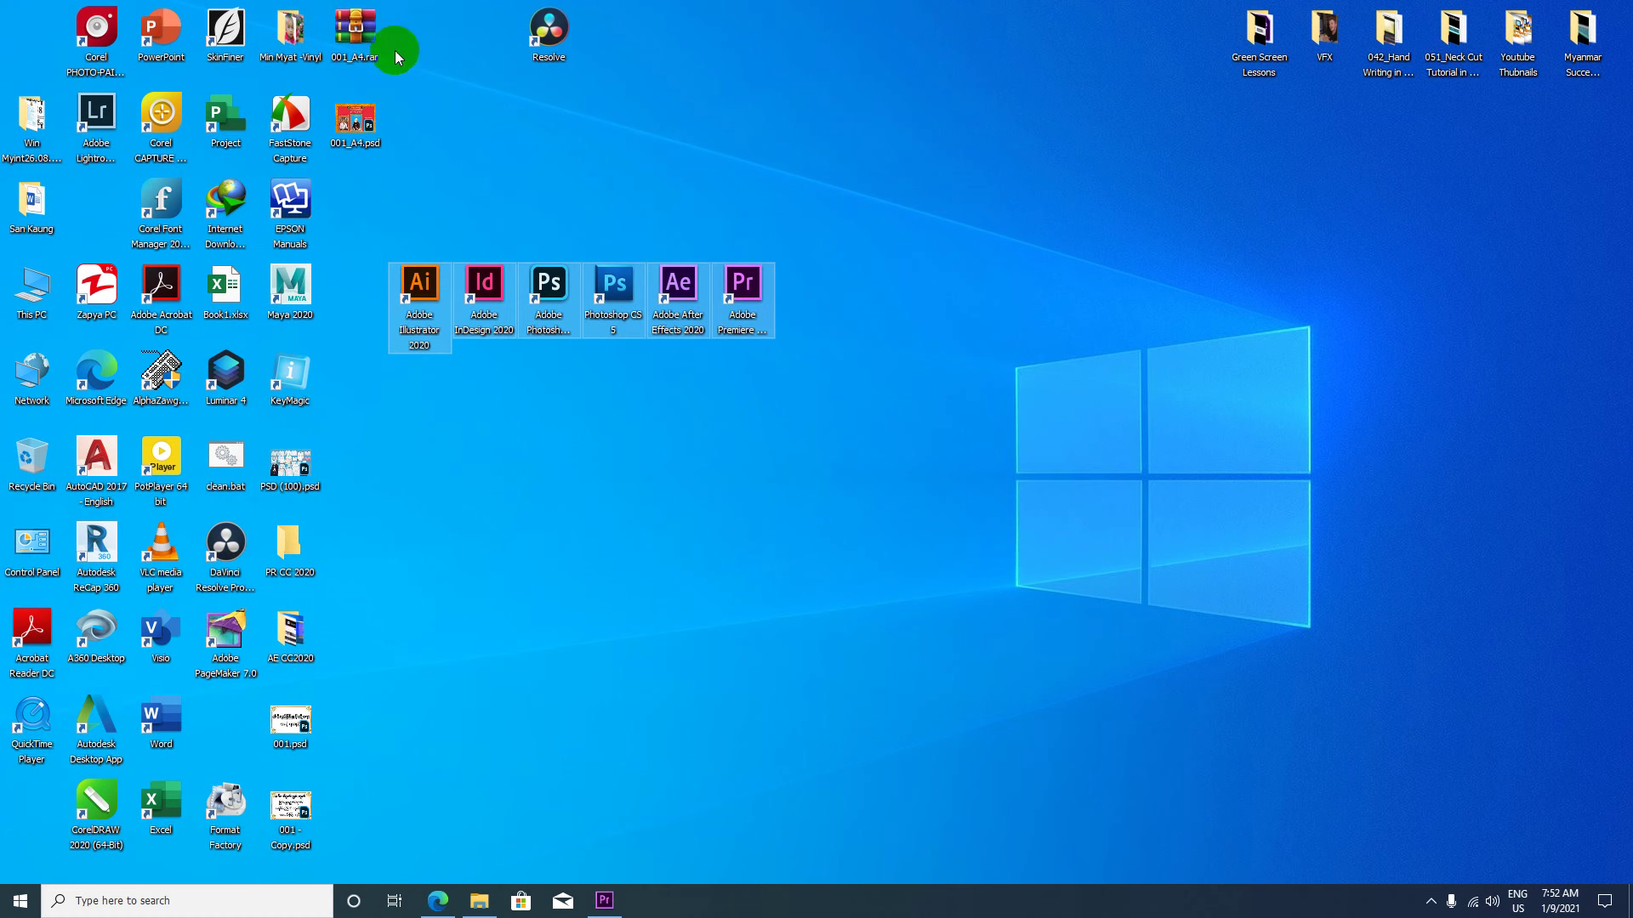
left_click_drag(435, 34, 31, 34)
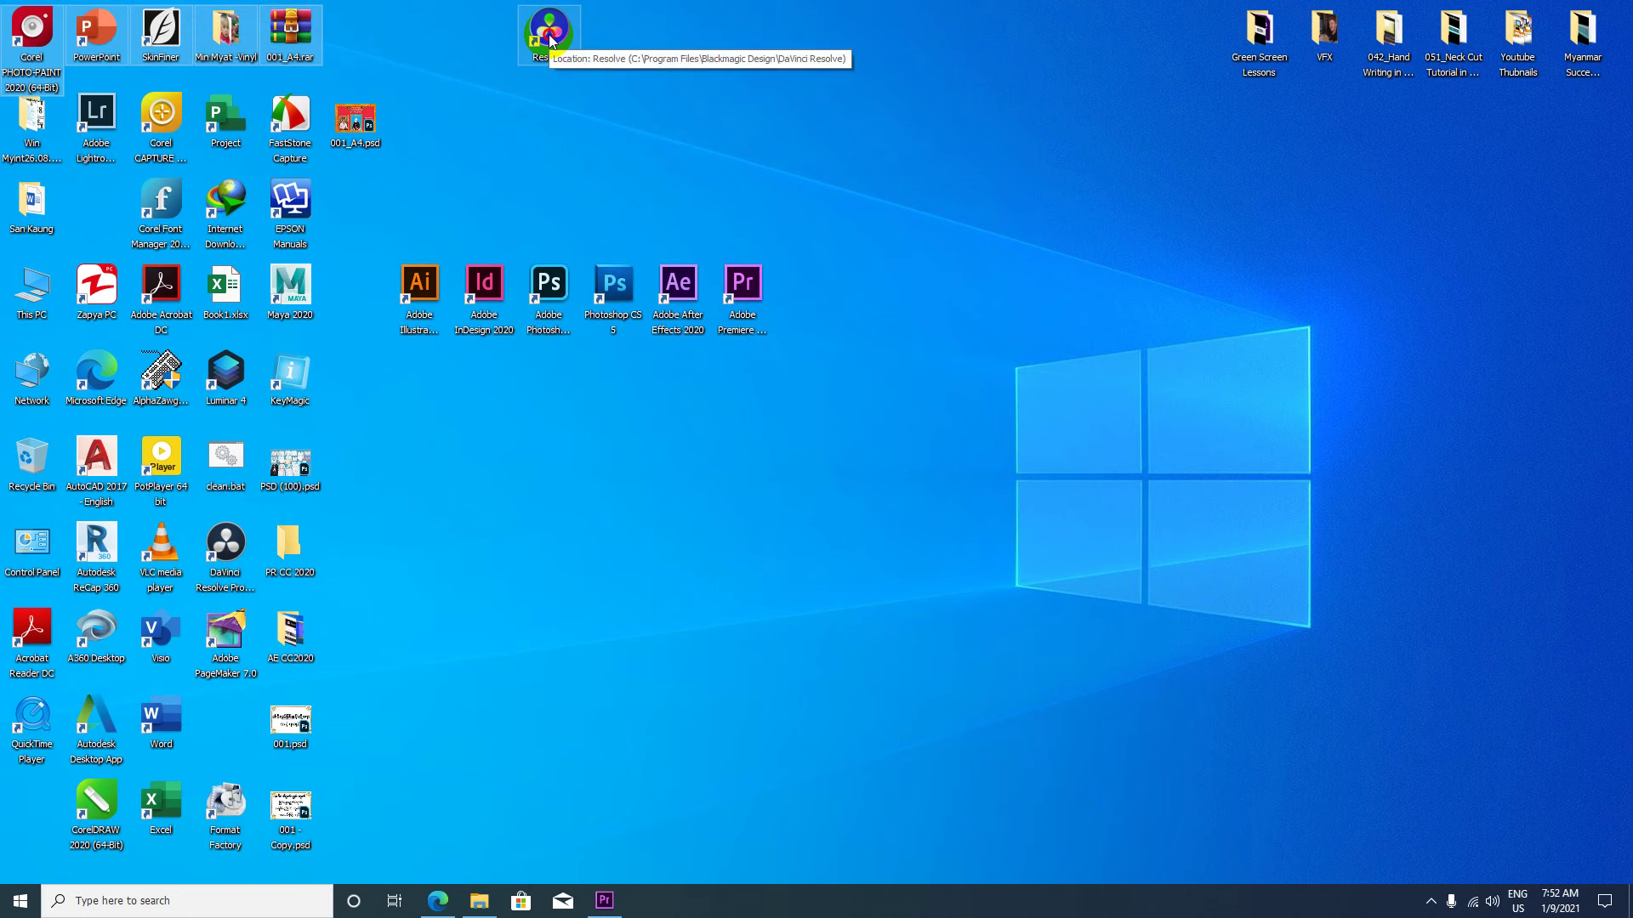
left_click_drag(548, 32, 125, 215)
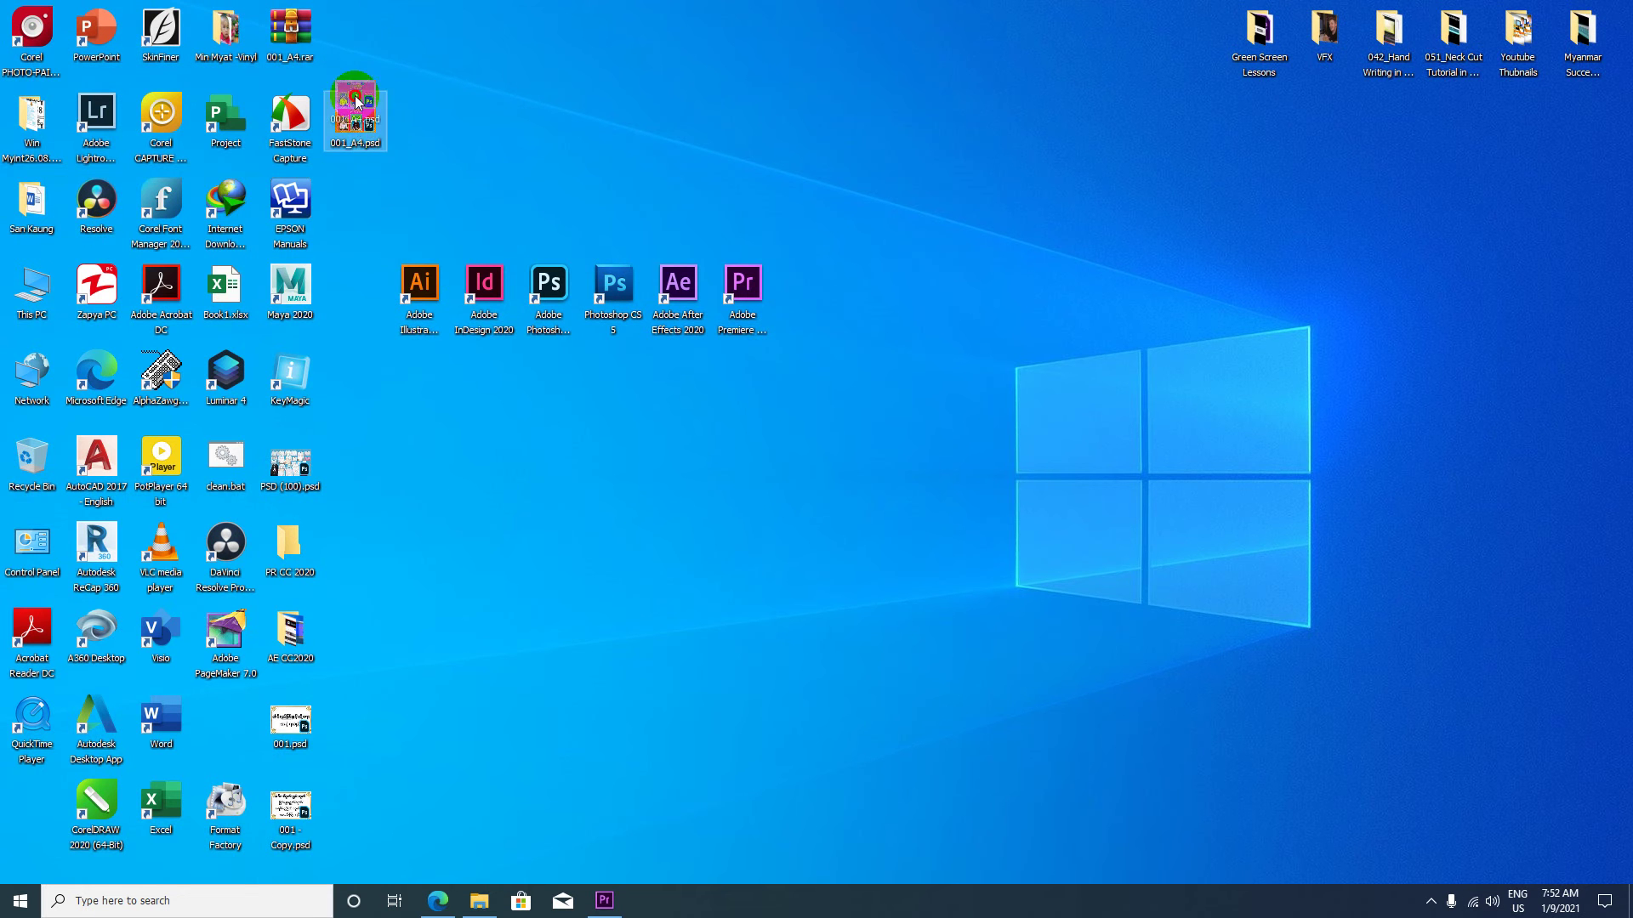
left_click_drag(356, 119, 355, 34)
Put Resolve after Premiere Pro; shift Corel Font Manager, Internet Download and EPSON Manuals left.
mouse_move(359, 228)
left_mouse_down()
mouse_move(403, 330)
mouse_move(831, 382)
left_mouse_up()
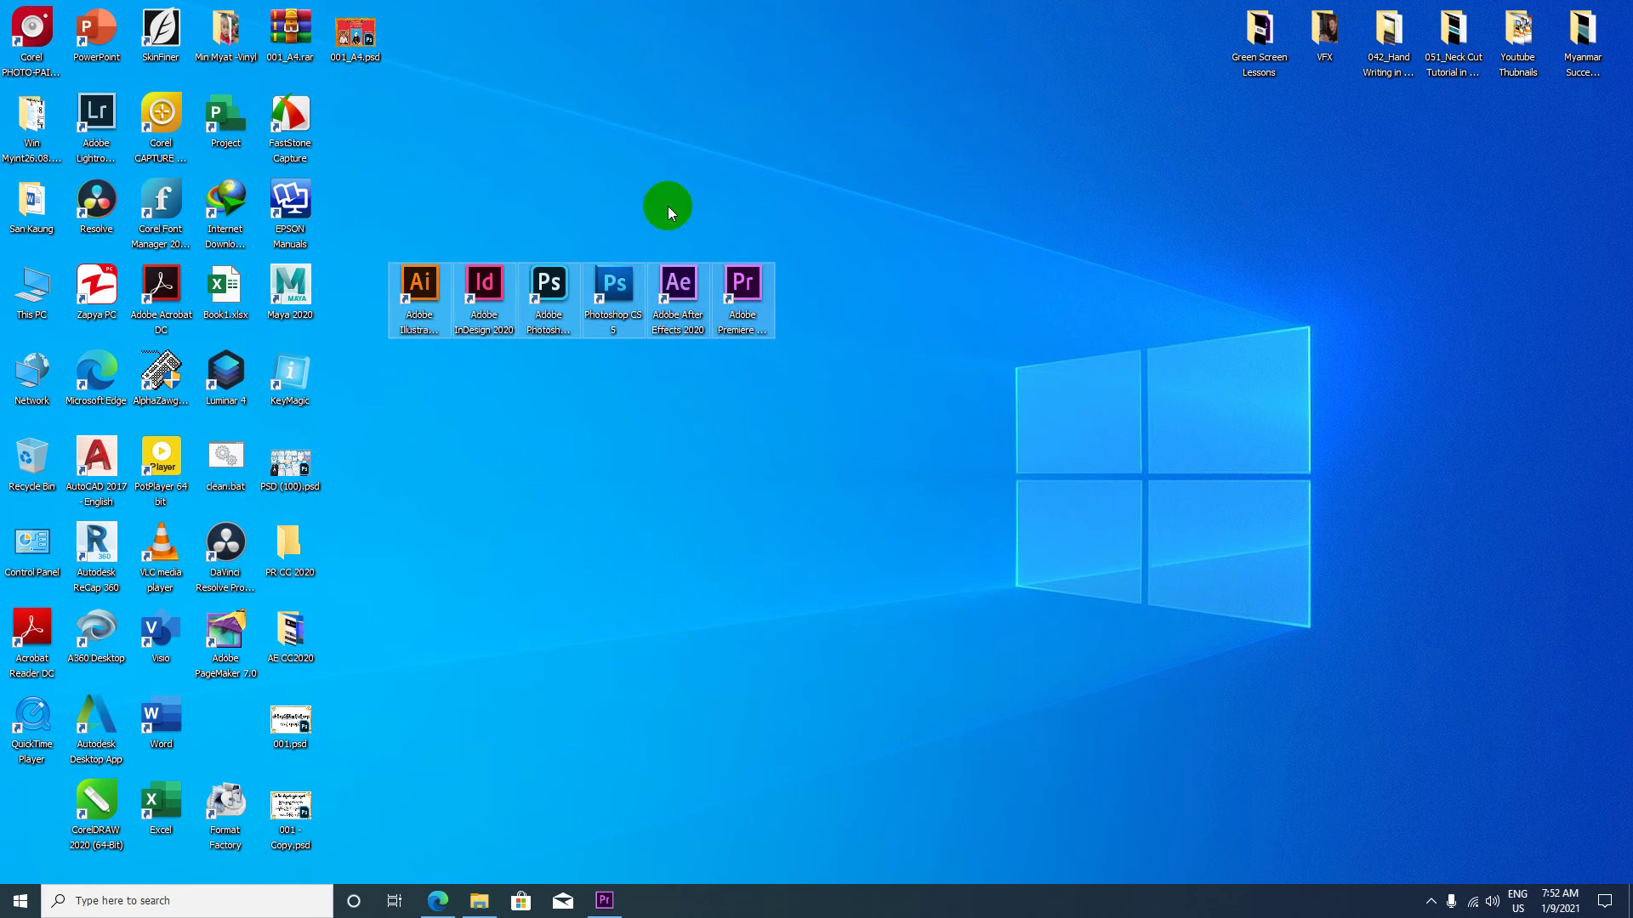
left_click(350, 234)
left_click_drag(350, 228, 820, 392)
left_click(819, 394)
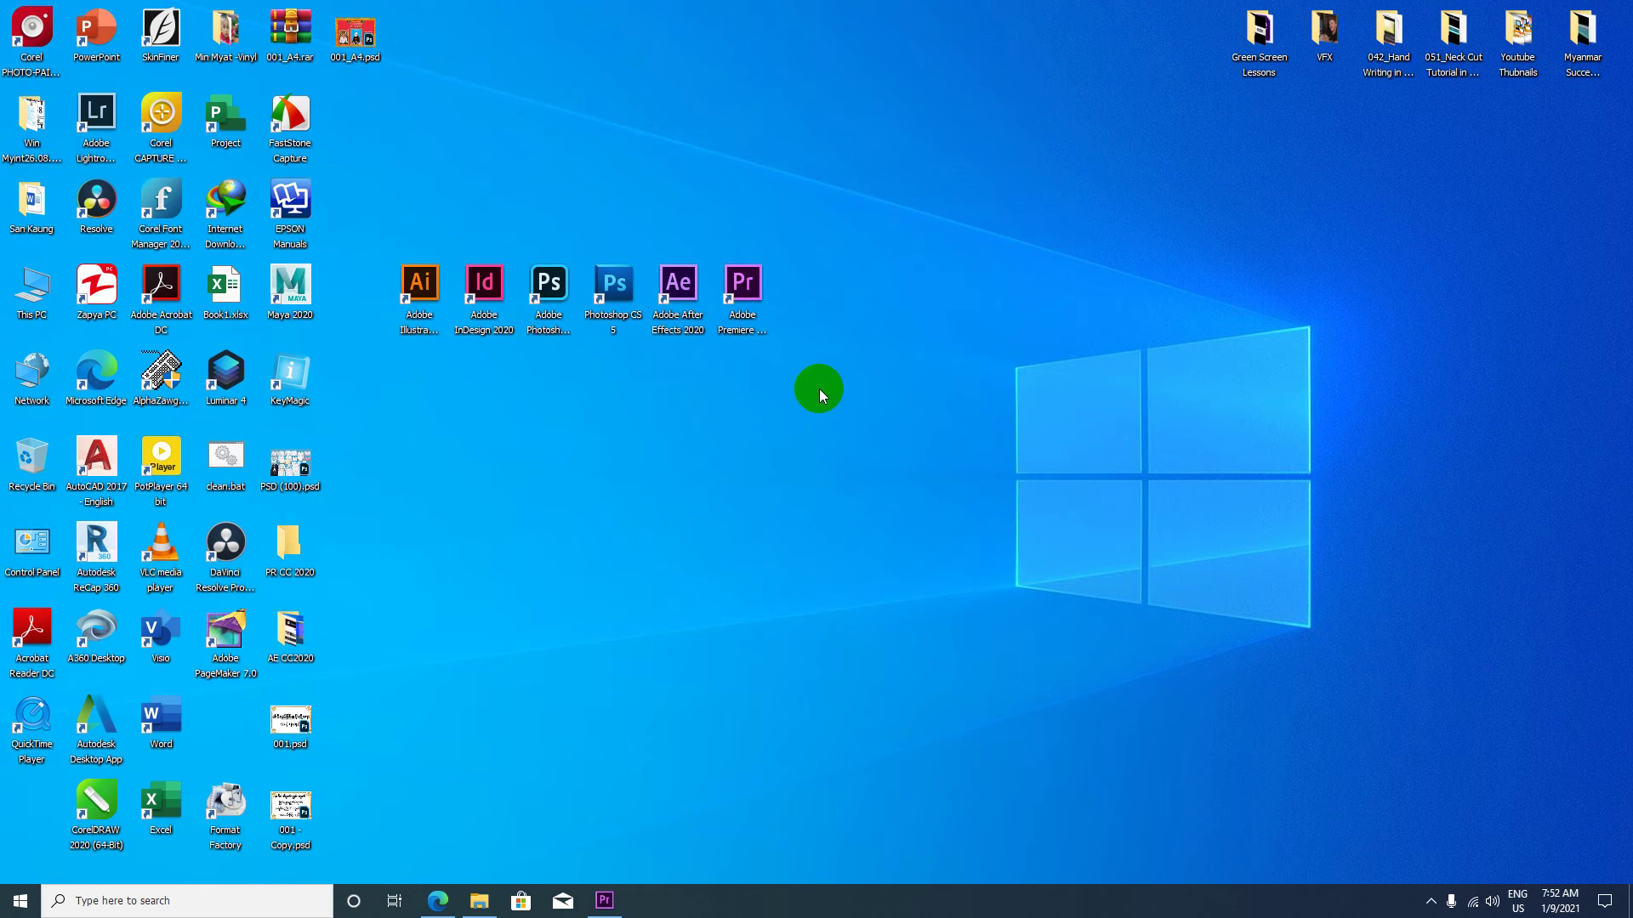
left_click_drag(96, 204, 880, 312)
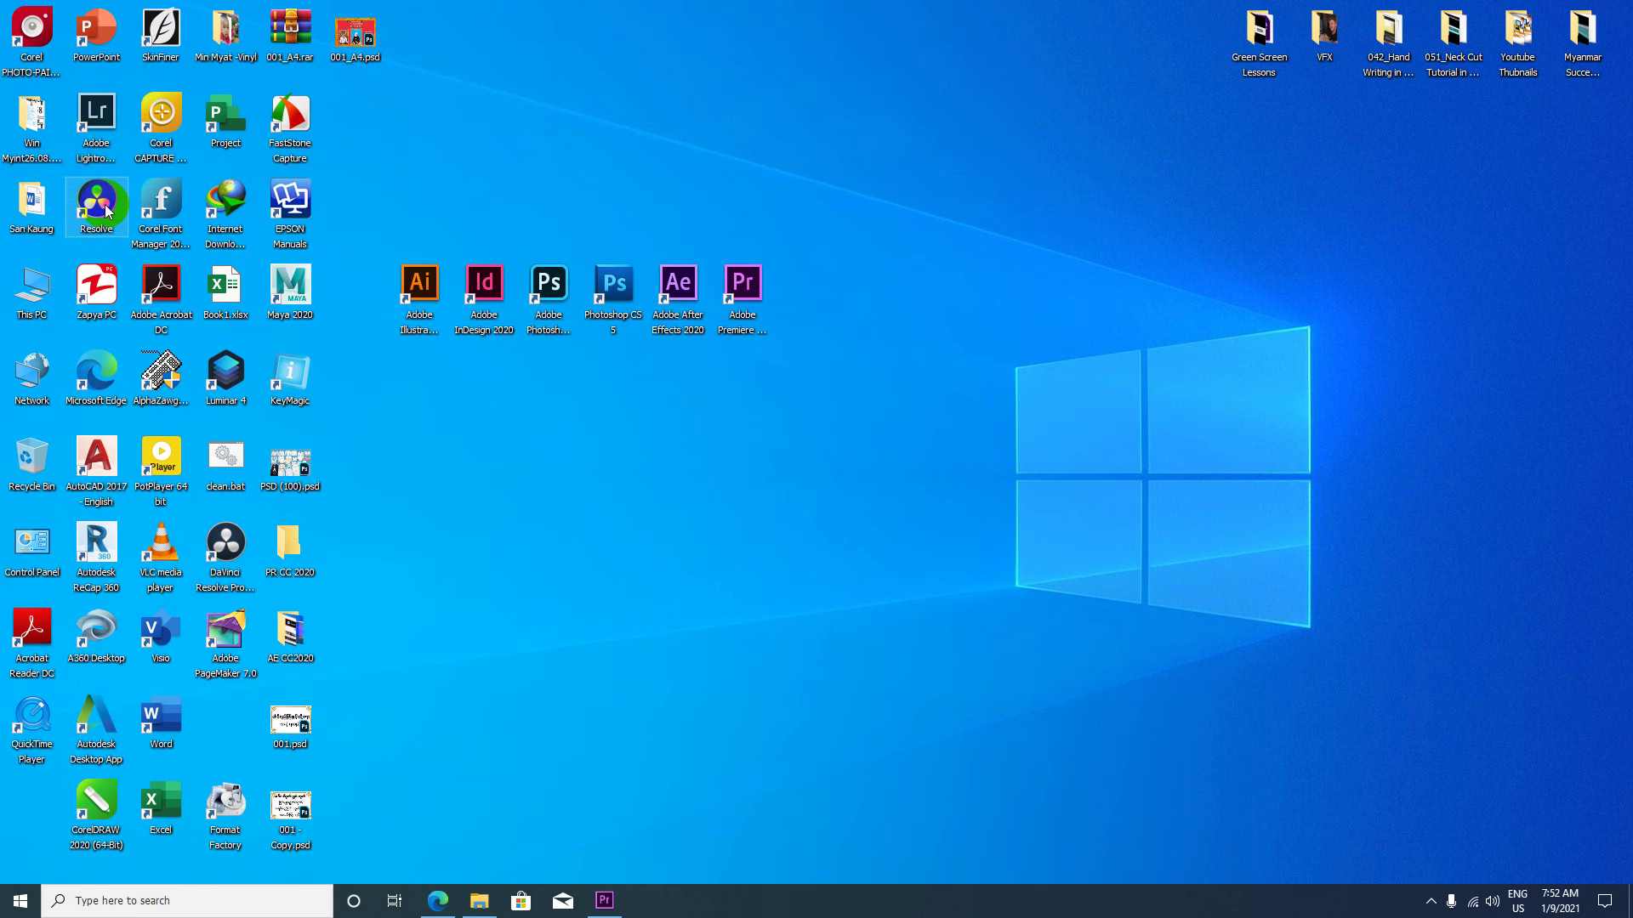
left_click_drag(827, 299, 829, 302)
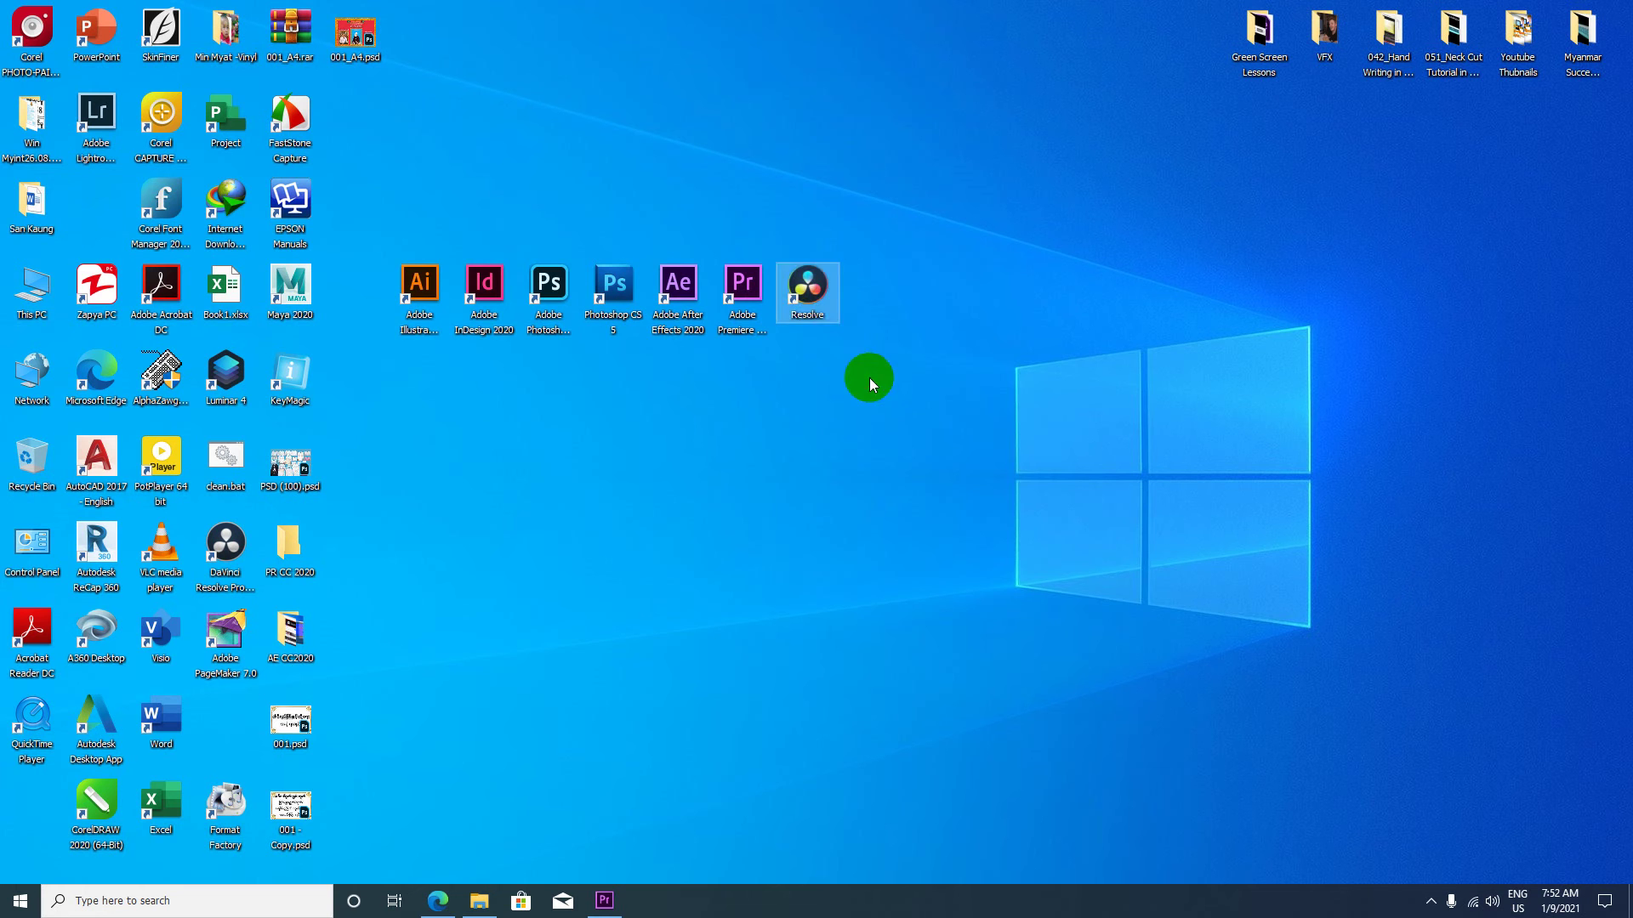
left_click_drag(867, 375, 378, 281)
left_click(283, 224)
left_click_drag(283, 223, 96, 212)
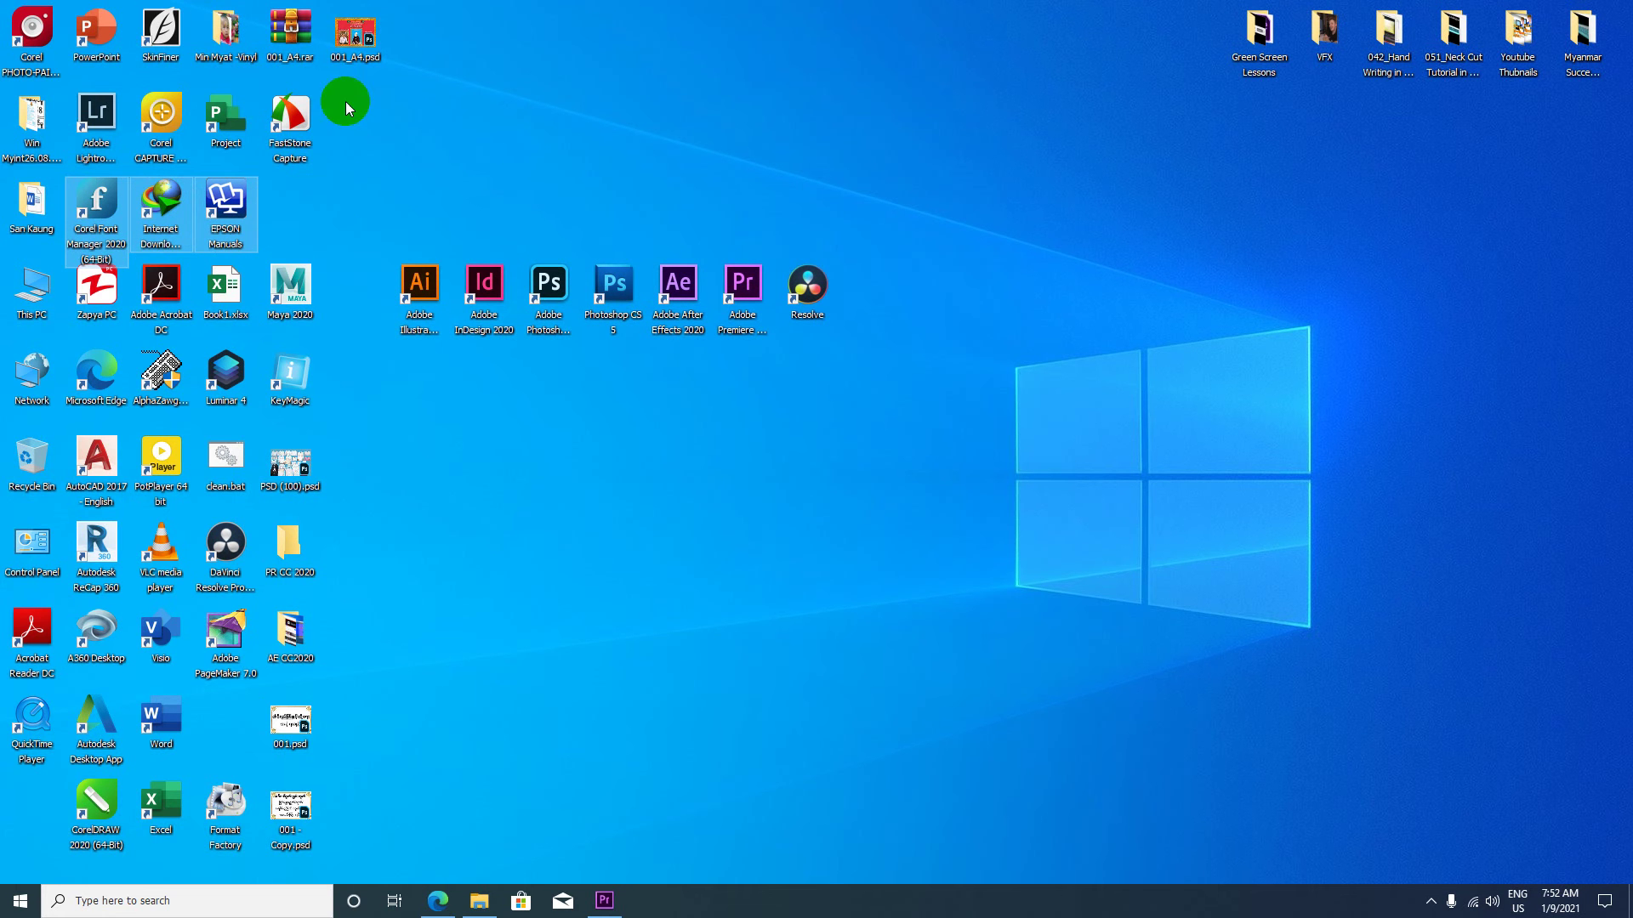
Move 001_A4.psd beside EPSON Manuals and lift Resolve up out of the Adobe row.
left_click_drag(355, 34, 293, 204)
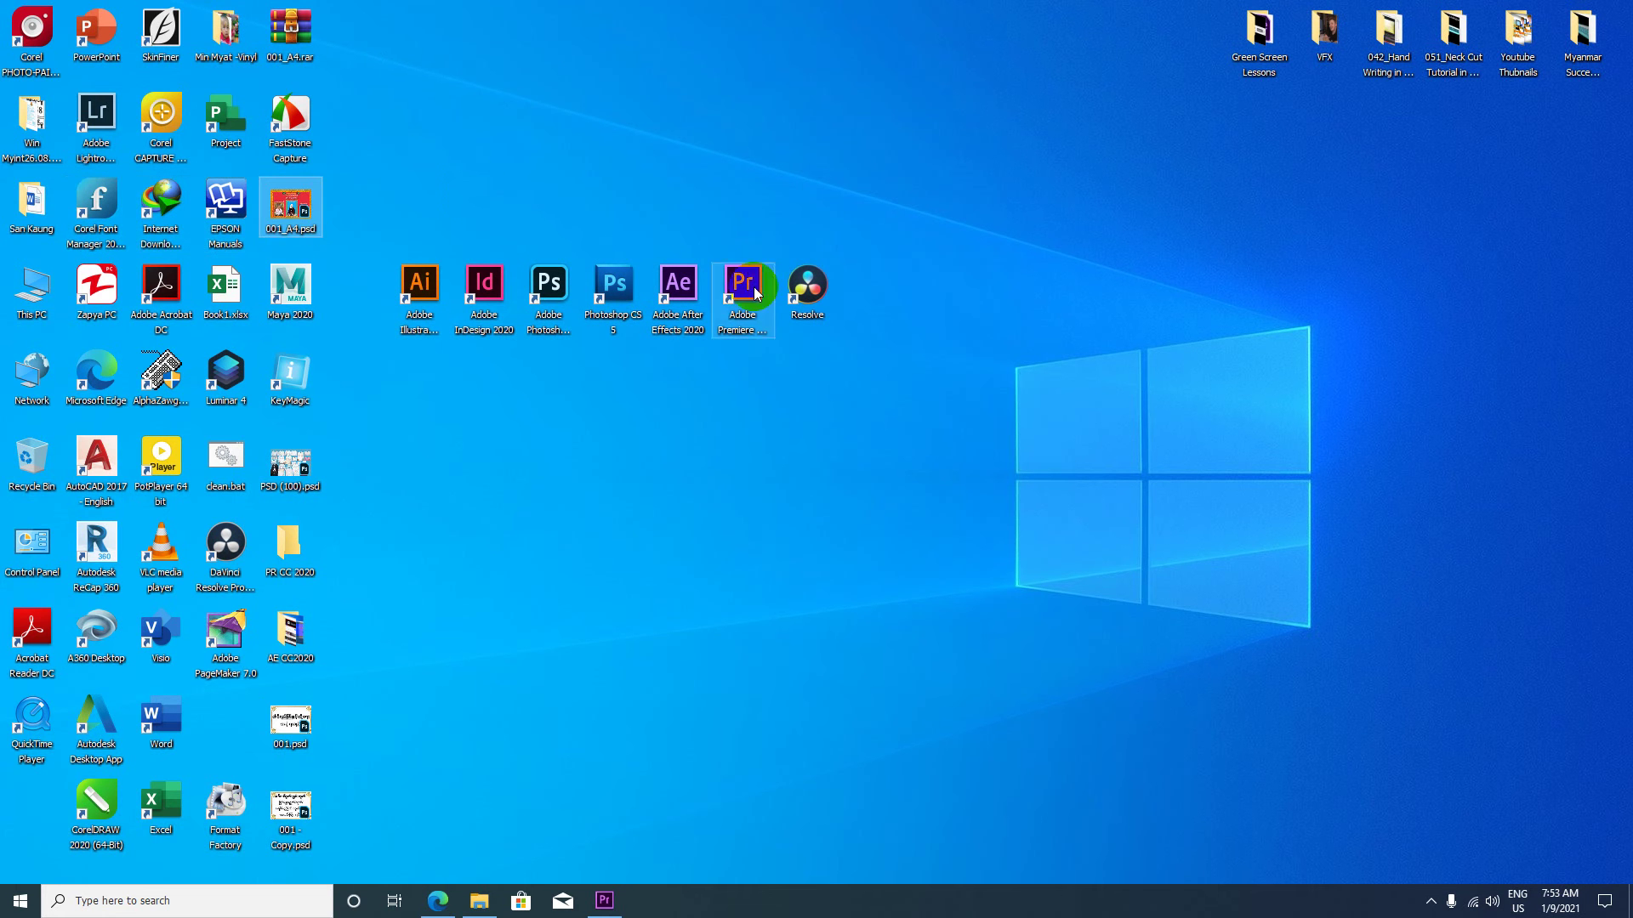
left_click_drag(879, 266, 404, 407)
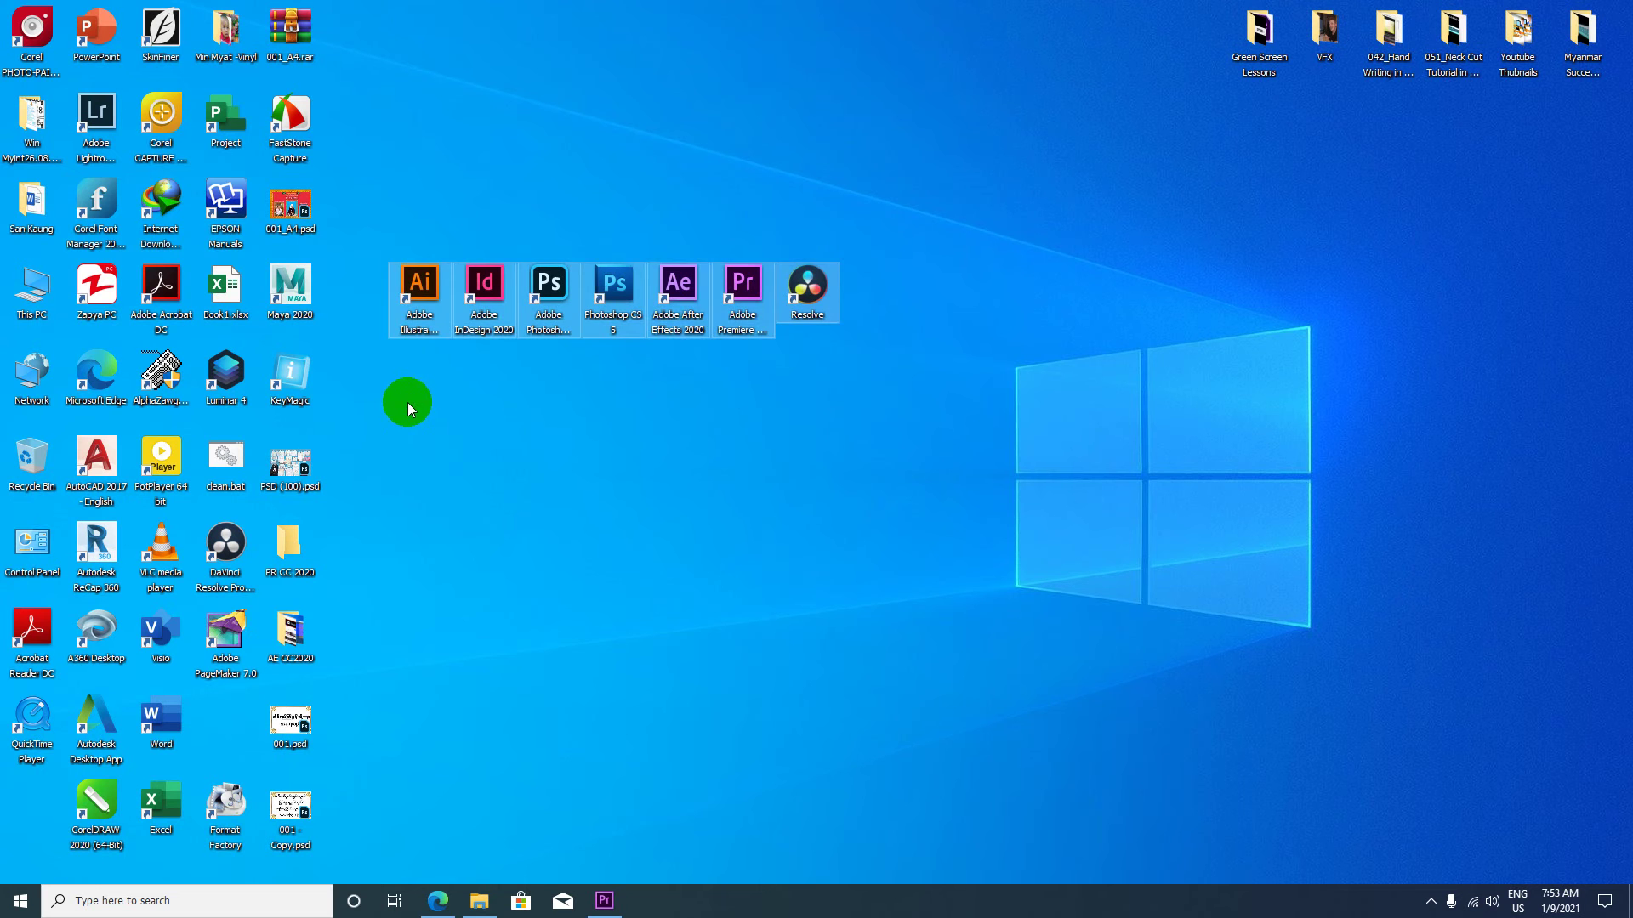
left_click(680, 333)
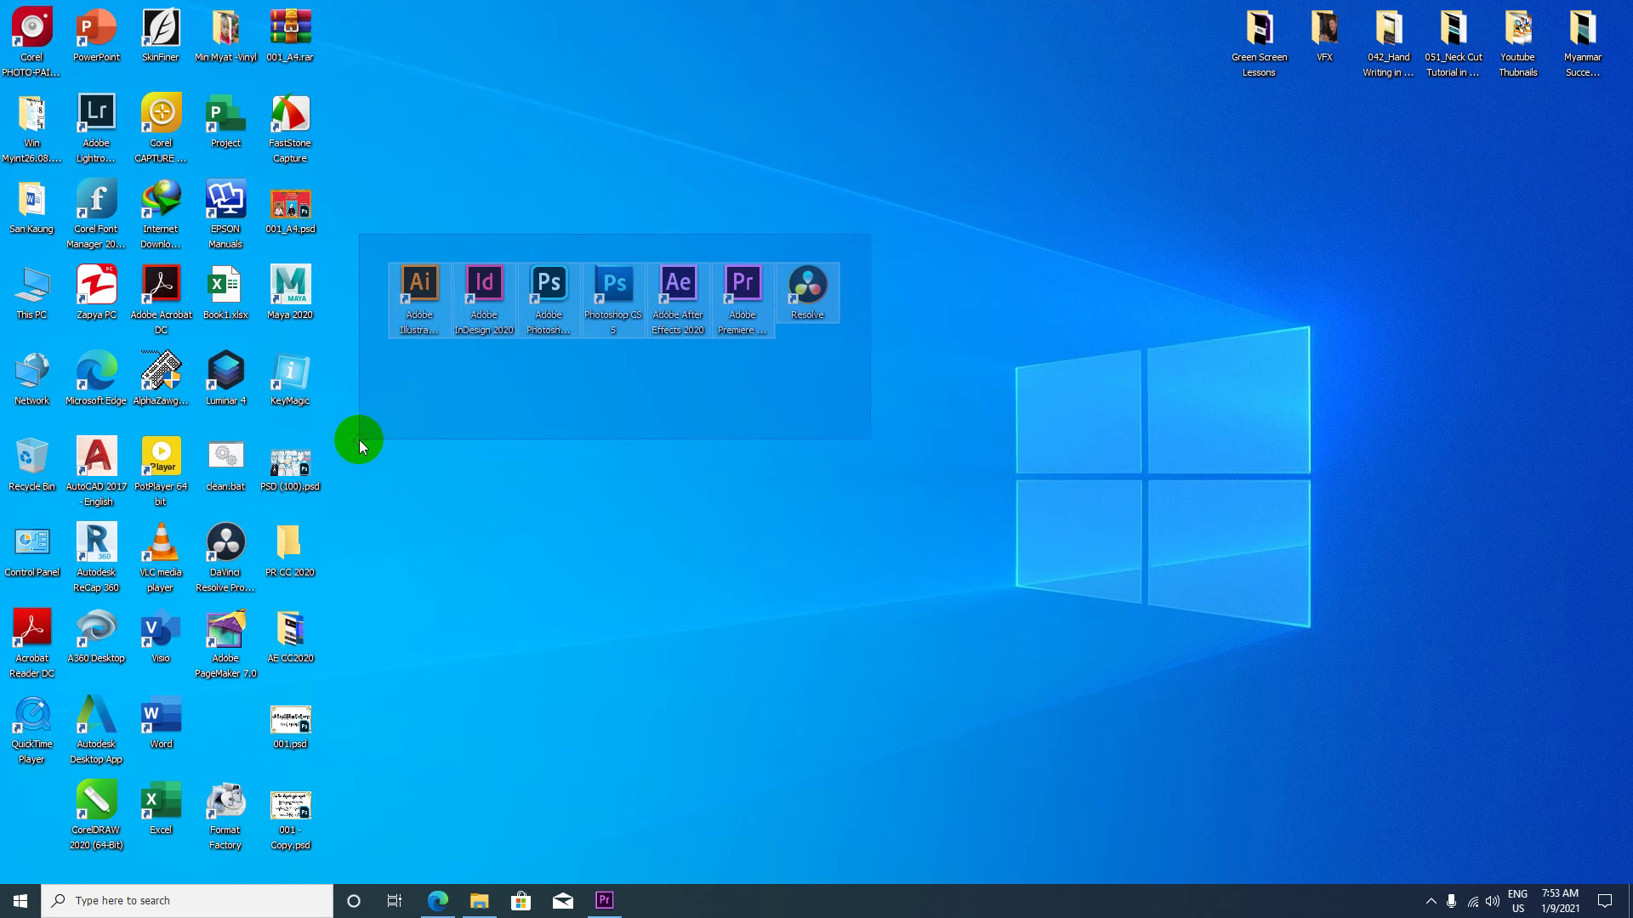
left_click_drag(865, 235, 357, 438)
left_click(844, 336)
left_click_drag(813, 286, 635, 129)
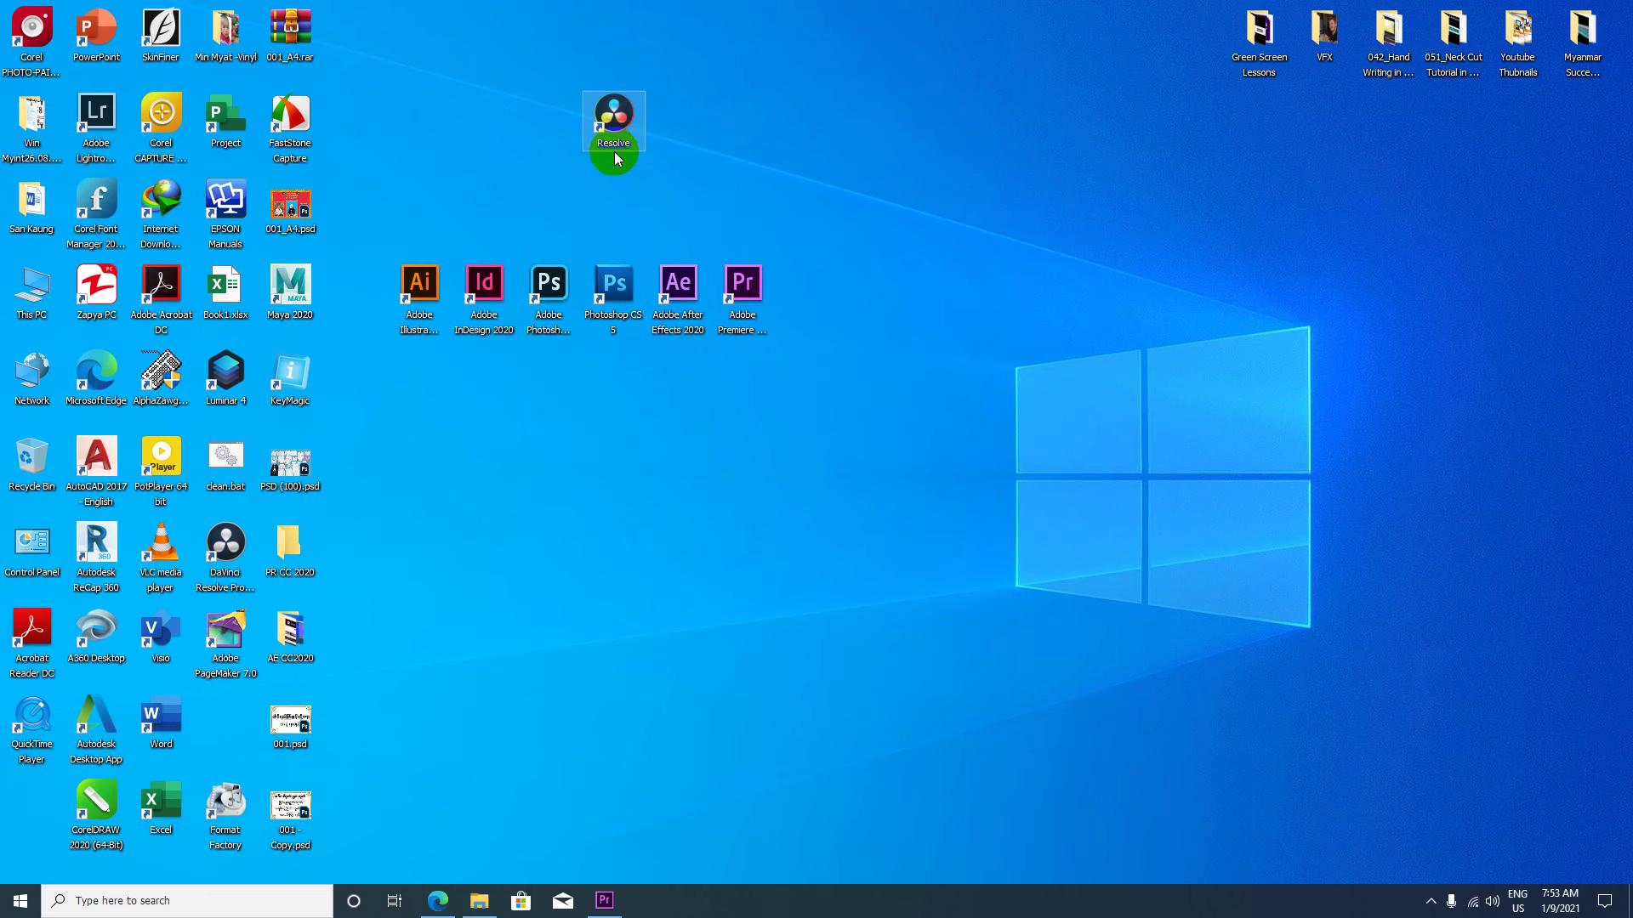
left_click_drag(741, 206, 551, 105)
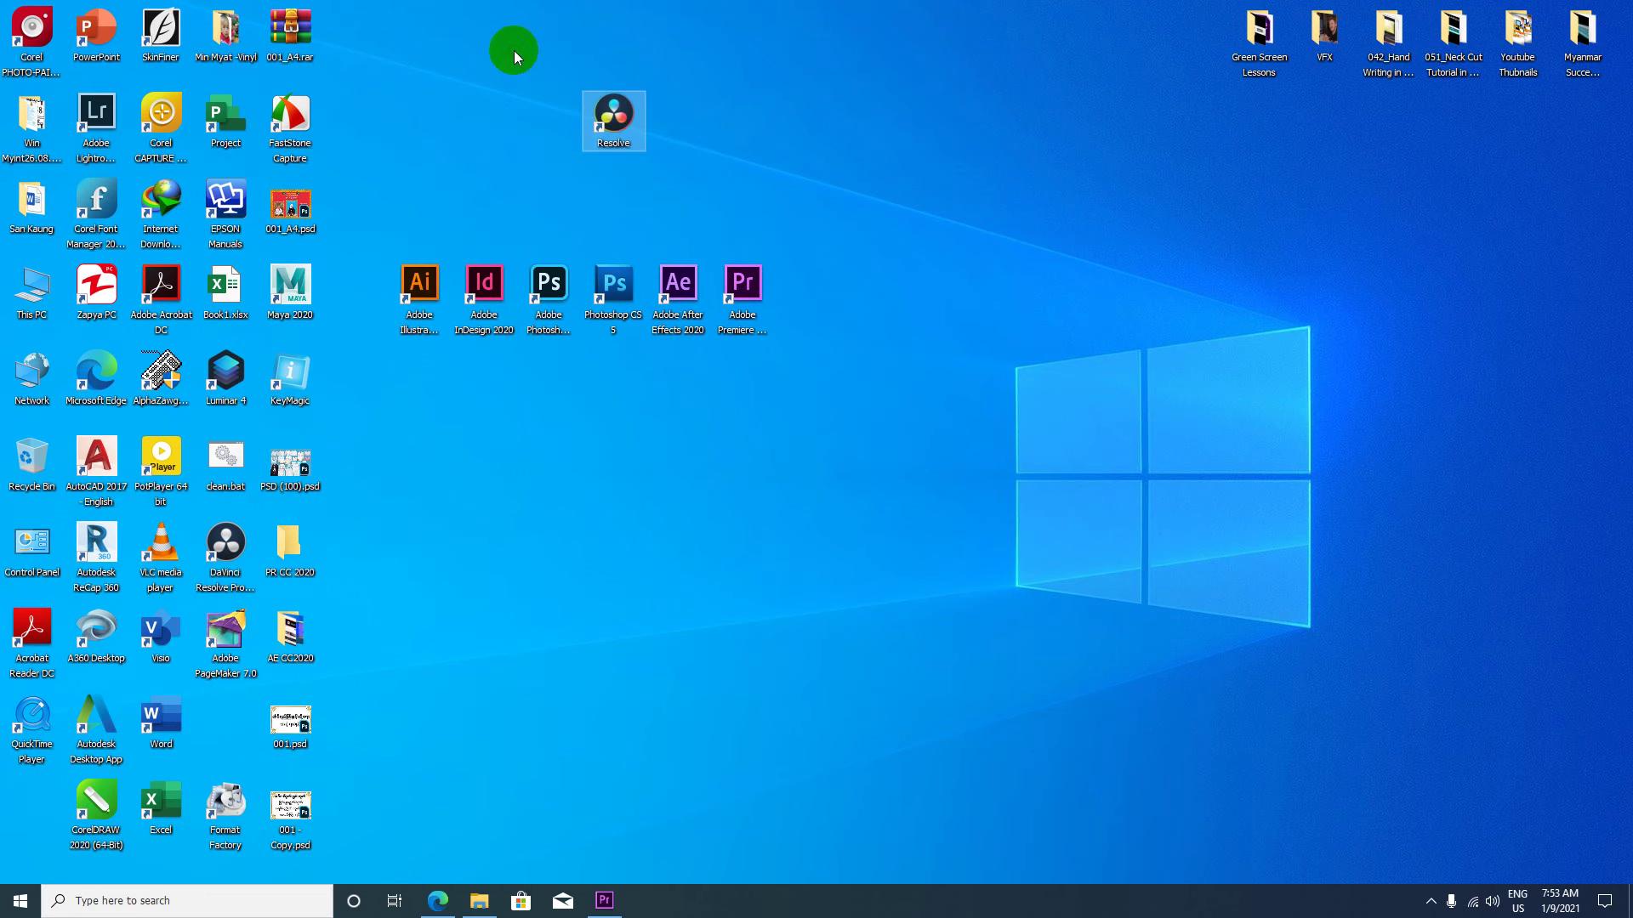
Move the Premiere Pro and After Effects shortcuts temporarily up toward the top right.
left_click_drag(778, 375, 680, 272)
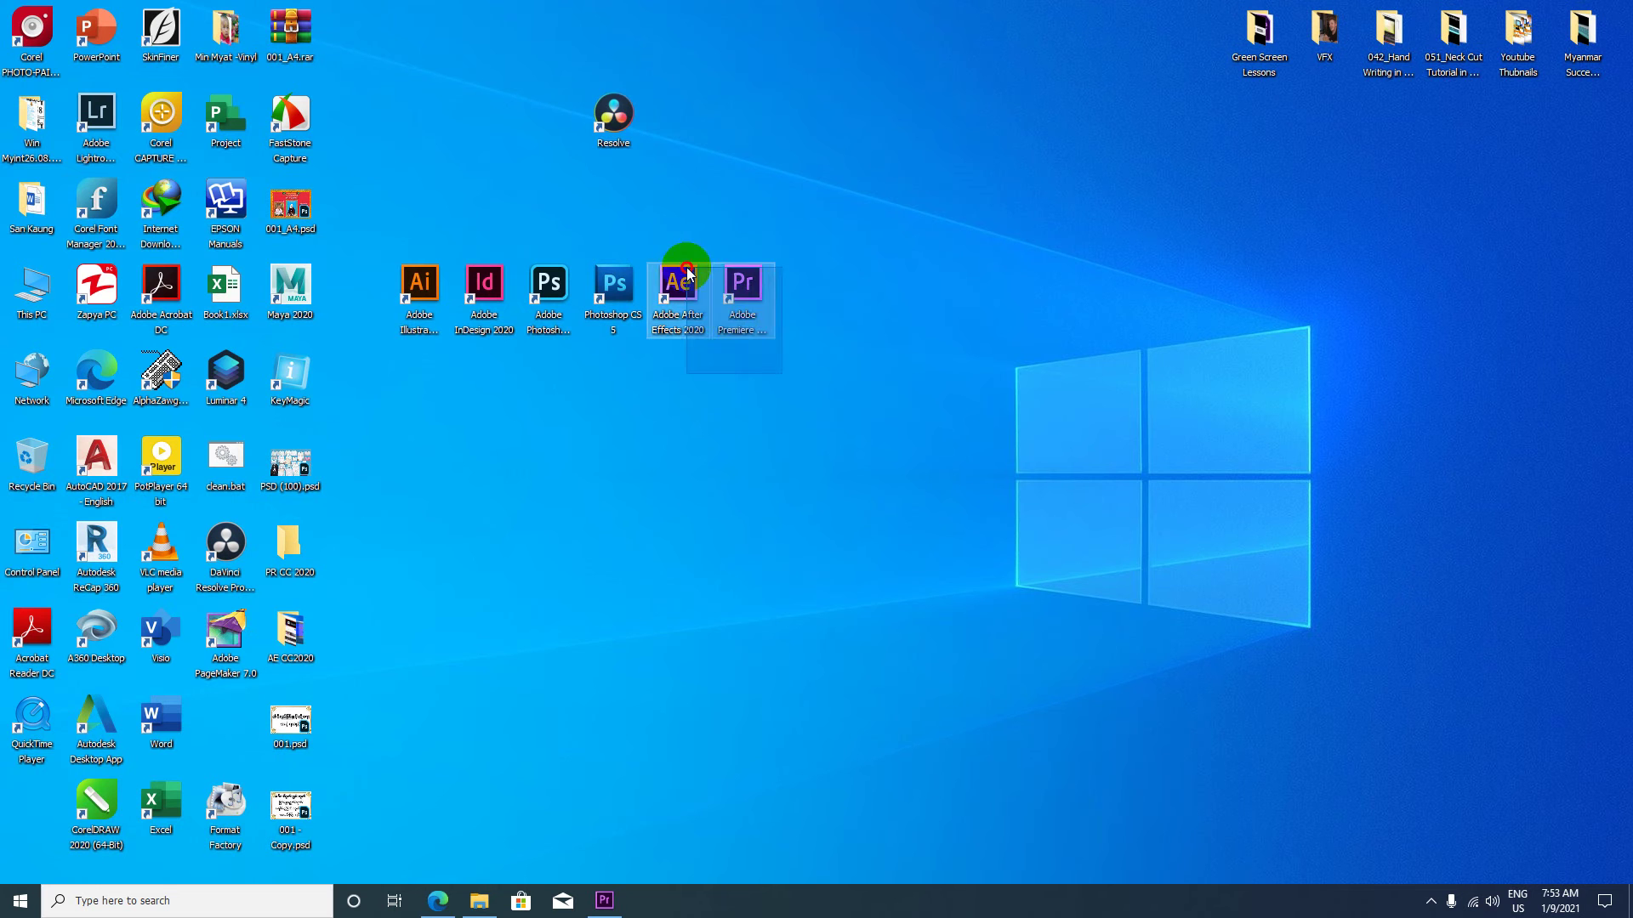
left_click_drag(769, 313, 1025, 159)
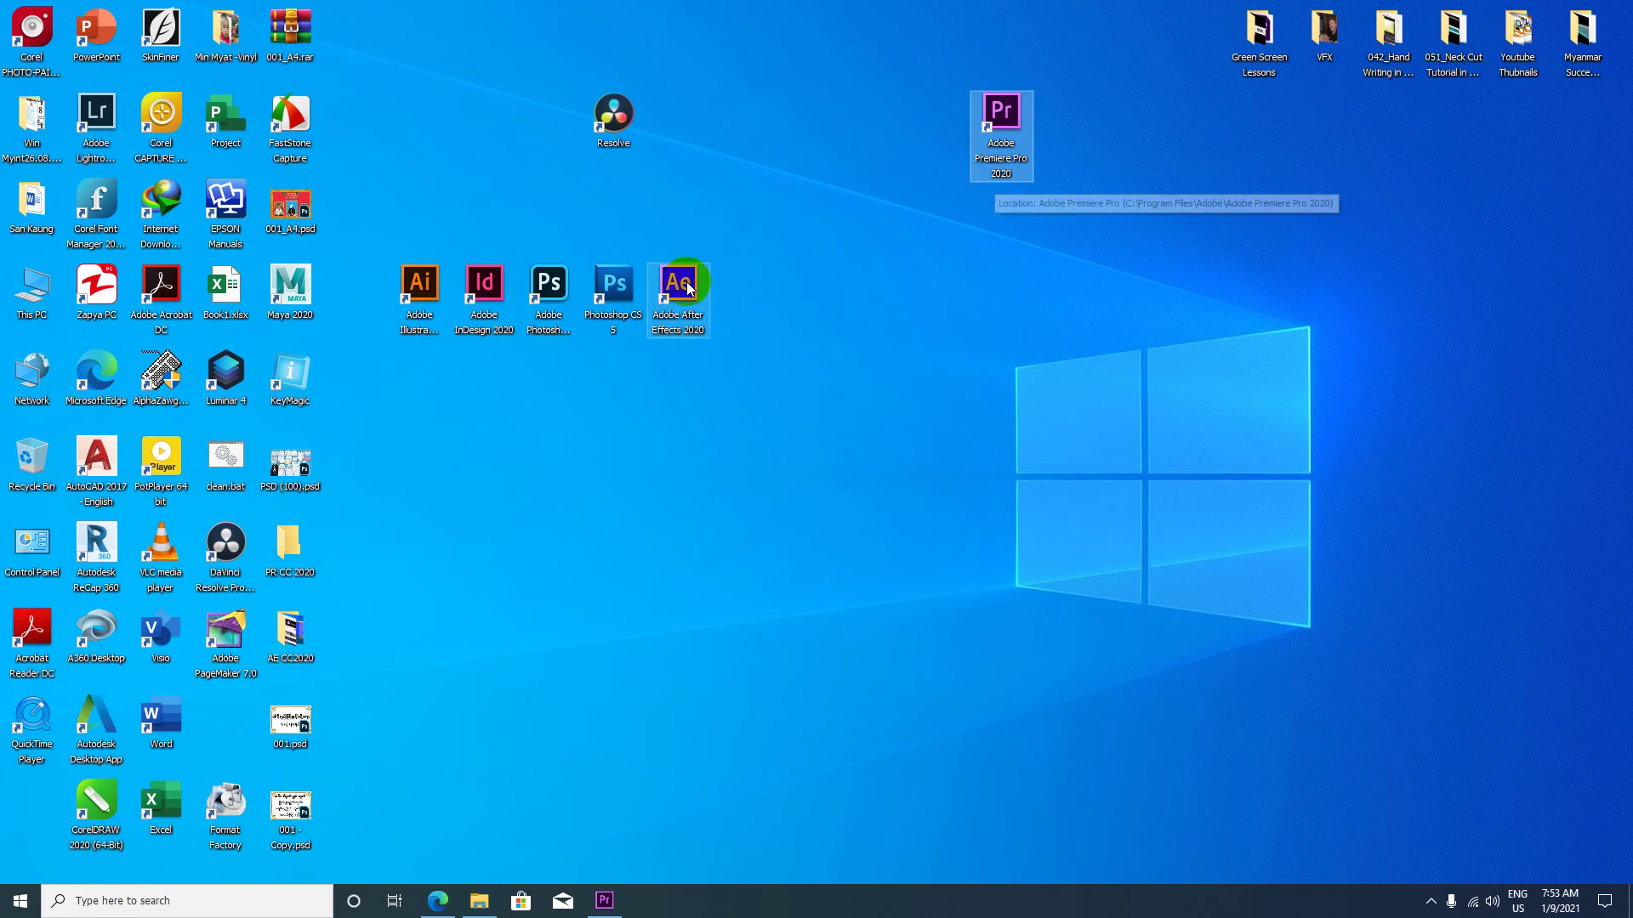
left_click_drag(689, 290, 939, 117)
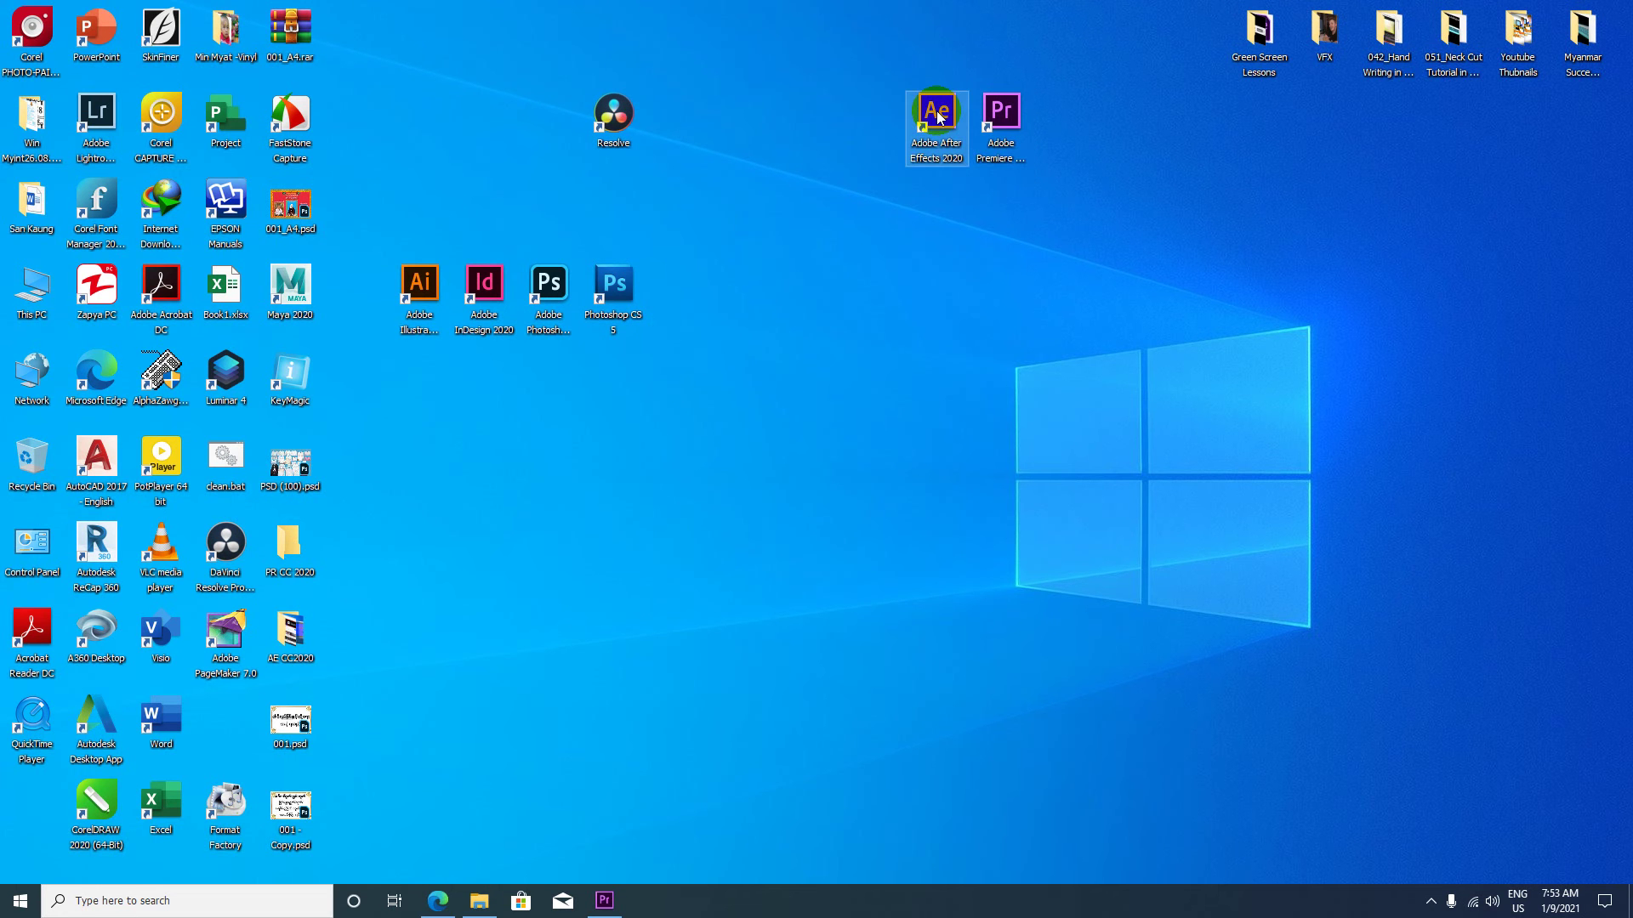
left_click_drag(676, 158, 604, 167)
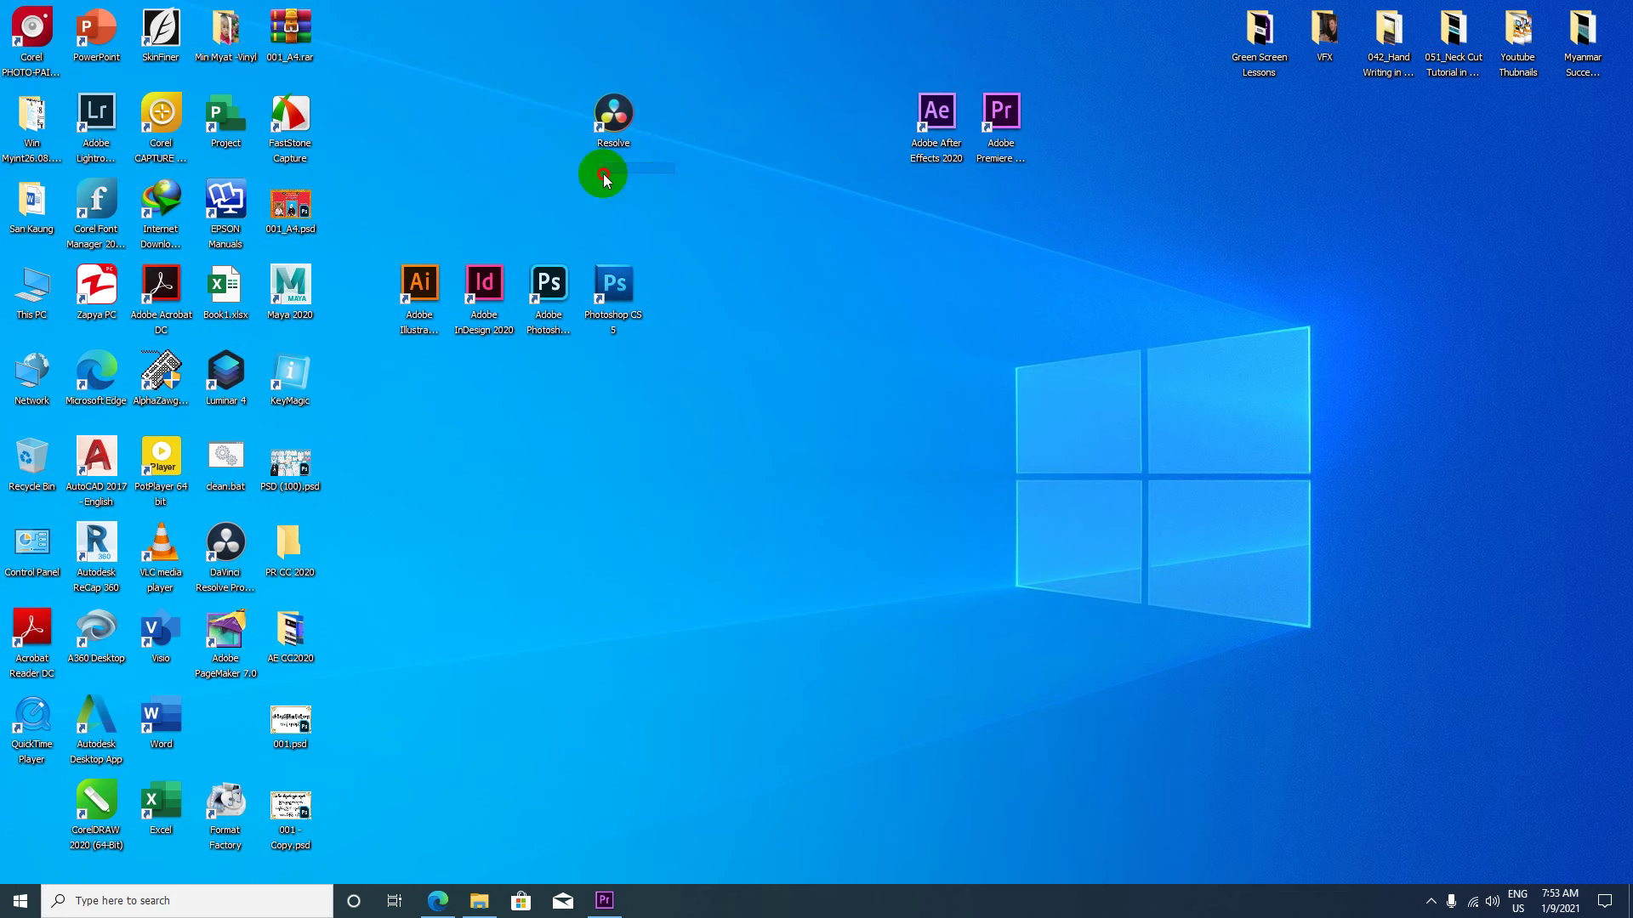
Set Resolve above Illustrator and return After Effects and Premiere Pro beside Photoshop CS5.
left_click_drag(616, 113, 528, 93)
left_click(932, 167)
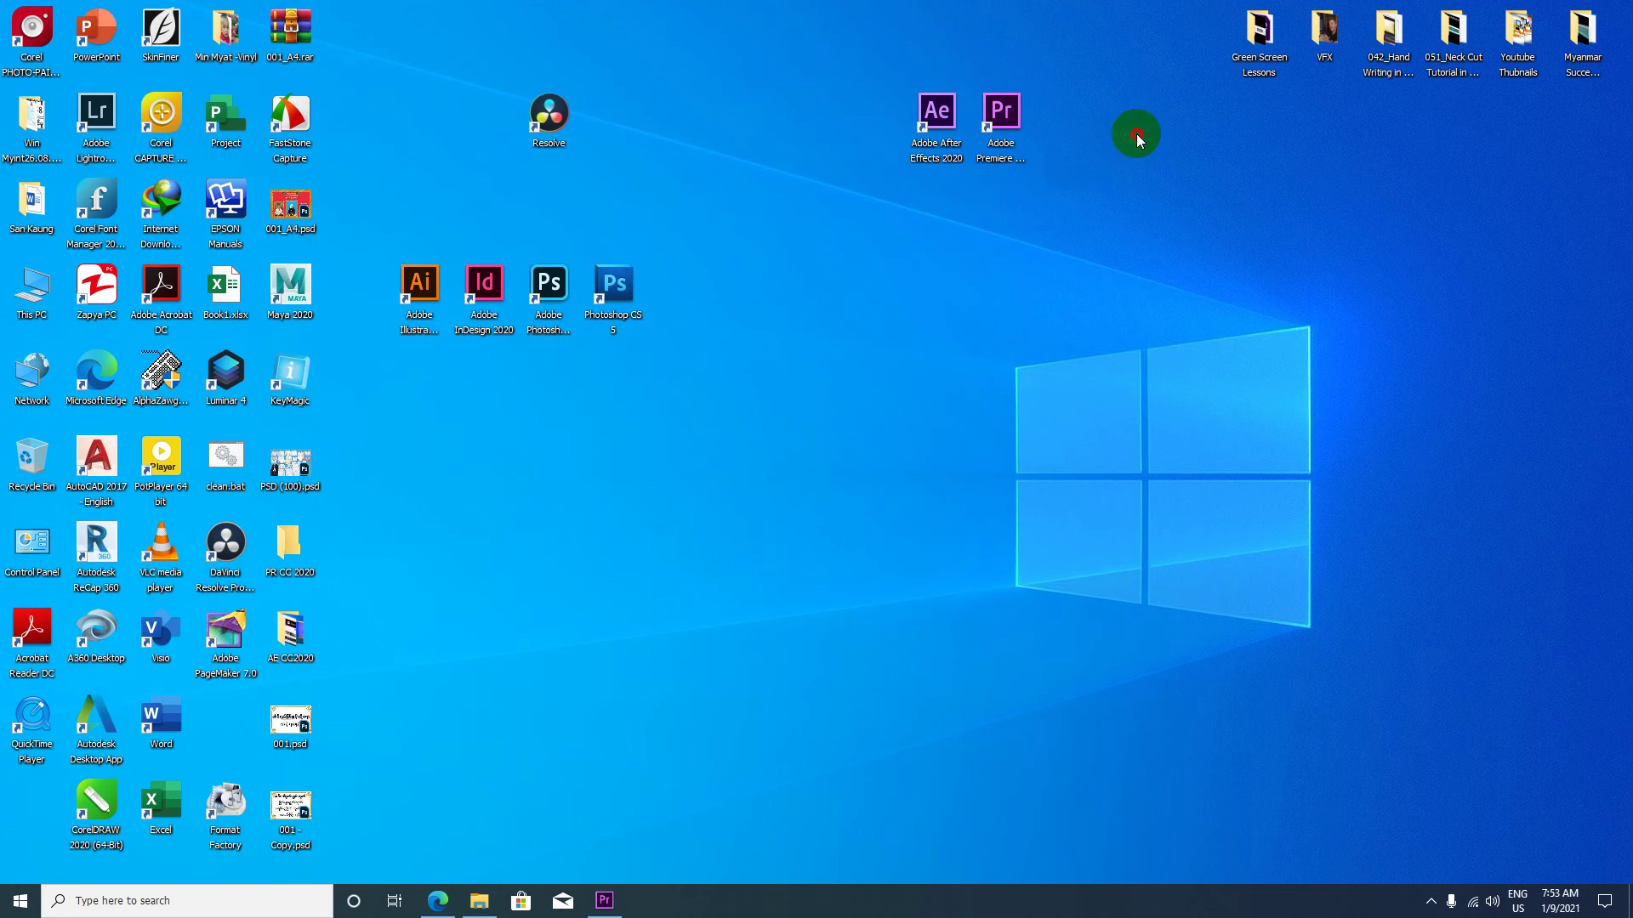
left_click_drag(586, 182, 492, 100)
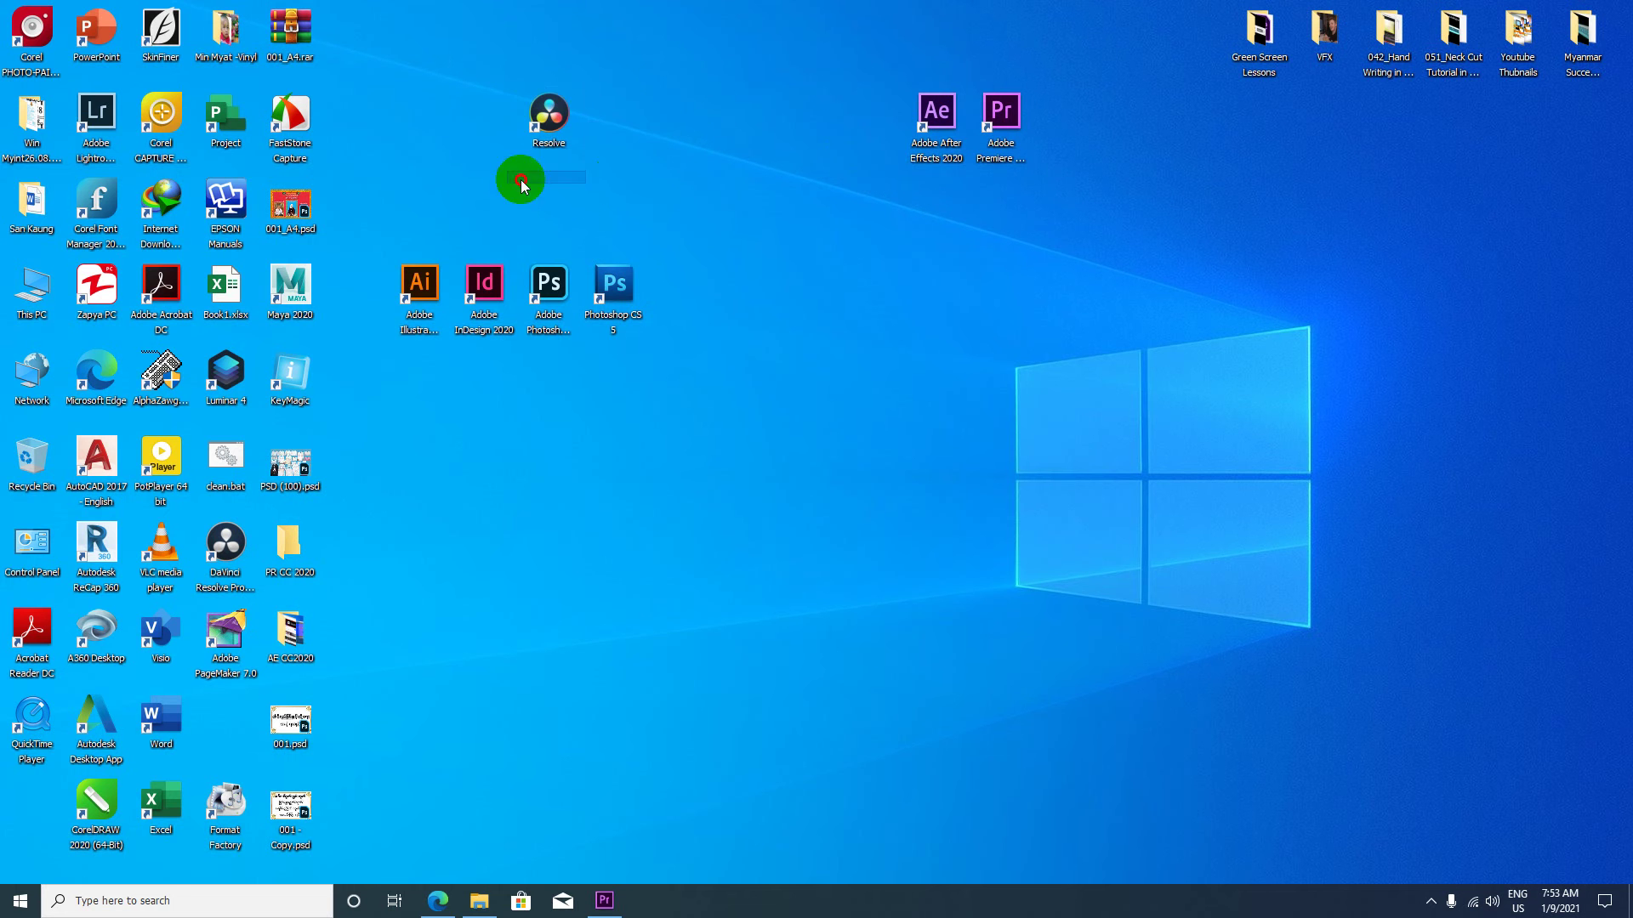
left_click(567, 197)
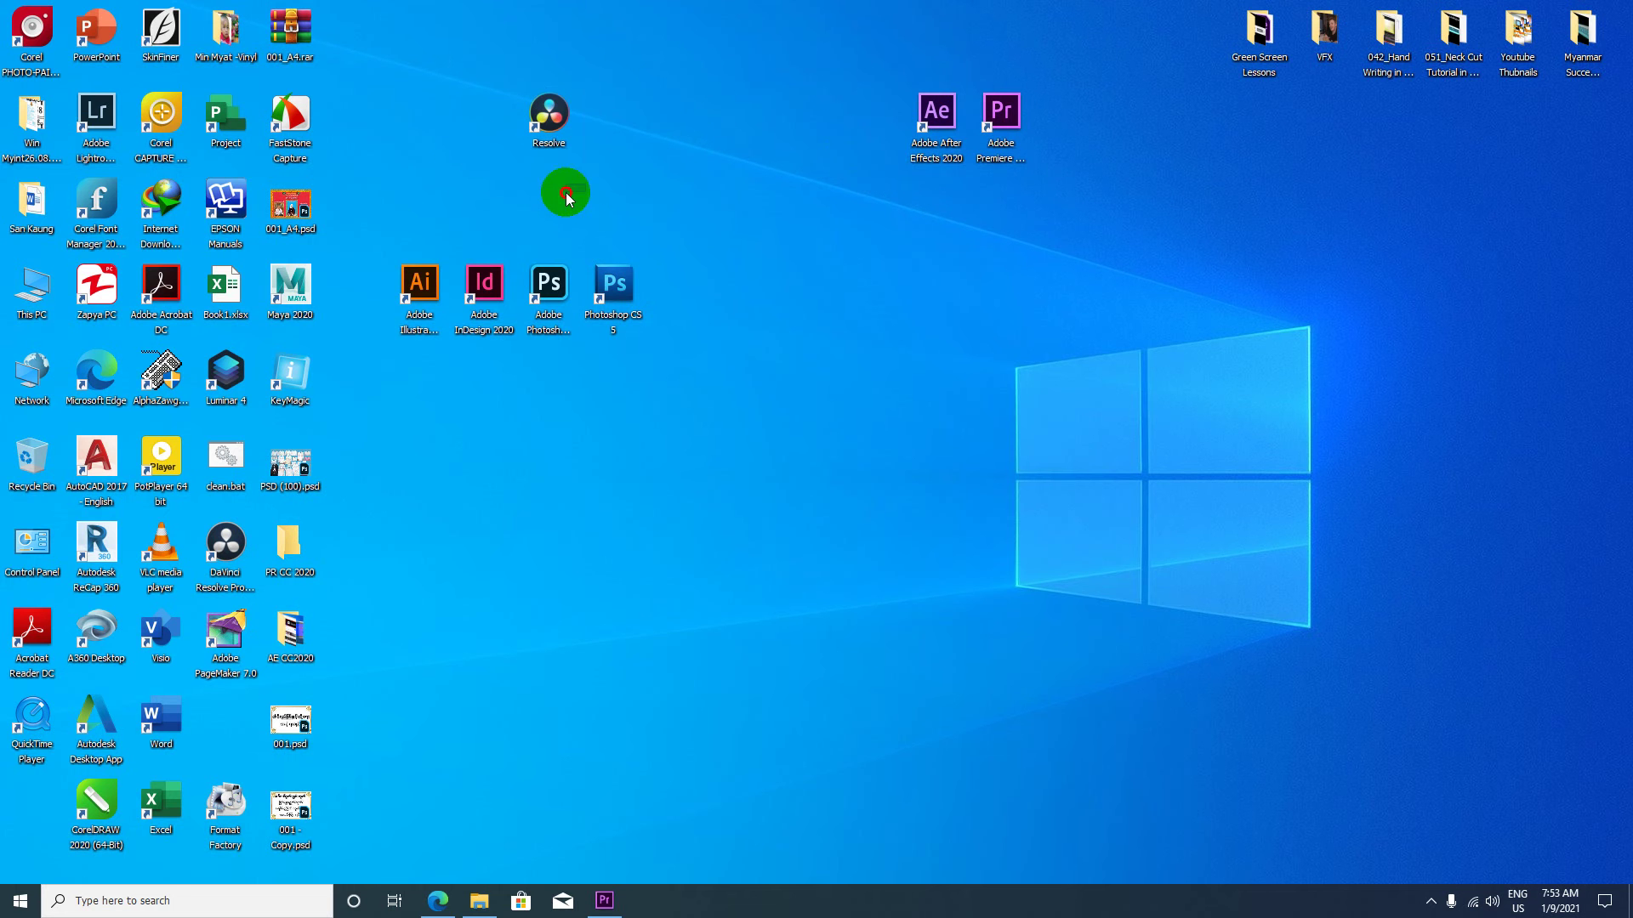
double_click(545, 142)
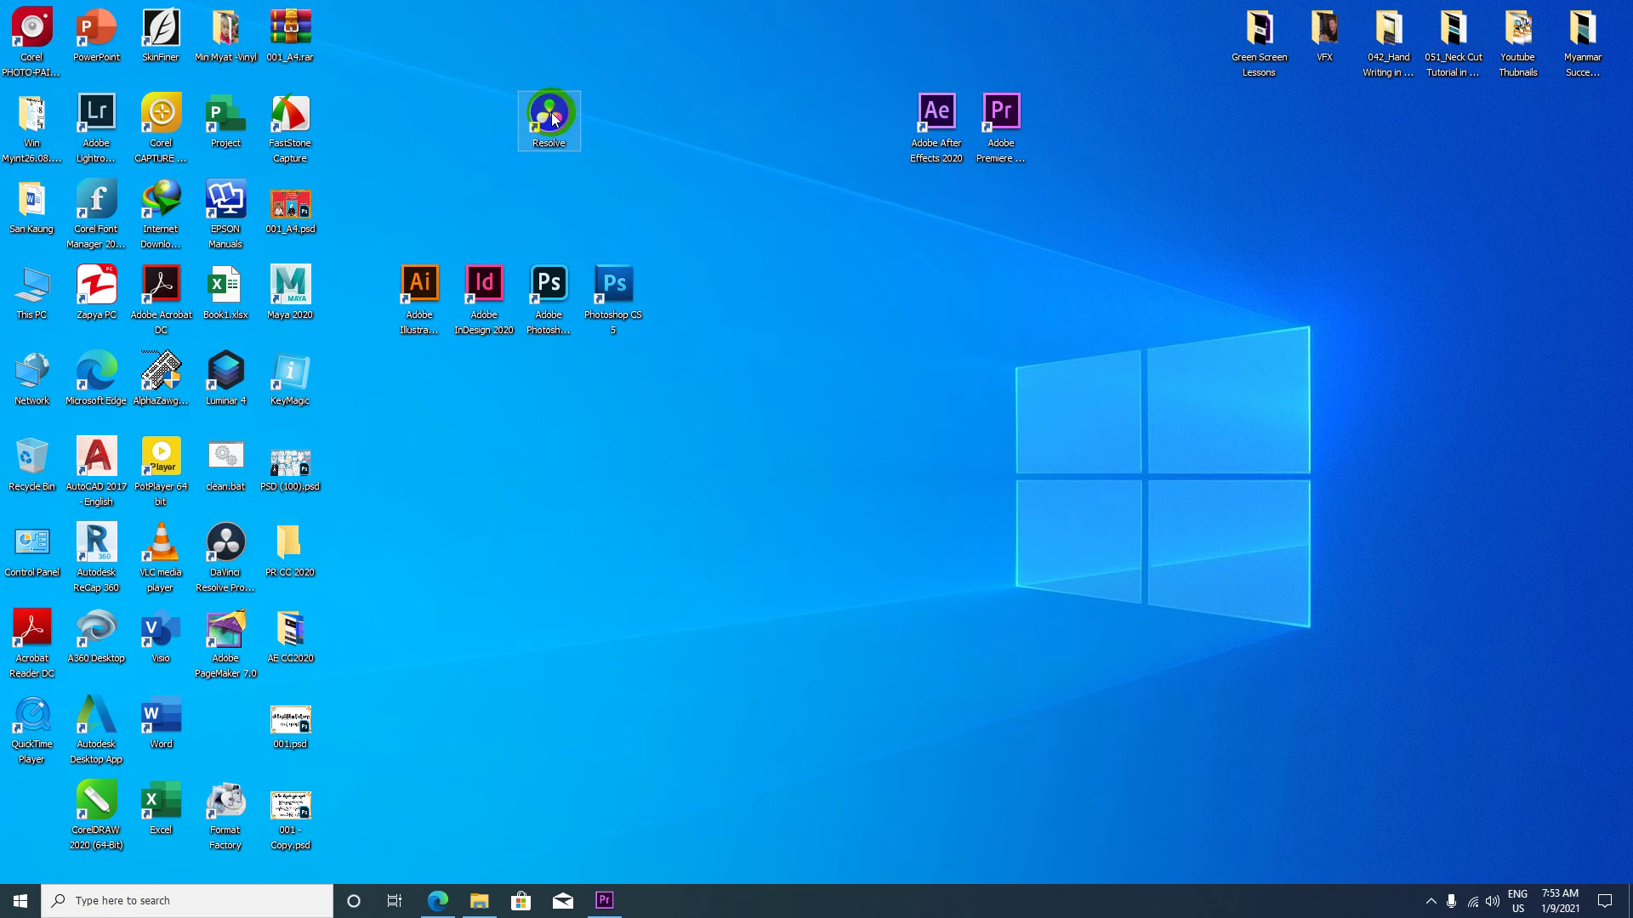
mouse_move(549, 118)
left_mouse_down()
mouse_move(421, 201)
mouse_move(421, 128)
left_mouse_up()
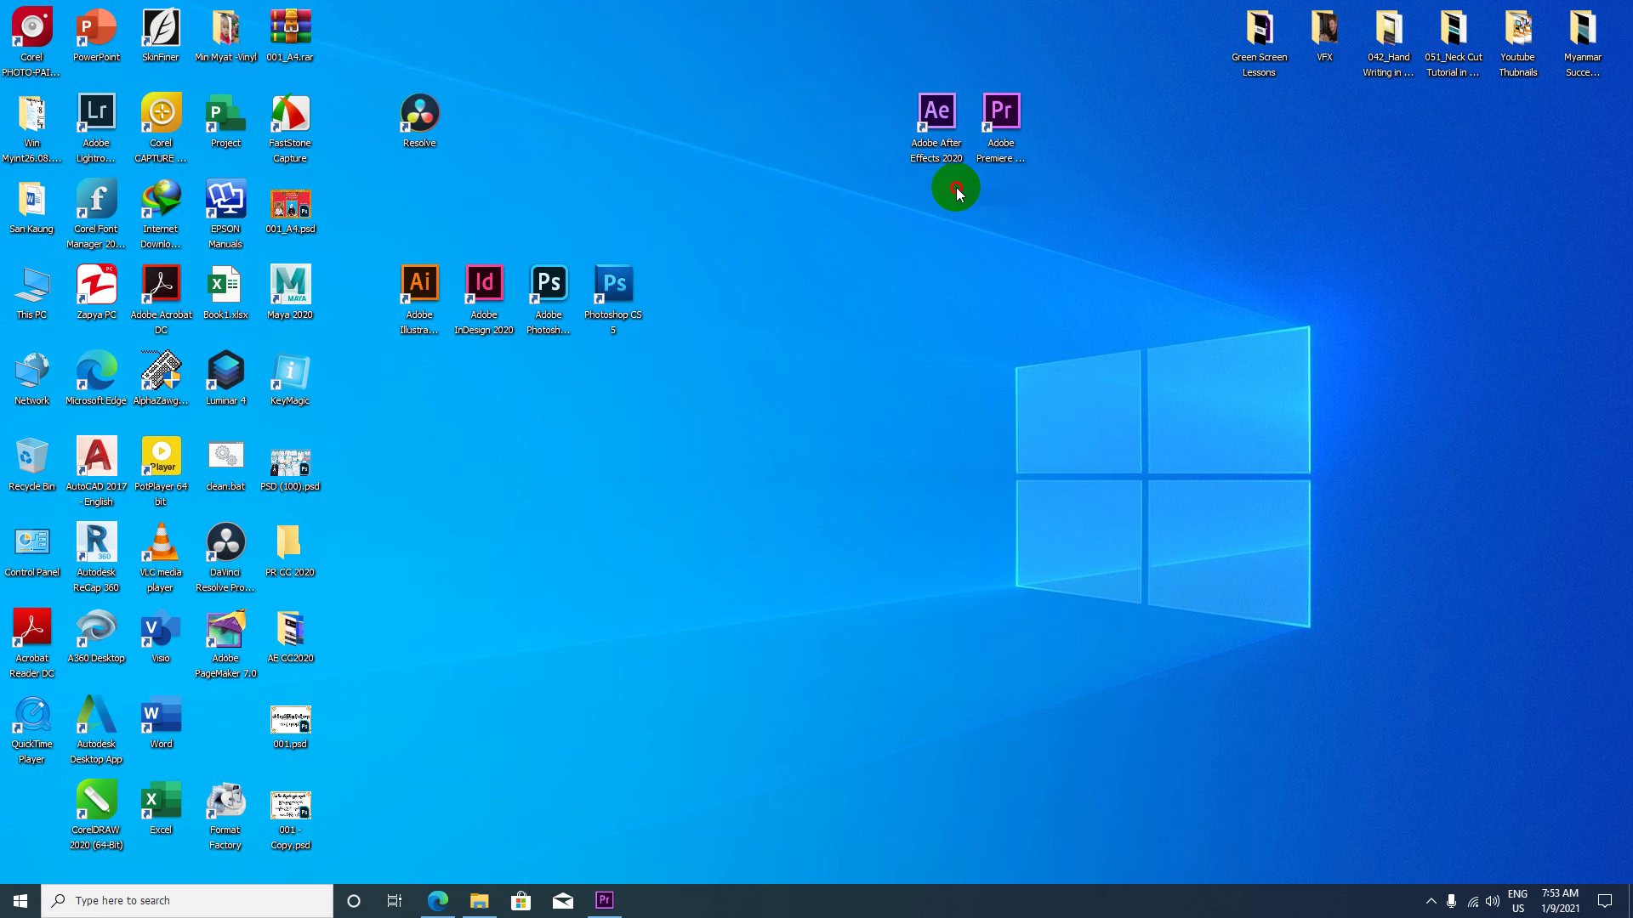
mouse_move(957, 192)
left_mouse_down()
mouse_move(1020, 94)
mouse_move(754, 300)
left_mouse_up()
left_click(810, 304)
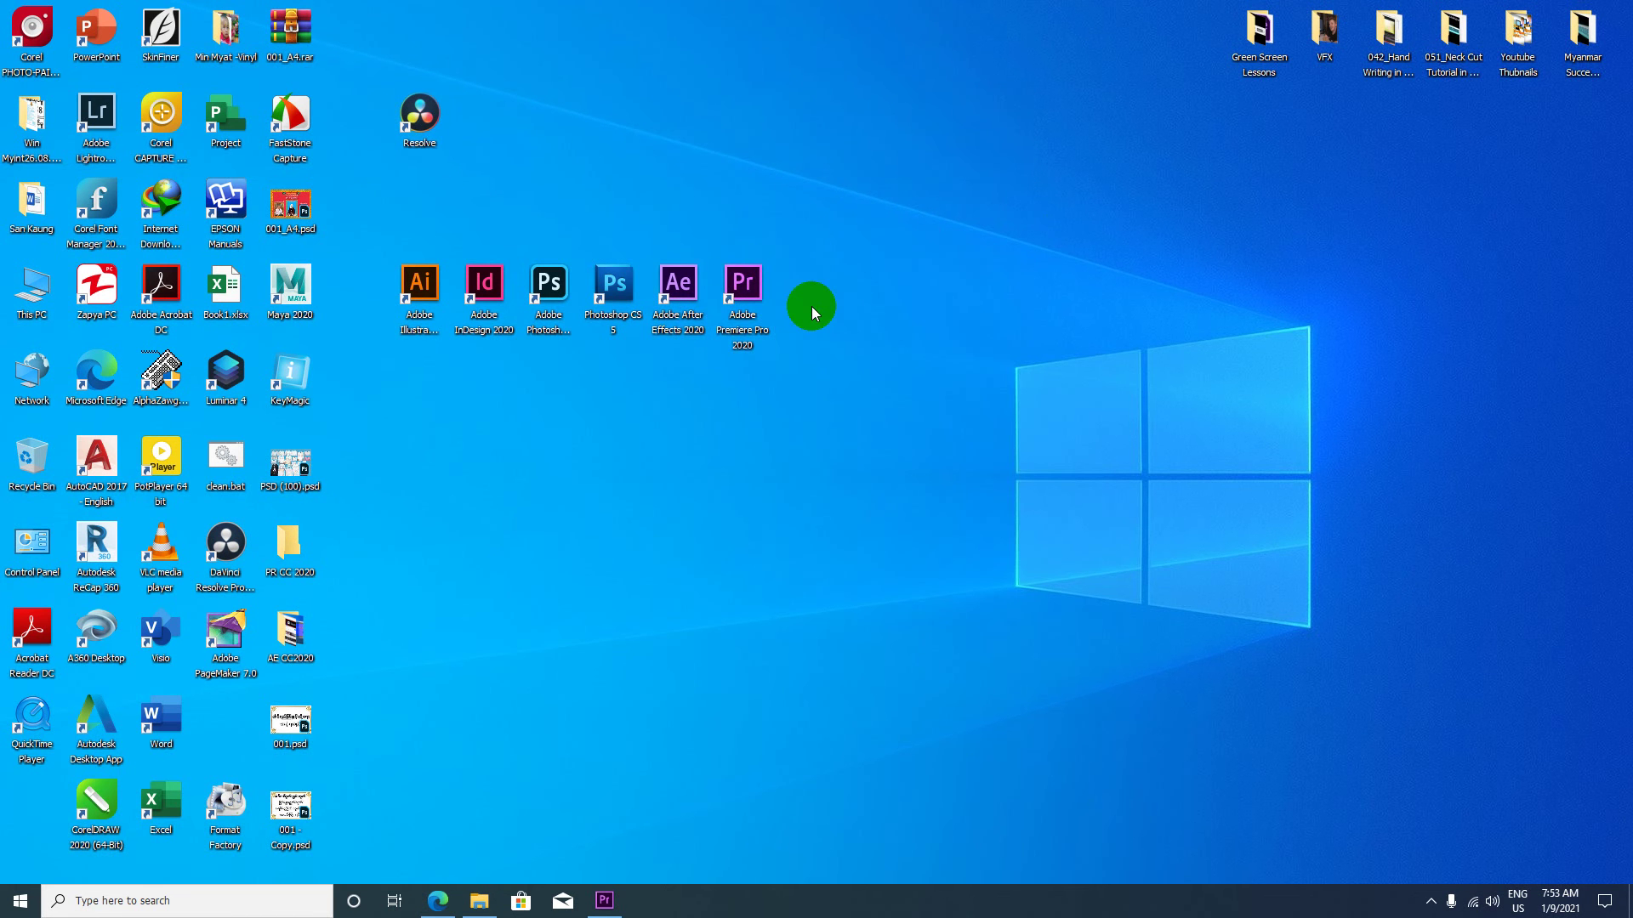
Restore the Premiere Pro MITDC_Project window from the taskbar, then switch to the web browser.
left_click(608, 906)
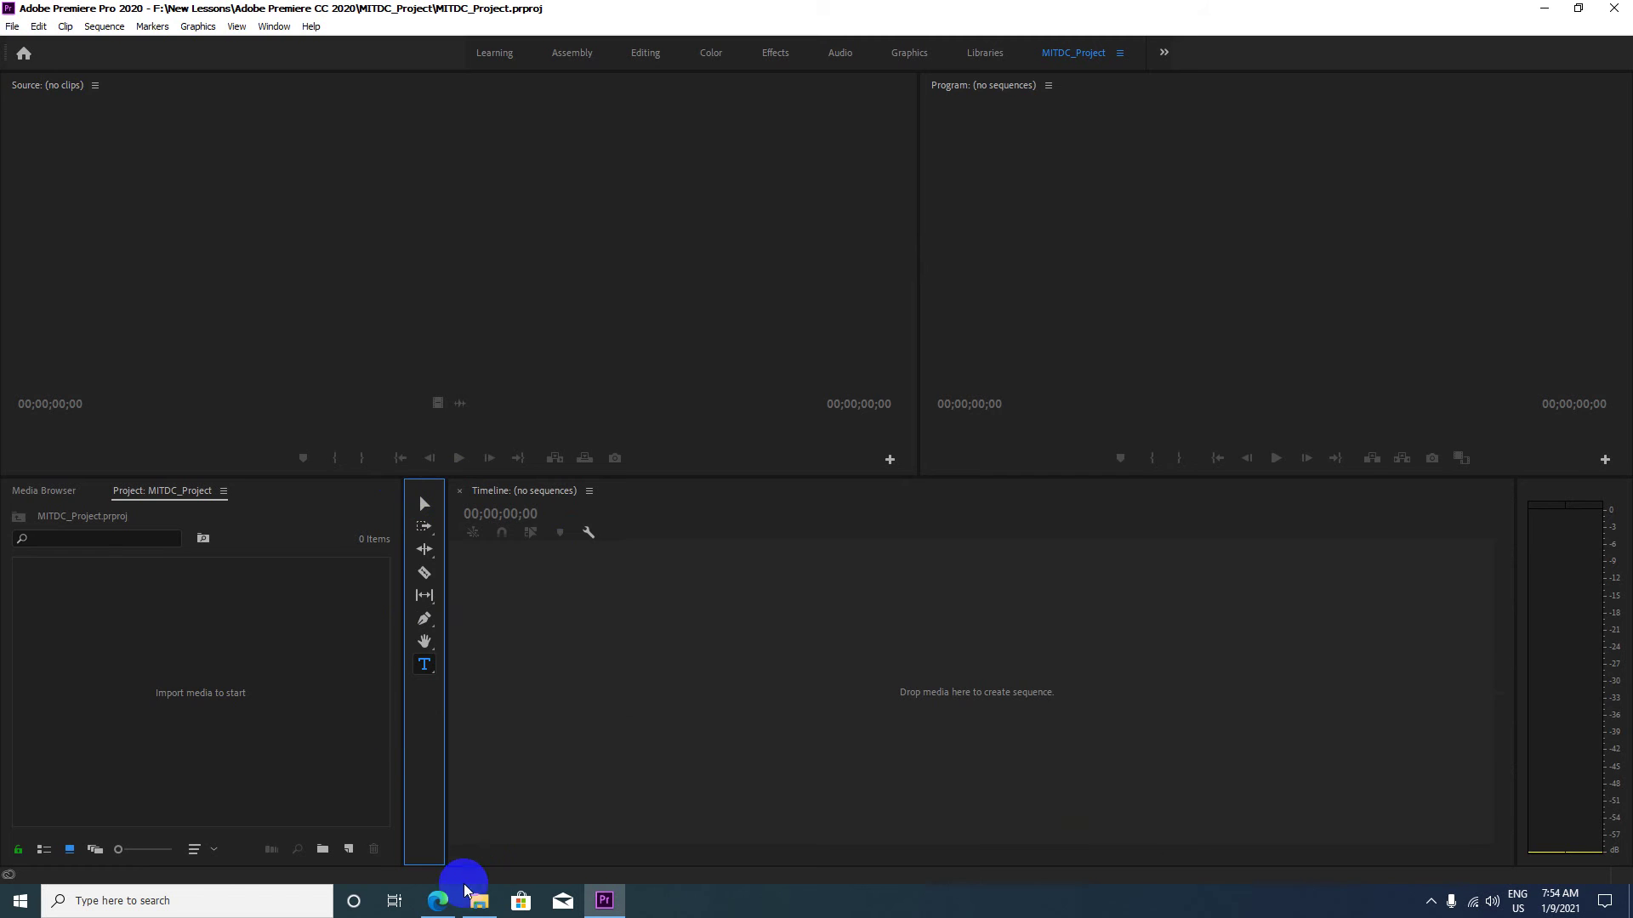
left_click(438, 900)
Look over the 'adobe premiere pro tutorial' YouTube search results tab.
left_click(510, 13)
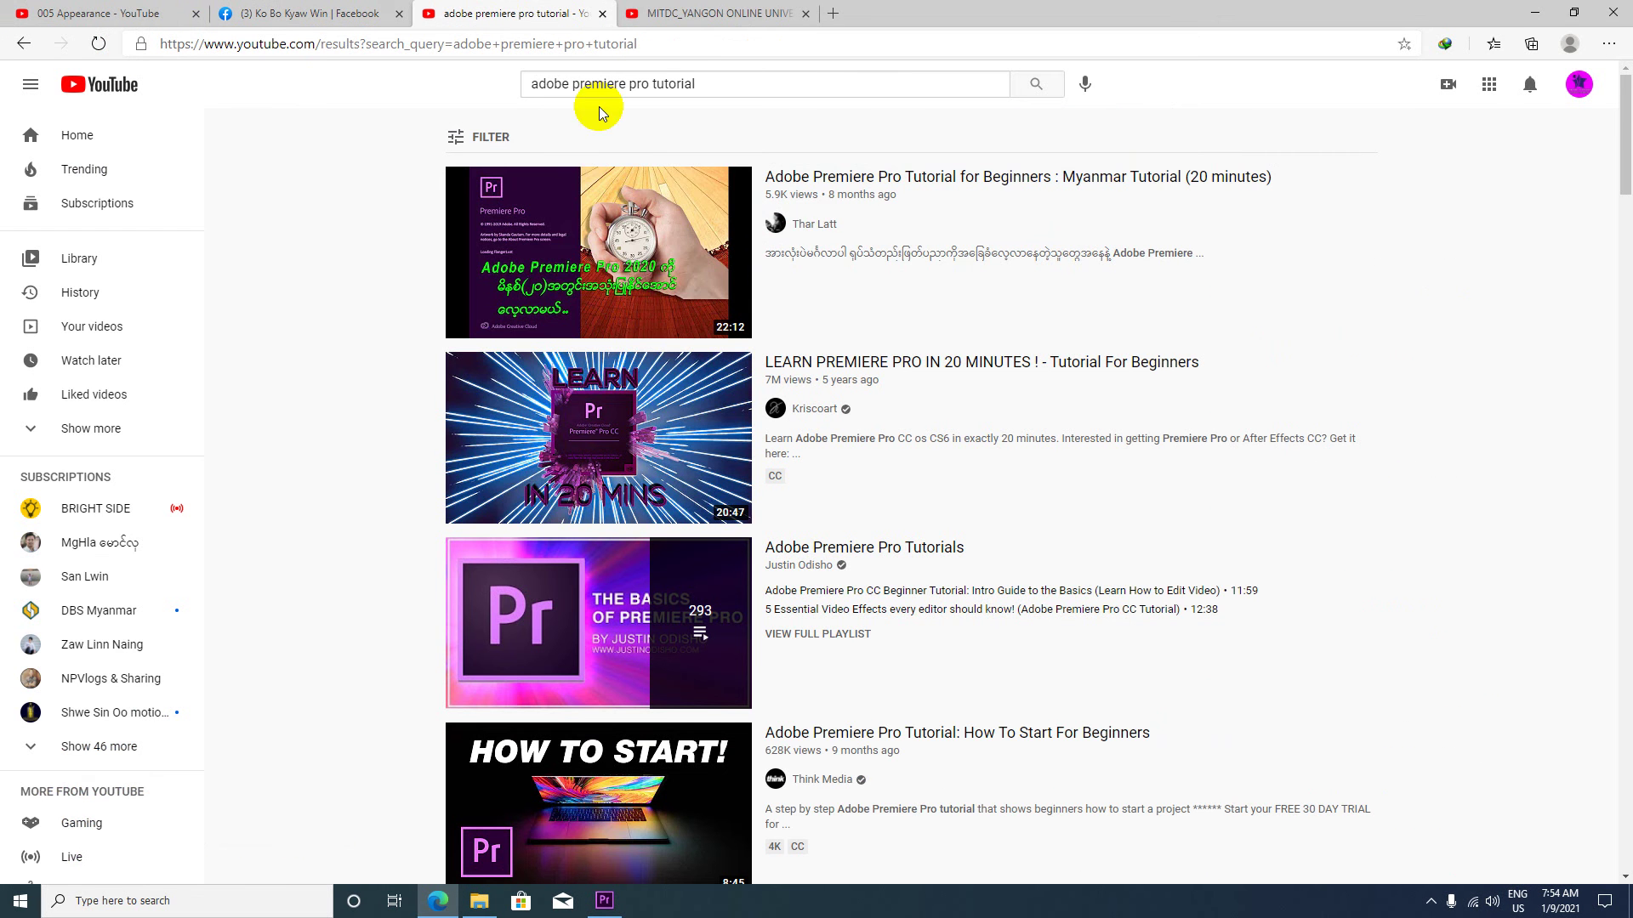
scroll(778, 371, "down", 3)
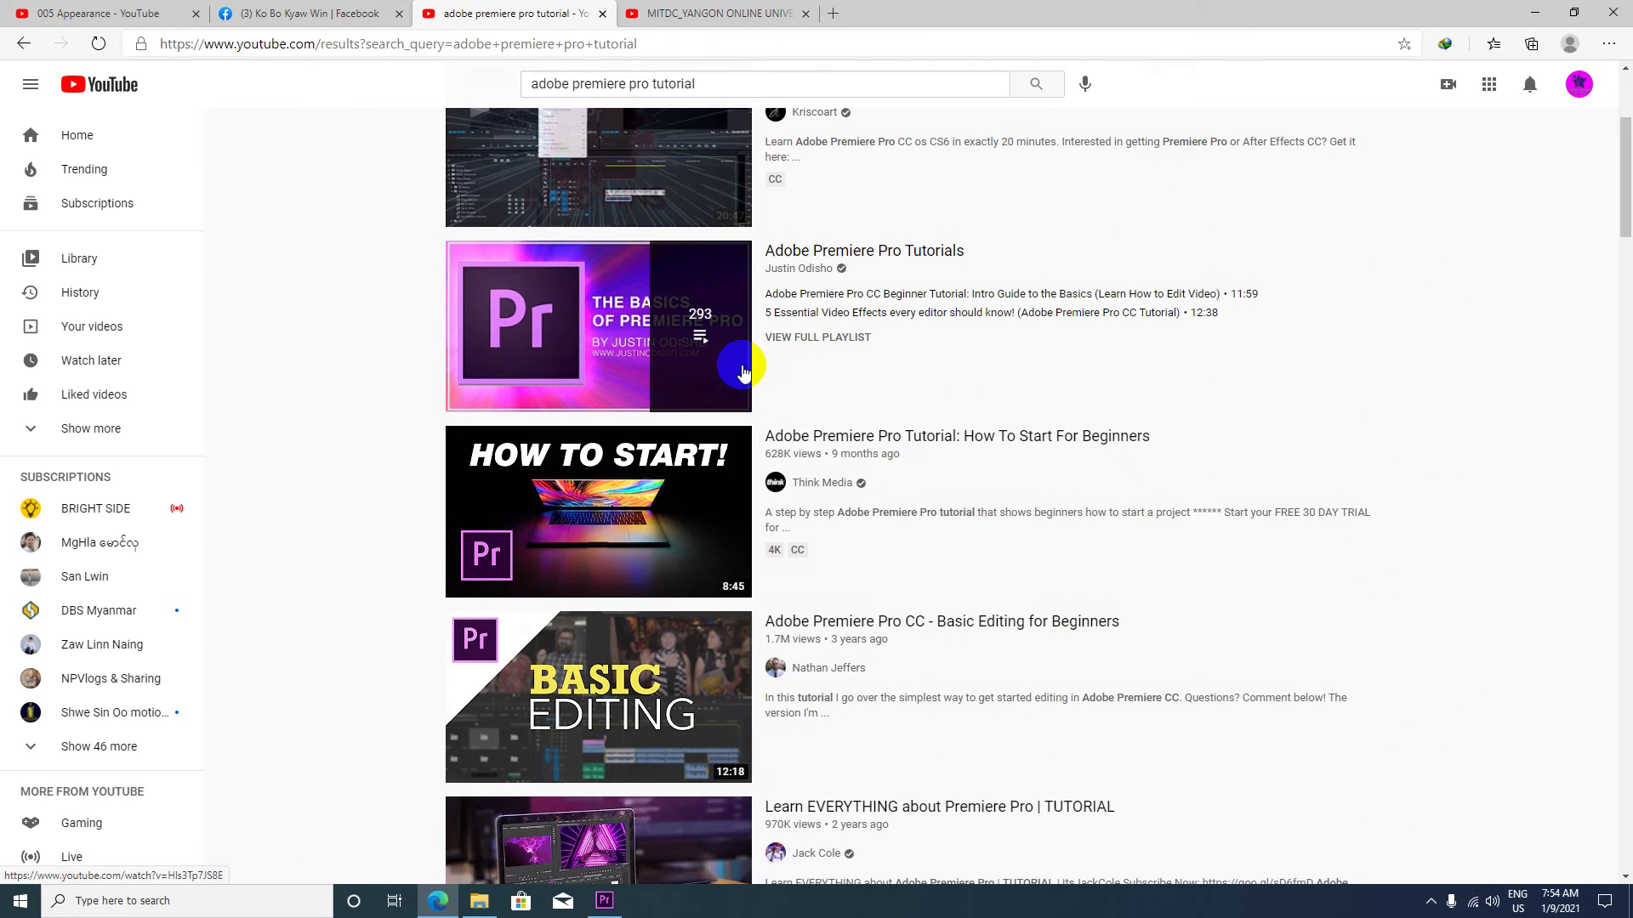
scroll(778, 371, "up", 3)
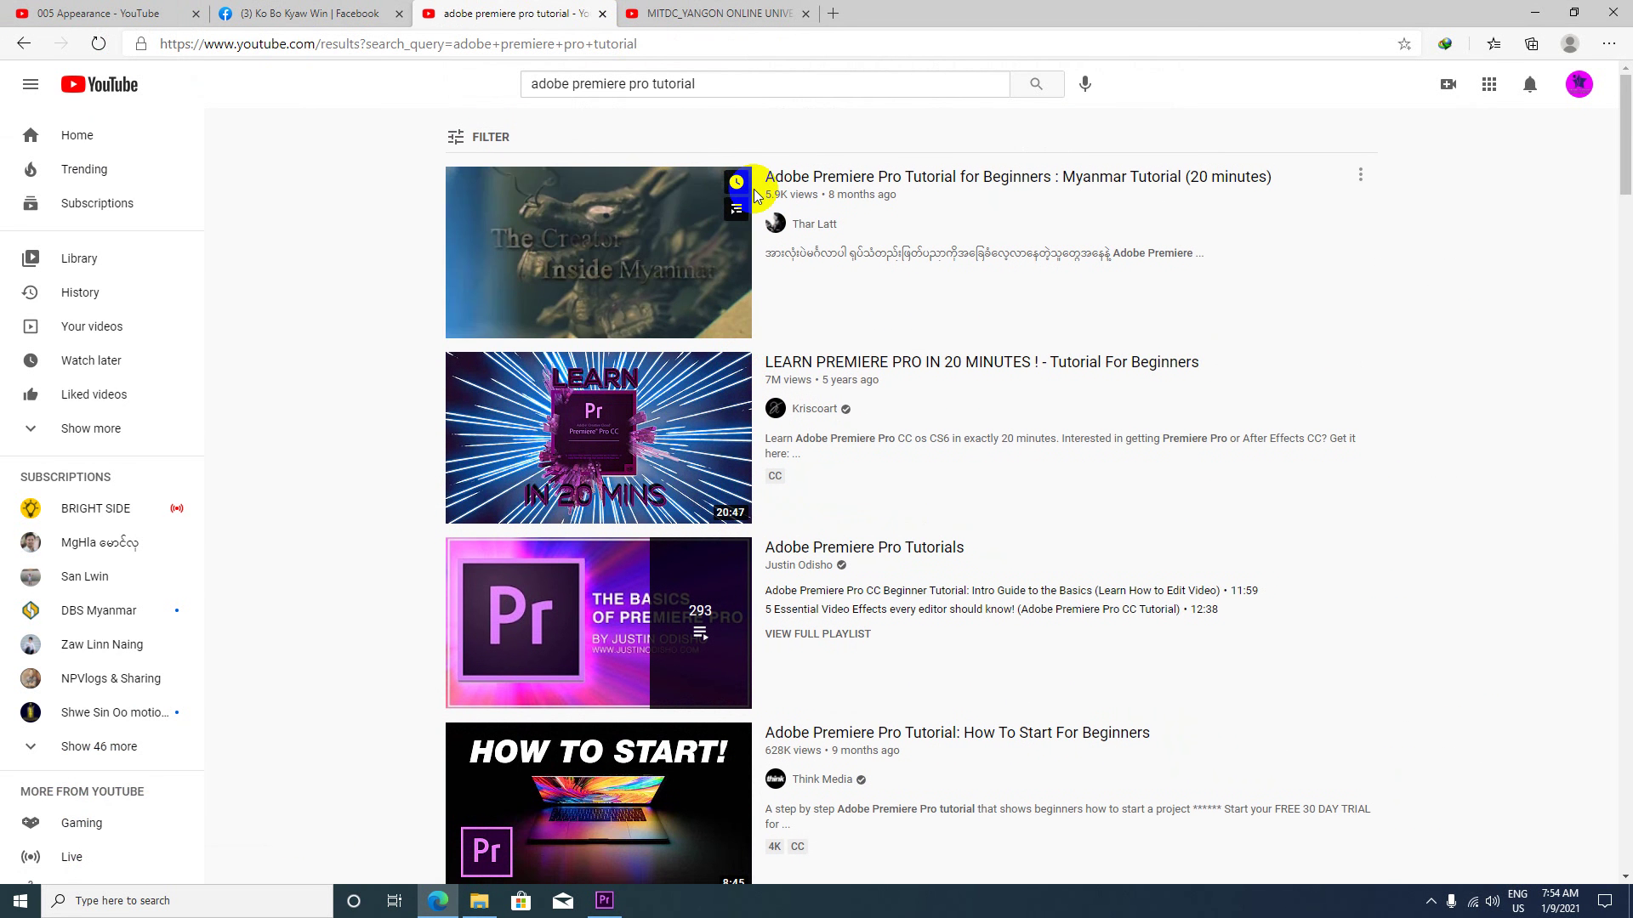
Scroll through the MITDC_YANGON ONLINE UNIVERSITY channel's Playlists page of created tutorial playlists.
left_click(723, 13)
scroll(558, 454, "down", 2)
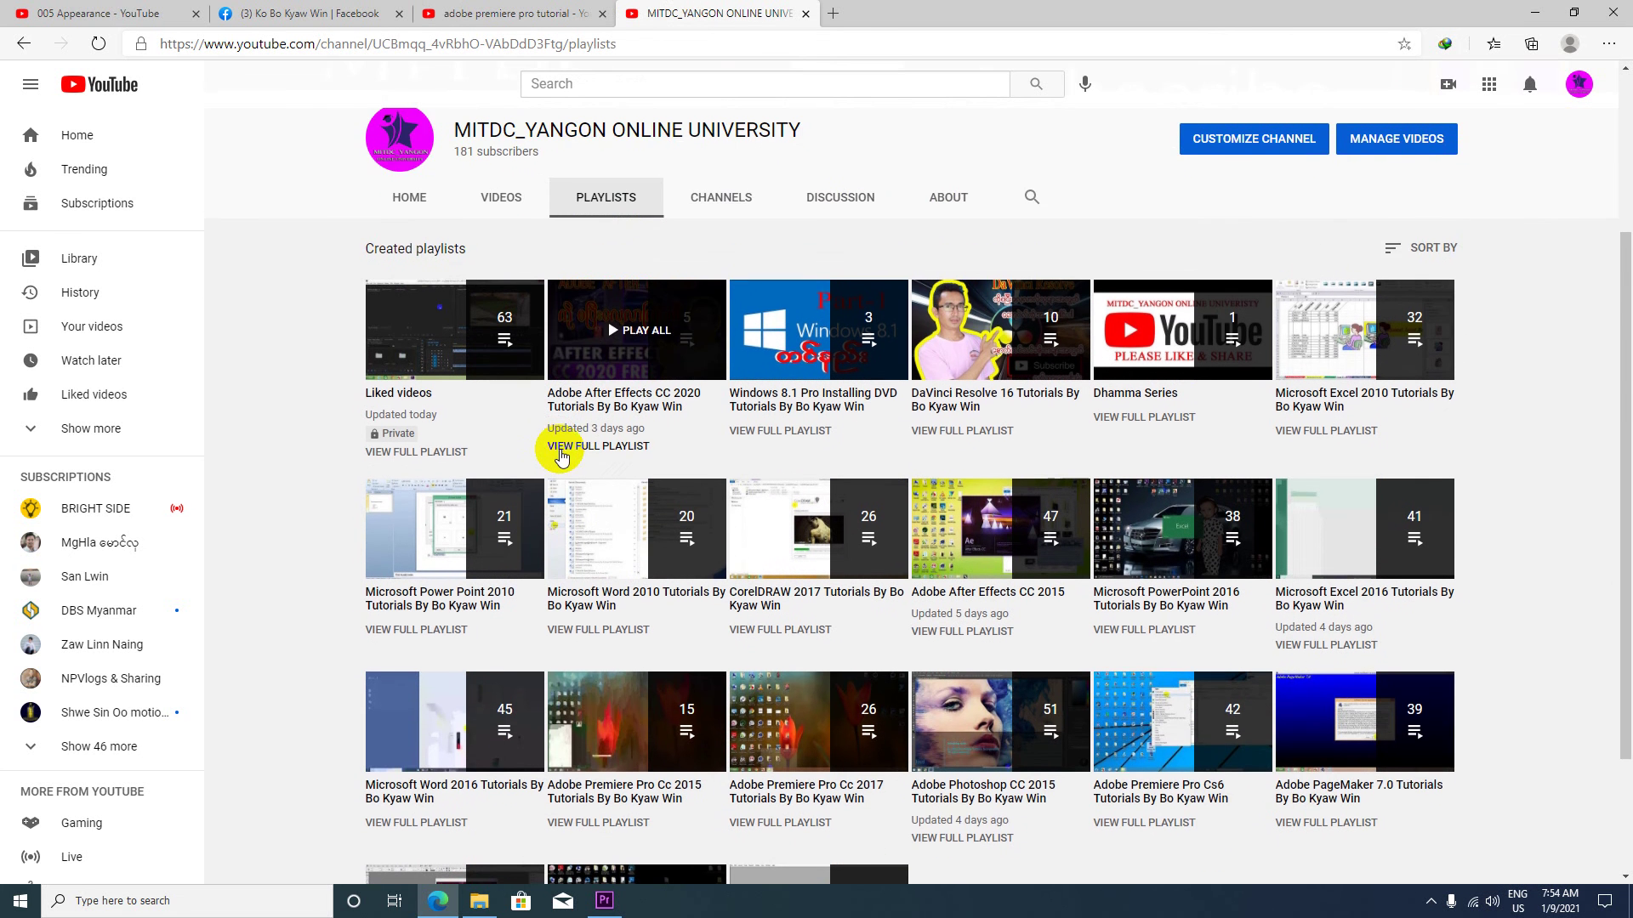
scroll(564, 458, "down", 2)
scroll(568, 541, "down", 1)
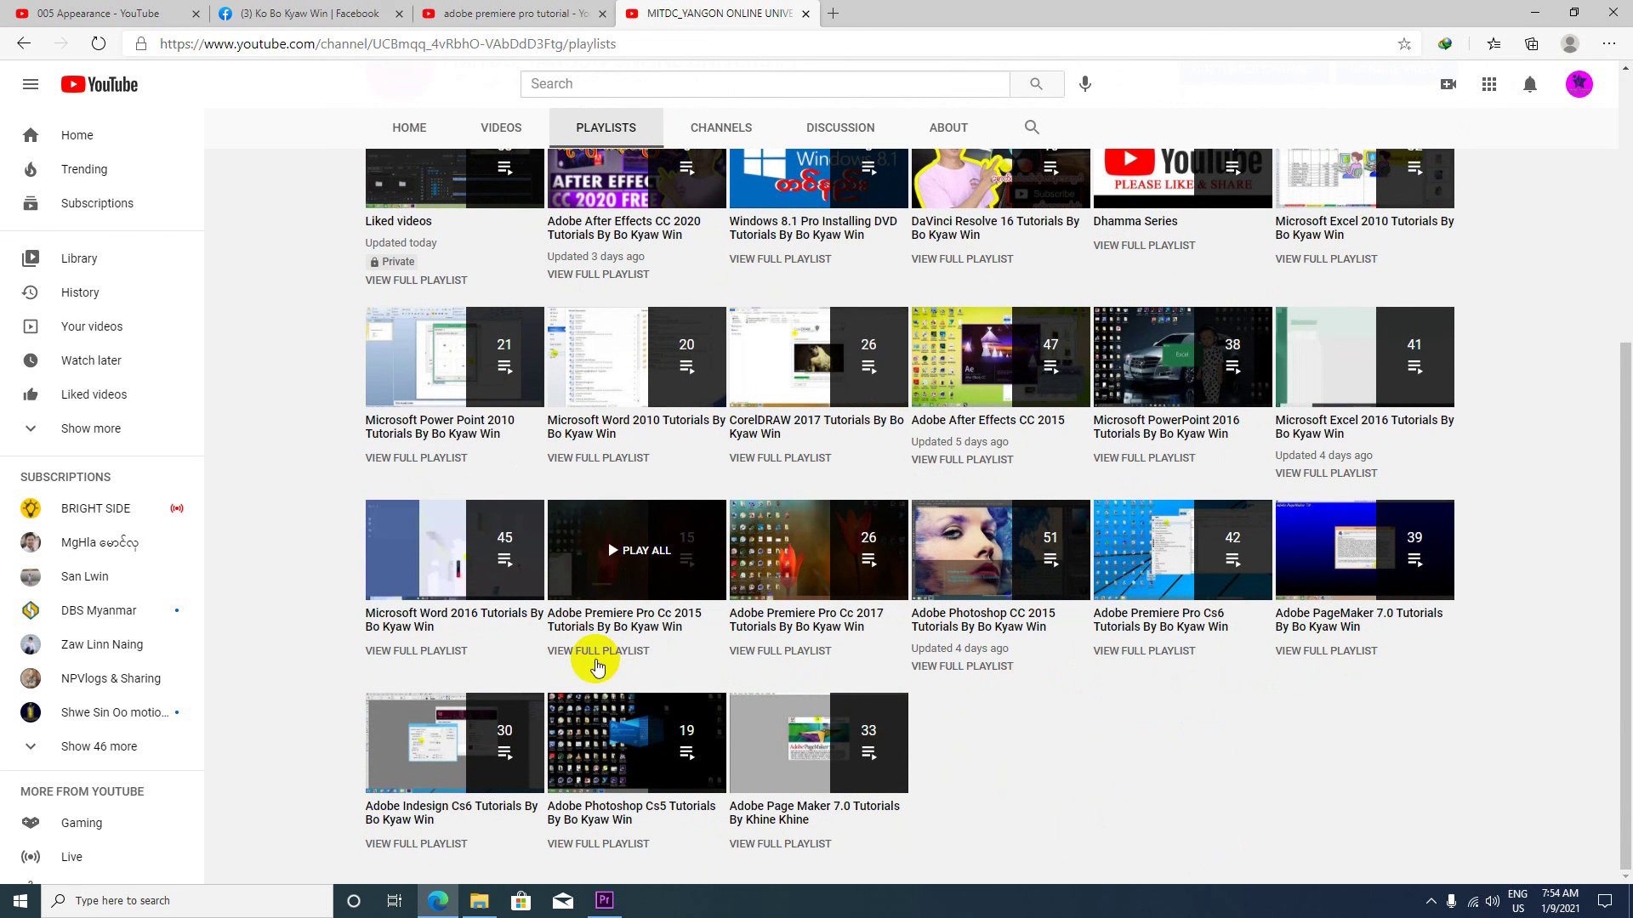
left_click(658, 576)
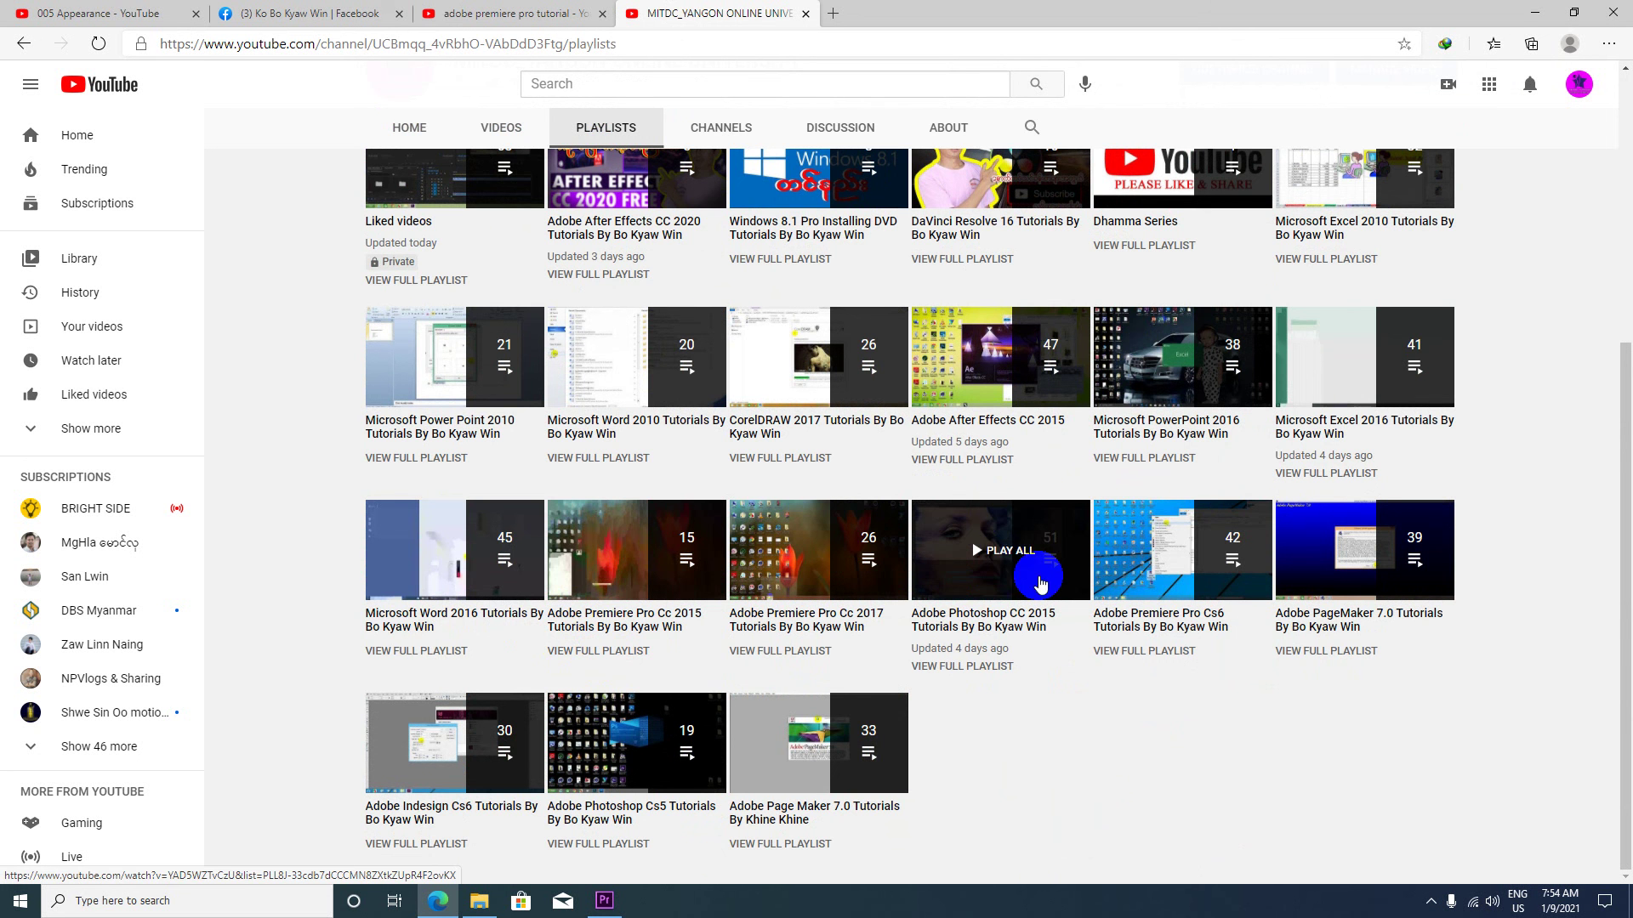
scroll(901, 536, "up", 5)
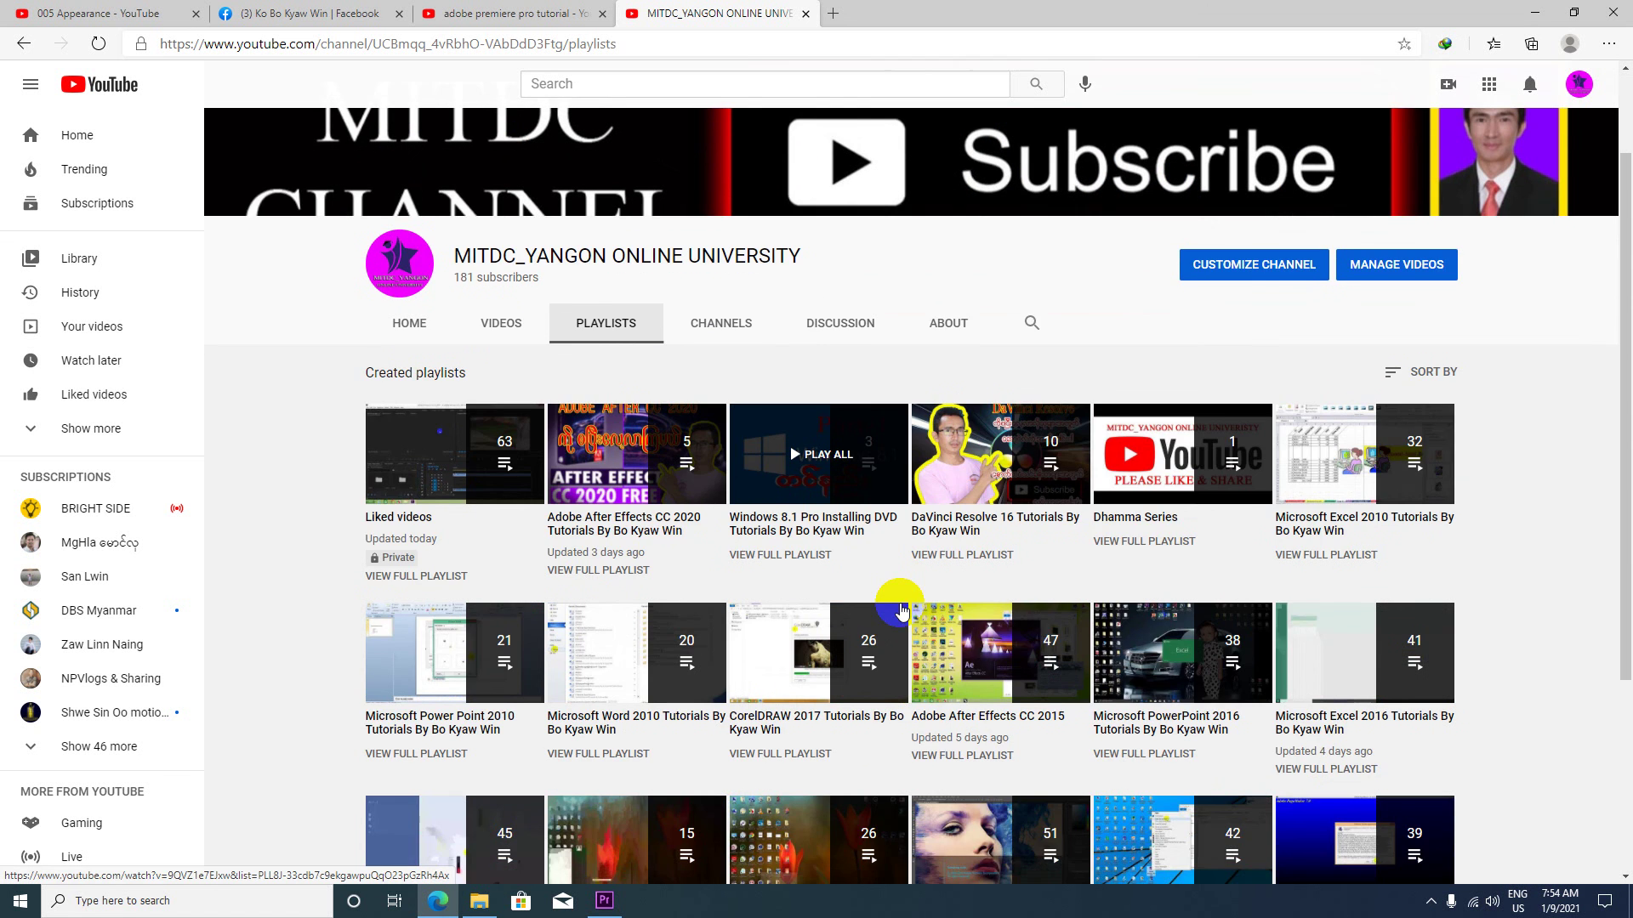
scroll(902, 613, "down", 3)
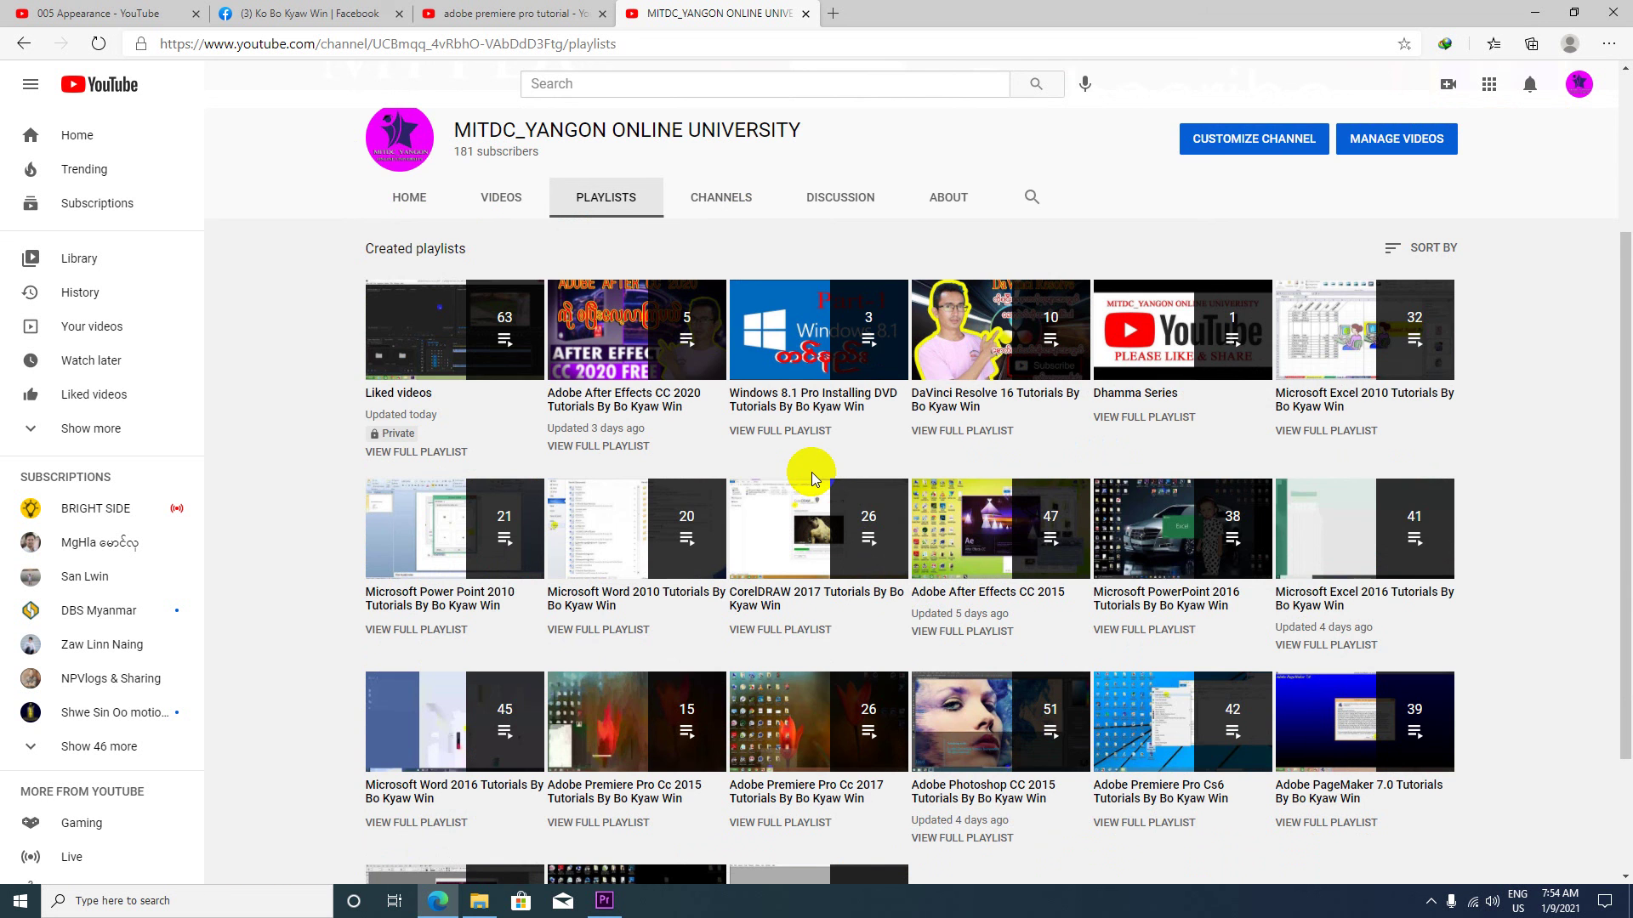
scroll(763, 467, "down", 2)
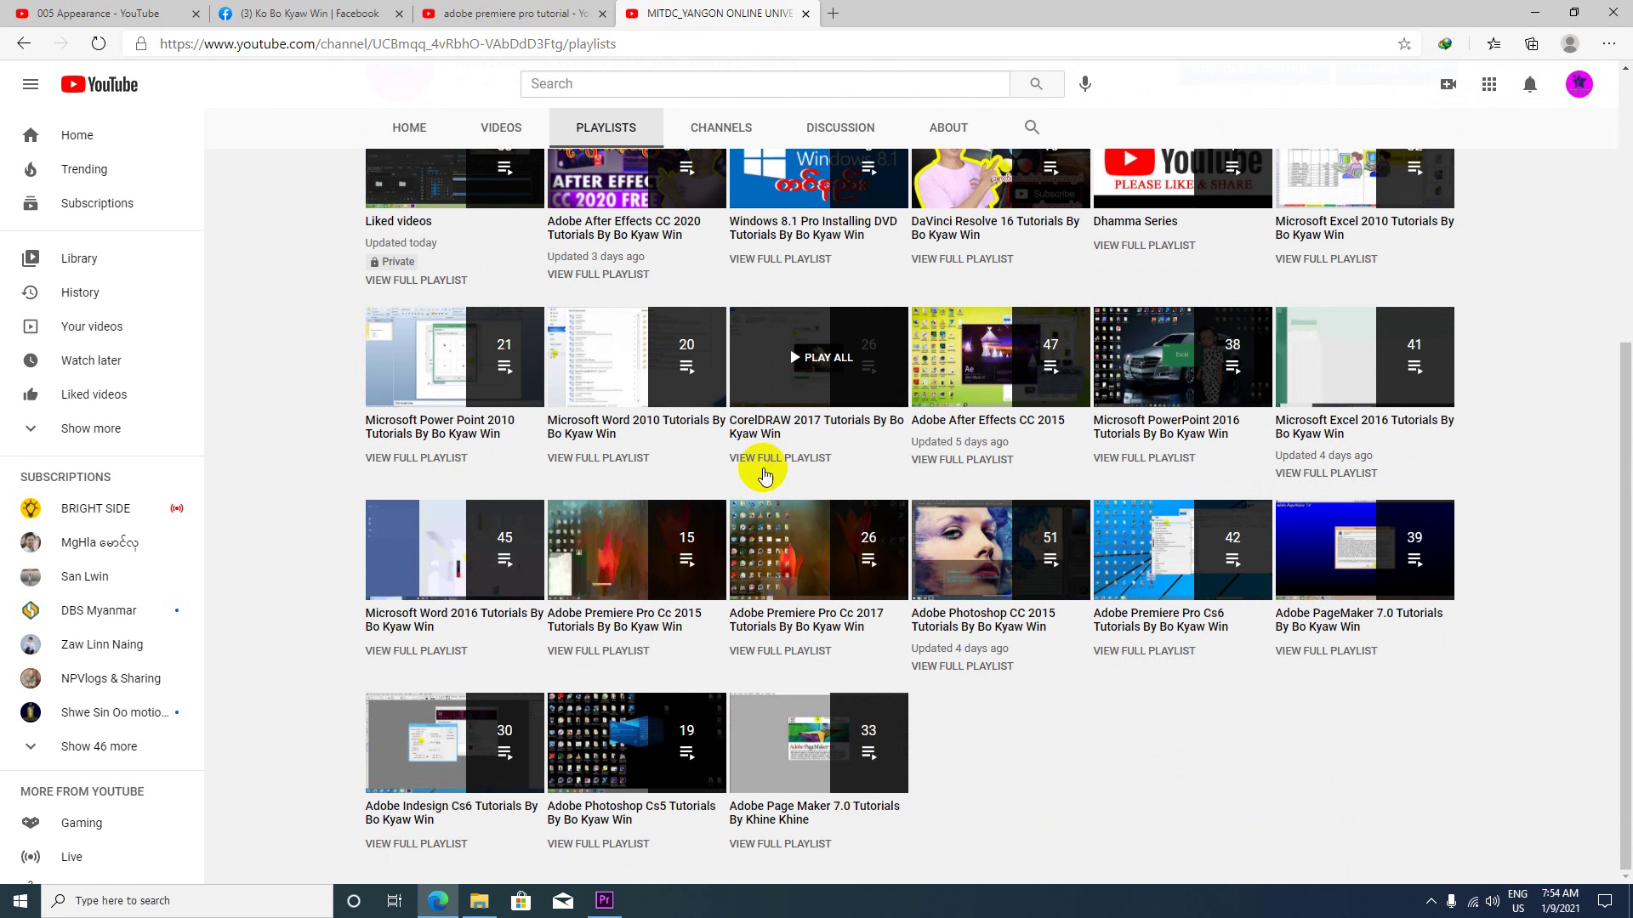
scroll(763, 474, "up", 5)
scroll(766, 448, "down", 5)
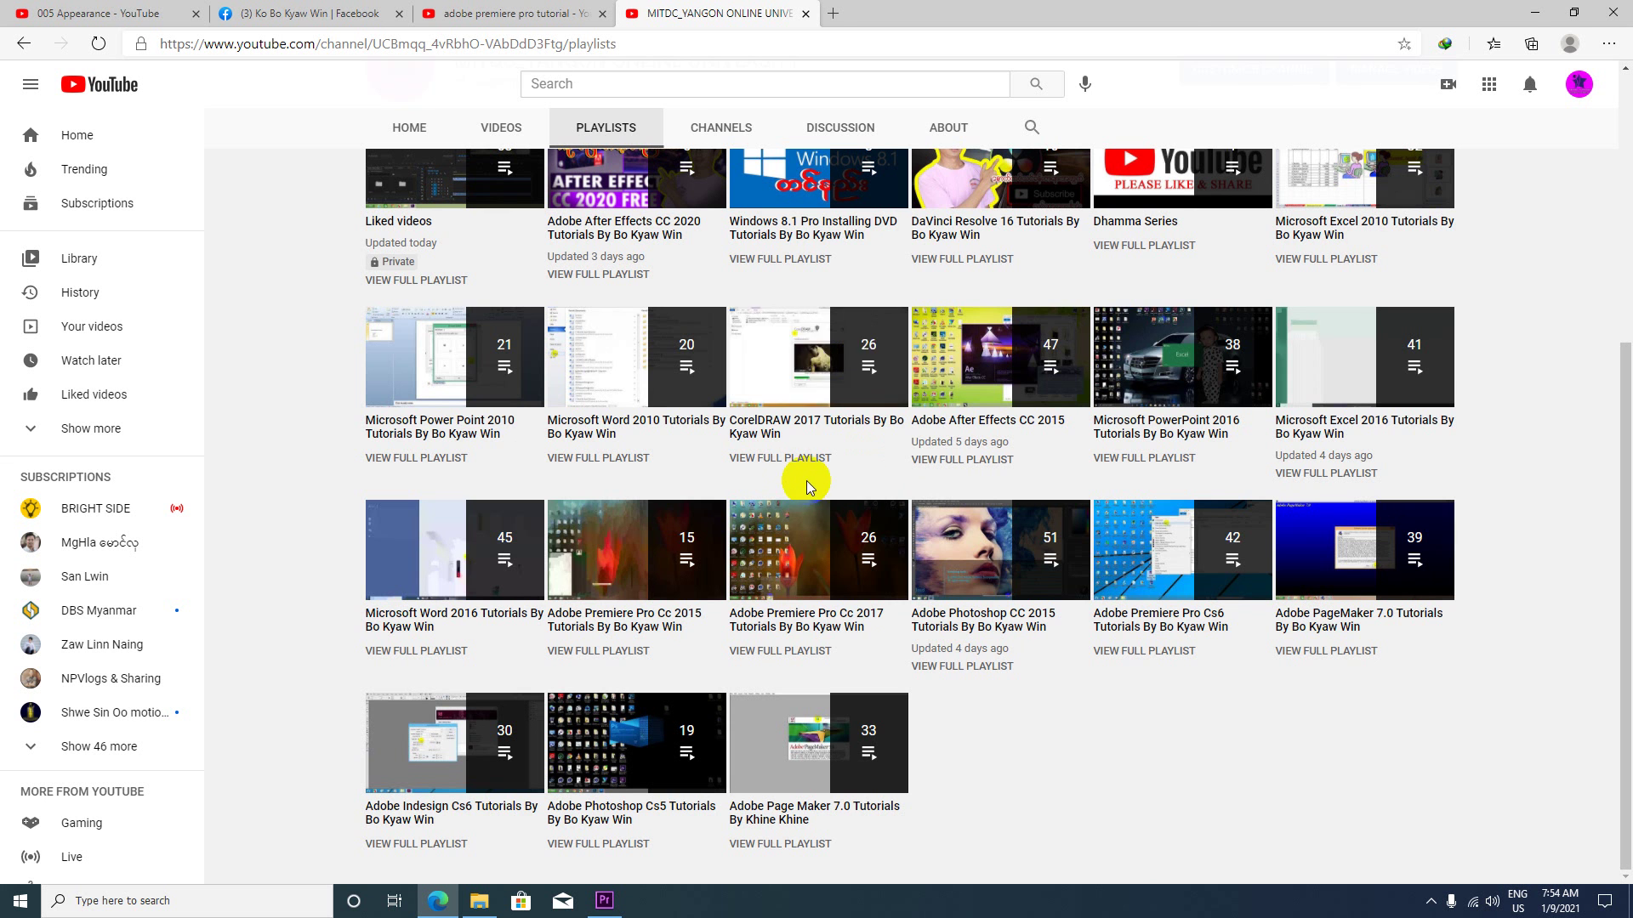
scroll(778, 432, "up", 5)
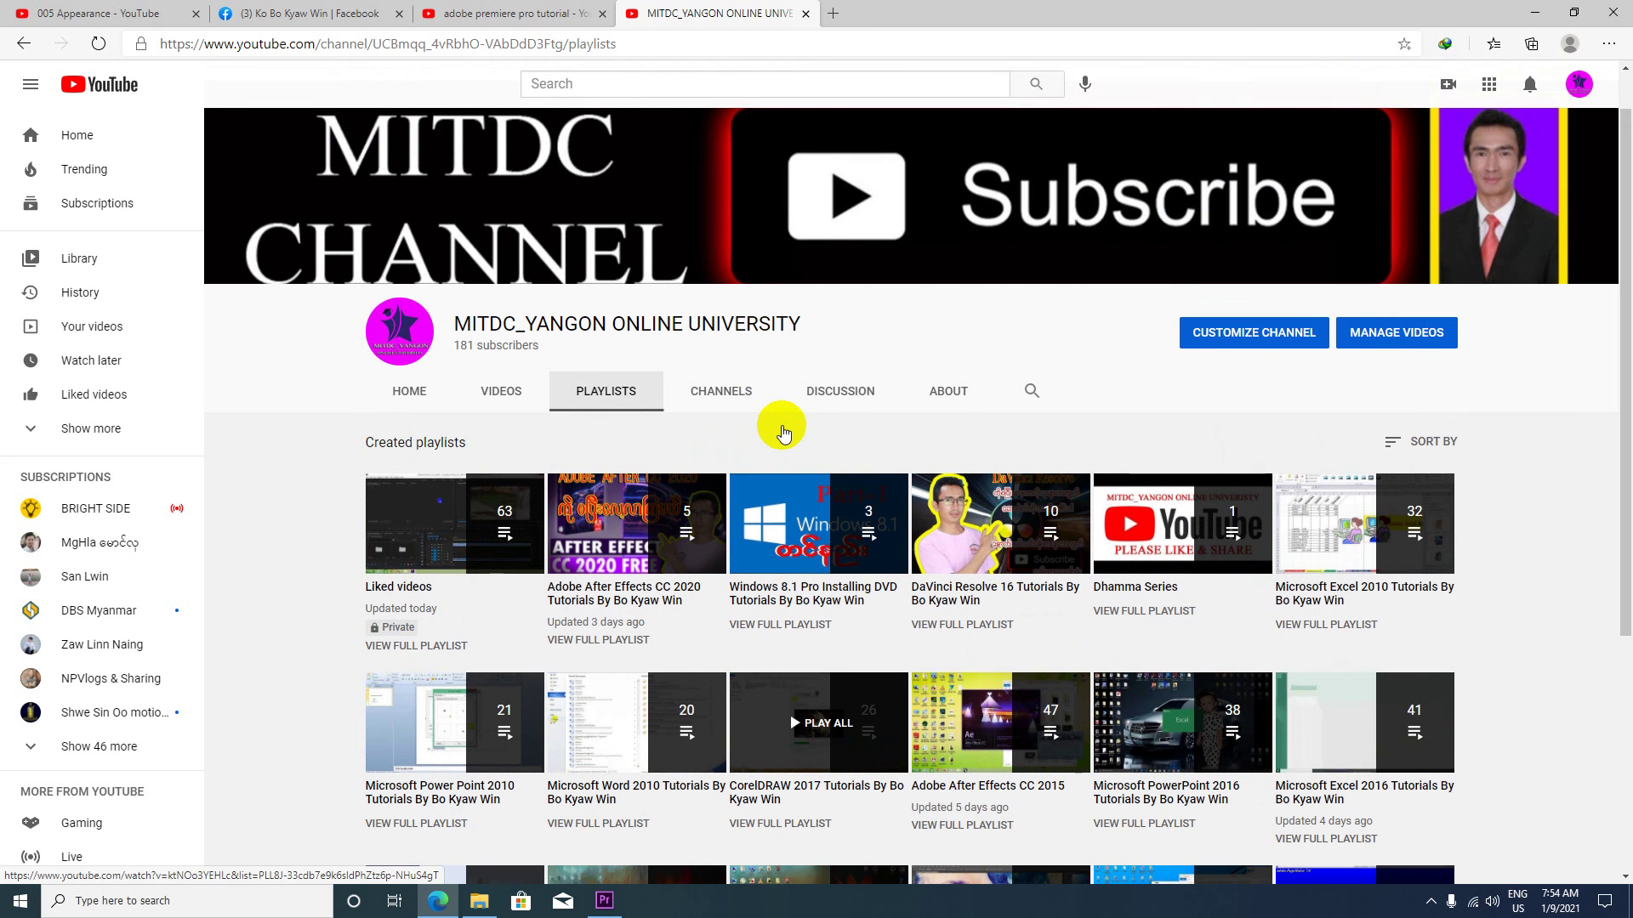